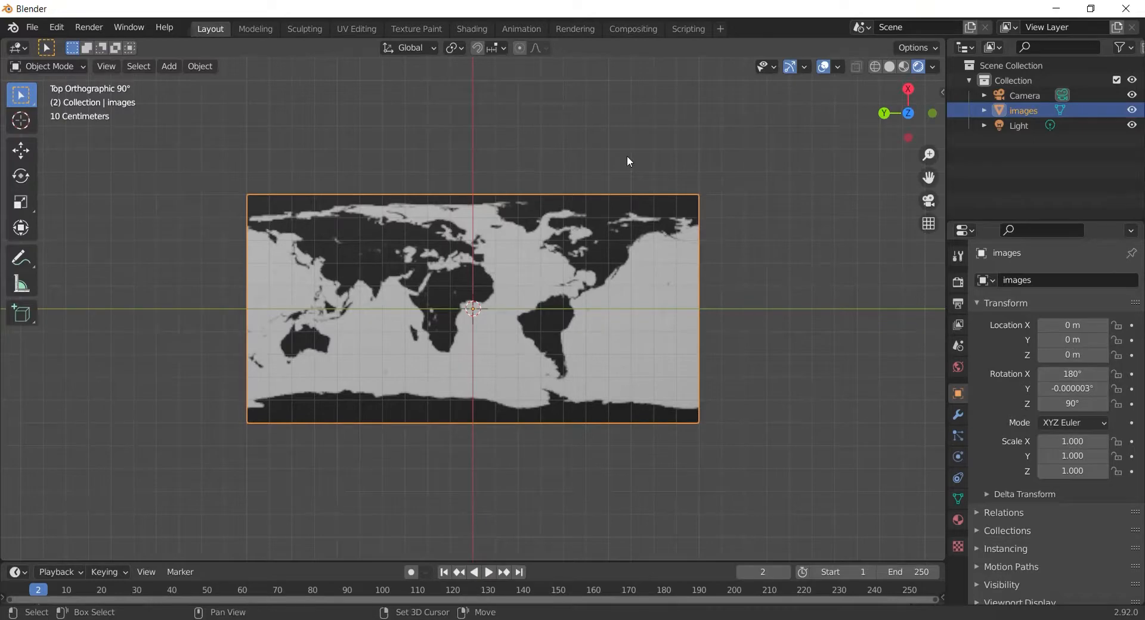
# Add a Subdivision Surface modifier to the map plane, using Simple subdivision with viewport and render levels of 6.
pyautogui.click(957, 415)
pyautogui.click(1056, 280)
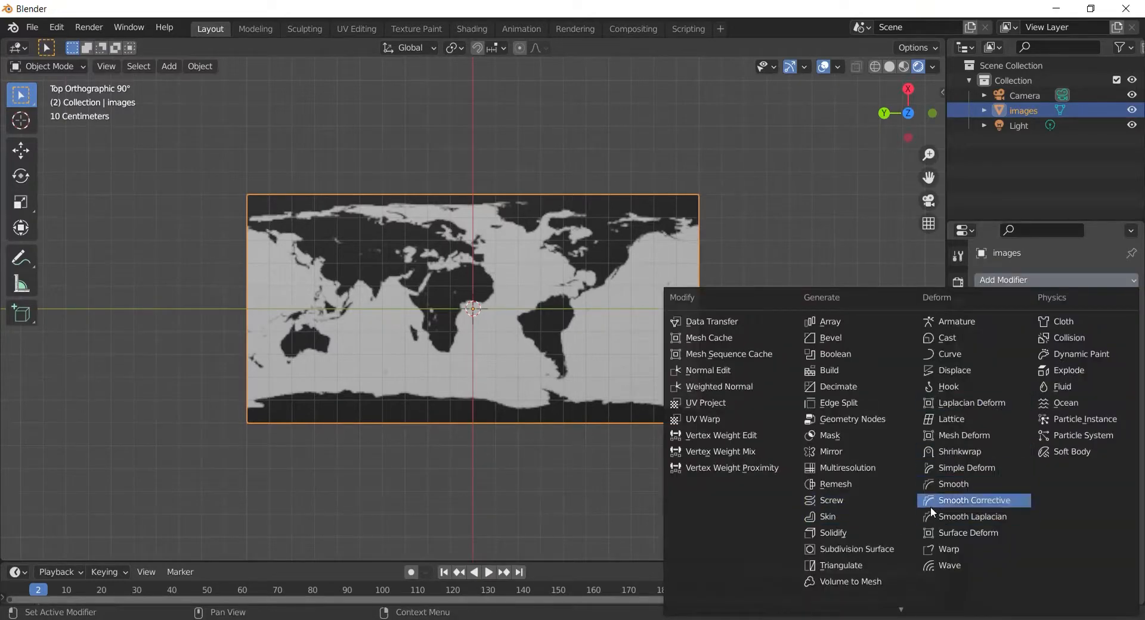
pyautogui.click(858, 549)
pyautogui.moveTo(1079, 346); pyautogui.dragTo(1139, 377)
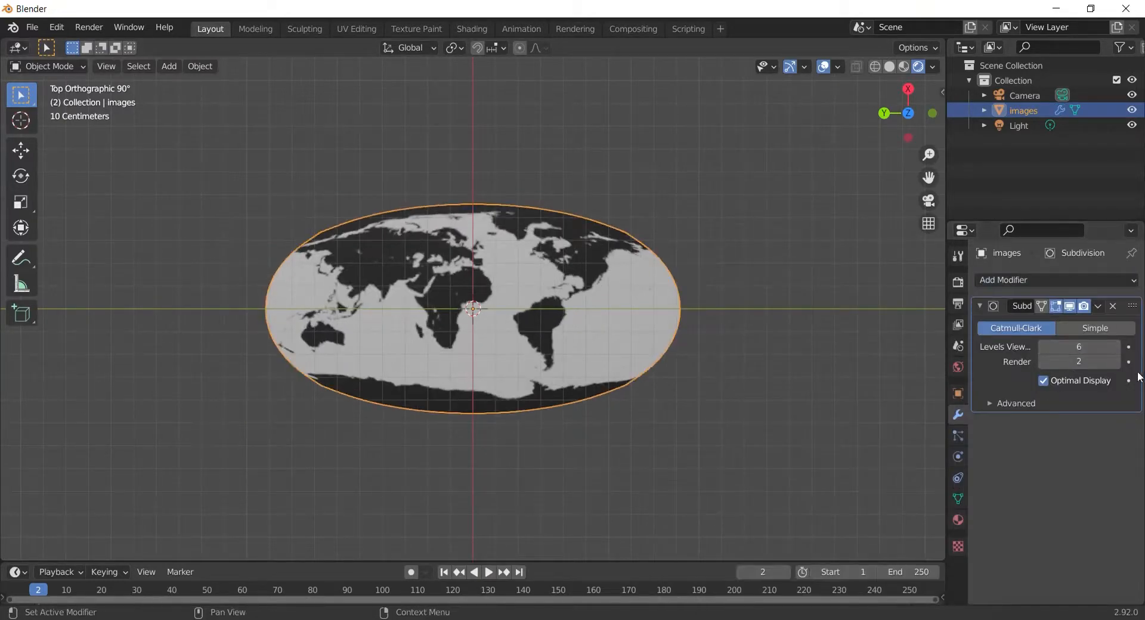
pyautogui.click(1093, 329)
# Add a Simple Deform modifier to the map plane and set it to Bend 180° around the Z axis.
pyautogui.click(1081, 281)
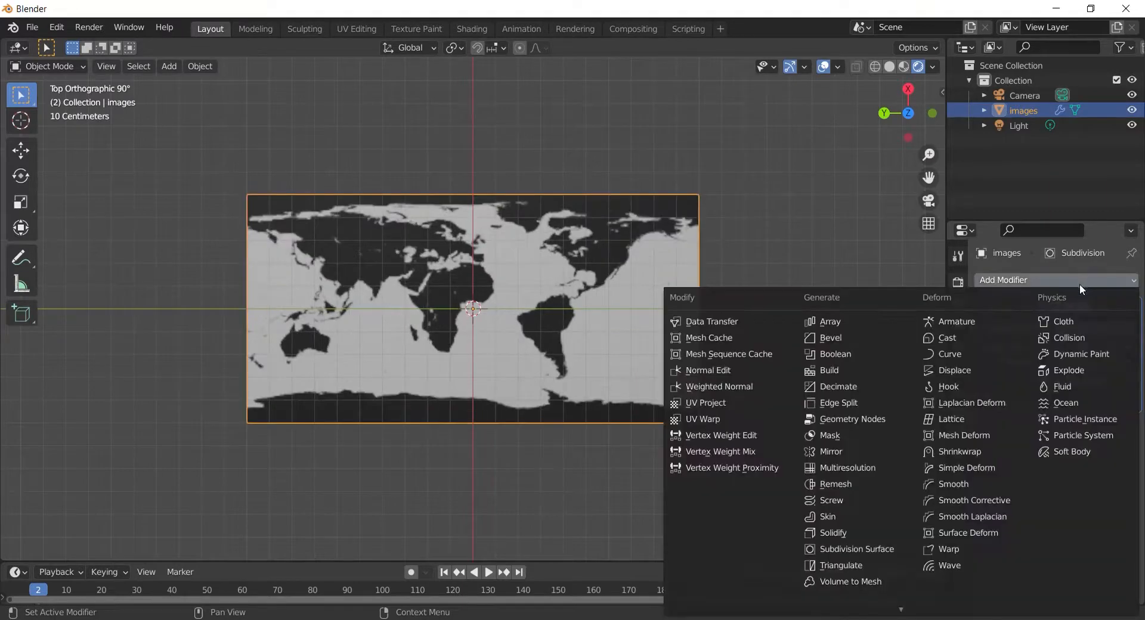
pyautogui.click(993, 468)
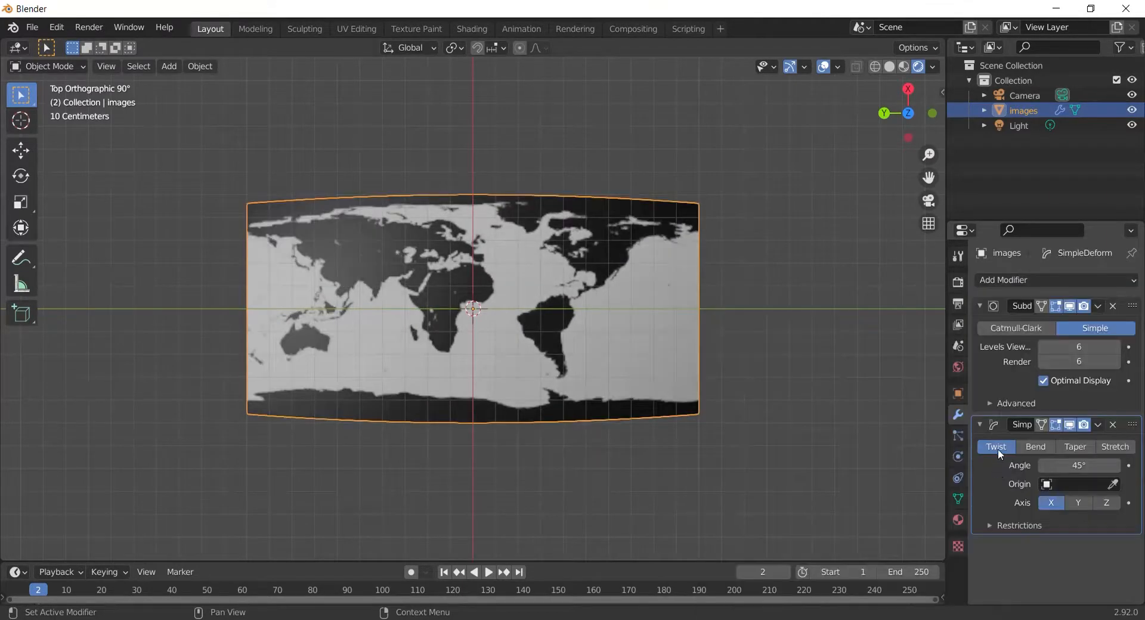
pyautogui.moveTo(681, 367); pyautogui.dragTo(1095, 391, button='middle')
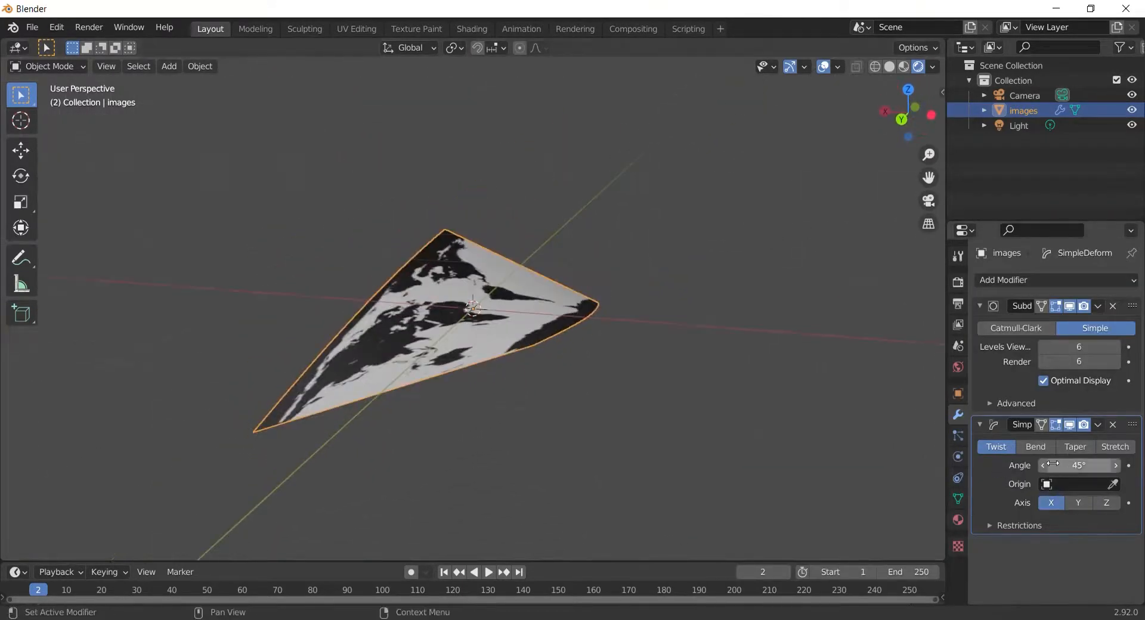
pyautogui.click(1027, 448)
pyautogui.click(1106, 501)
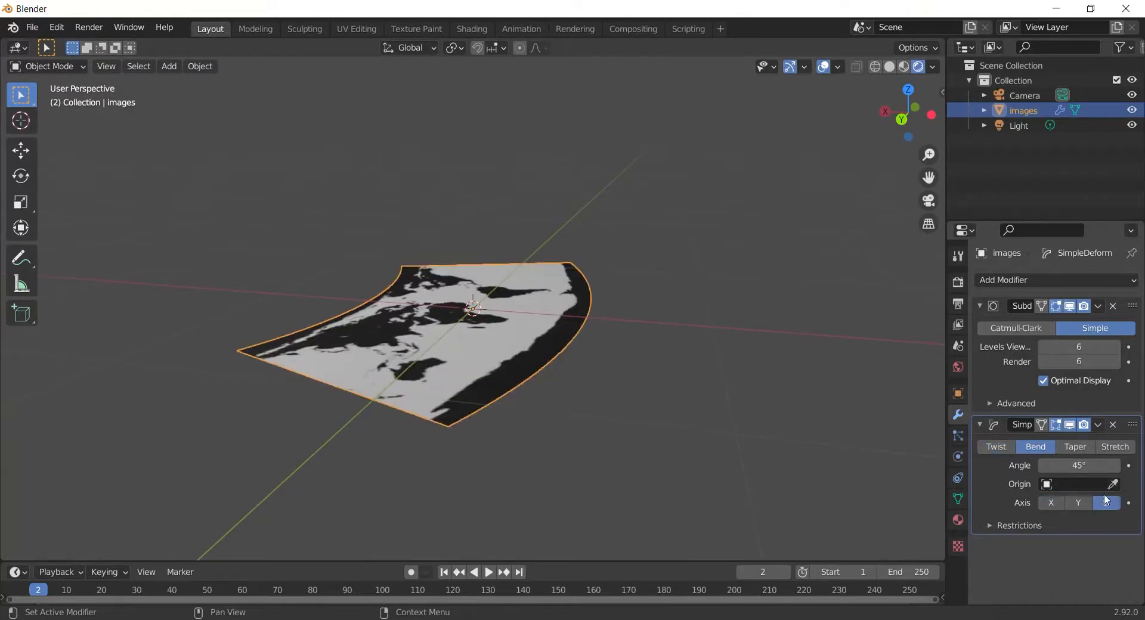
pyautogui.doubleClick(1079, 466)
pyautogui.write('18')
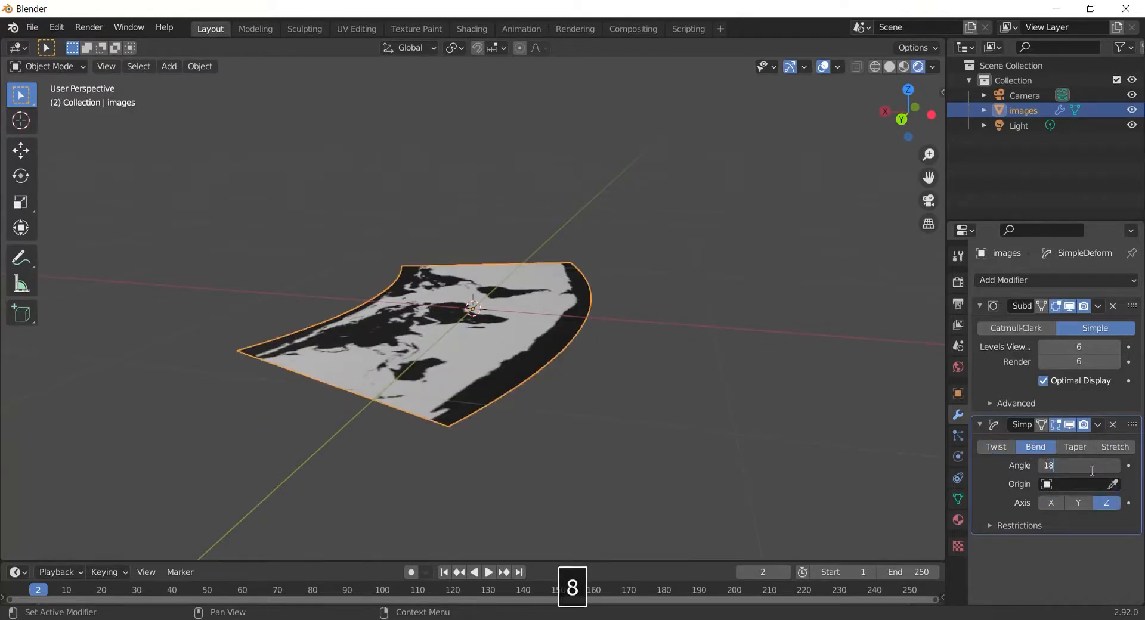
pyautogui.write('0')
pyautogui.press('Return')
# Add a Plain Axes empty at the world origin.
pyautogui.moveTo(738, 321); pyautogui.dragTo(756, 367, button='middle')
pyautogui.hotkey('shift', 'a')
pyautogui.moveTo(756, 367)
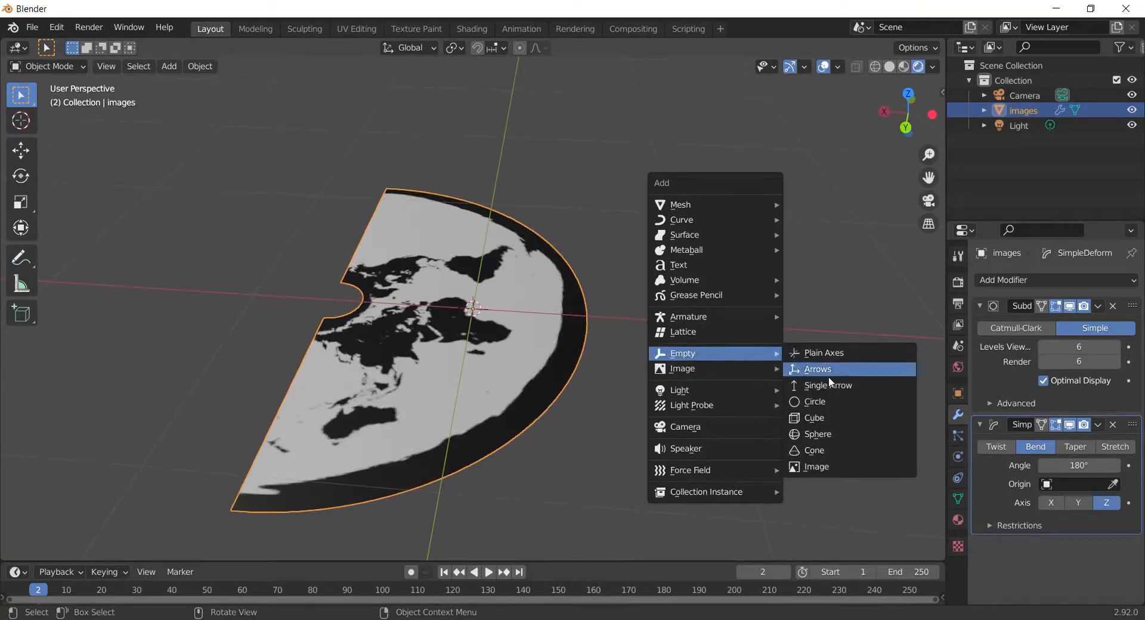
pyautogui.click(828, 377)
# Set the empty as the origin object of the map plane's Simple Deform modifier.
pyautogui.moveTo(828, 377); pyautogui.dragTo(495, 341, button='middle')
pyautogui.click(508, 328)
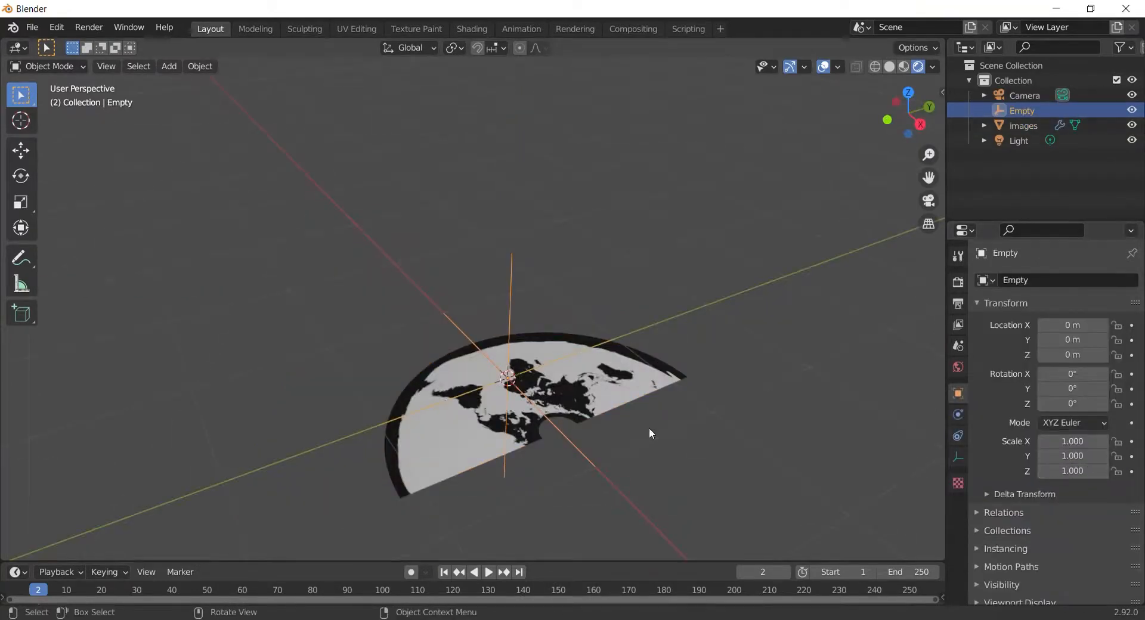
pyautogui.click(582, 407)
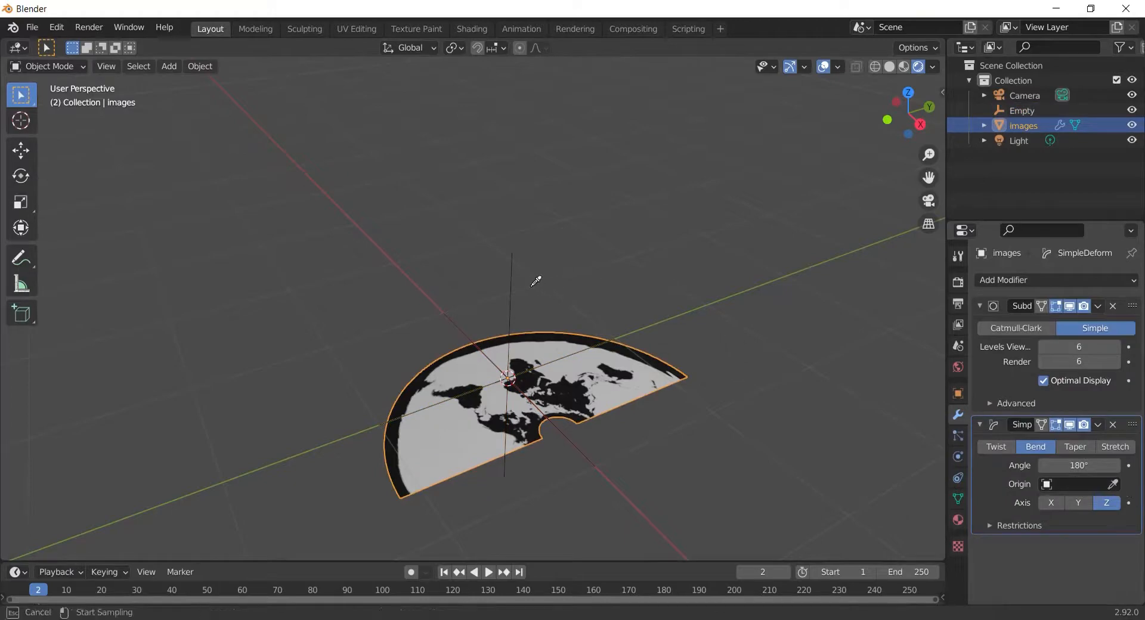
pyautogui.click(1104, 485)
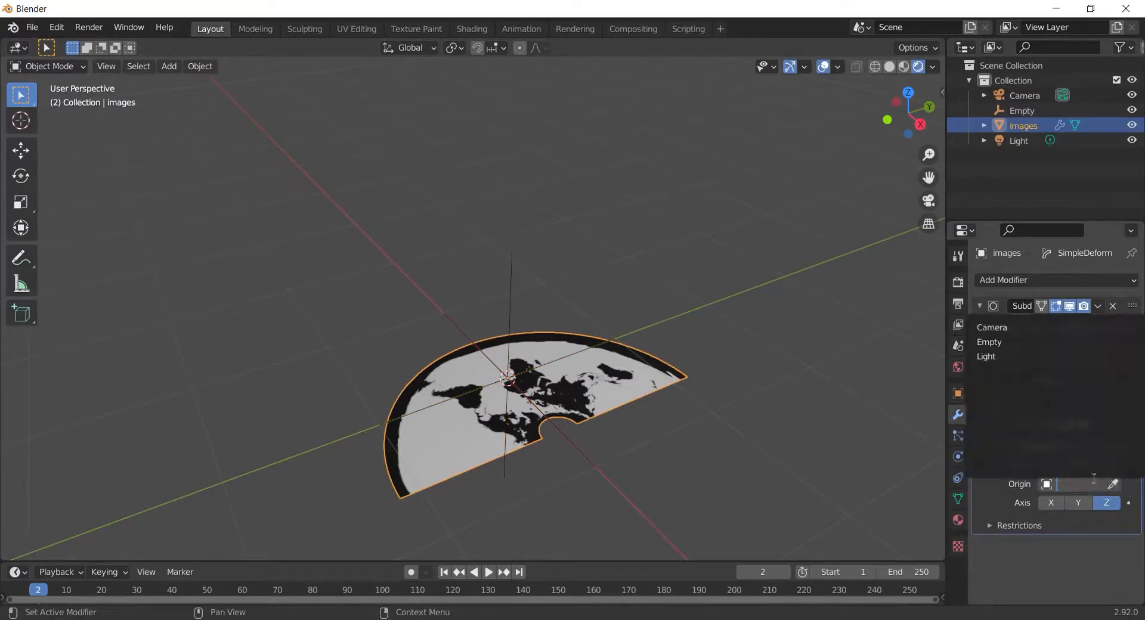
pyautogui.click(1002, 341)
# Rotate the empty 90° about the global X axis.
pyautogui.moveTo(596, 381); pyautogui.dragTo(516, 403, button='middle')
pyautogui.click(517, 402)
pyautogui.press('r')
pyautogui.press('x')
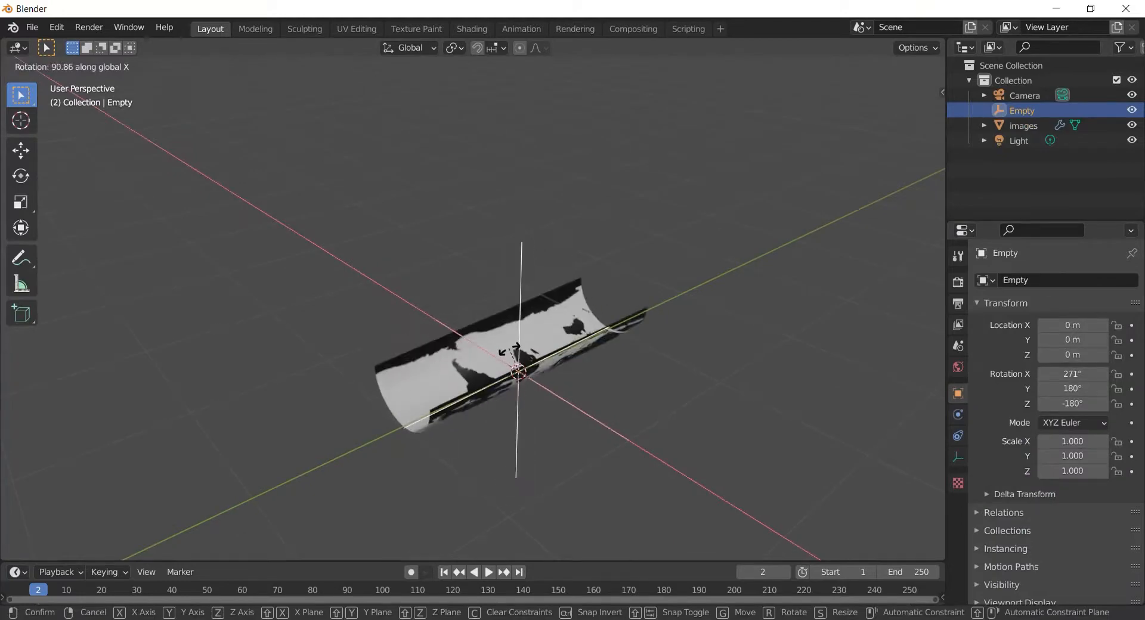
pyautogui.click(511, 353)
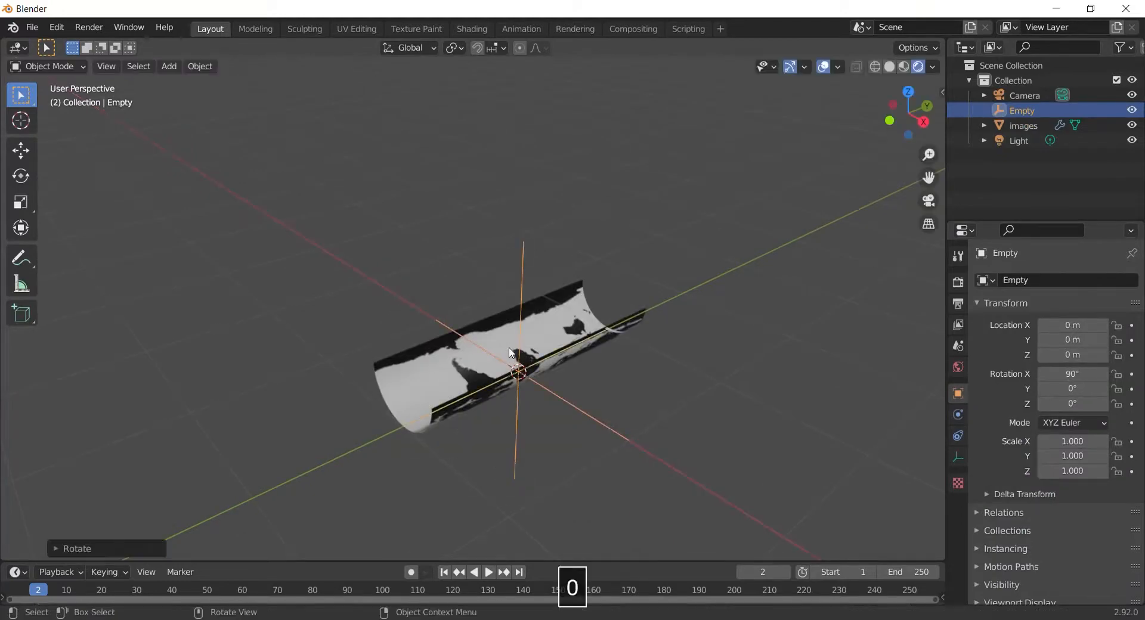
# Duplicate the Simple Deform modifier on the map plane.
pyautogui.moveTo(511, 353); pyautogui.dragTo(593, 309, button='middle')
pyautogui.click(592, 309)
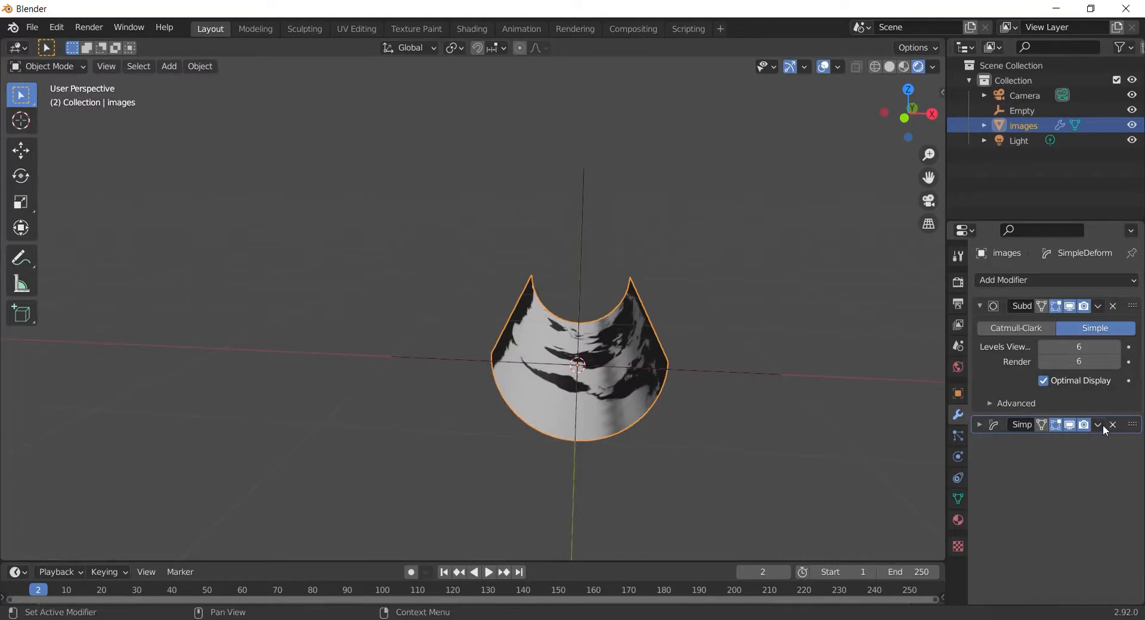
pyautogui.click(1099, 424)
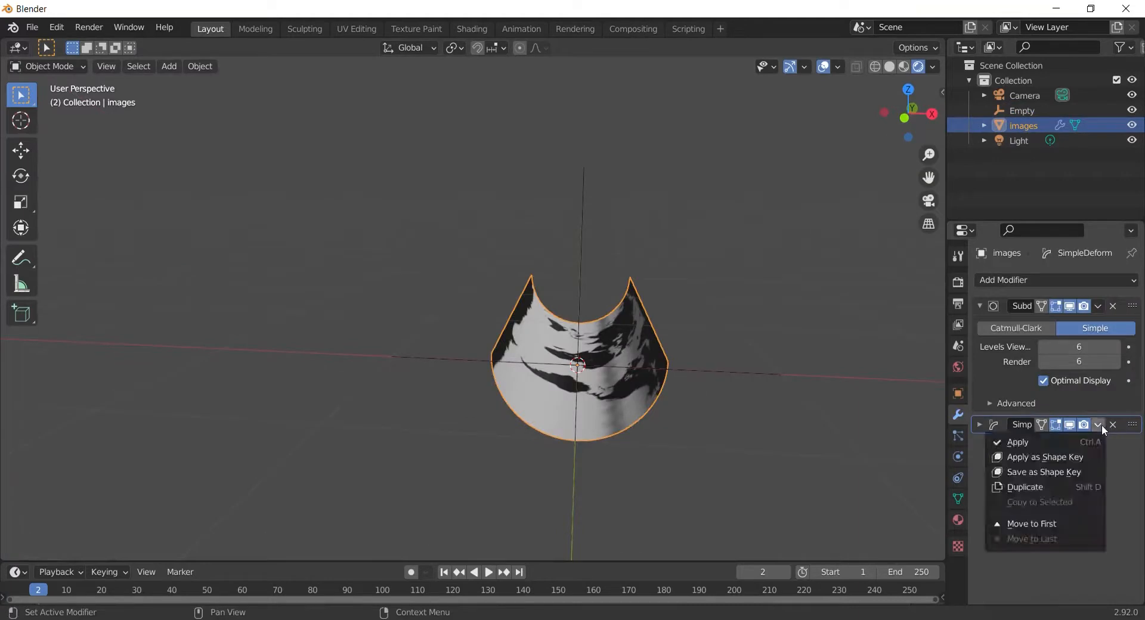
pyautogui.click(1068, 486)
# Set the duplicated Simple Deform modifier to bend 360° around the X axis.
pyautogui.moveTo(810, 414); pyautogui.dragTo(894, 412, button='middle')
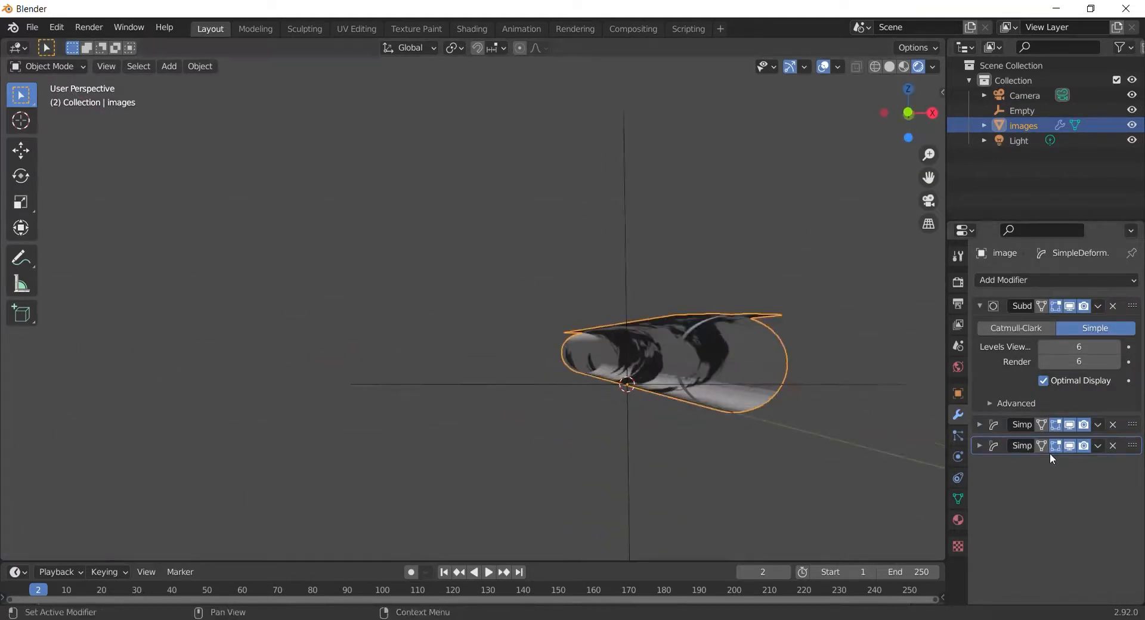
pyautogui.click(980, 446)
pyautogui.click(980, 425)
pyautogui.scroll(-2, 983, 420)
pyautogui.moveTo(1101, 535); pyautogui.dragTo(1142, 535)
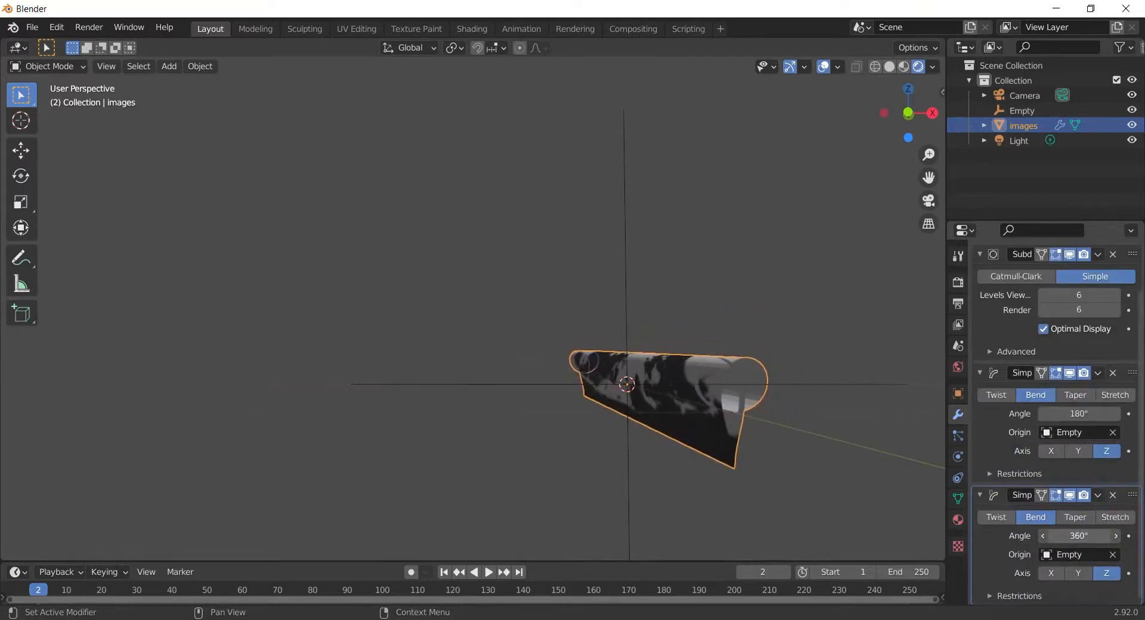
pyautogui.click(1051, 573)
# Turn off Show Backface in the globe material's settings, comparing the surface with the option on and off.
pyautogui.moveTo(671, 461); pyautogui.dragTo(522, 471, button='middle')
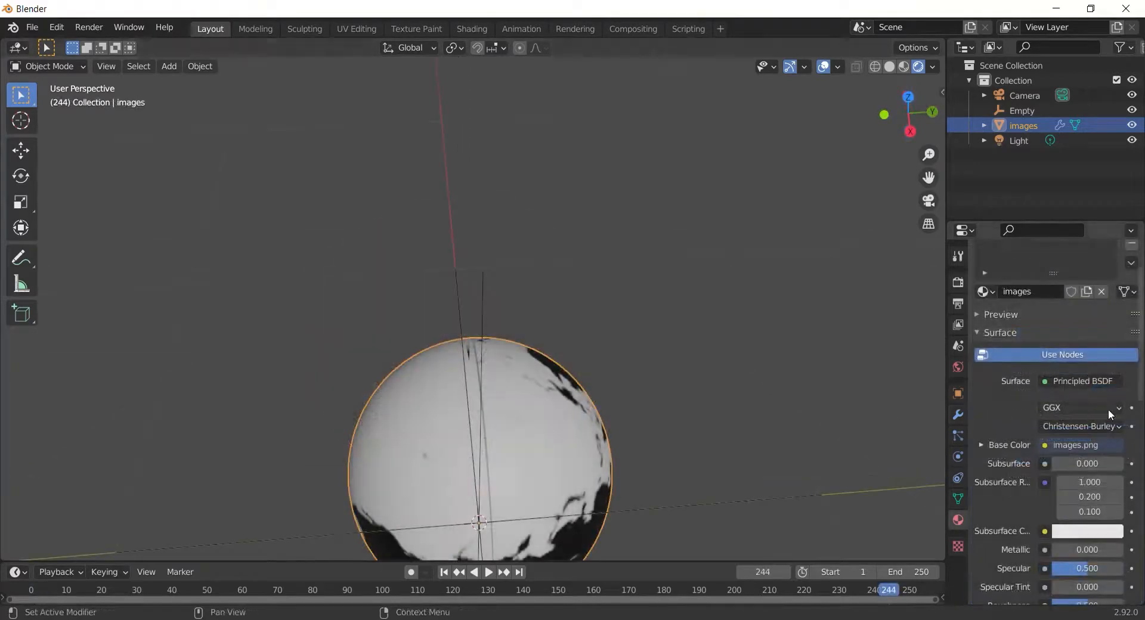
pyautogui.scroll(-18, 1108, 409)
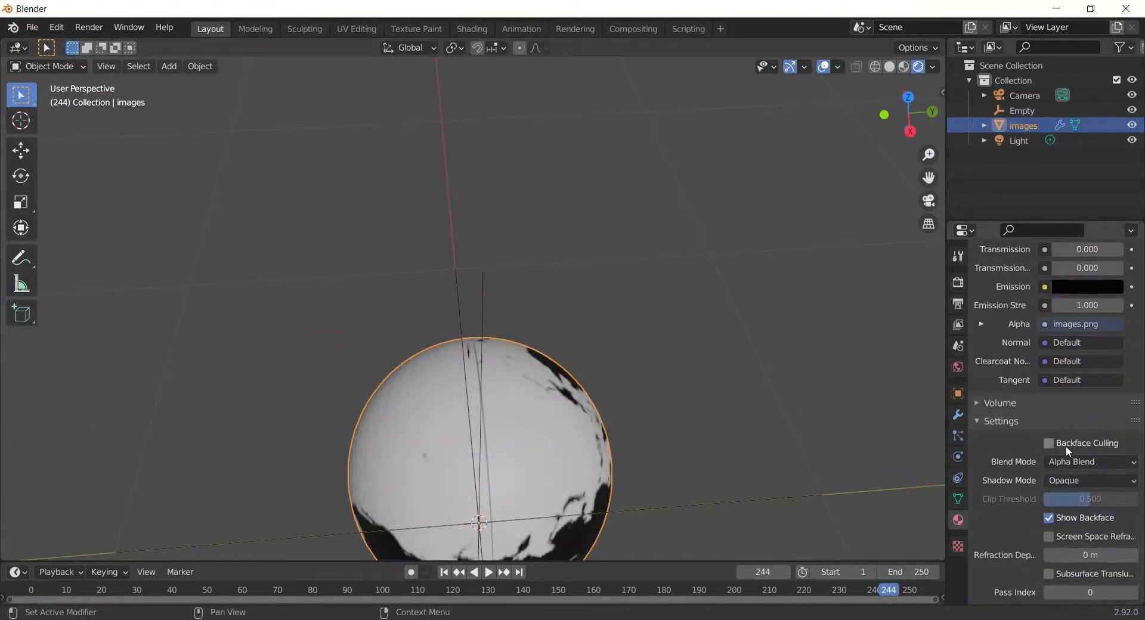
pyautogui.scroll(-2, 1065, 446)
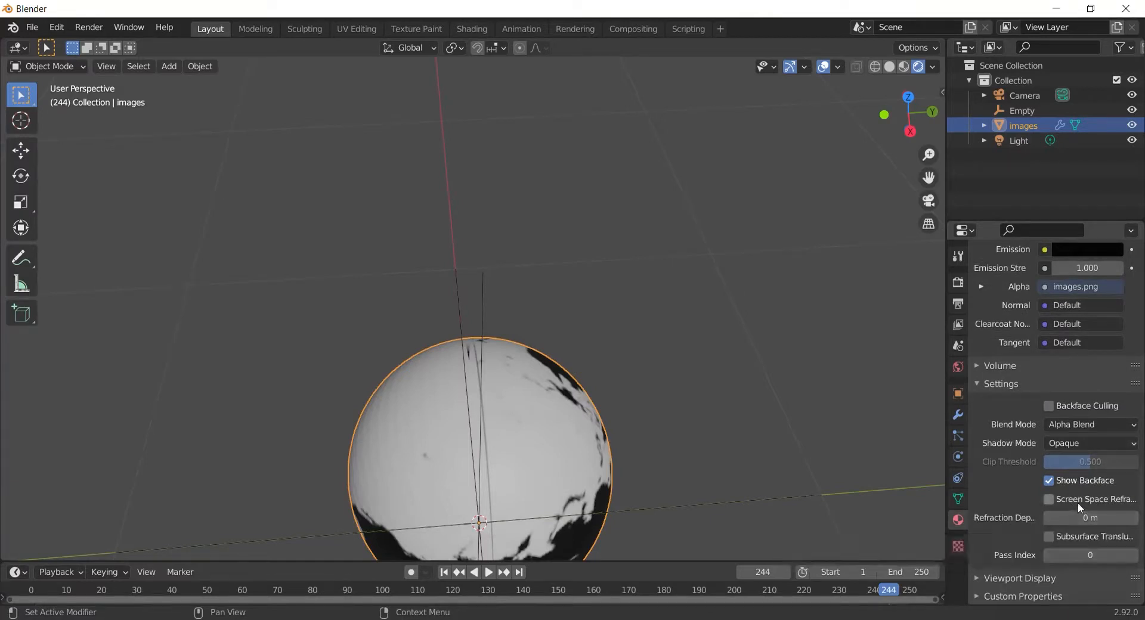
pyautogui.click(1094, 477)
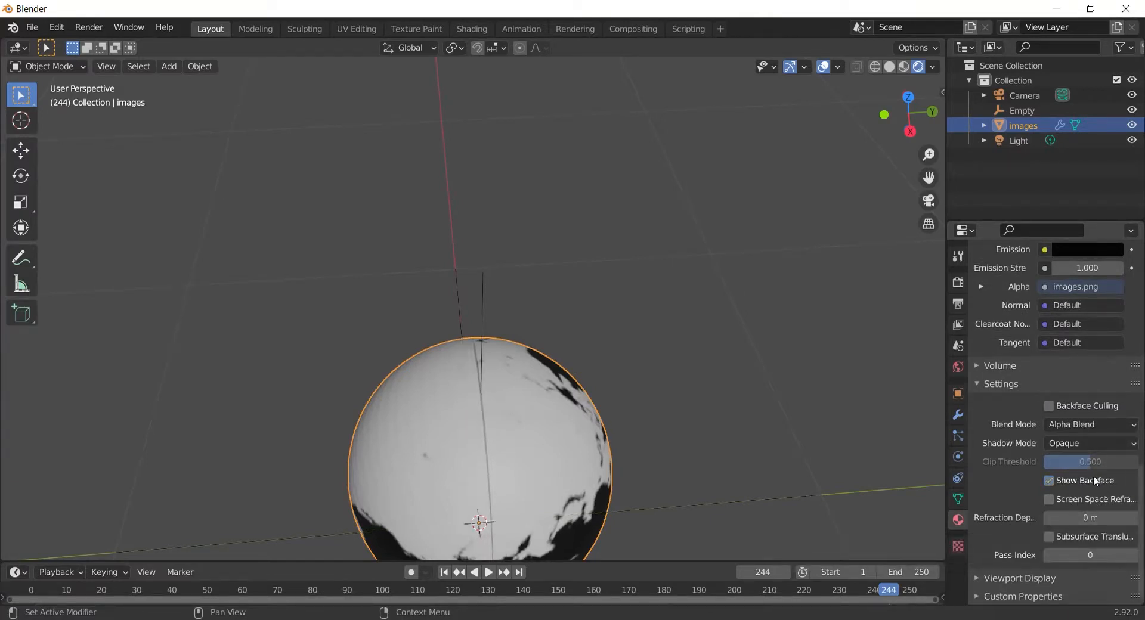
pyautogui.click(1093, 477)
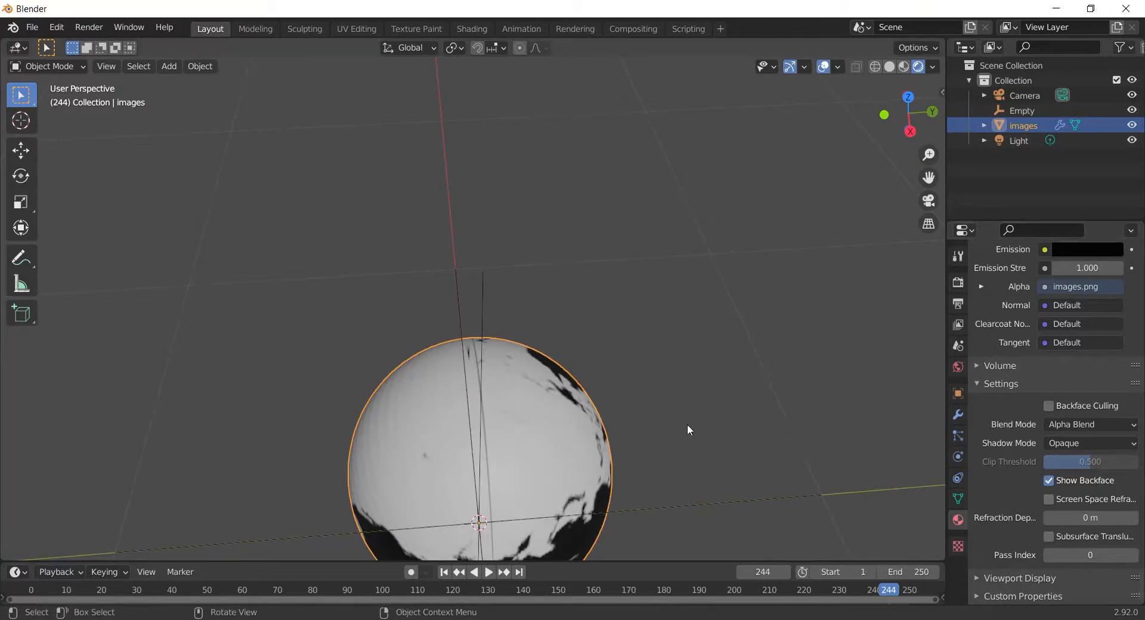
pyautogui.moveTo(687, 424); pyautogui.dragTo(713, 373, button='middle')
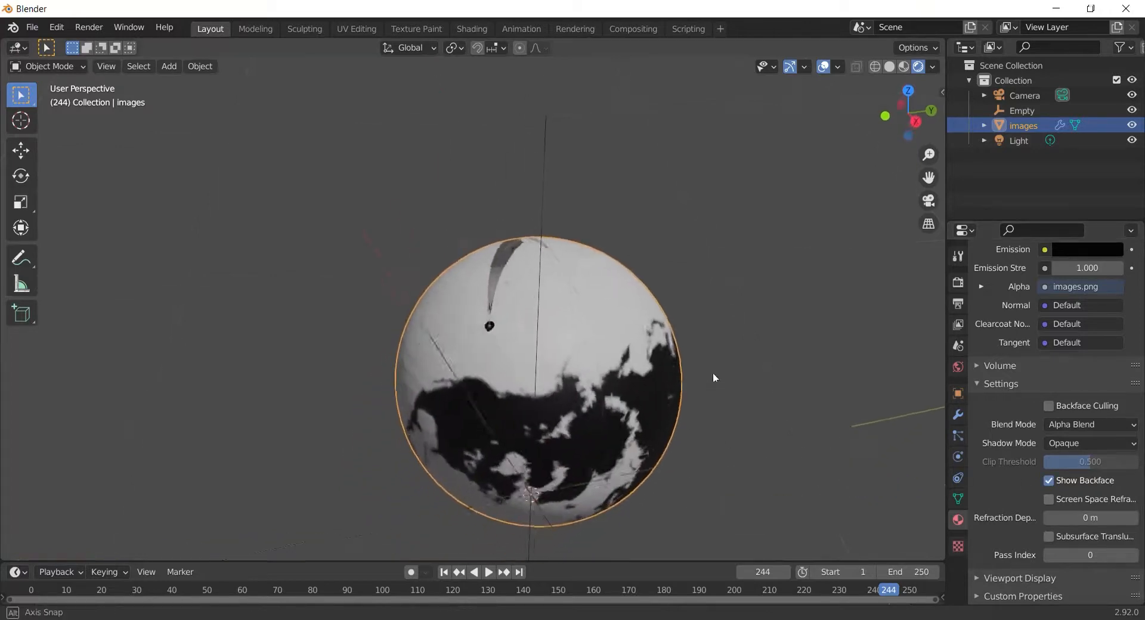
pyautogui.click(1066, 481)
pyautogui.click(1066, 480)
pyautogui.moveTo(650, 387)
pyautogui.mouseDown(button='middle')
pyautogui.moveTo(704, 417)
pyautogui.moveTo(652, 391)
pyautogui.mouseUp(button='middle')
pyautogui.click(1049, 480)
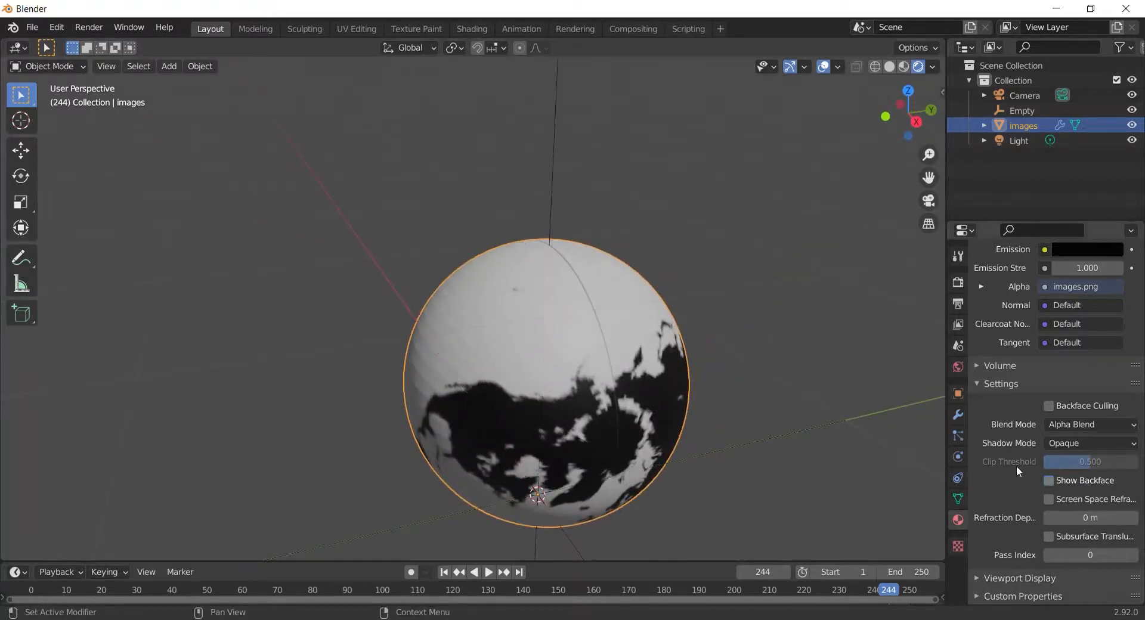
# Split the 3D viewport vertically and switch the new area to the Shader Editor.
pyautogui.moveTo(627, 310); pyautogui.dragTo(542, 274, button='middle')
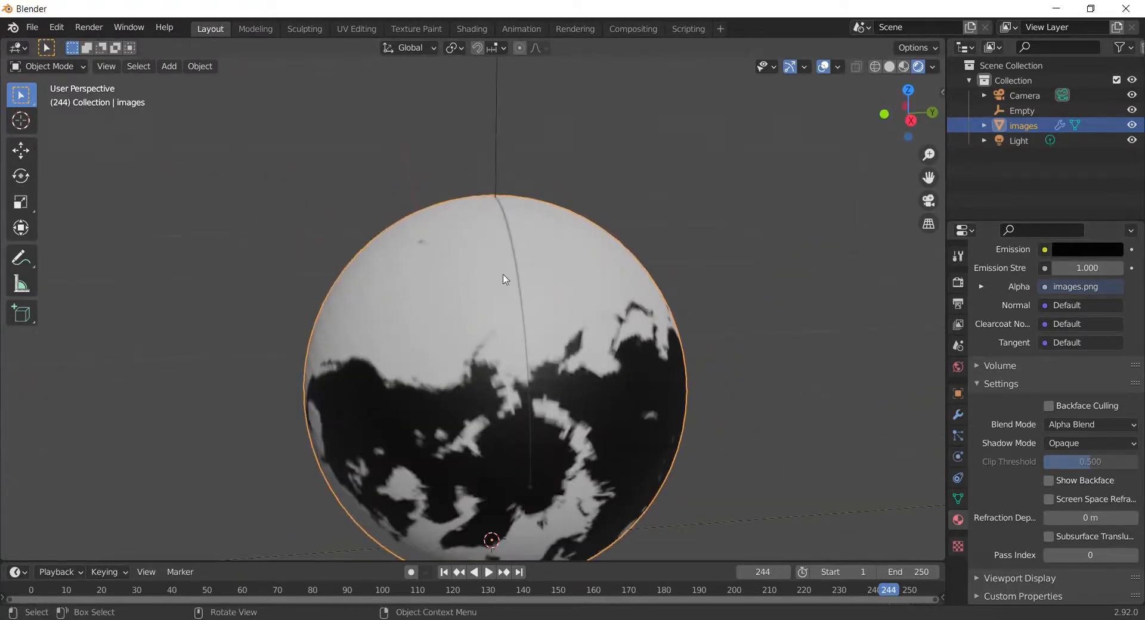
pyautogui.rightClick(279, 559)
pyautogui.click(239, 547)
pyautogui.click(357, 238)
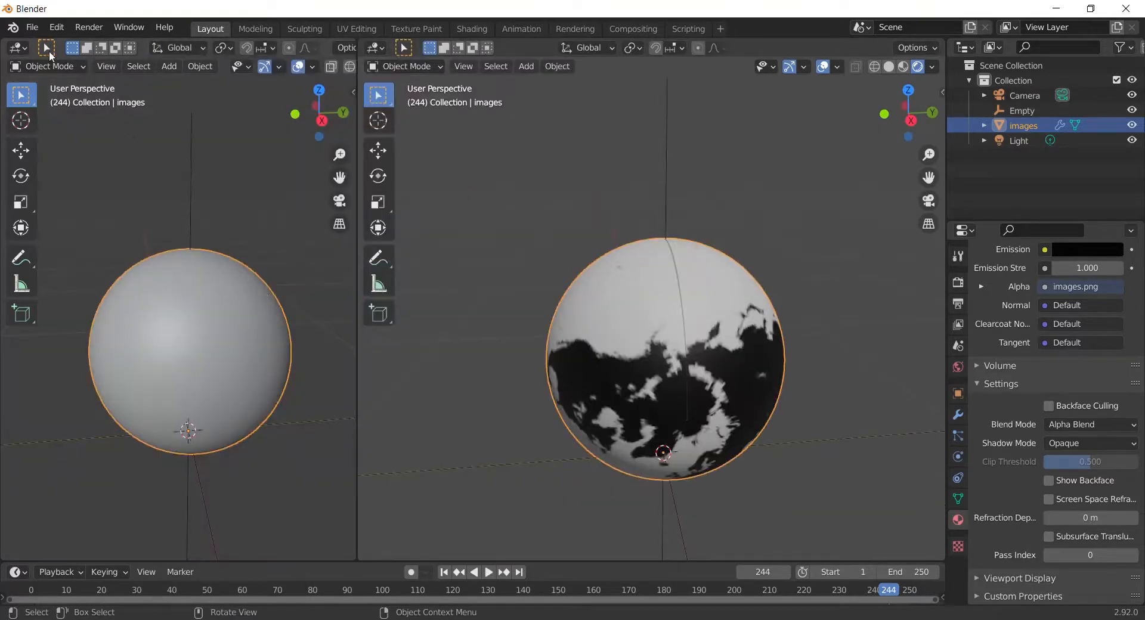
pyautogui.click(18, 48)
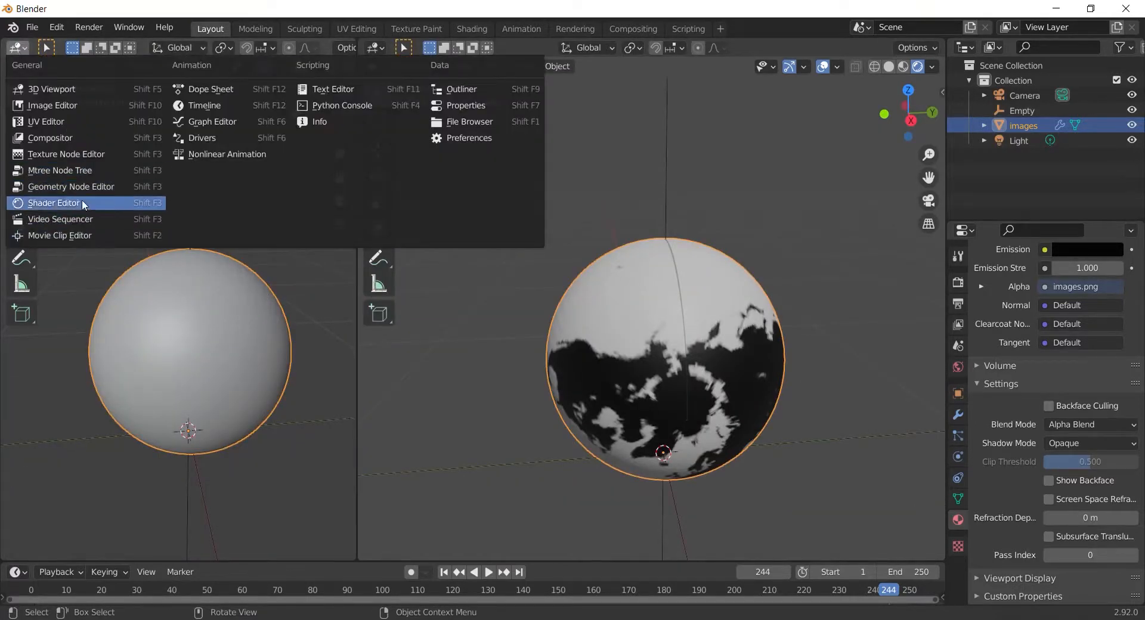
pyautogui.click(82, 202)
# Change the images.png texture node's extension mode to Repeat.
pyautogui.scroll(3, 109, 273)
pyautogui.click(55, 280)
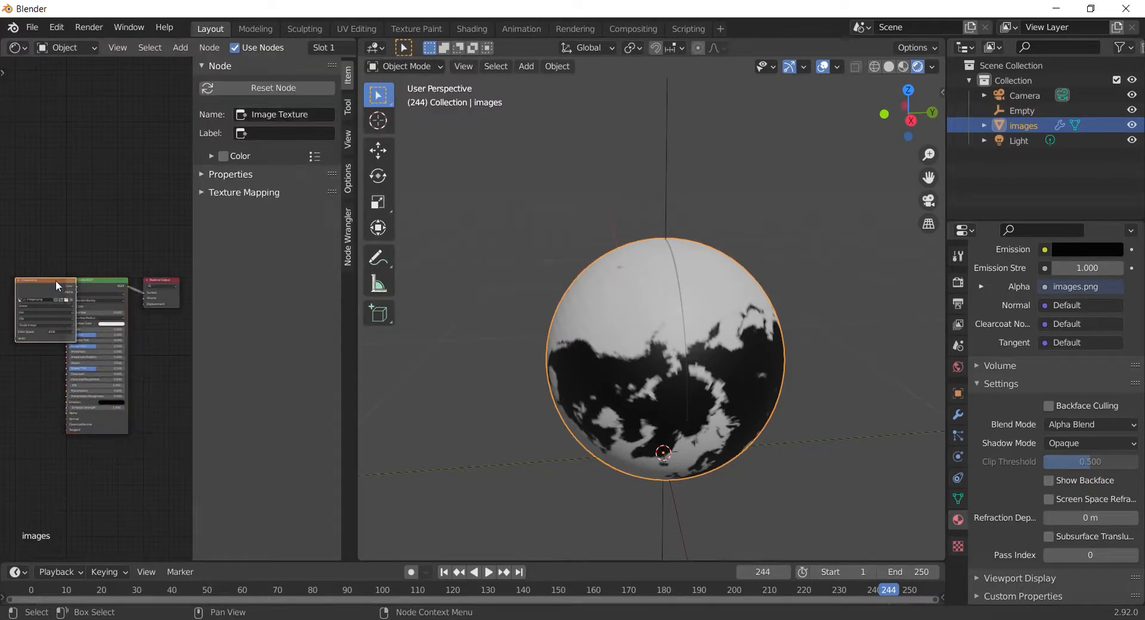
pyautogui.scroll(4, 55, 305)
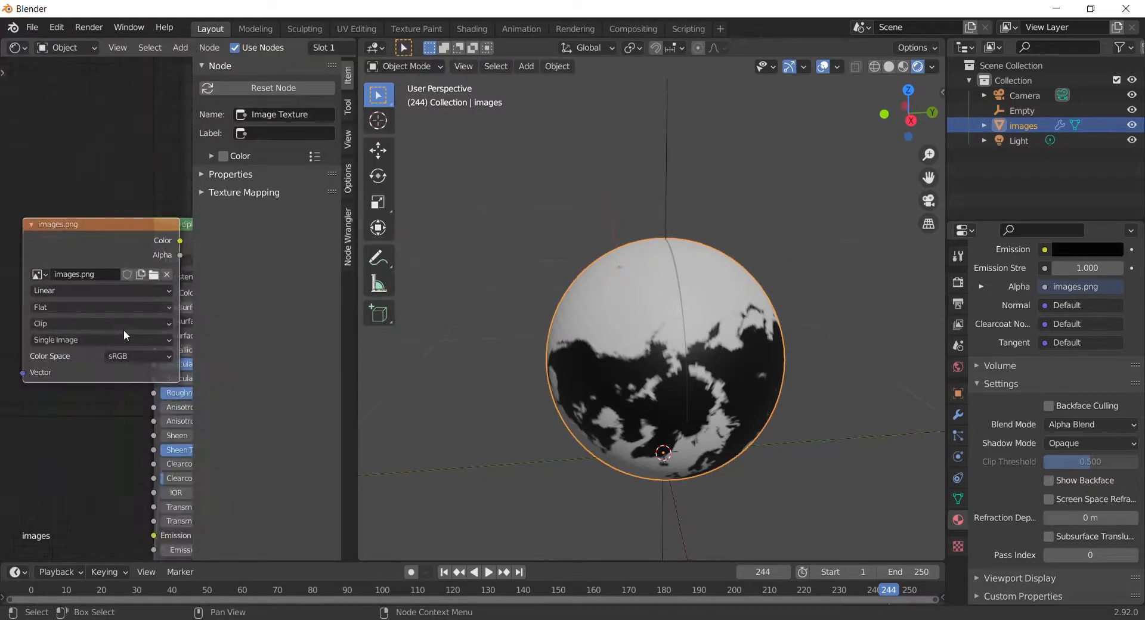
pyautogui.click(124, 322)
pyautogui.click(121, 337)
# Apply the Subdivision modifier and both Simple Deform modifiers on the globe.
pyautogui.moveTo(725, 250); pyautogui.dragTo(733, 296, button='middle')
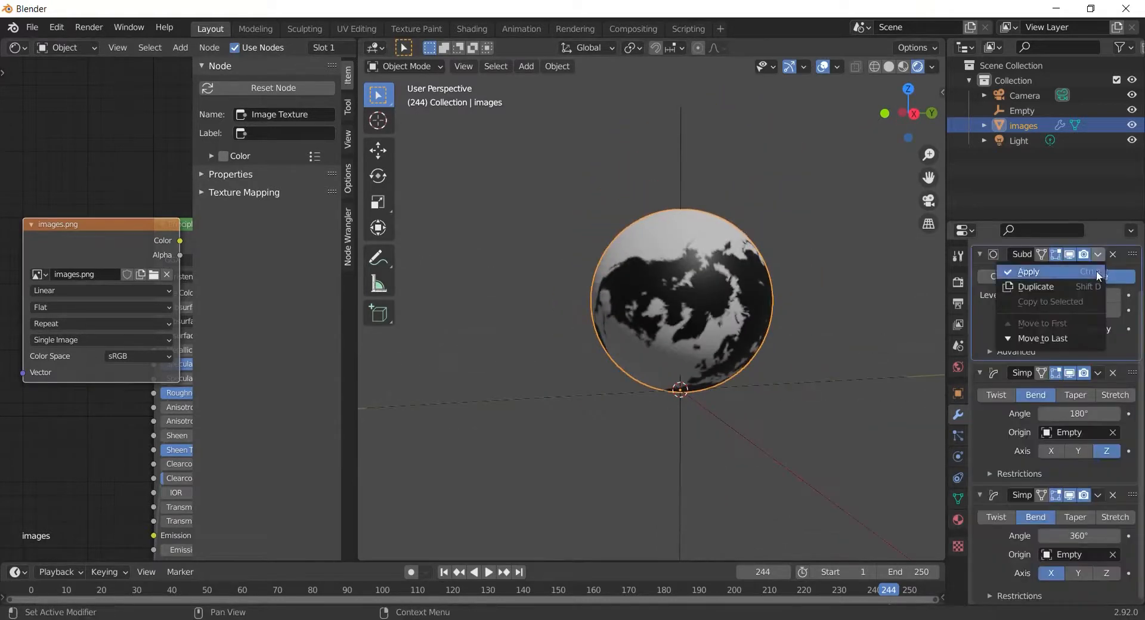
pyautogui.click(1096, 270)
pyautogui.click(1097, 306)
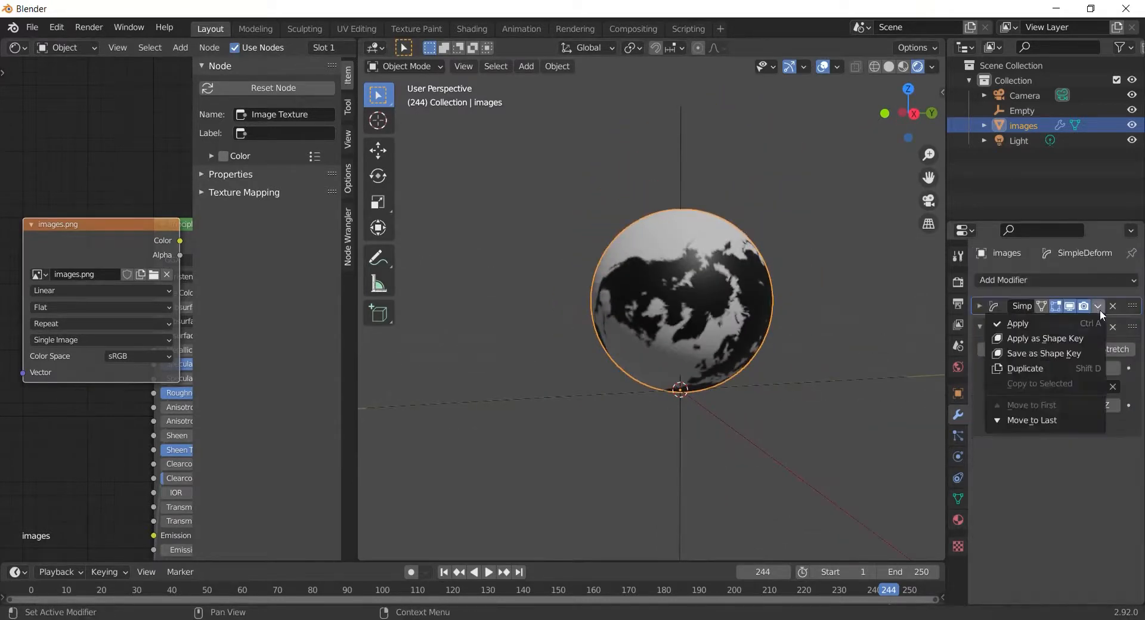
pyautogui.click(1093, 318)
pyautogui.click(1098, 307)
pyautogui.click(1096, 321)
# Move the globe's origin to the centre of its geometry.
pyautogui.moveTo(813, 278); pyautogui.dragTo(824, 280, button='middle')
pyautogui.press('r')
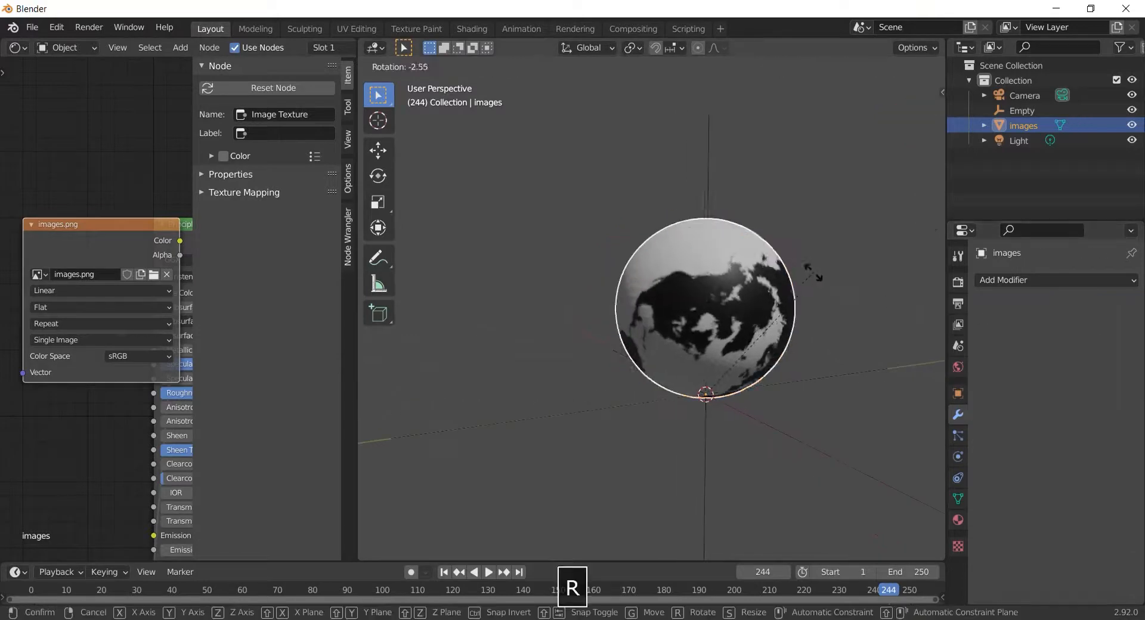
pyautogui.rightClick(776, 222)
pyautogui.rightClick(775, 224)
pyautogui.moveTo(692, 256)
pyautogui.click(843, 271)
# Rotate the globe -90° about the global Y axis.
pyautogui.press('r')
pyautogui.press('z')
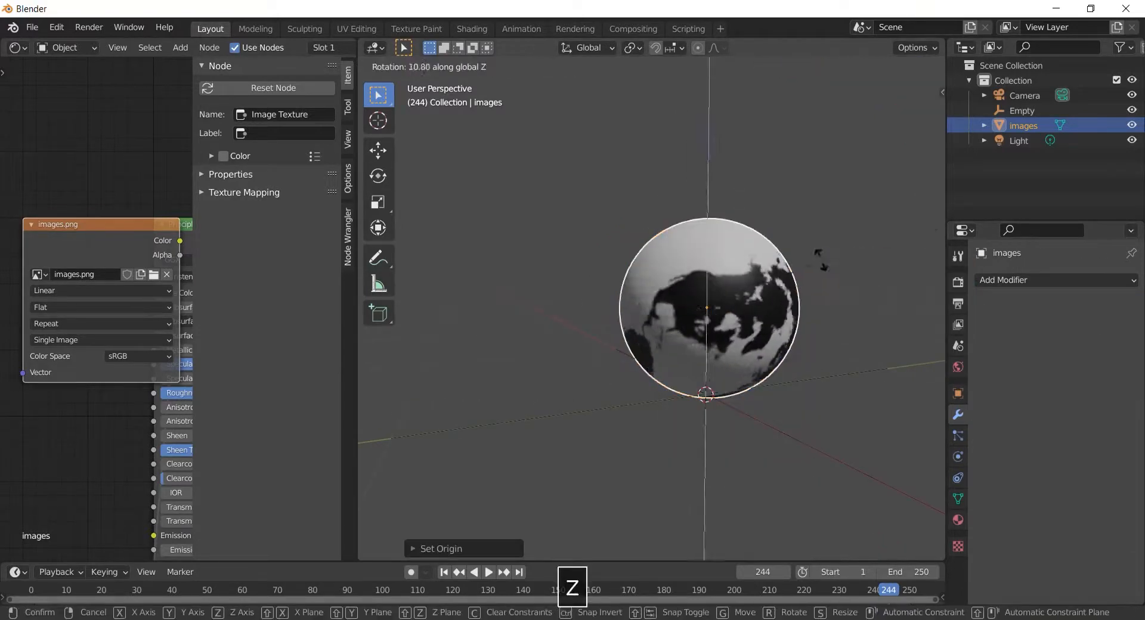
pyautogui.write('xy-90')
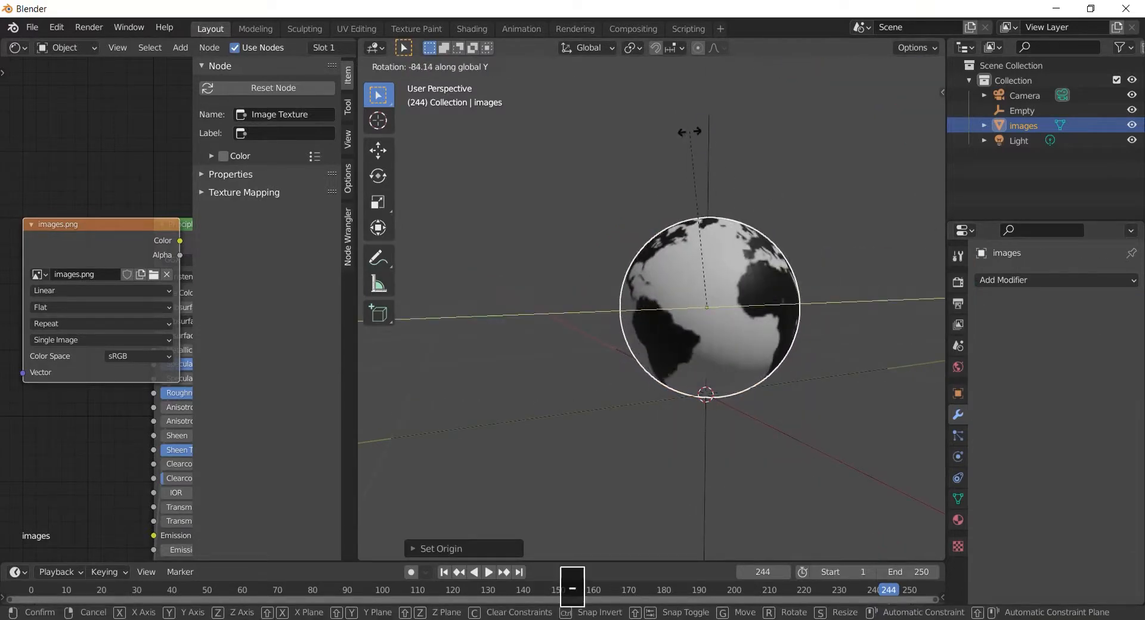
pyautogui.click(753, 203)
# Apply smooth shading to the globe.
pyautogui.moveTo(753, 204); pyautogui.dragTo(728, 292, button='middle')
pyautogui.rightClick(642, 342)
pyautogui.click(633, 310)
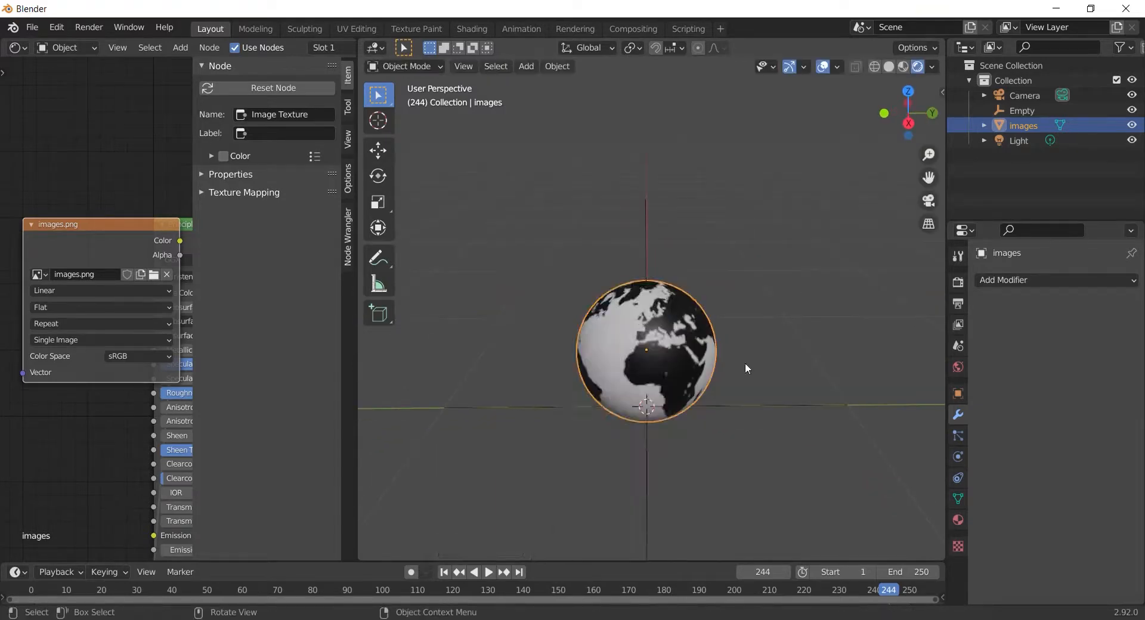
# Subdivide the globe's entire mesh in Edit Mode.
pyautogui.scroll(5, 724, 337)
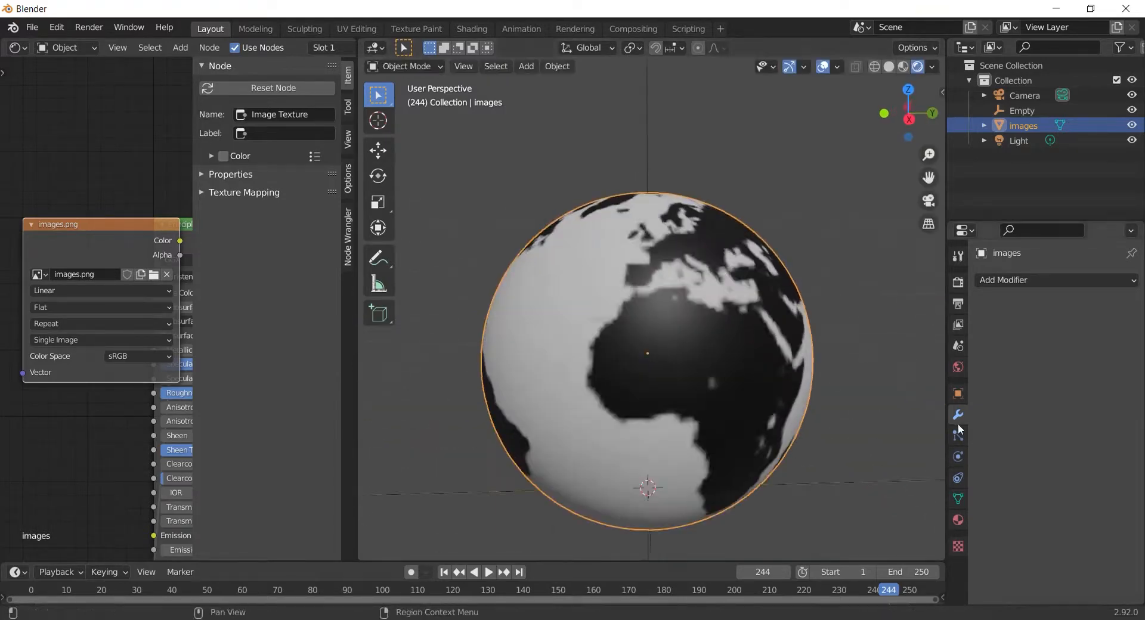
pyautogui.press('Tab')
pyautogui.rightClick(742, 324)
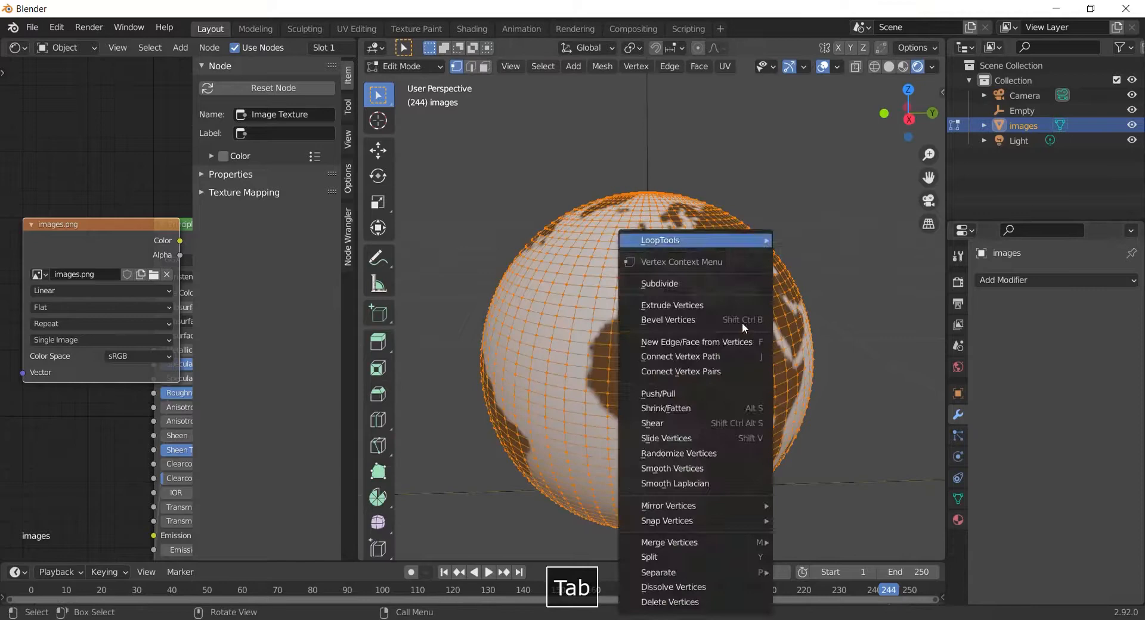
pyautogui.click(736, 278)
pyautogui.rightClick(735, 278)
pyautogui.click(734, 278)
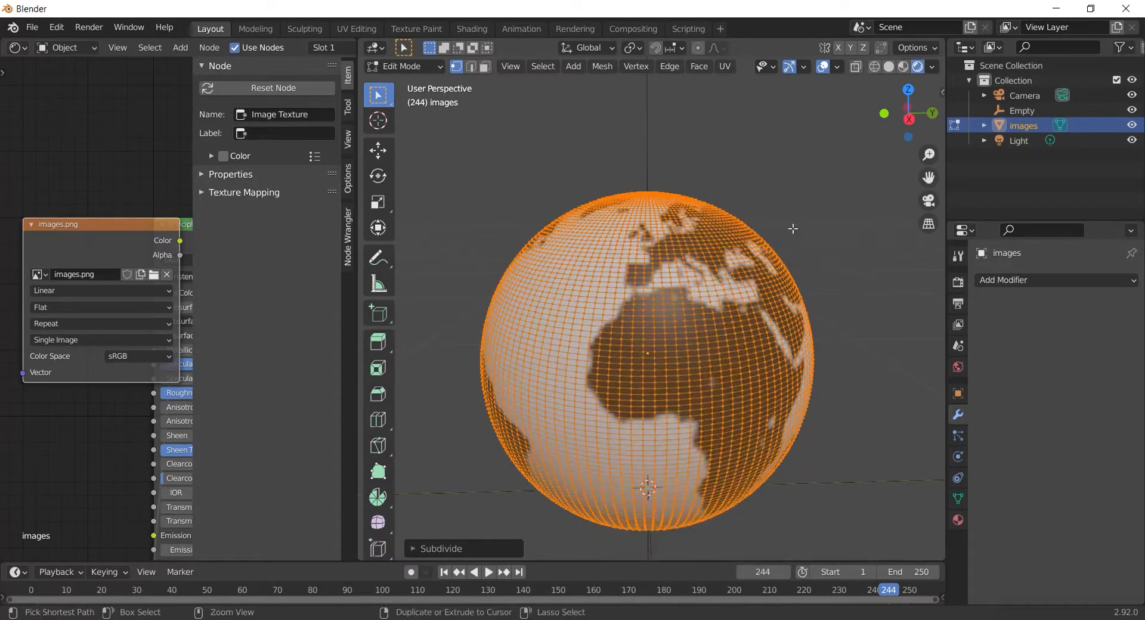
# Undo the last subdivision and return the globe to Object Mode.
pyautogui.press('Tab')
pyautogui.hotkey('ctrl', 'z')
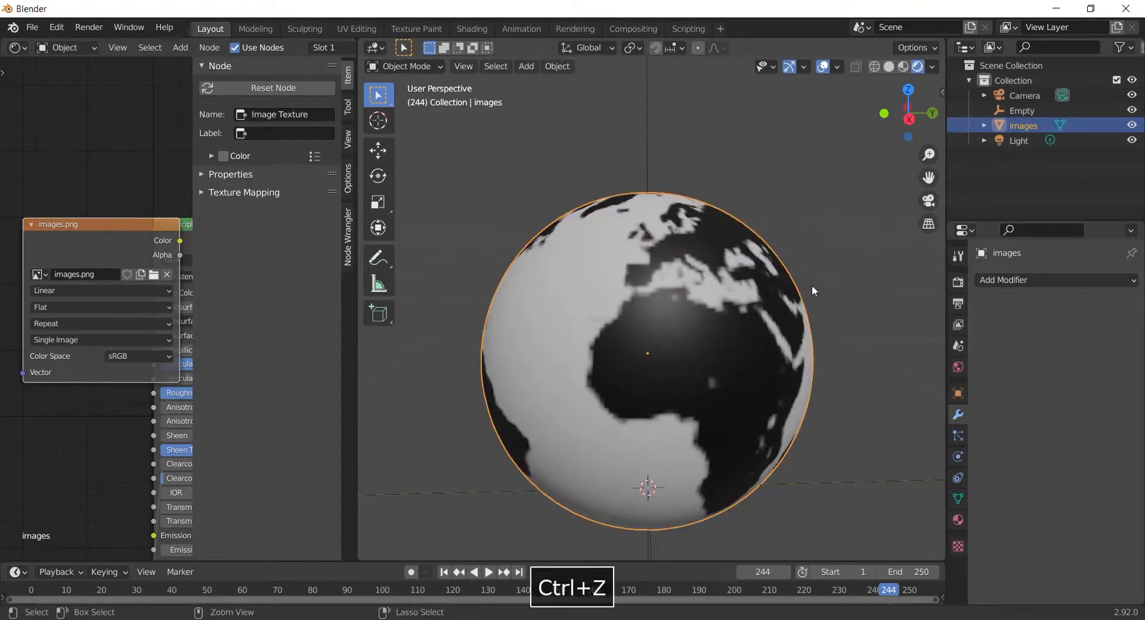
pyautogui.click(856, 272)
pyautogui.scroll(-2, 920, 362)
pyautogui.press('Tab')
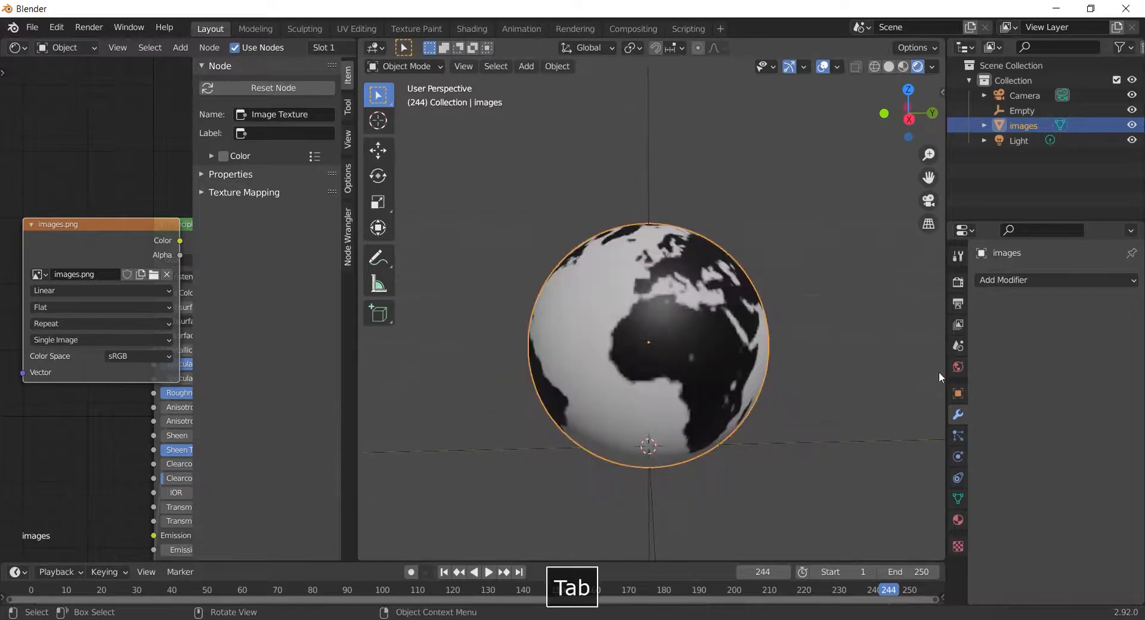
# Set the render engine to Cycles and switch the viewport to Material Preview shading.
pyautogui.click(958, 282)
pyautogui.click(1046, 280)
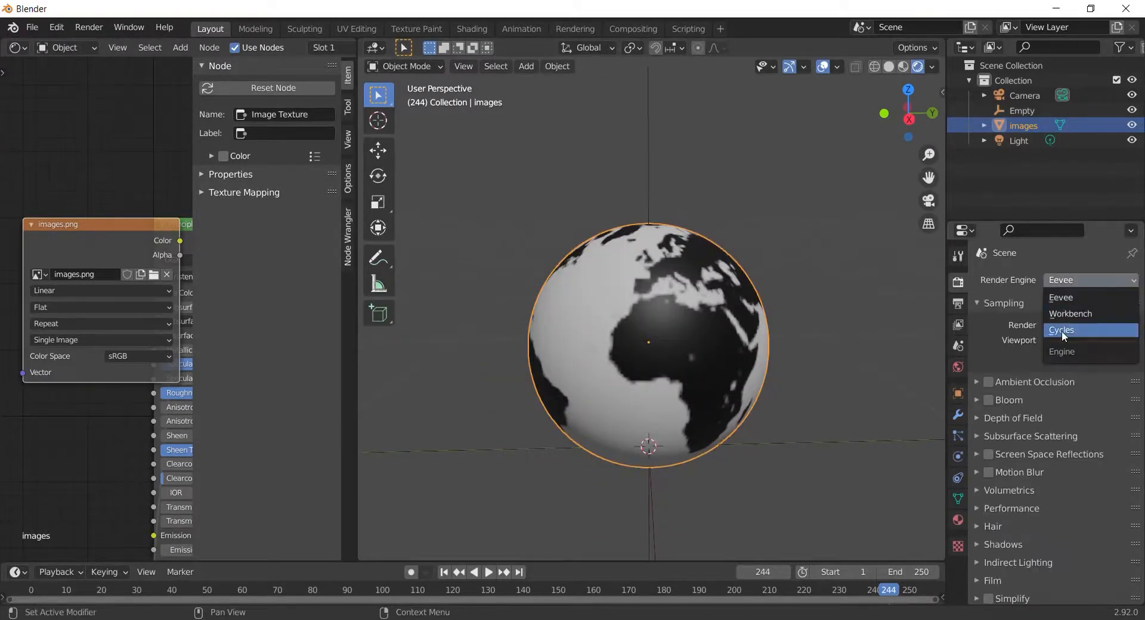
pyautogui.click(1061, 330)
pyautogui.moveTo(875, 217); pyautogui.dragTo(860, 191, button='middle')
pyautogui.click(885, 68)
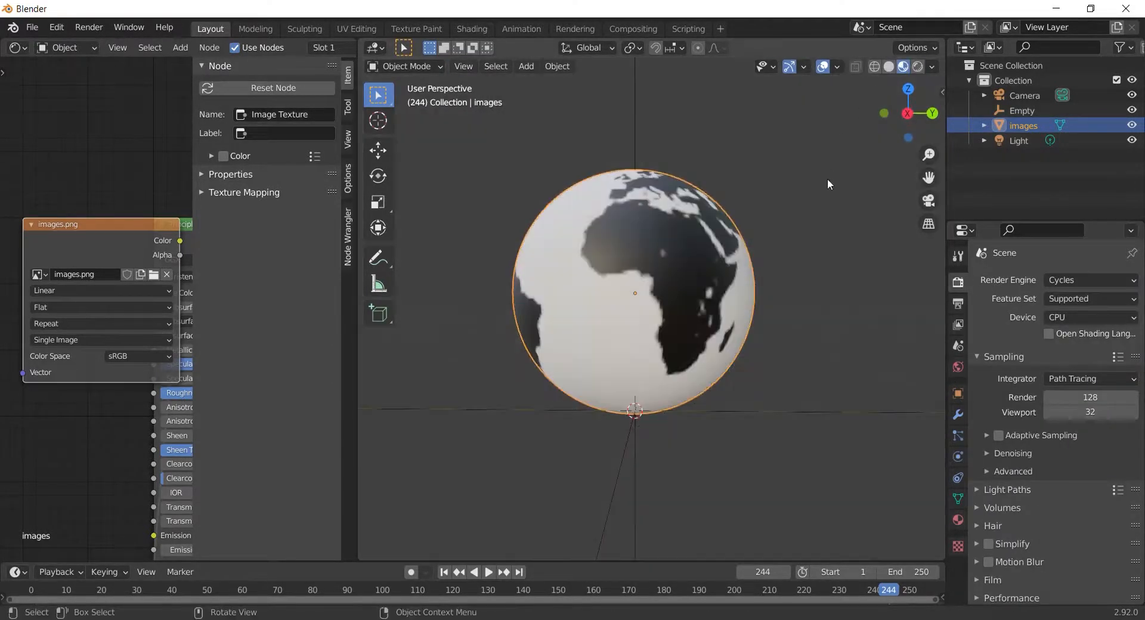
# Set the Cycles render device to GPU Compute.
pyautogui.scroll(4, 828, 181)
pyautogui.click(1045, 316)
pyautogui.click(1067, 348)
pyautogui.scroll(-5, 829, 275)
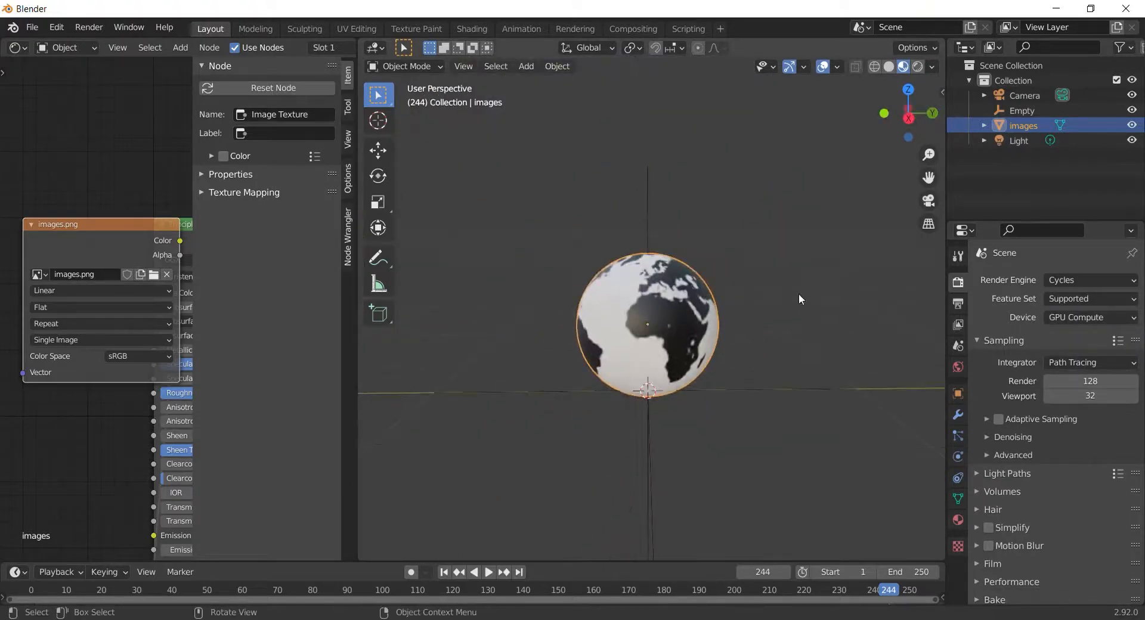
# Hide the node sidebar, widen the shader editor and move the image texture node clear of the Principled BSDF.
pyautogui.scroll(-1, 185, 224)
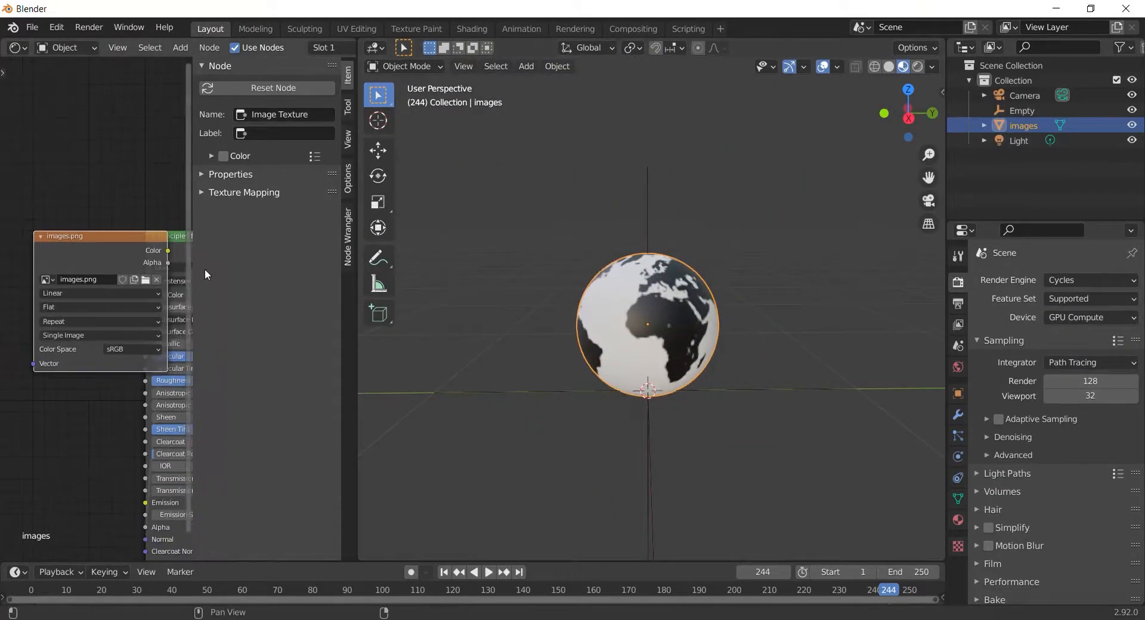
pyautogui.press('n')
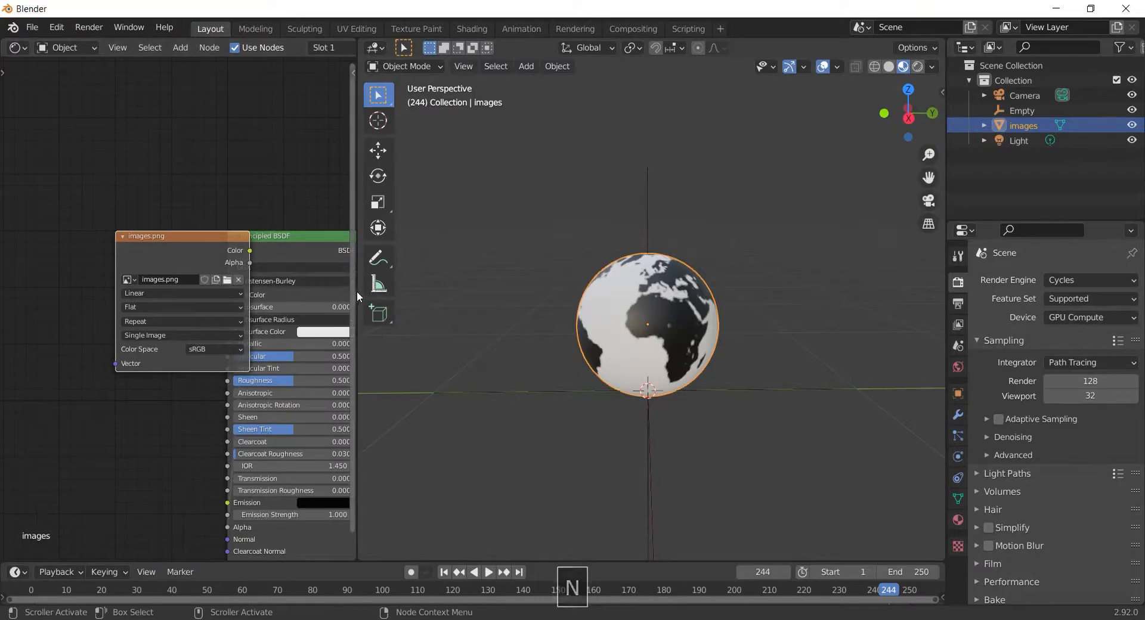
pyautogui.moveTo(356, 290); pyautogui.dragTo(491, 290)
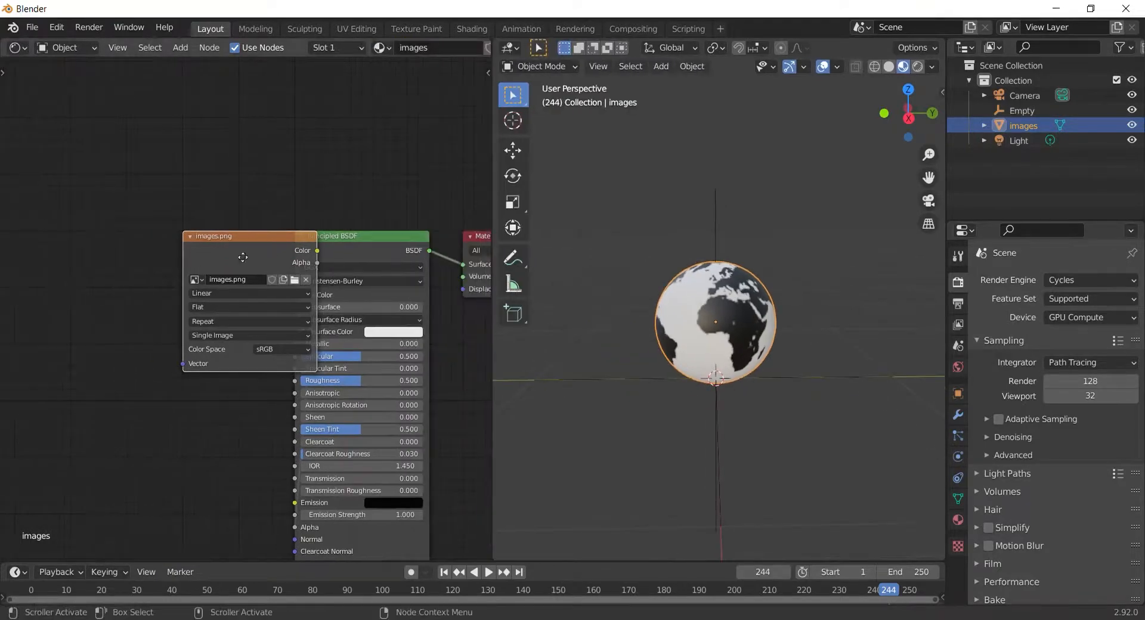
pyautogui.moveTo(243, 257); pyautogui.dragTo(120, 302)
pyautogui.hotkey('shift', 'a')
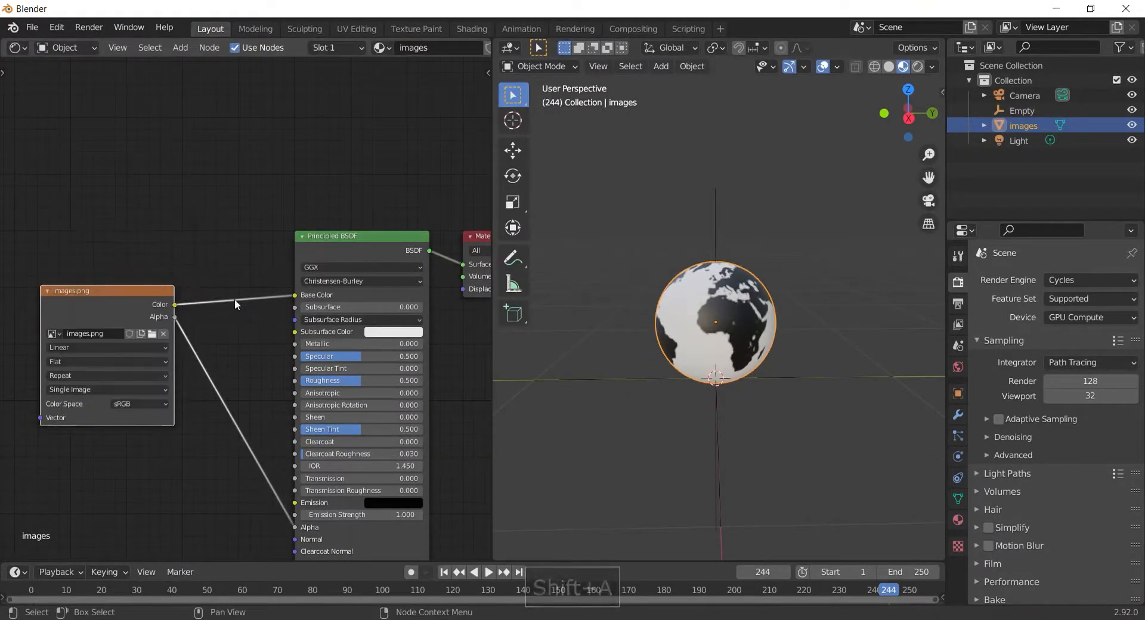
# Disconnect the image texture from the Principled BSDF's Base Color and set that colour to black.
pyautogui.moveTo(294, 294); pyautogui.dragTo(253, 293)
pyautogui.click(377, 294)
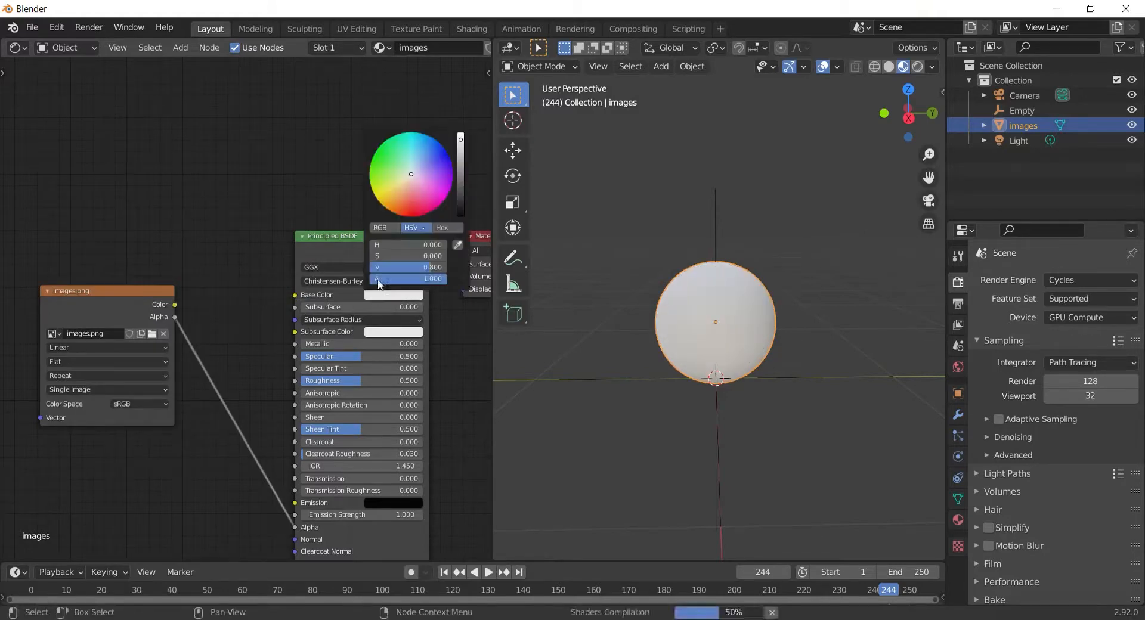
pyautogui.moveTo(459, 189); pyautogui.dragTo(459, 217)
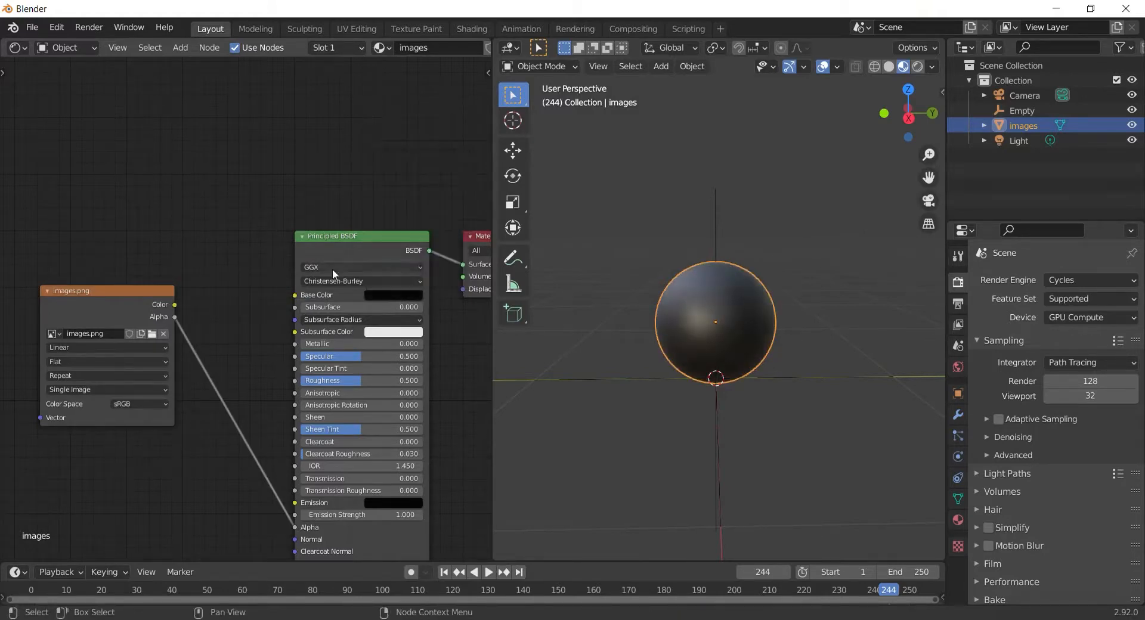
pyautogui.click(378, 294)
# Add a Mix Shader node above the Principled BSDF.
pyautogui.hotkey('shift', 'a')
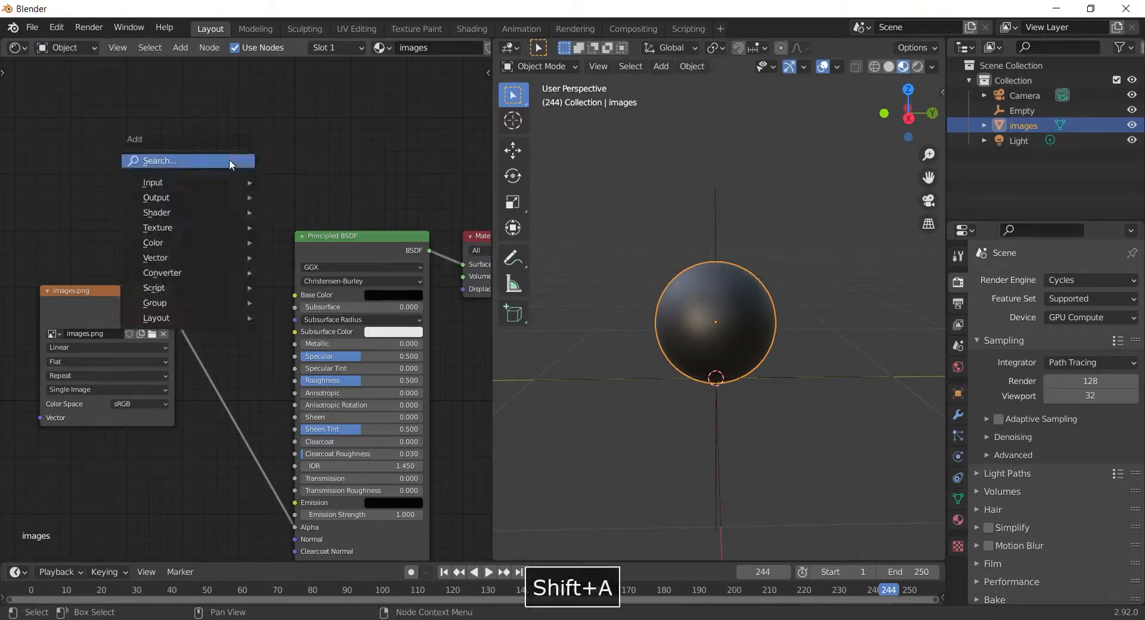
pyautogui.click(229, 160)
pyautogui.write('mix')
pyautogui.click(262, 187)
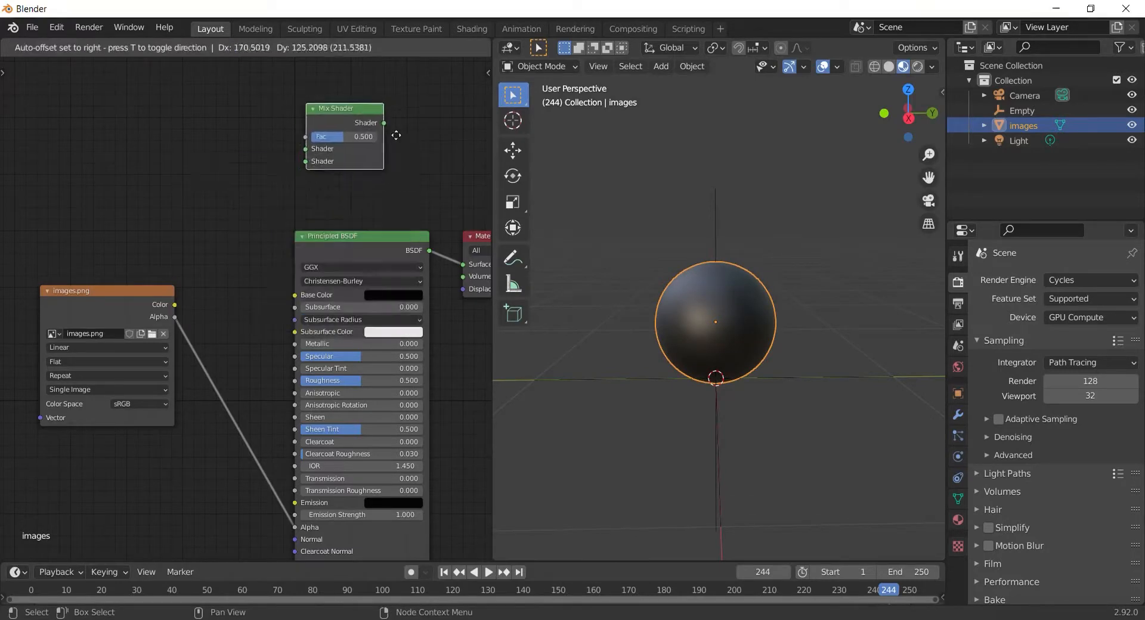
pyautogui.click(338, 131)
# Route the Principled BSDF through the Mix Shader's second Shader input to Material Output, with the image colour driving Fac.
pyautogui.moveTo(417, 236); pyautogui.dragTo(306, 160)
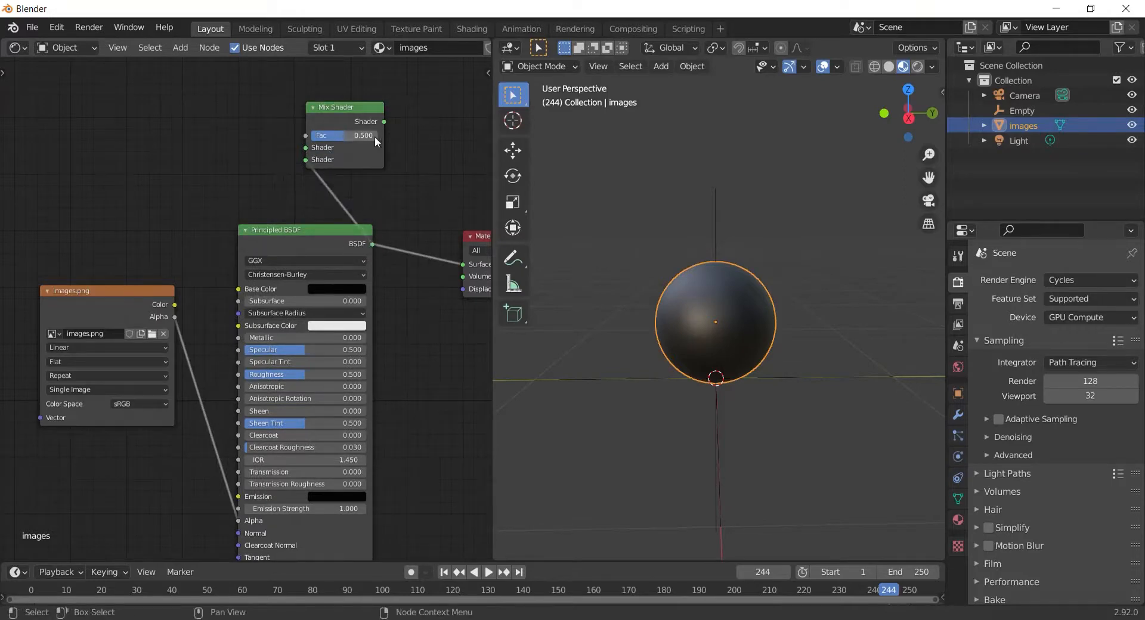
pyautogui.keyDown('ctrl'); pyautogui.keyDown('shift'); pyautogui.click(365, 113); pyautogui.keyUp('shift'); pyautogui.keyUp('ctrl')
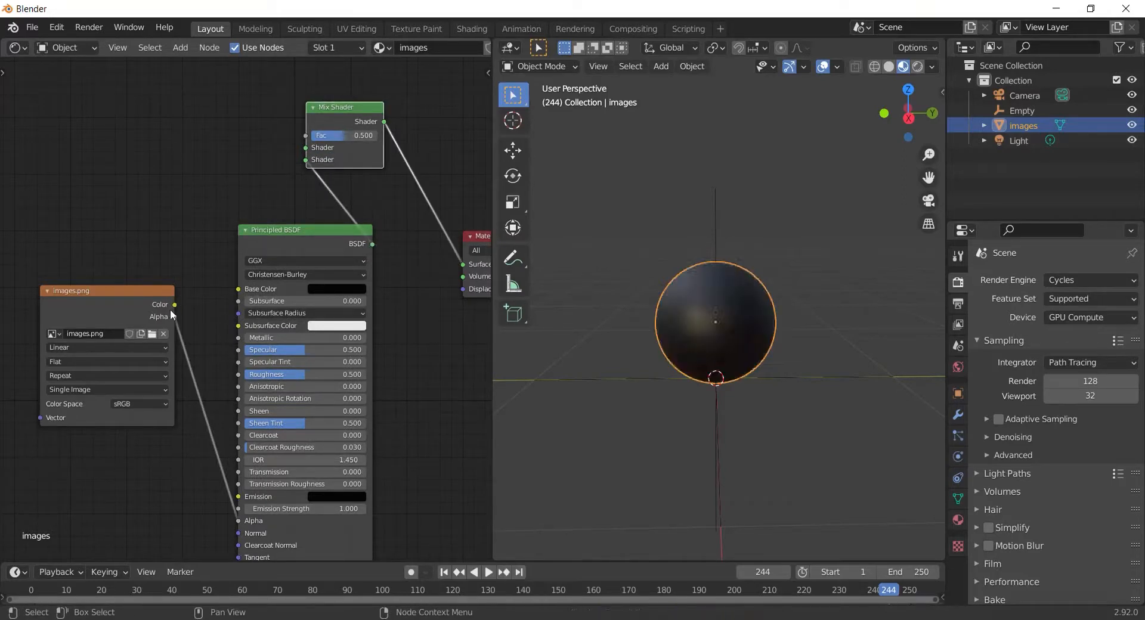
pyautogui.moveTo(174, 304); pyautogui.dragTo(306, 135)
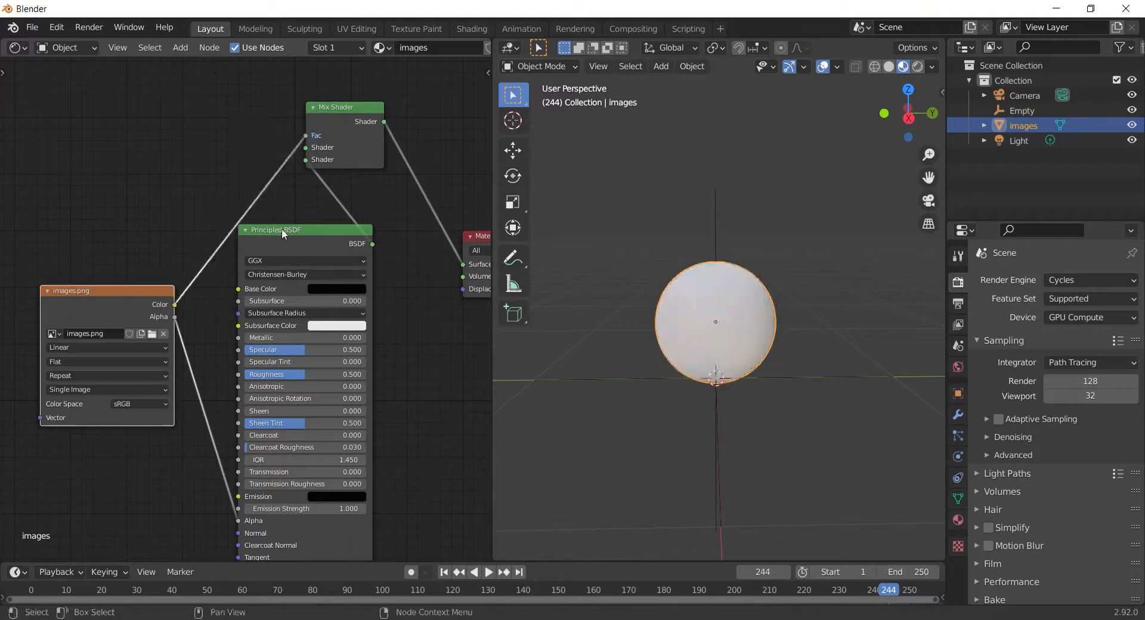
pyautogui.moveTo(701, 349); pyautogui.dragTo(661, 255, button='middle')
pyautogui.scroll(2, 659, 258)
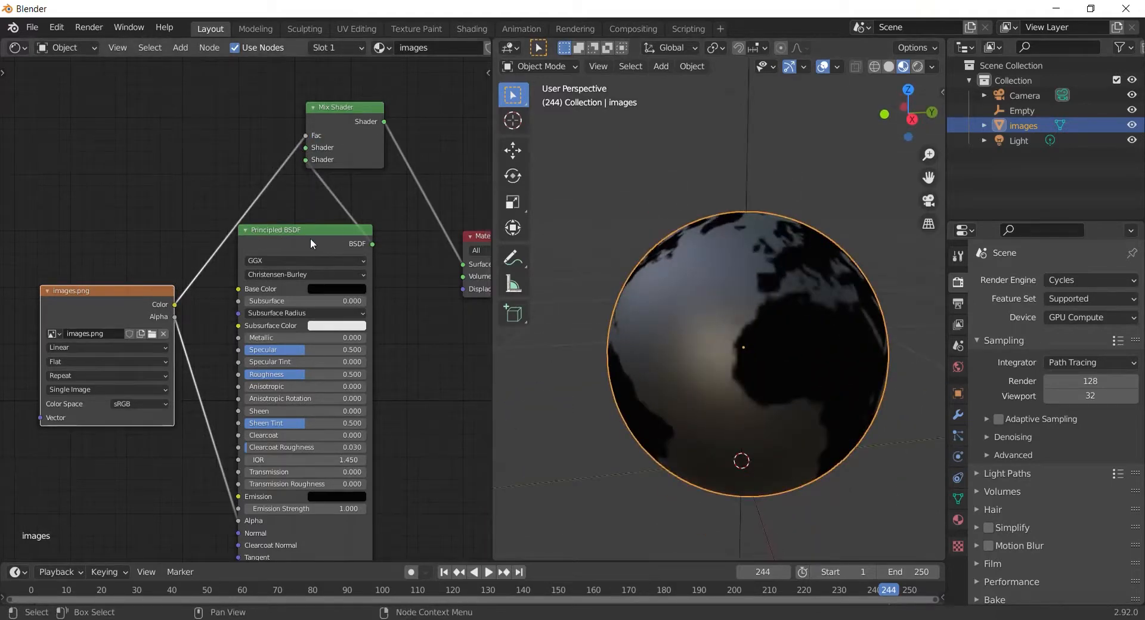
pyautogui.moveTo(310, 238); pyautogui.dragTo(397, 288)
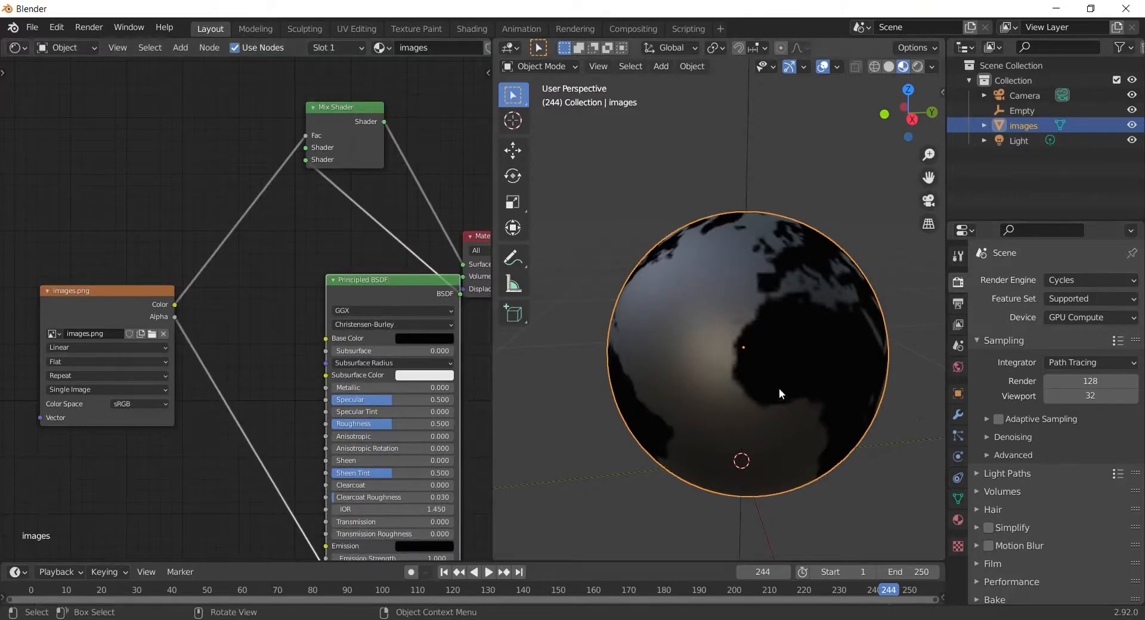
# Insert a ColorRamp between the image texture's Color and the Mix Shader's Fac, positioned above the image node.
pyautogui.hotkey('shift', 'a')
pyautogui.moveTo(184, 161)
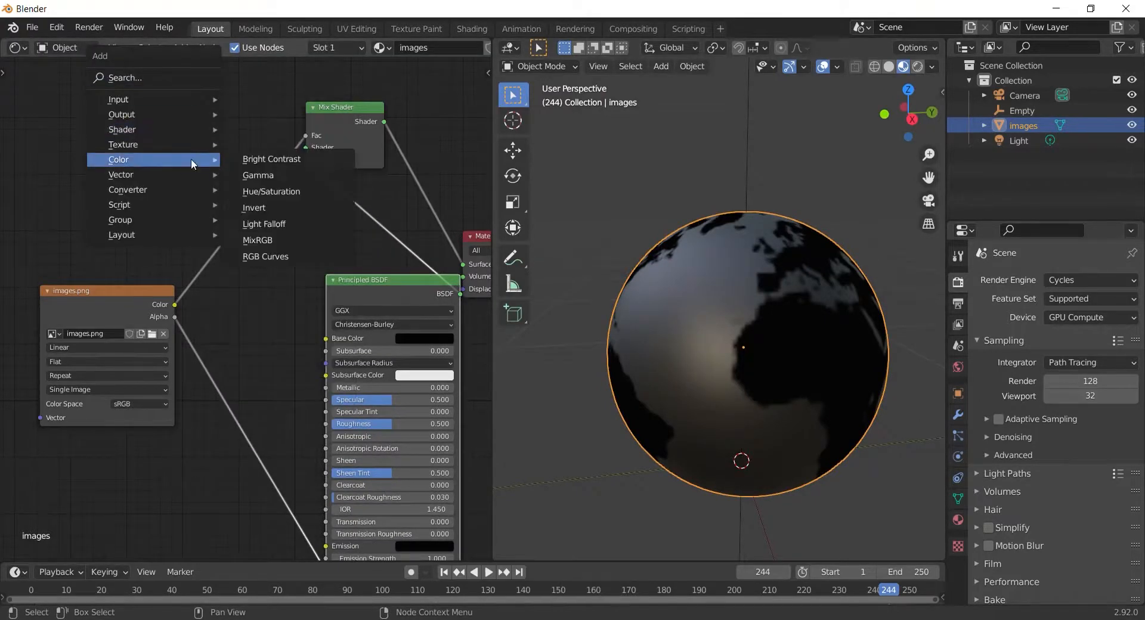
pyautogui.moveTo(156, 189)
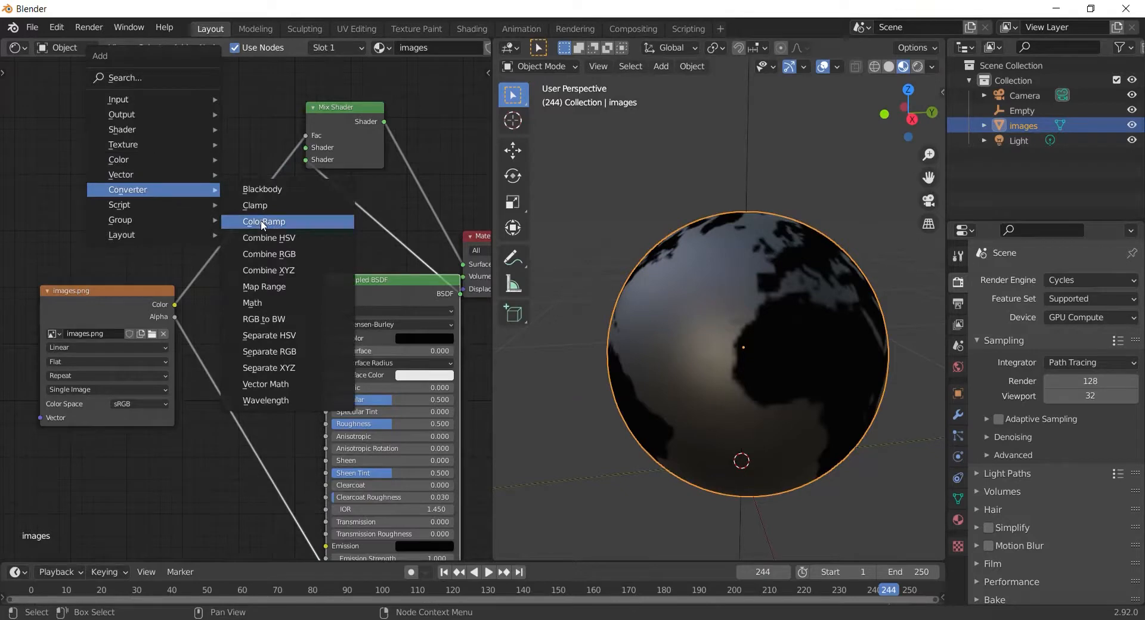
pyautogui.click(260, 221)
pyautogui.click(167, 179)
pyautogui.keyDown('shift'); pyautogui.moveTo(292, 187); pyautogui.dragTo(252, 173, button='middle'); pyautogui.keyUp('shift')
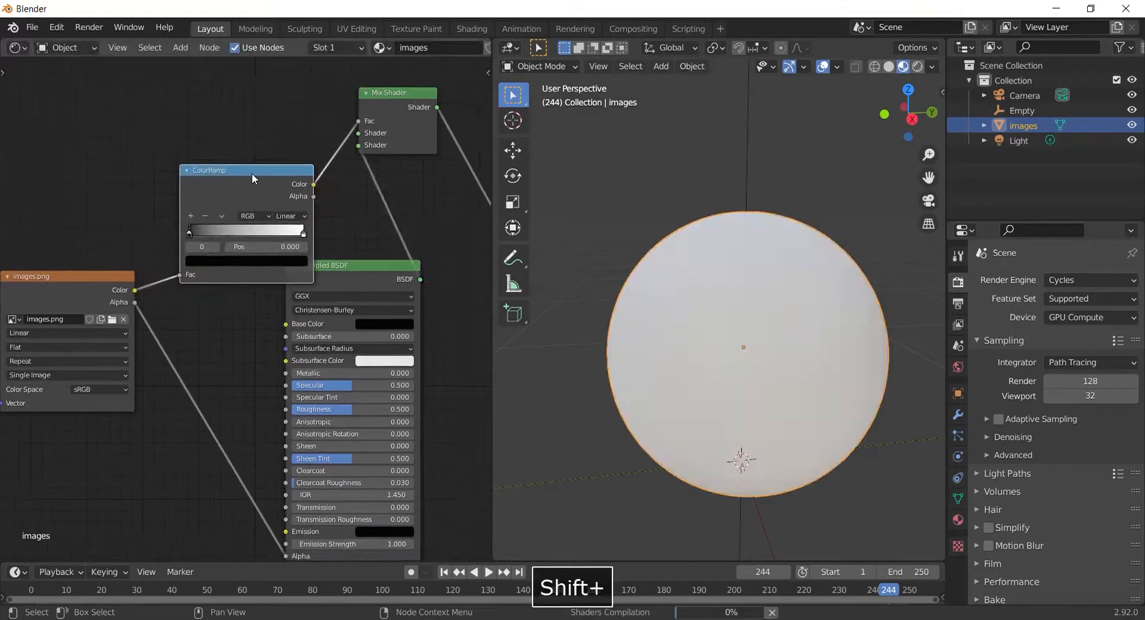
pyautogui.moveTo(252, 173); pyautogui.dragTo(199, 102)
# Preview the ColorRamp on the globe, set its interpolation to Constant and move its white stop to about 0.192.
pyautogui.keyDown('ctrl'); pyautogui.keyDown('shift'); pyautogui.click(203, 110); pyautogui.keyUp('shift'); pyautogui.keyUp('ctrl')
pyautogui.moveTo(170, 162); pyautogui.dragTo(195, 210, button='middle')
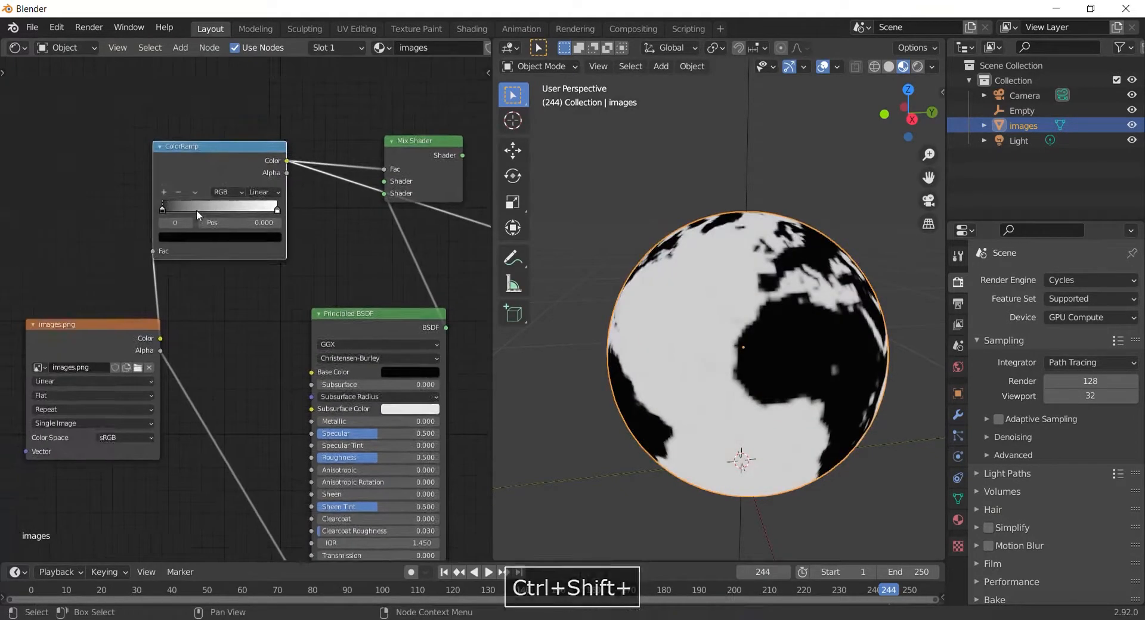
pyautogui.click(262, 192)
pyautogui.click(275, 242)
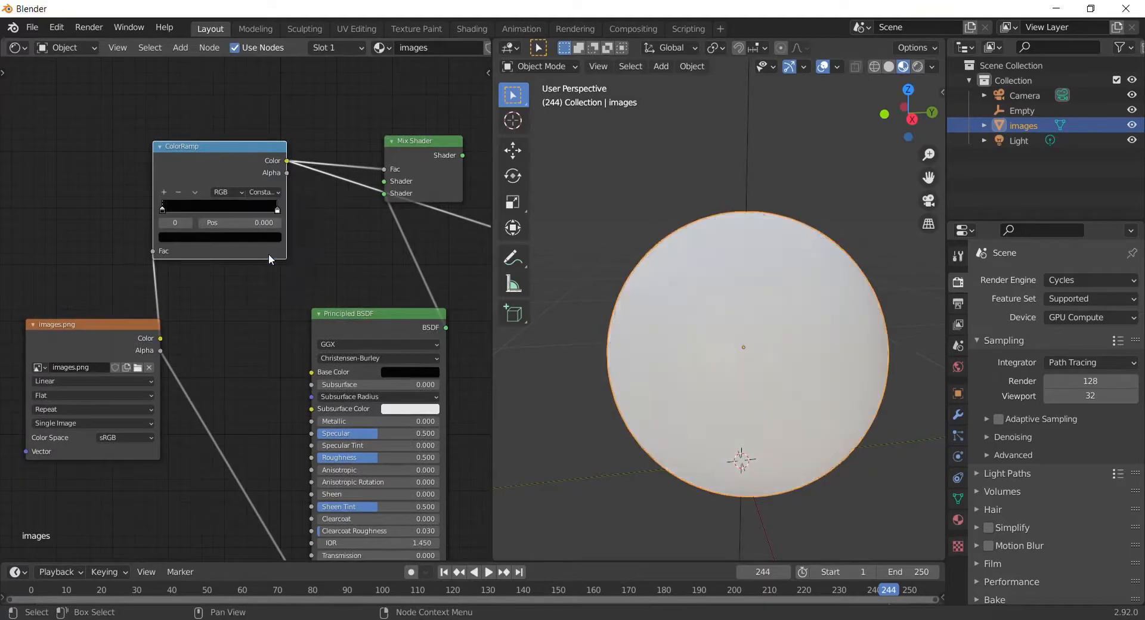
pyautogui.moveTo(278, 209); pyautogui.dragTo(200, 235)
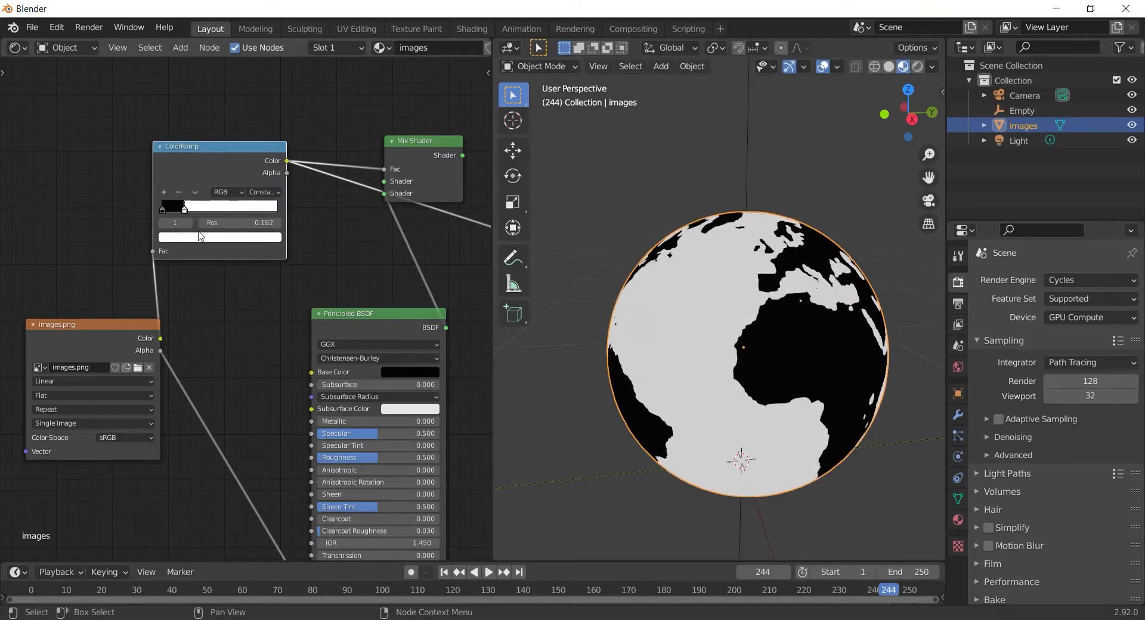
# Move the ColorRamp's white stop to about 0.384 and remove the preview from the material output.
pyautogui.keyDown('ctrl'); pyautogui.keyDown('shift'); pyautogui.click(134, 327); pyautogui.keyUp('shift'); pyautogui.keyUp('ctrl')
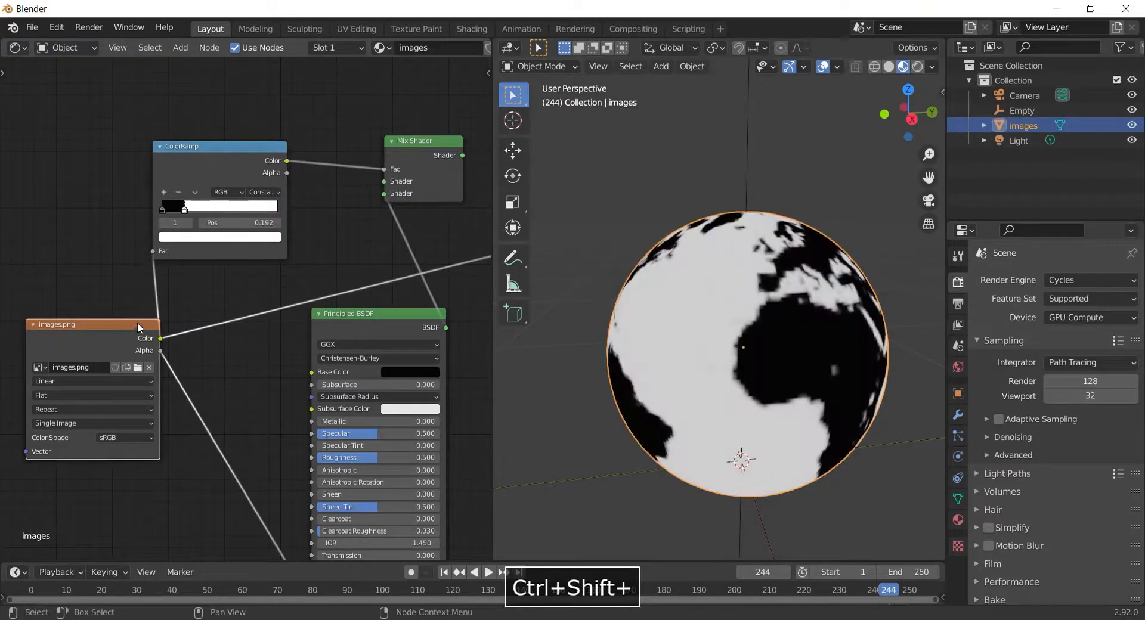
pyautogui.keyDown('ctrl'); pyautogui.keyDown('shift'); pyautogui.click(202, 164); pyautogui.keyUp('shift'); pyautogui.keyUp('ctrl')
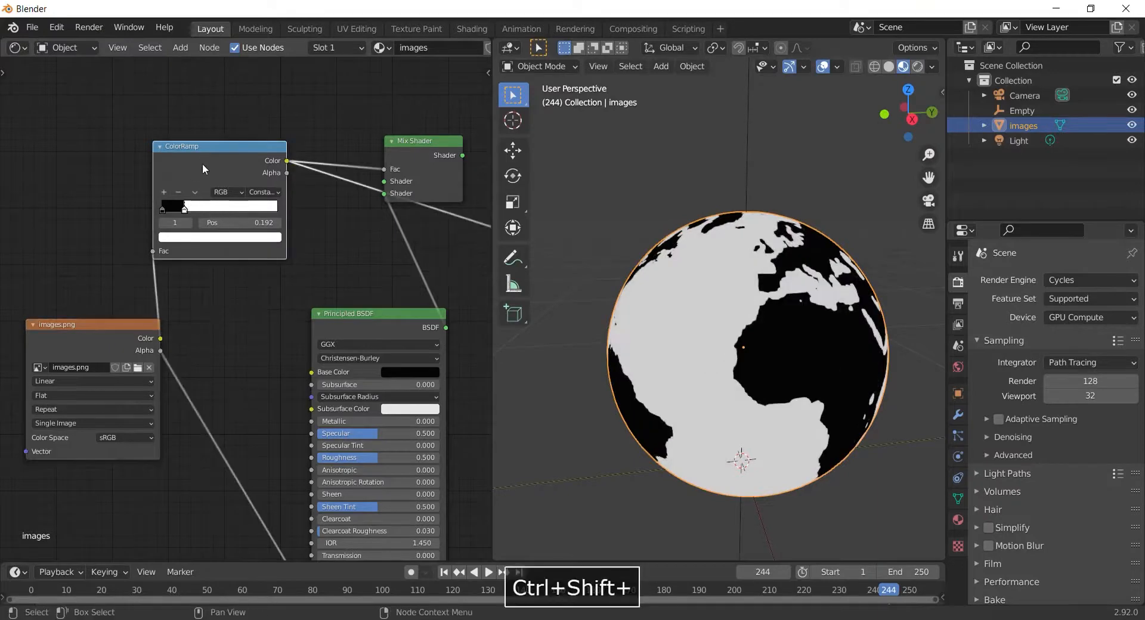
pyautogui.moveTo(186, 210); pyautogui.dragTo(212, 210)
pyautogui.press('Delete')
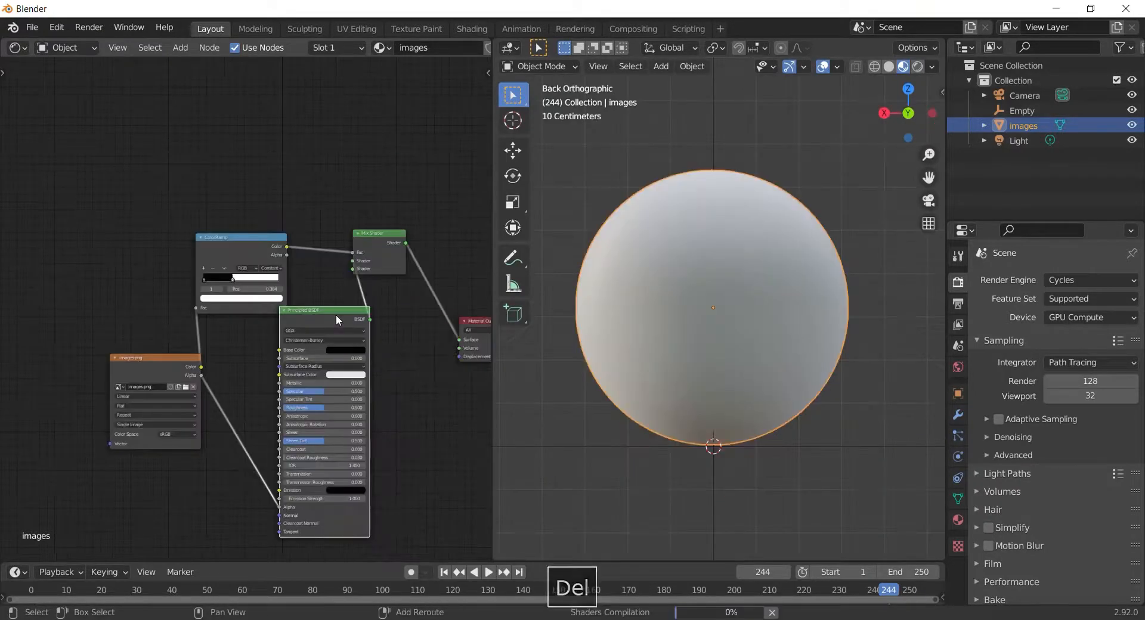
# Duplicate the Principled BSDF node and place the copy beside the ColorRamp.
pyautogui.hotkey('shift', 'd')
pyautogui.click(312, 482)
pyautogui.scroll(-5, 358, 365)
pyautogui.keyDown('shift'); pyautogui.moveTo(369, 366); pyautogui.dragTo(312, 430, button='middle'); pyautogui.keyUp('shift')
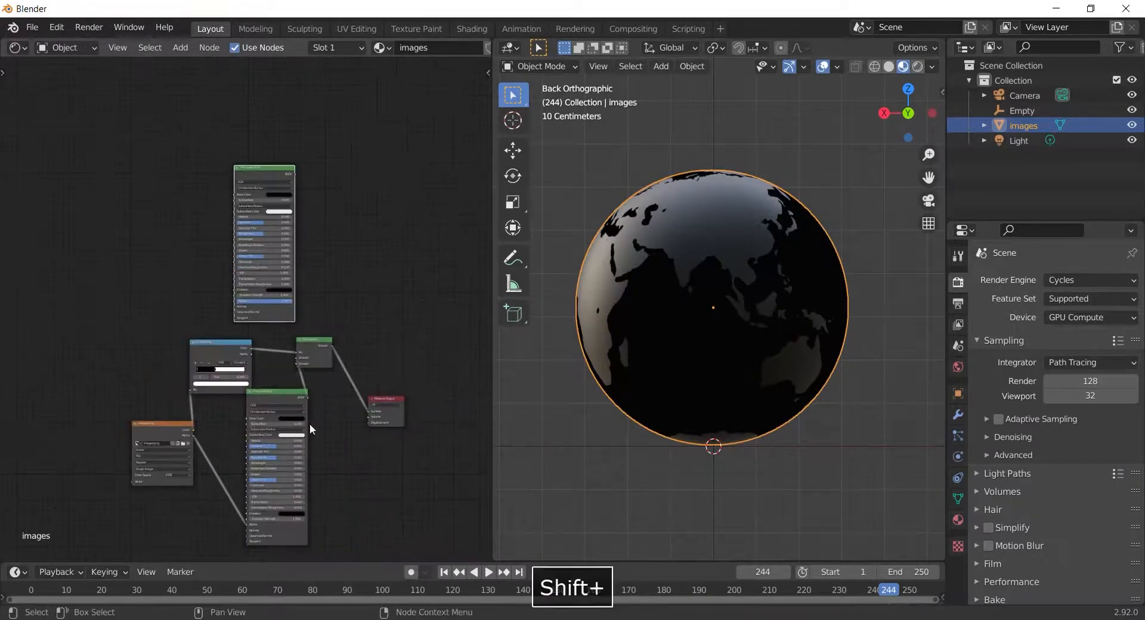
pyautogui.moveTo(294, 172); pyautogui.dragTo(296, 366)
pyautogui.scroll(2, 178, 309)
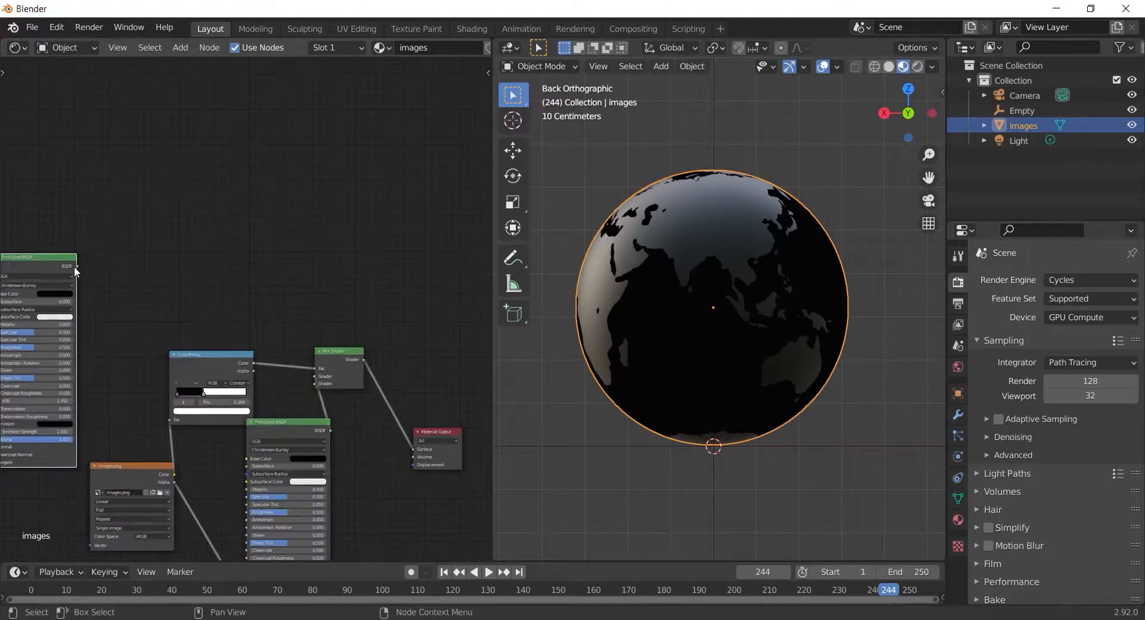
# Connect the duplicated Principled BSDF to the Mix Shader's Shader input and brighten its base colour to near white.
pyautogui.moveTo(75, 266); pyautogui.dragTo(356, 255)
pyautogui.scroll(3, 316, 270)
pyautogui.keyDown('shift'); pyautogui.moveTo(305, 277); pyautogui.dragTo(376, 308, button='middle'); pyautogui.keyUp('shift')
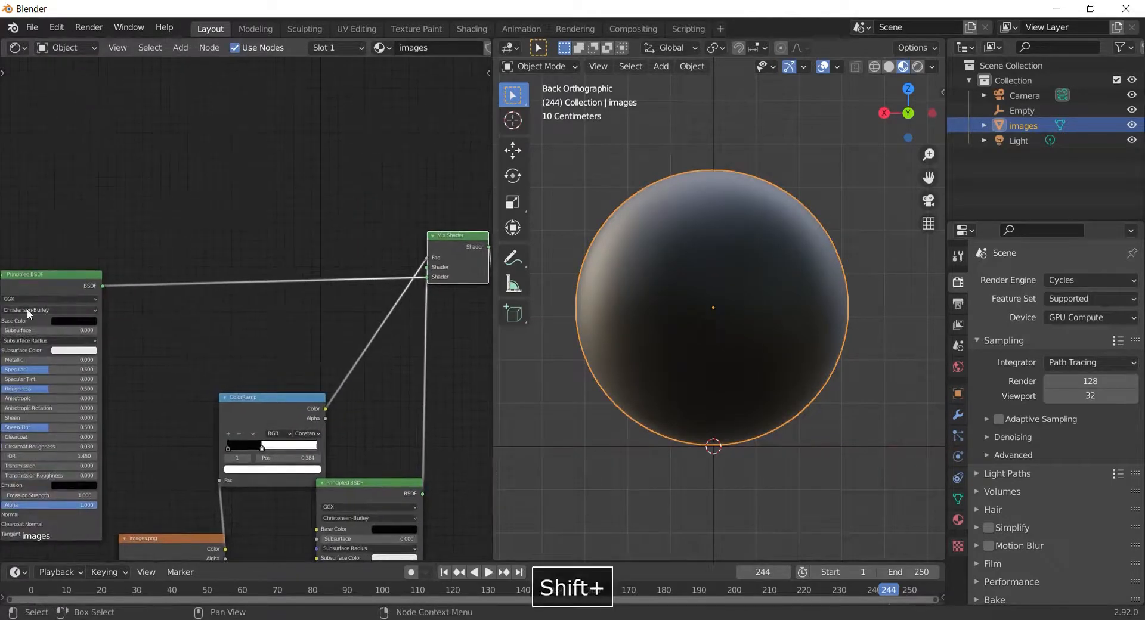
pyautogui.click(84, 321)
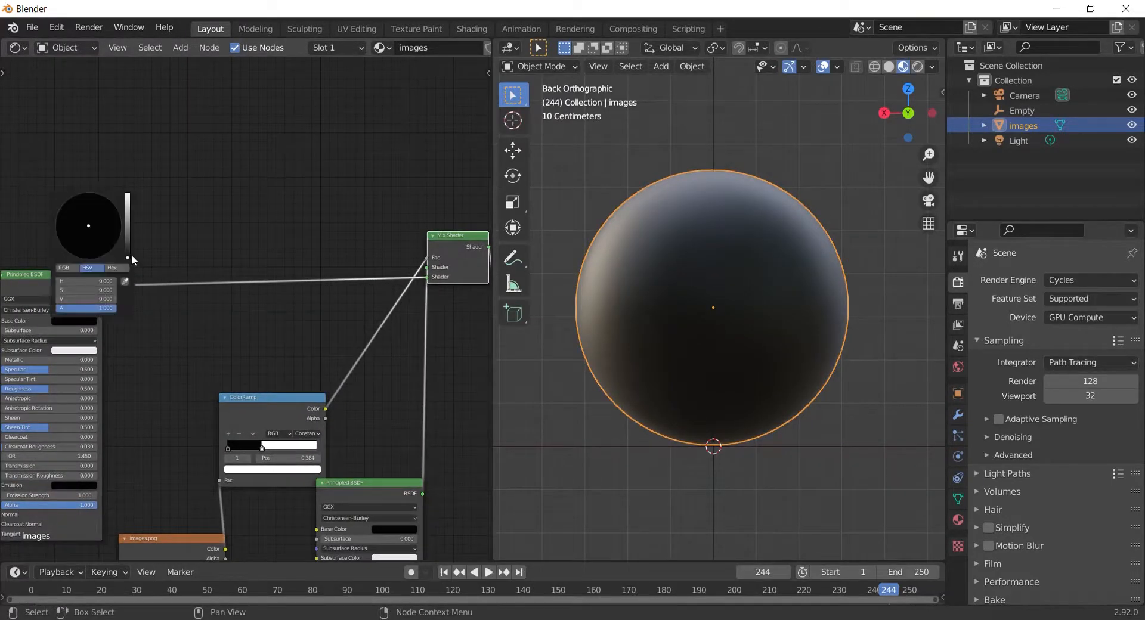
pyautogui.moveTo(134, 207); pyautogui.dragTo(133, 172)
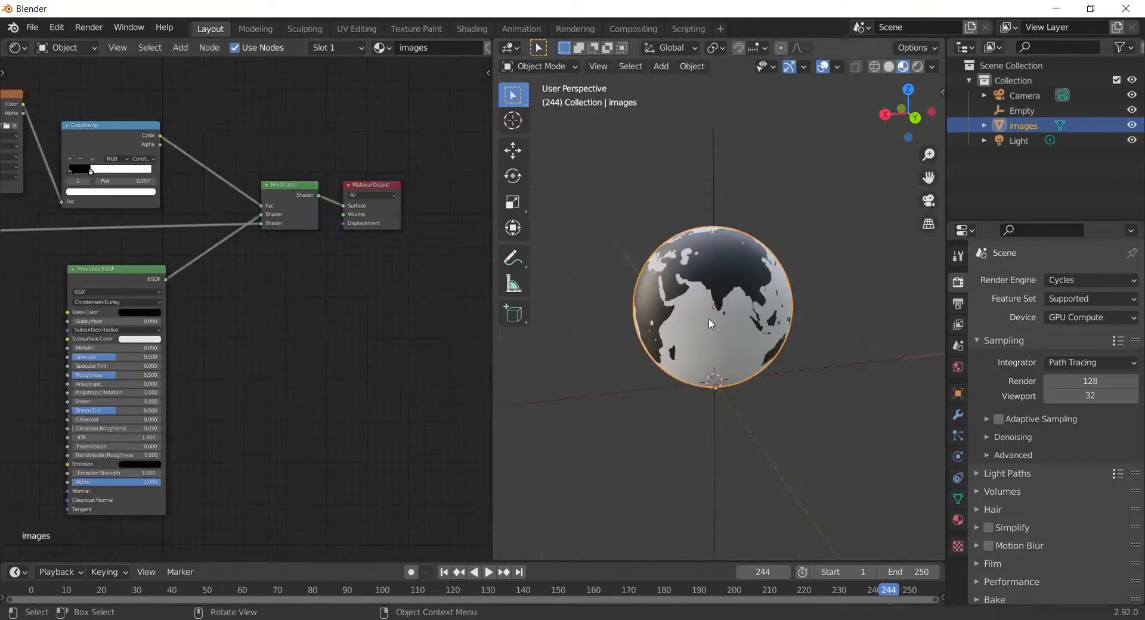
# Select all faces of the globe mesh in Edit Mode and triangulate them.
pyautogui.press('Tab')
pyautogui.scroll(3, 770, 269)
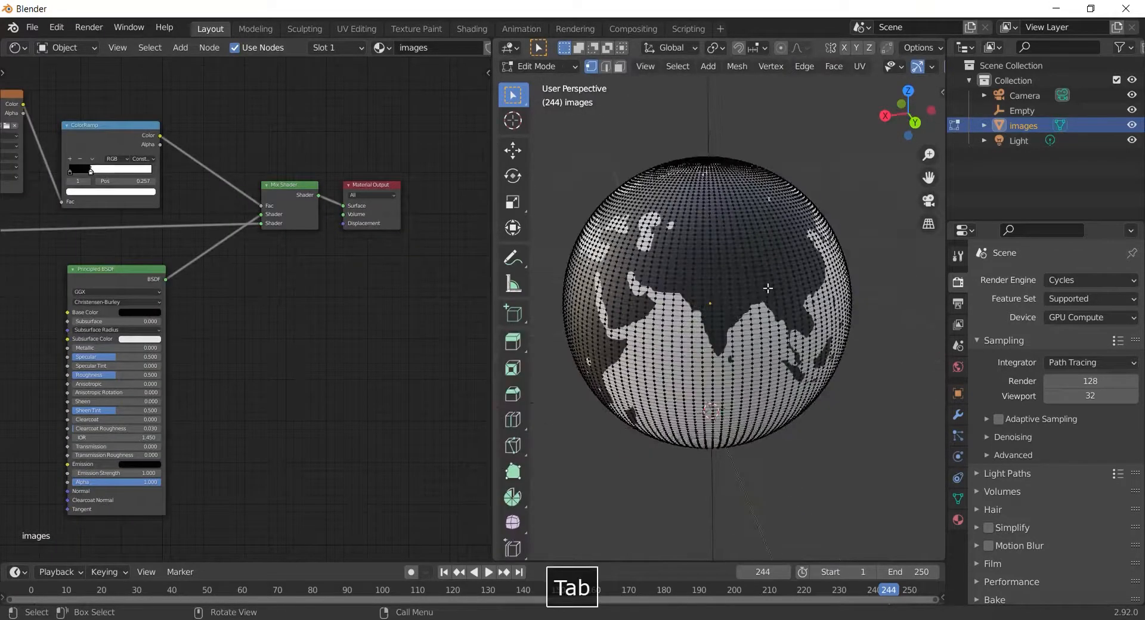
pyautogui.press('3')
pyautogui.press('a')
pyautogui.rightClick(763, 279)
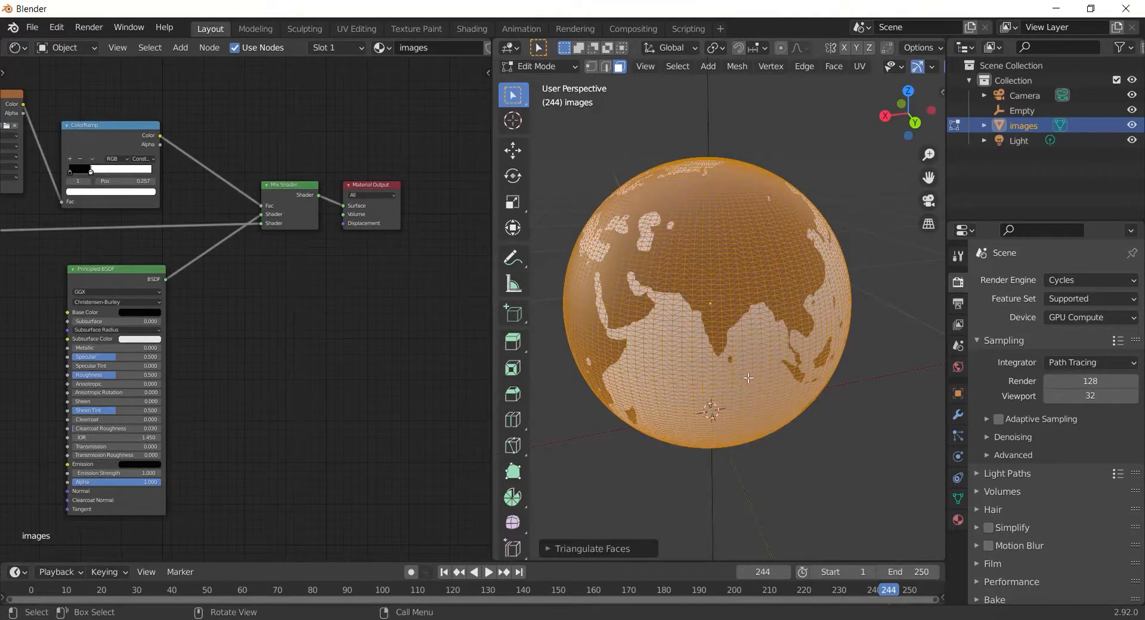
# Set the triangulation's quad method to Fixed and n-gon method to Clip, clear the selection and return to Object Mode.
pyautogui.keyDown('alt'); pyautogui.moveTo(748, 378); pyautogui.dragTo(726, 364, button='middle'); pyautogui.keyUp('alt')
pyautogui.scroll(6, 725, 362)
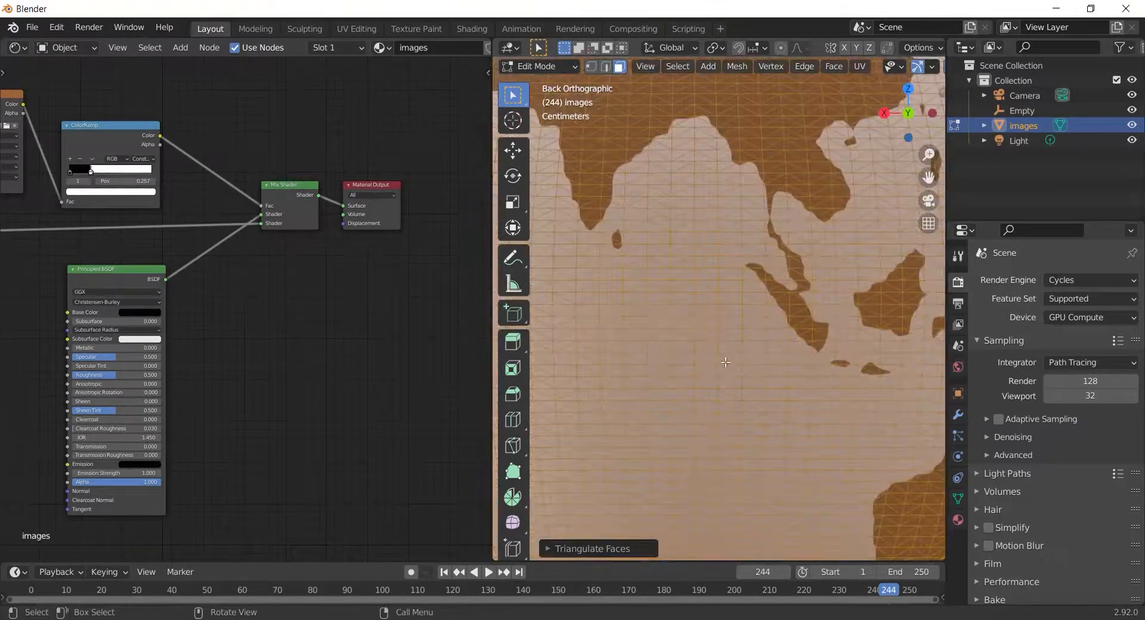
pyautogui.click(615, 553)
pyautogui.click(641, 528)
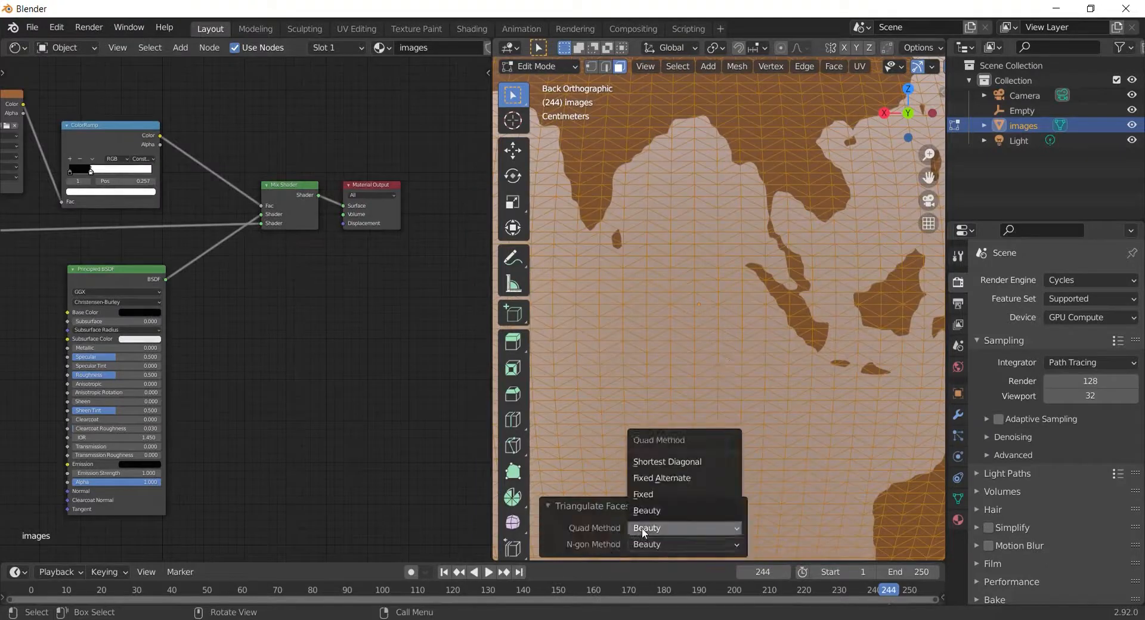
pyautogui.click(652, 496)
pyautogui.scroll(-8, 766, 319)
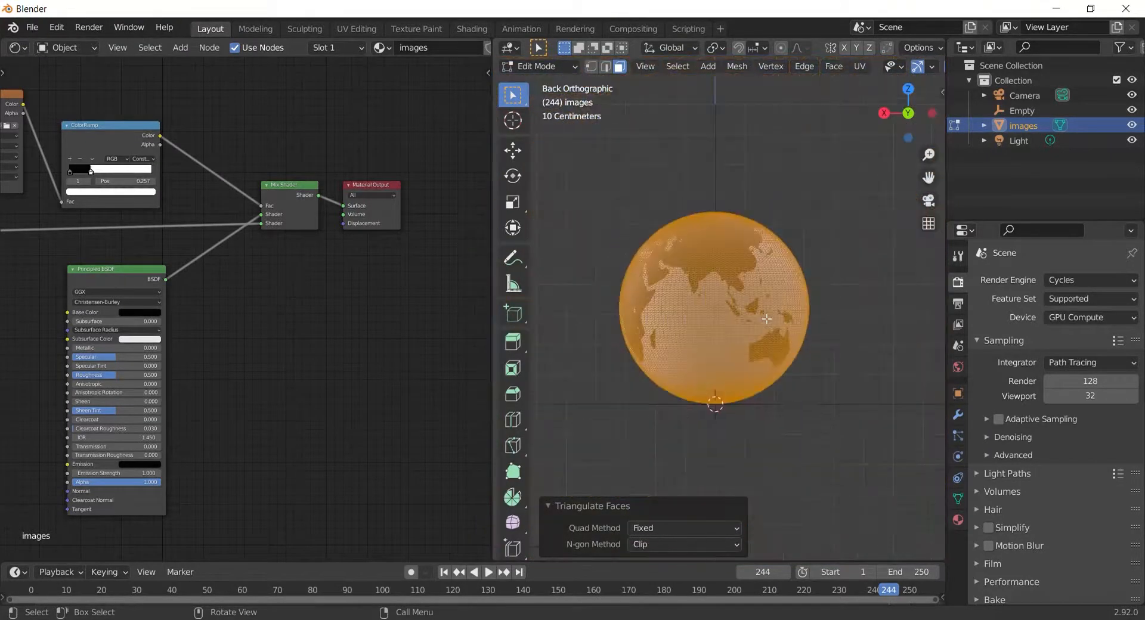
pyautogui.hotkey('alt', 'a')
pyautogui.moveTo(838, 291); pyautogui.dragTo(865, 310, button='middle')
pyautogui.press('Tab')
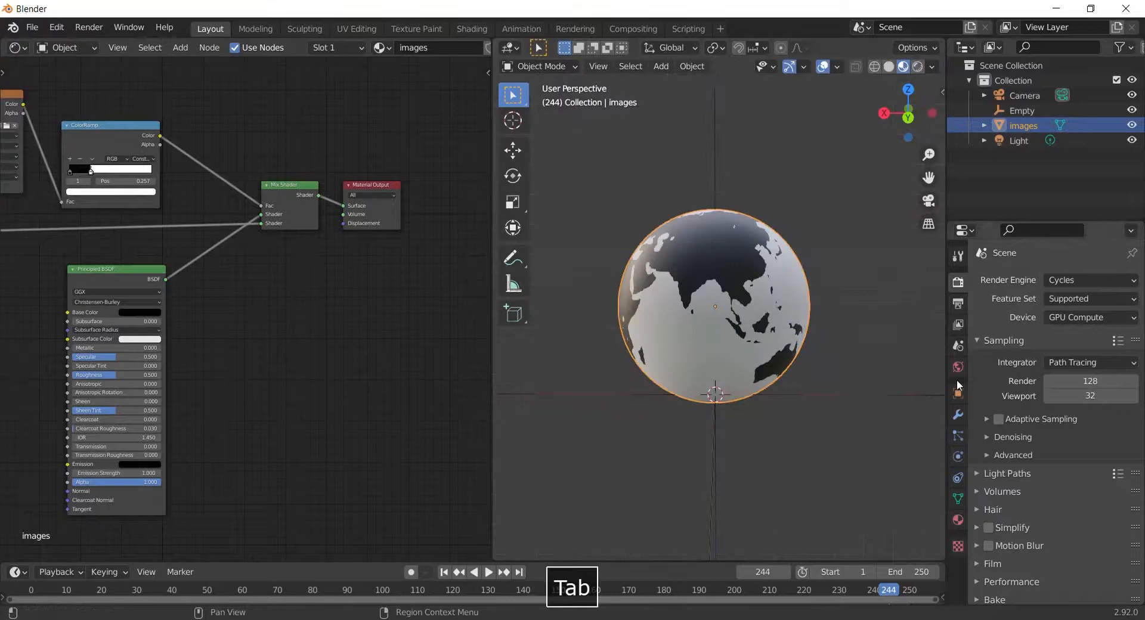
# Add a Wireframe modifier to the globe.
pyautogui.click(959, 415)
pyautogui.click(1033, 279)
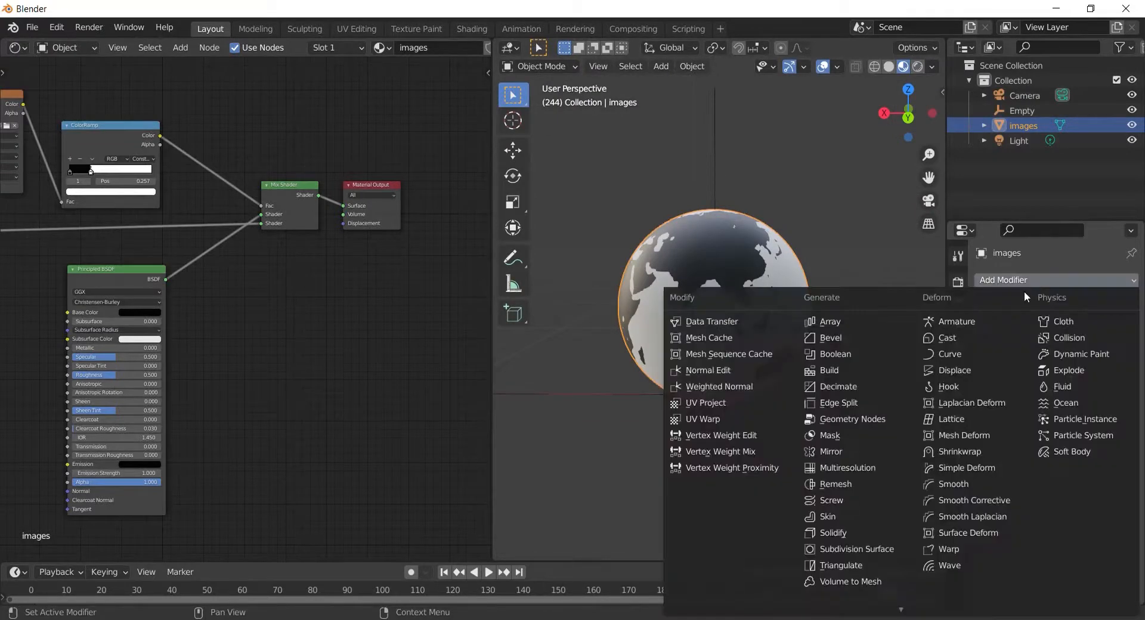
pyautogui.scroll(-2, 877, 602)
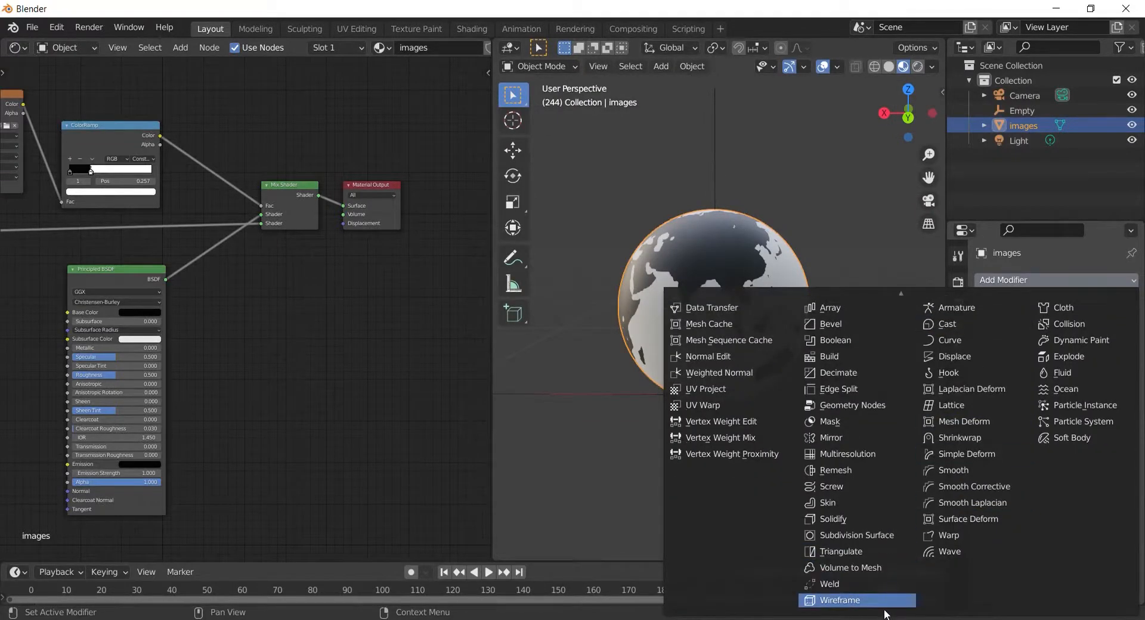
pyautogui.click(857, 600)
pyautogui.scroll(-5, 765, 388)
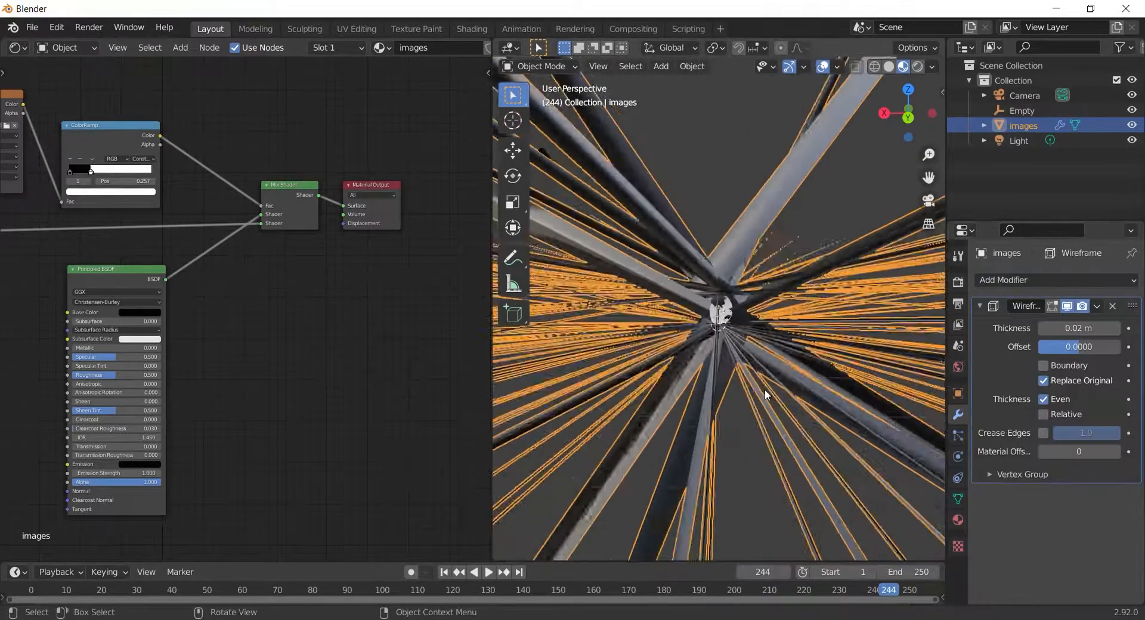
pyautogui.scroll(3, 764, 389)
pyautogui.scroll(6, 792, 391)
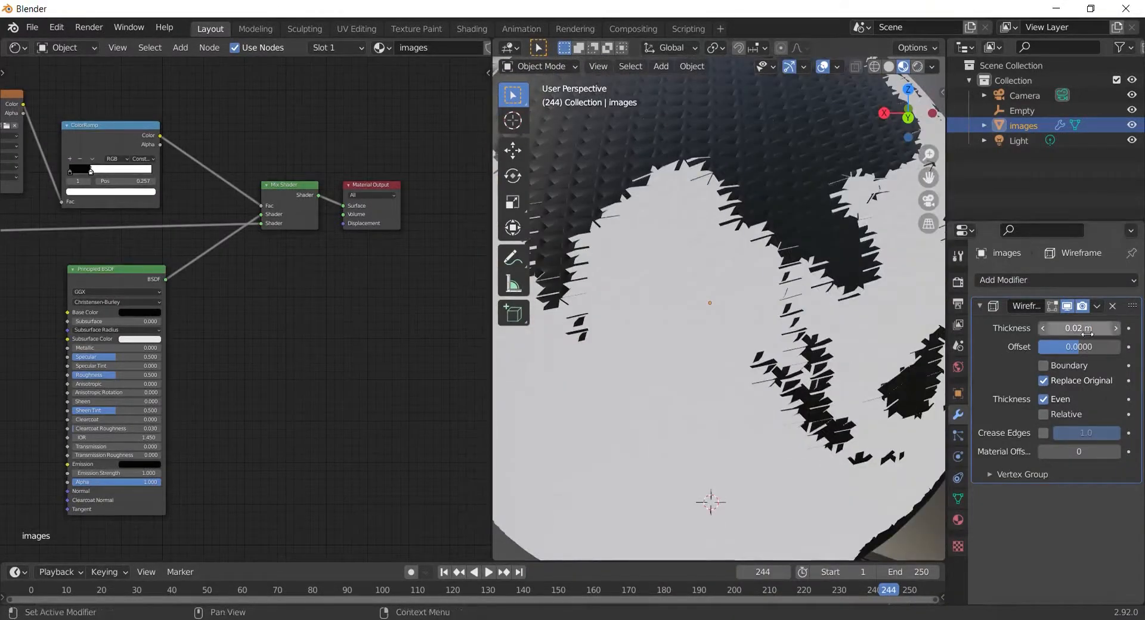
# Reduce the Wireframe thickness to 0.007 m and scale the globe up by about 1.777.
pyautogui.moveTo(1078, 329); pyautogui.dragTo(1071, 328)
pyautogui.scroll(-6, 741, 311)
pyautogui.press('s')
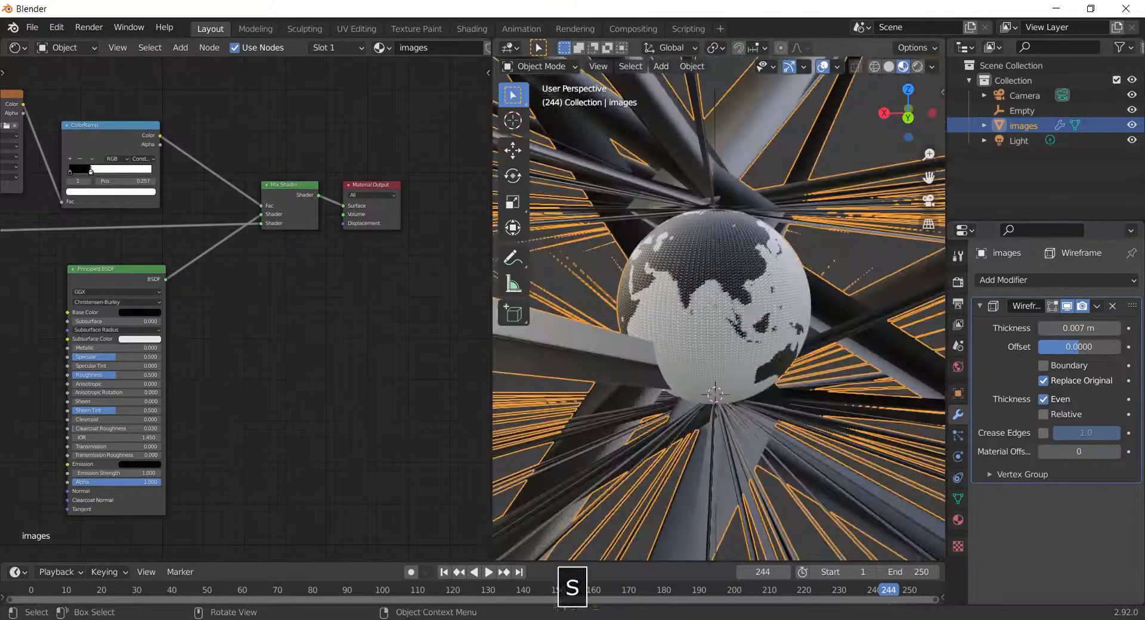
pyautogui.click(816, 317)
# Lower the Wireframe modifier's thickness to 0.001 m.
pyautogui.scroll(3, 816, 316)
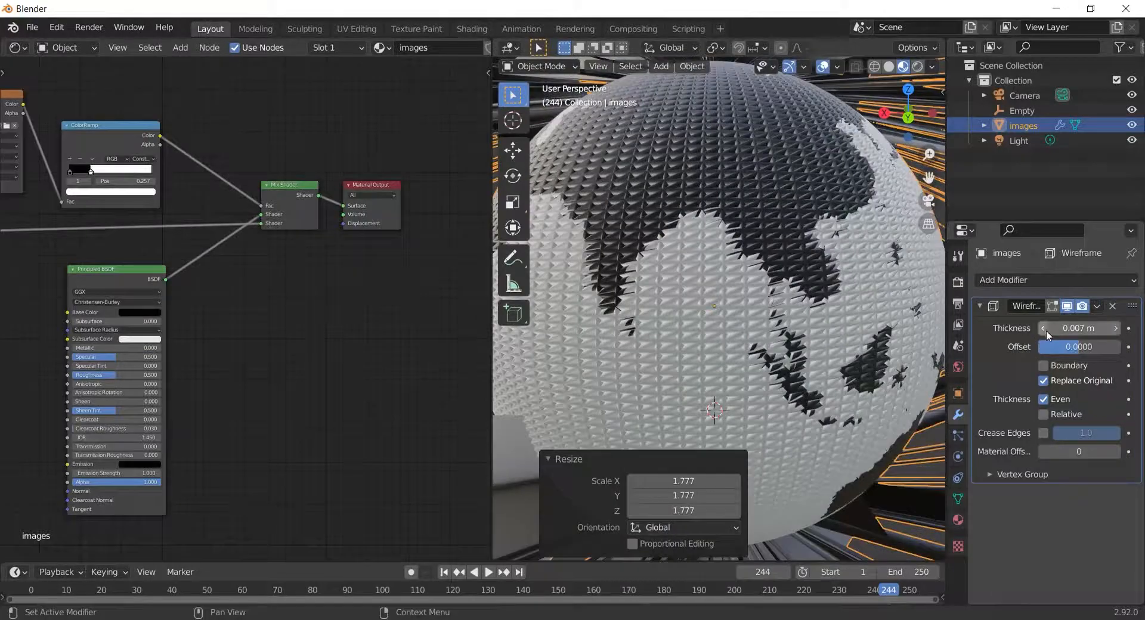
pyautogui.click(1044, 329)
pyautogui.click(1044, 329)
pyautogui.click(1043, 328)
pyautogui.click(1044, 329)
pyautogui.click(1043, 329)
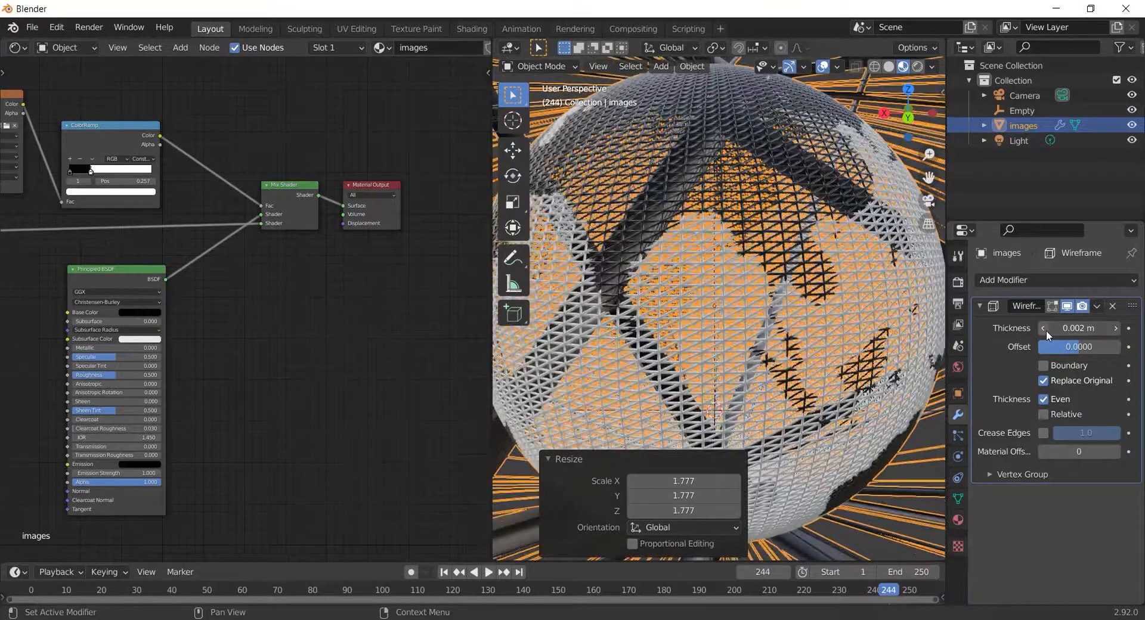
pyautogui.click(1046, 331)
pyautogui.scroll(-5, 879, 331)
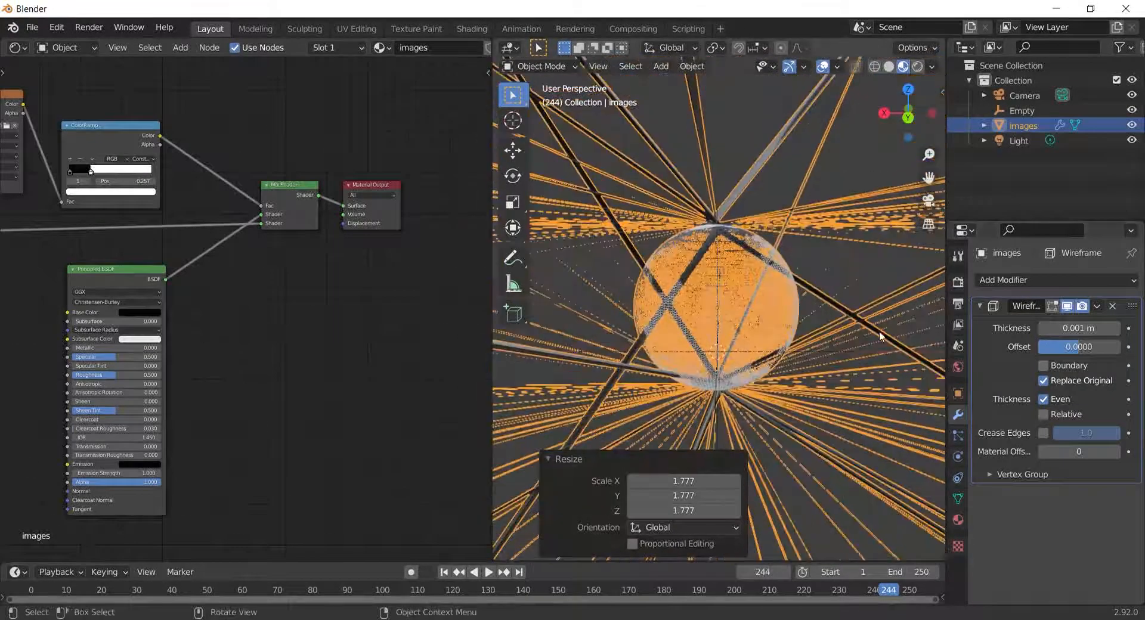
# Turn off Even thickness in the Wireframe modifier and deselect the globe.
pyautogui.click(1043, 399)
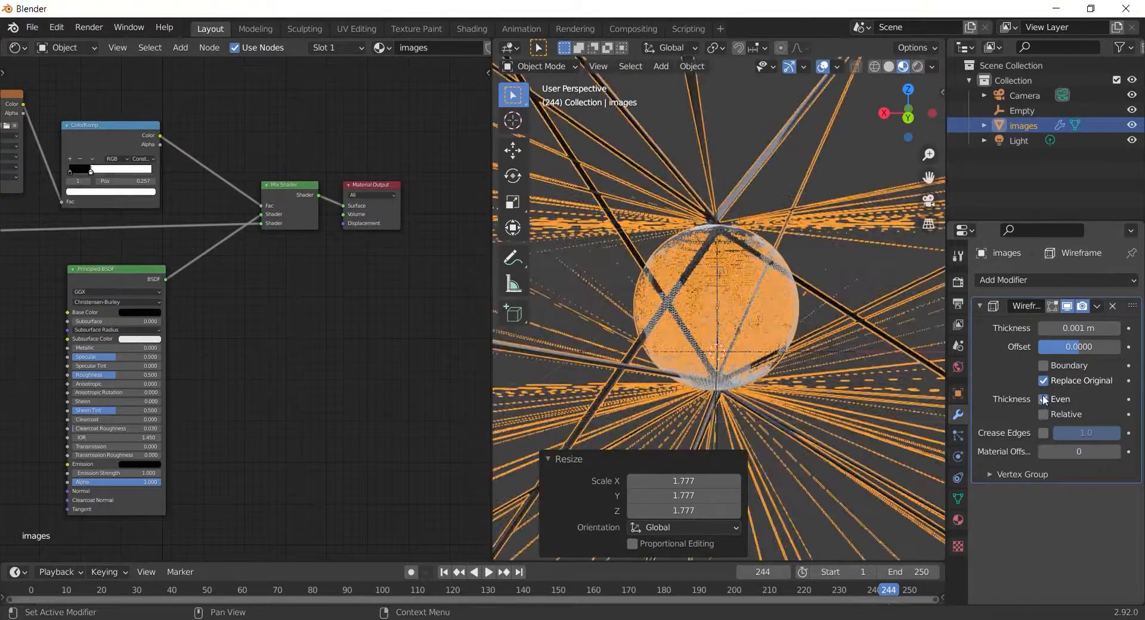
pyautogui.click(1043, 400)
pyautogui.click(883, 321)
pyautogui.scroll(6, 883, 320)
pyautogui.moveTo(883, 320); pyautogui.dragTo(900, 337, button='middle')
# Raise the Wireframe thickness to 0.003 m and check the globe from the back view.
pyautogui.click(1115, 331)
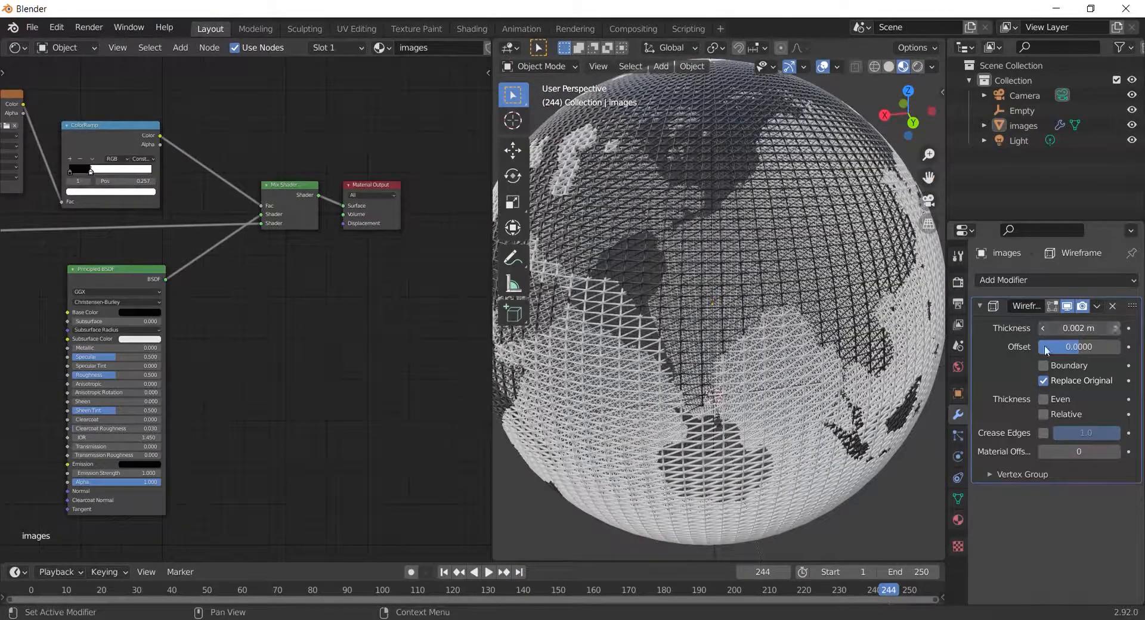
pyautogui.scroll(-4, 859, 362)
pyautogui.moveTo(841, 365)
pyautogui.keyDown('alt'); pyautogui.mouseDown(button='middle')
pyautogui.moveTo(895, 372)
pyautogui.moveTo(844, 363)
pyautogui.mouseUp(button='middle'); pyautogui.keyUp('alt')
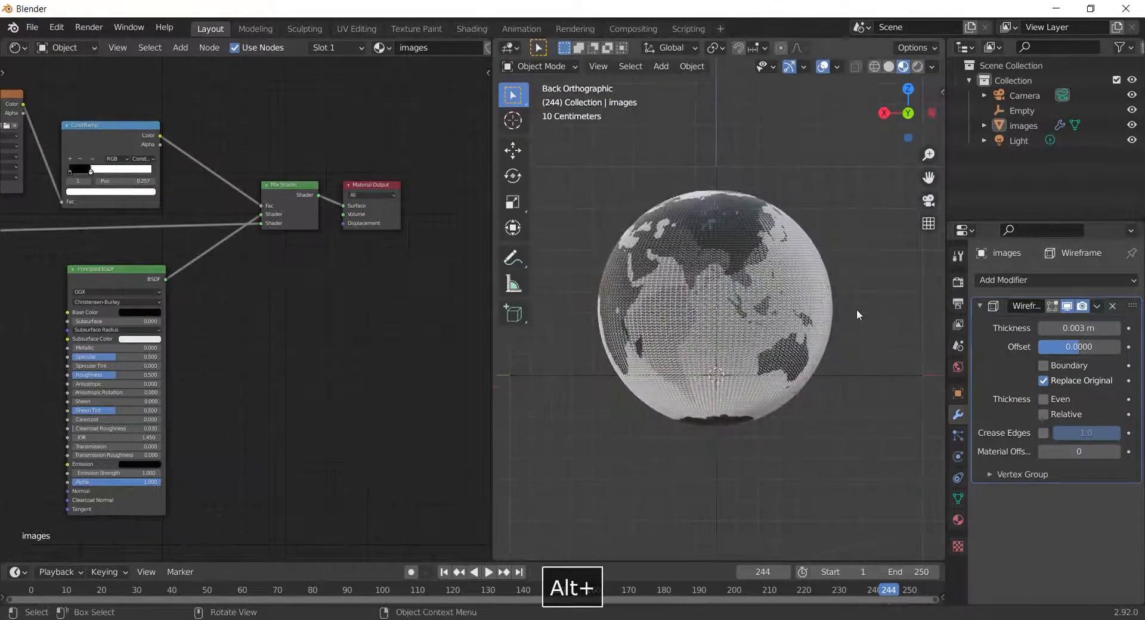
pyautogui.click(762, 310)
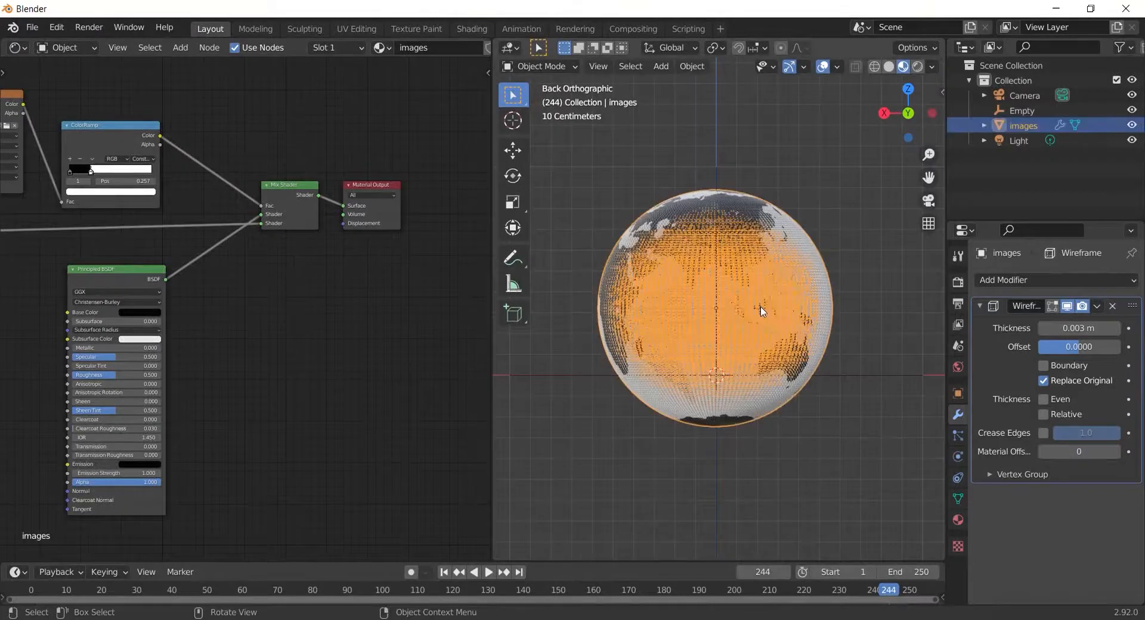
pyautogui.click(851, 255)
# Try a Wireframe thickness of 0.005 m and settle on 0.004 m.
pyautogui.click(1116, 328)
pyautogui.click(1116, 328)
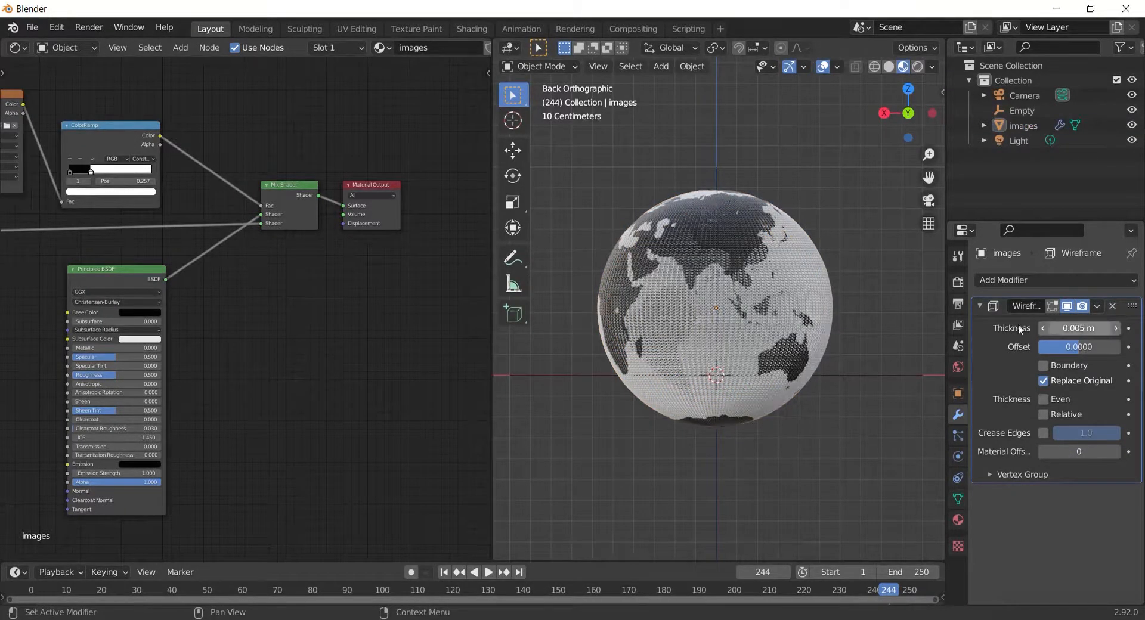
pyautogui.moveTo(814, 328); pyautogui.dragTo(782, 423, button='middle')
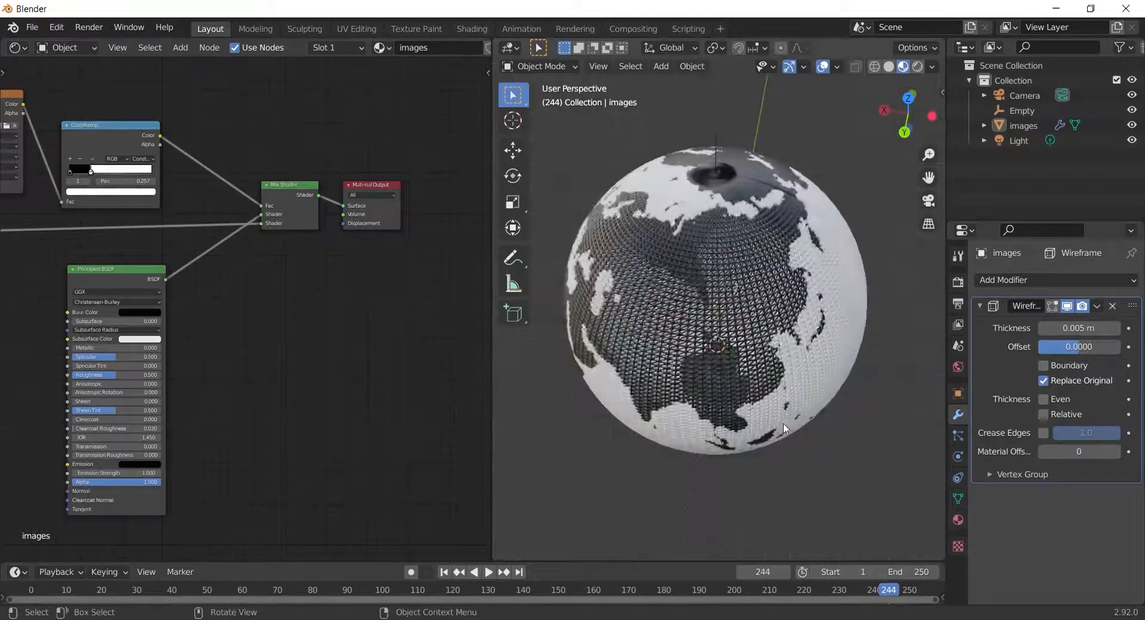
pyautogui.scroll(6, 781, 415)
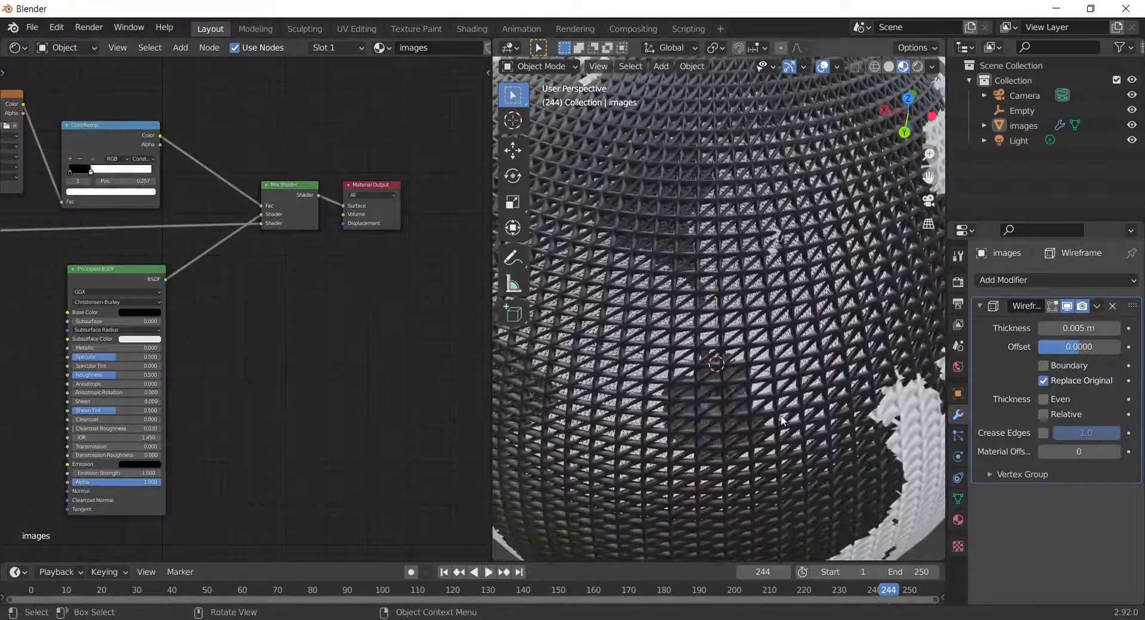
pyautogui.click(1042, 328)
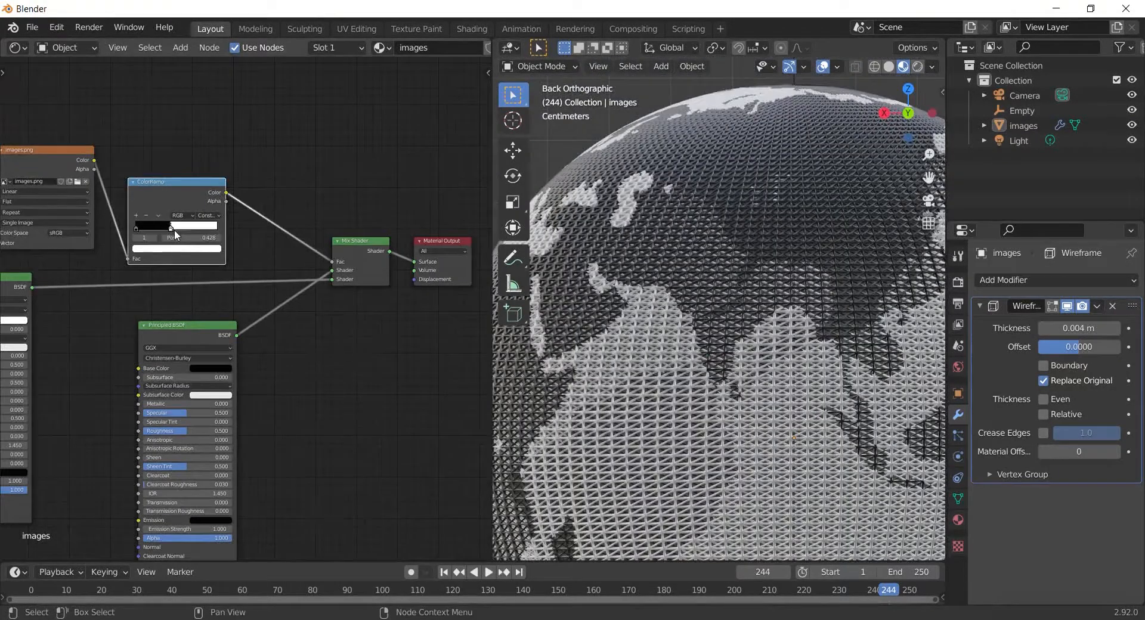
# Move the ColorRamp's white stop to about 0.149.
pyautogui.moveTo(160, 227); pyautogui.dragTo(142, 230)
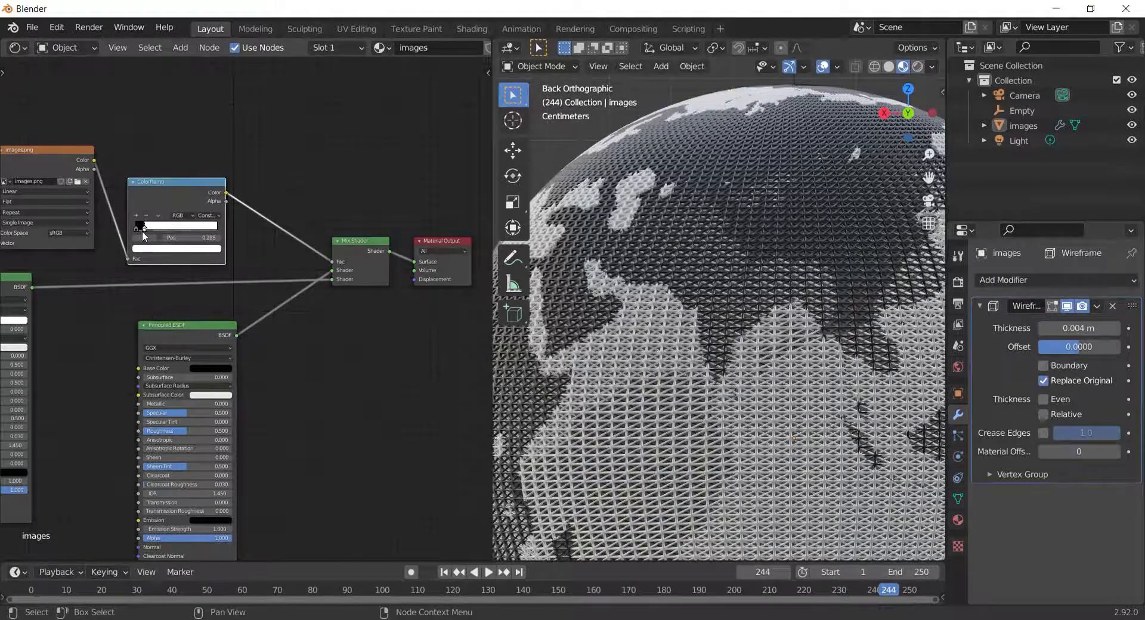
pyautogui.scroll(-6, 761, 422)
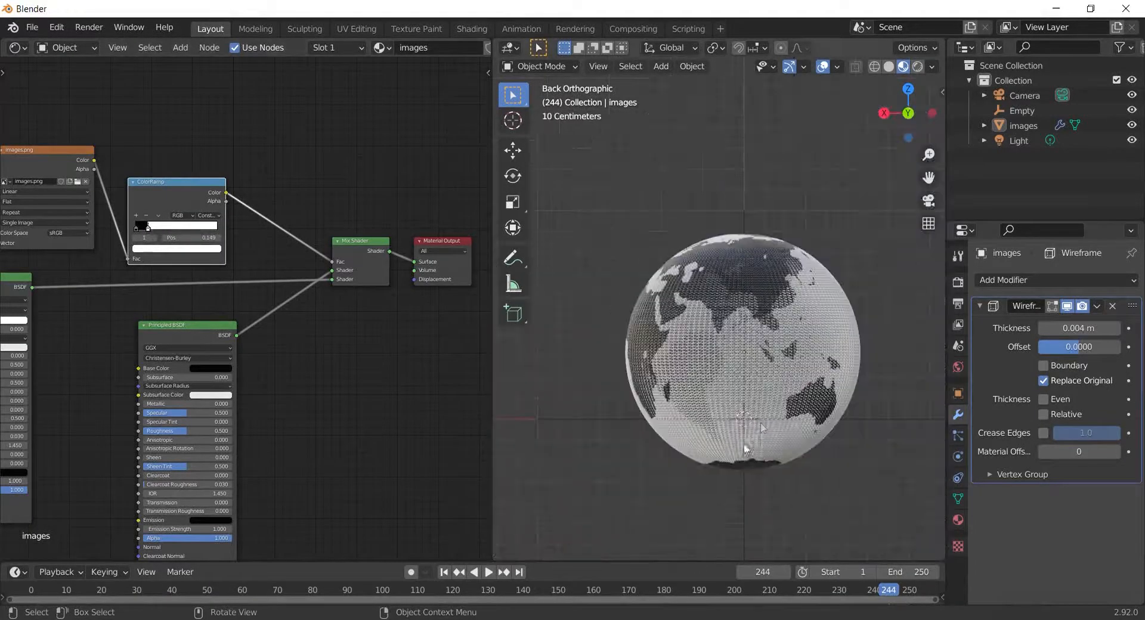
pyautogui.moveTo(834, 462)
pyautogui.mouseDown(button='middle')
pyautogui.moveTo(846, 513)
pyautogui.moveTo(829, 474)
pyautogui.mouseUp(button='middle')
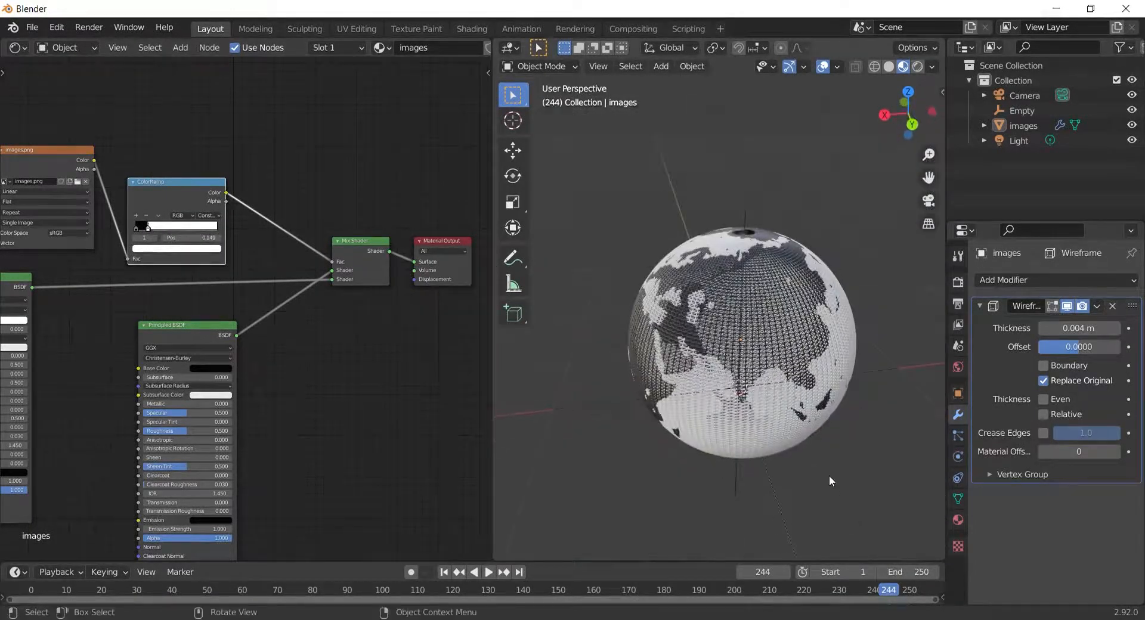
# Examine the globe's wireframe struts up close where the land and ocean colours meet.
pyautogui.scroll(3, 829, 475)
pyautogui.scroll(4, 821, 434)
pyautogui.keyDown('alt'); pyautogui.scroll(-1, 822, 434); pyautogui.keyUp('alt')
pyautogui.scroll(-1, 822, 434)
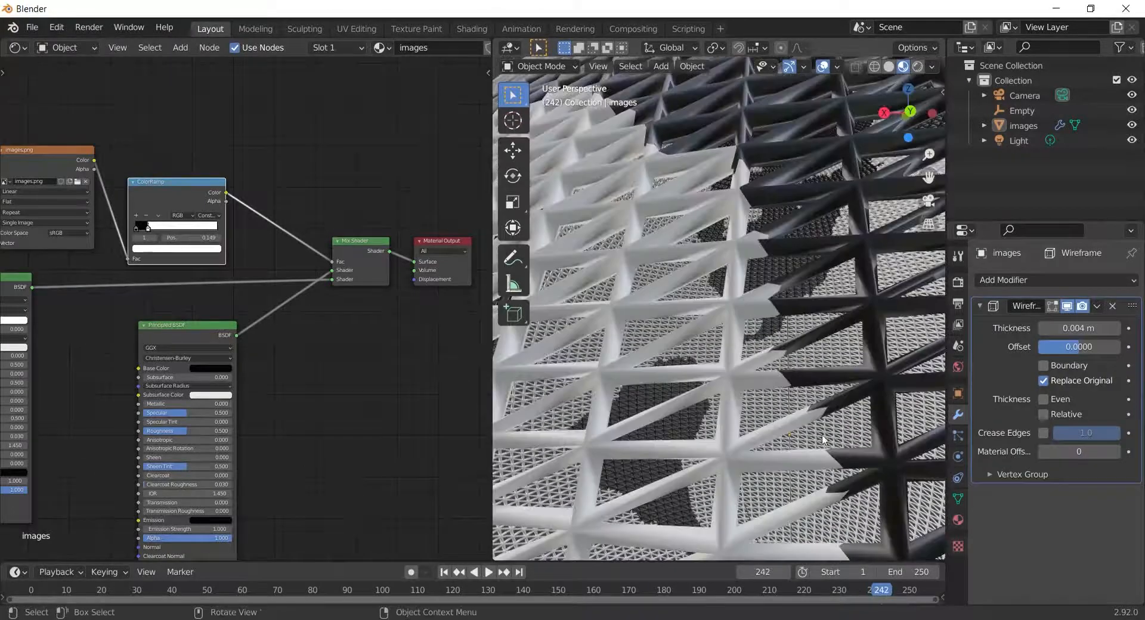
pyautogui.scroll(-1, 822, 434)
pyautogui.scroll(1, 804, 406)
pyautogui.keyDown('shift'); pyautogui.moveTo(822, 433); pyautogui.dragTo(863, 431, button='middle'); pyautogui.keyUp('shift')
pyautogui.scroll(-3, 832, 393)
pyautogui.scroll(-3, 798, 431)
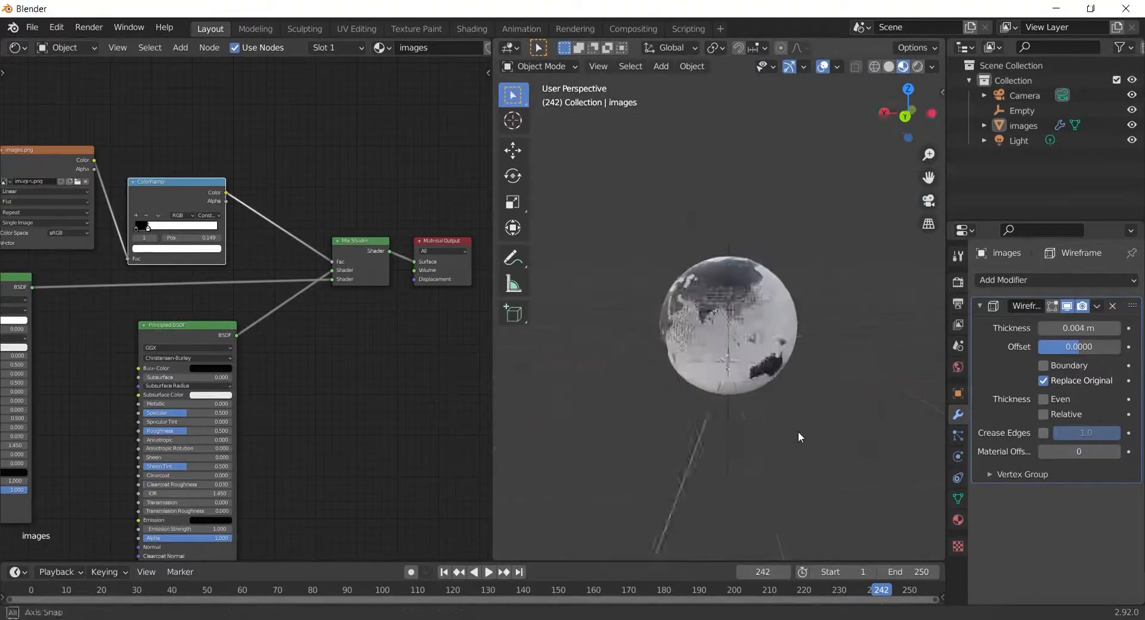
# Change the land's Principled BSDF base colour from black to golden brown, with hue about 0.08, saturation about 0.88 and value about 0.42.
pyautogui.scroll(-4, 290, 377)
pyautogui.moveTo(290, 378); pyautogui.dragTo(336, 379, button='middle')
pyautogui.scroll(3, 335, 379)
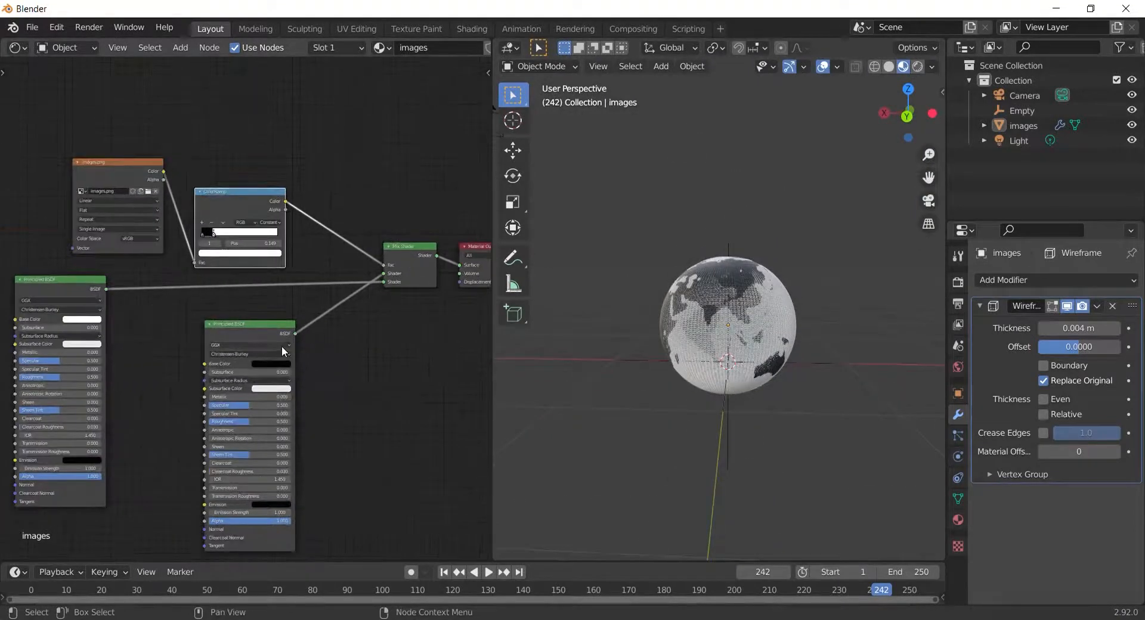
pyautogui.click(278, 362)
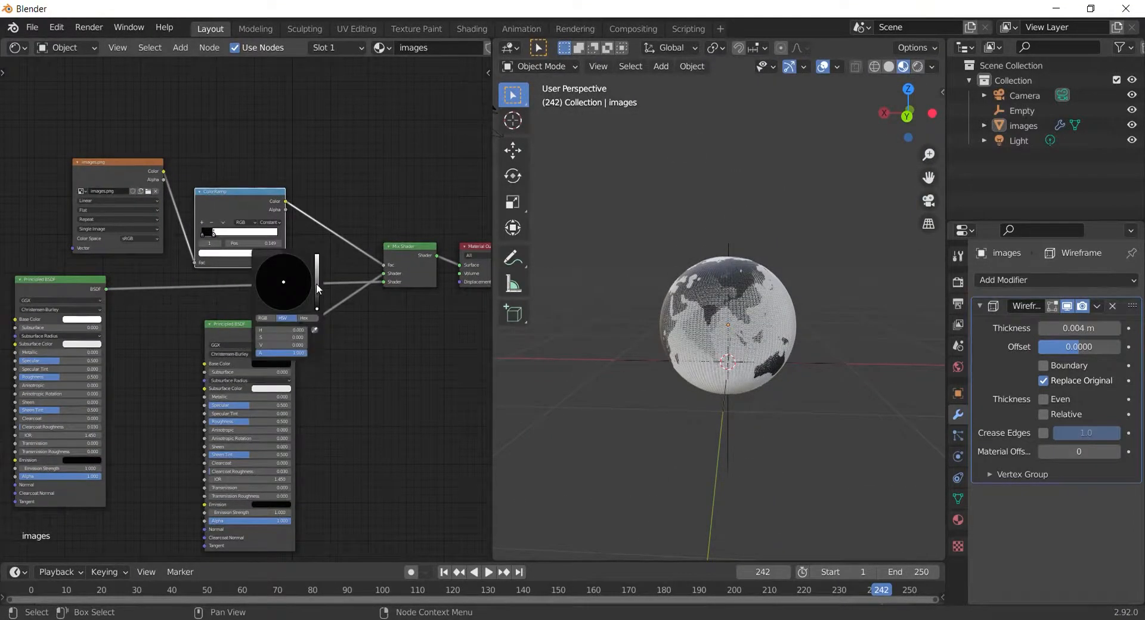
pyautogui.moveTo(317, 289); pyautogui.dragTo(316, 255)
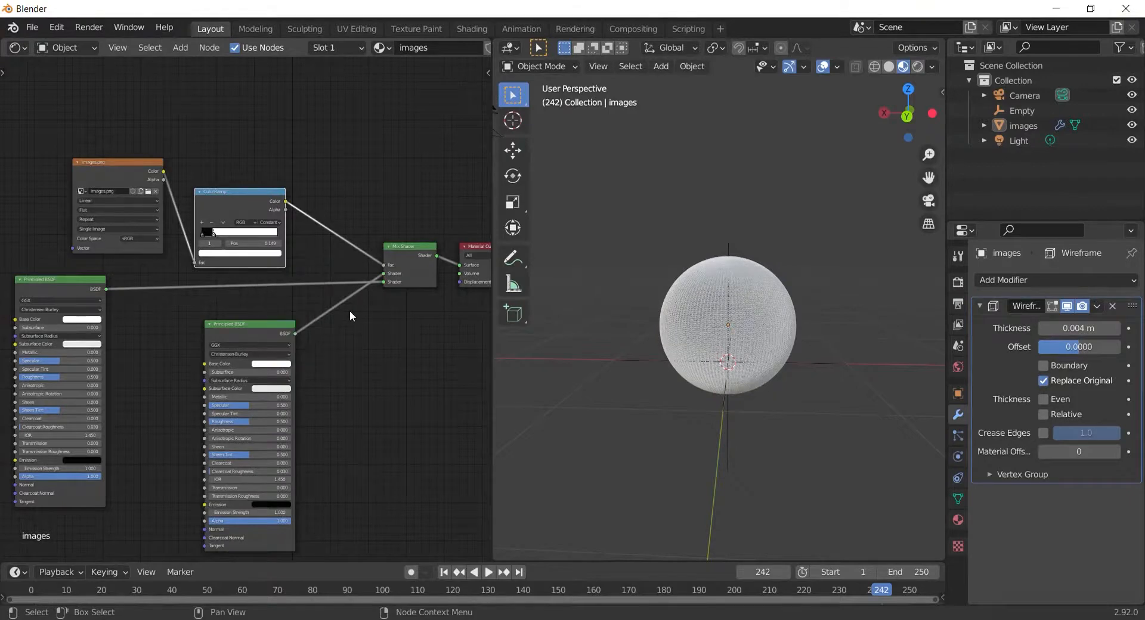
pyautogui.scroll(2, 385, 365)
pyautogui.click(354, 448)
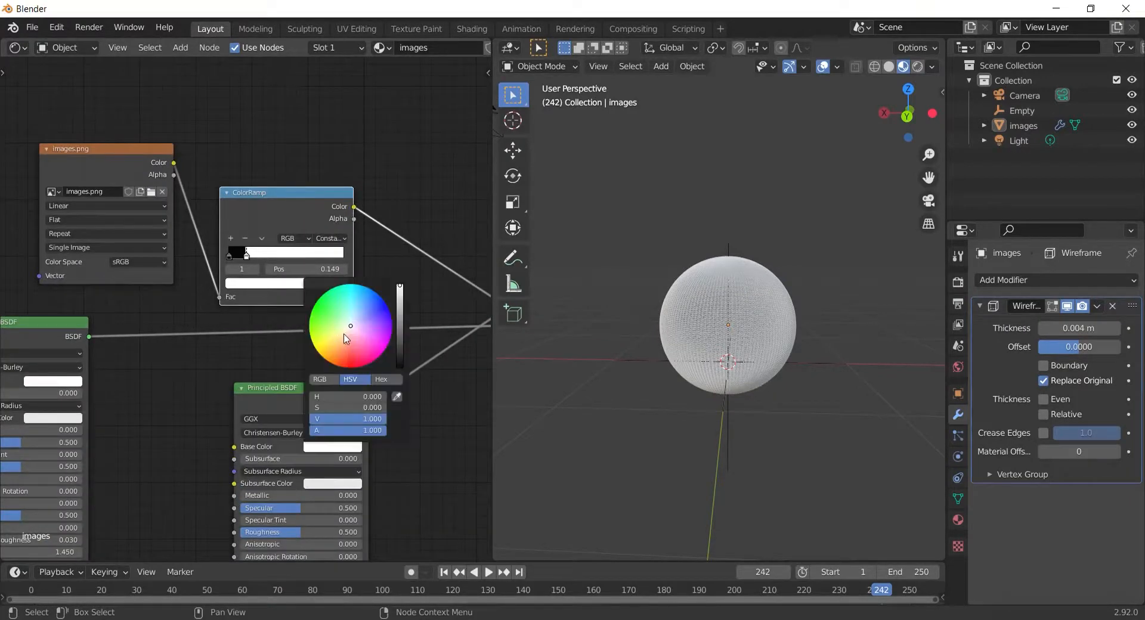
pyautogui.click(342, 346)
pyautogui.click(400, 308)
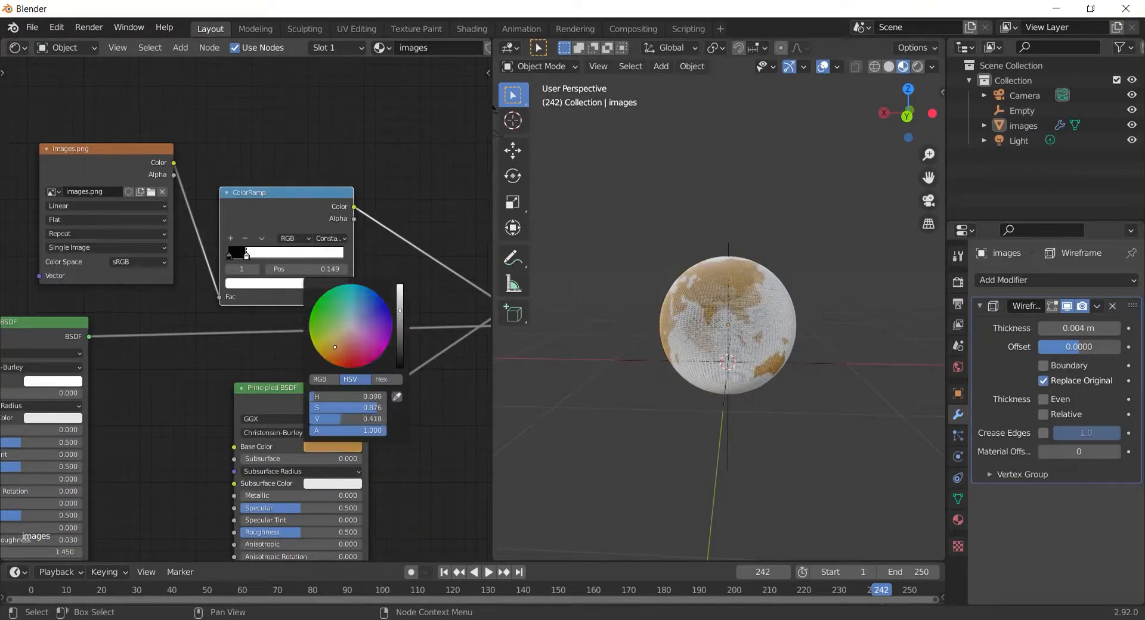
pyautogui.scroll(5, 583, 308)
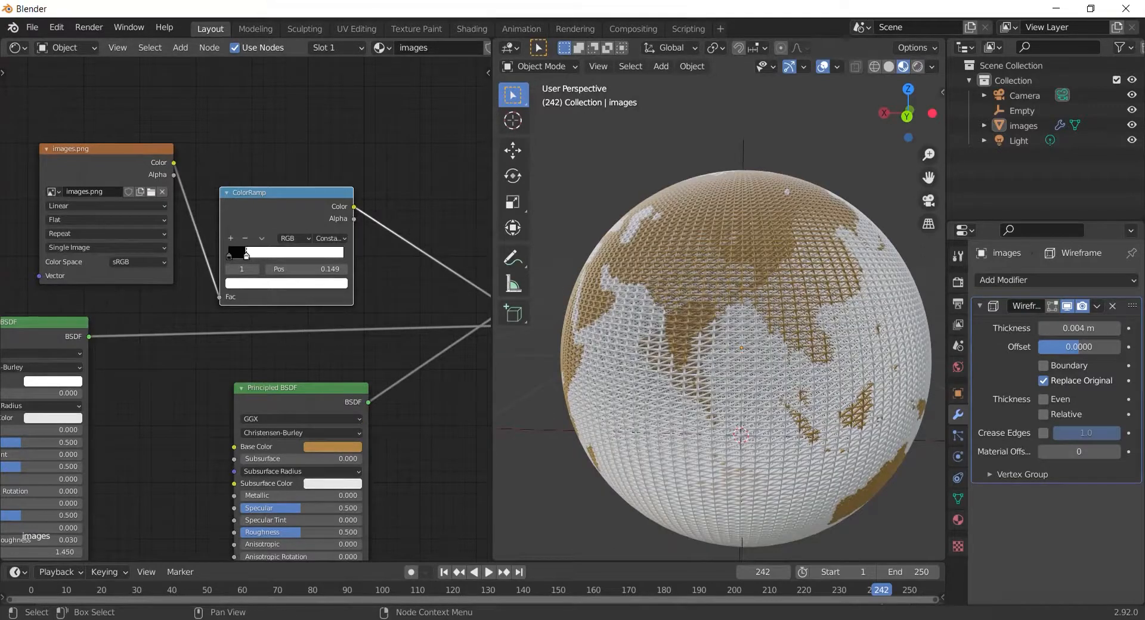
# Change the base colour of the ocean's Principled BSDF to black, keeping the land's golden brown.
pyautogui.hotkey('ctrl', 'z')
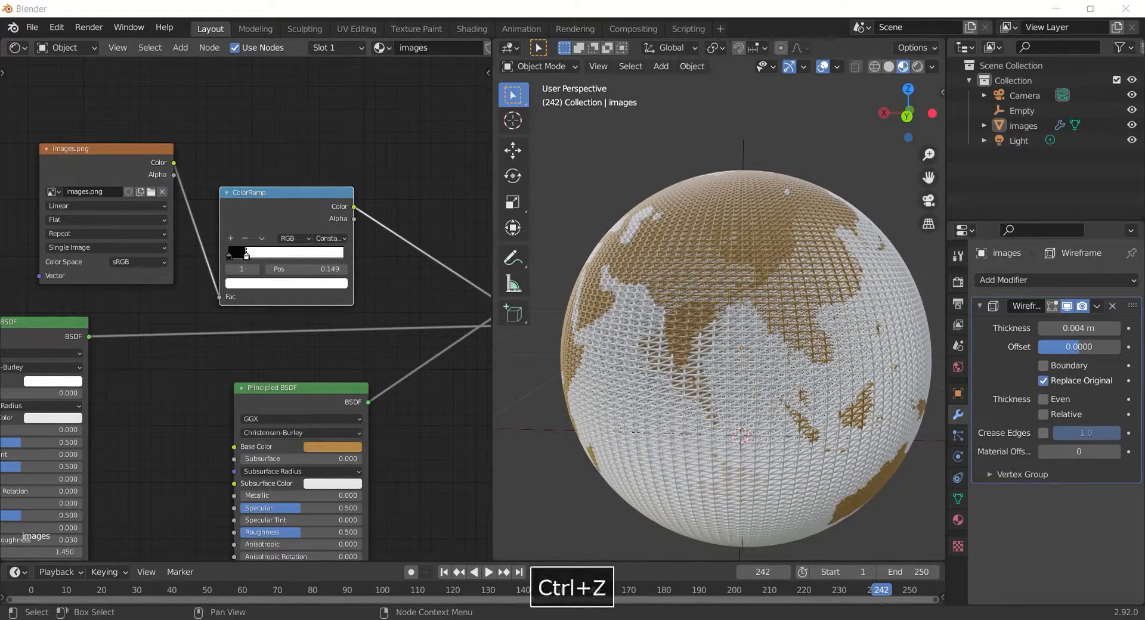
pyautogui.keyDown('shift'); pyautogui.scroll(-2, 358, 381); pyautogui.keyUp('shift')
pyautogui.click(337, 399)
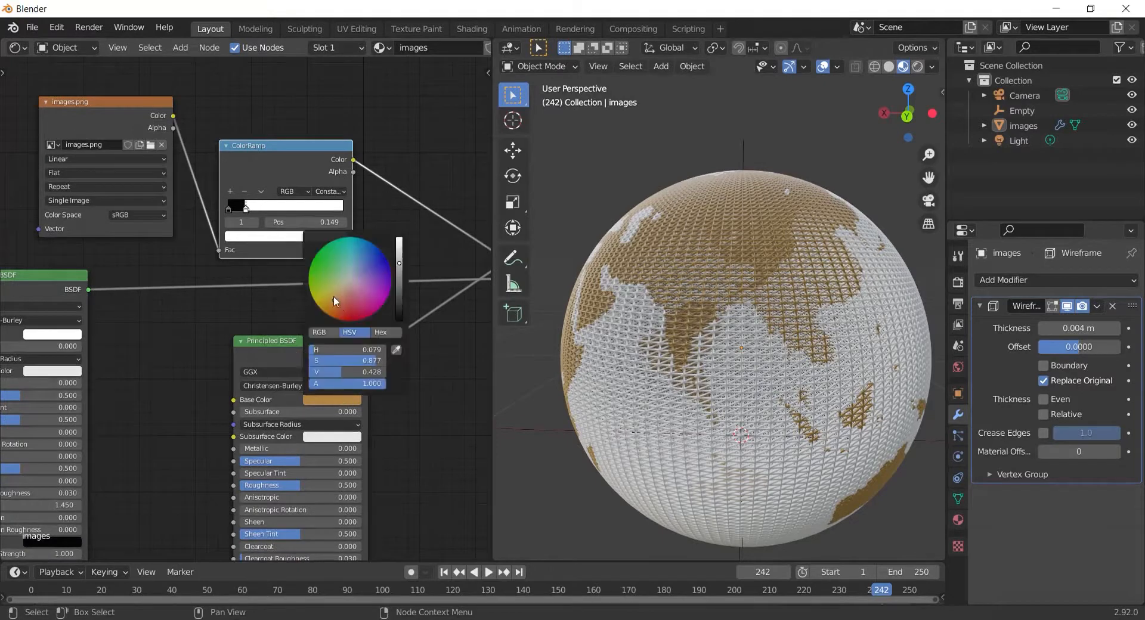
pyautogui.scroll(-3, 273, 438)
pyautogui.moveTo(273, 438); pyautogui.dragTo(277, 344, button='middle')
pyautogui.click(102, 258)
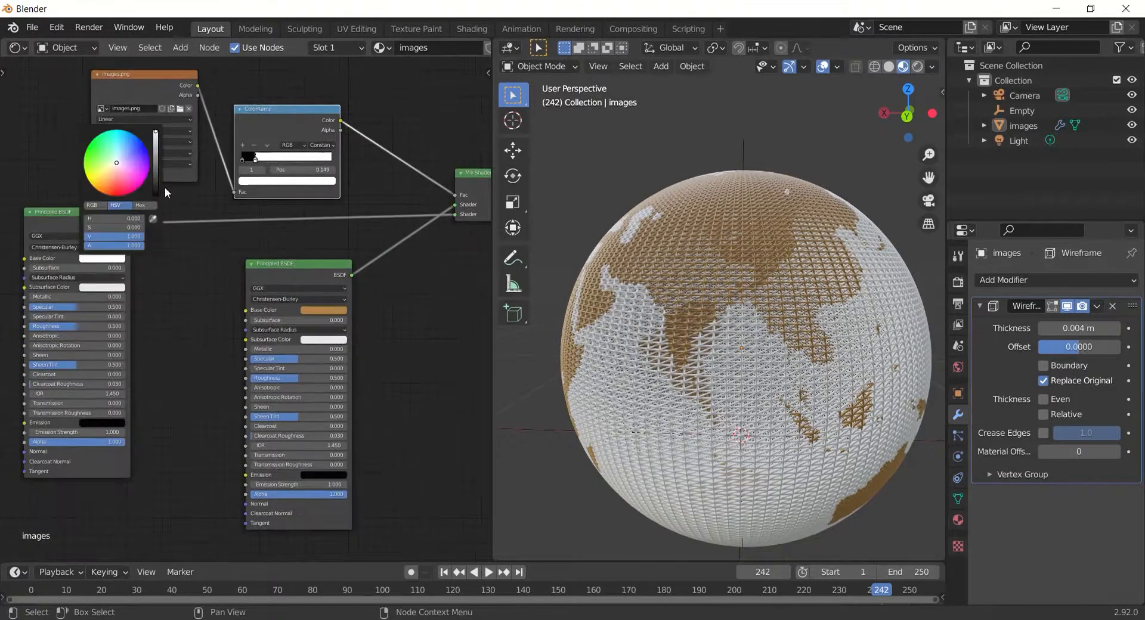
pyautogui.moveTo(157, 186); pyautogui.dragTo(156, 202)
# Switch the viewport to rendered shading and view the globe in Cycles from the side showing Africa.
pyautogui.scroll(-4, 757, 363)
pyautogui.moveTo(756, 363); pyautogui.dragTo(663, 374, button='middle')
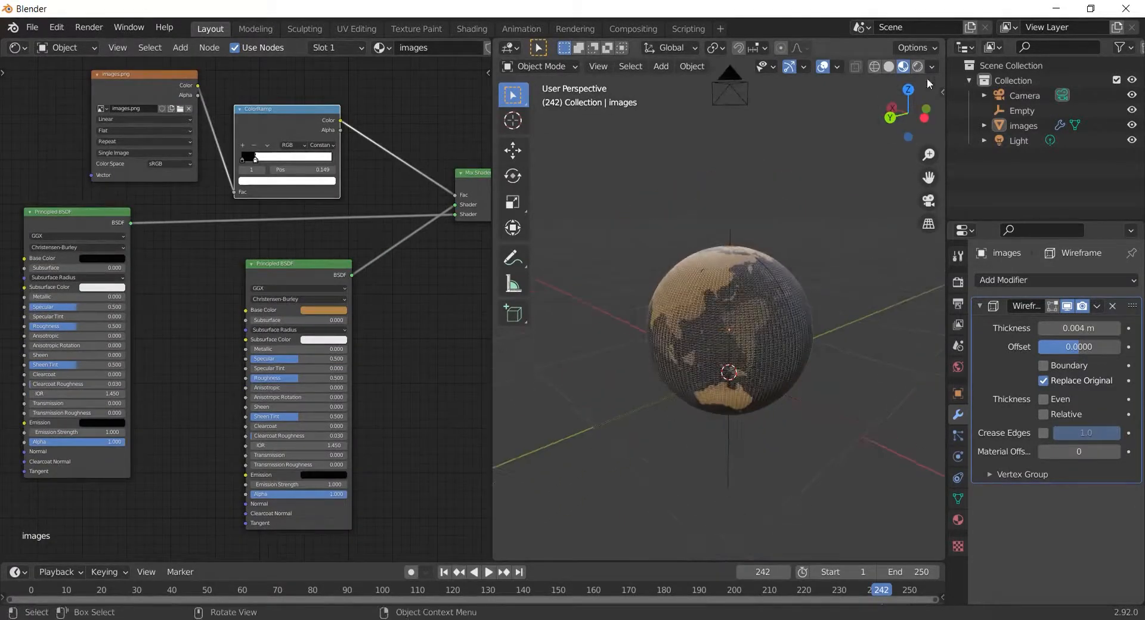
pyautogui.click(918, 67)
pyautogui.scroll(-3, 836, 252)
pyautogui.keyDown('alt'); pyautogui.moveTo(835, 246); pyautogui.dragTo(770, 253, button='middle'); pyautogui.keyUp('alt')
pyautogui.scroll(4, 799, 266)
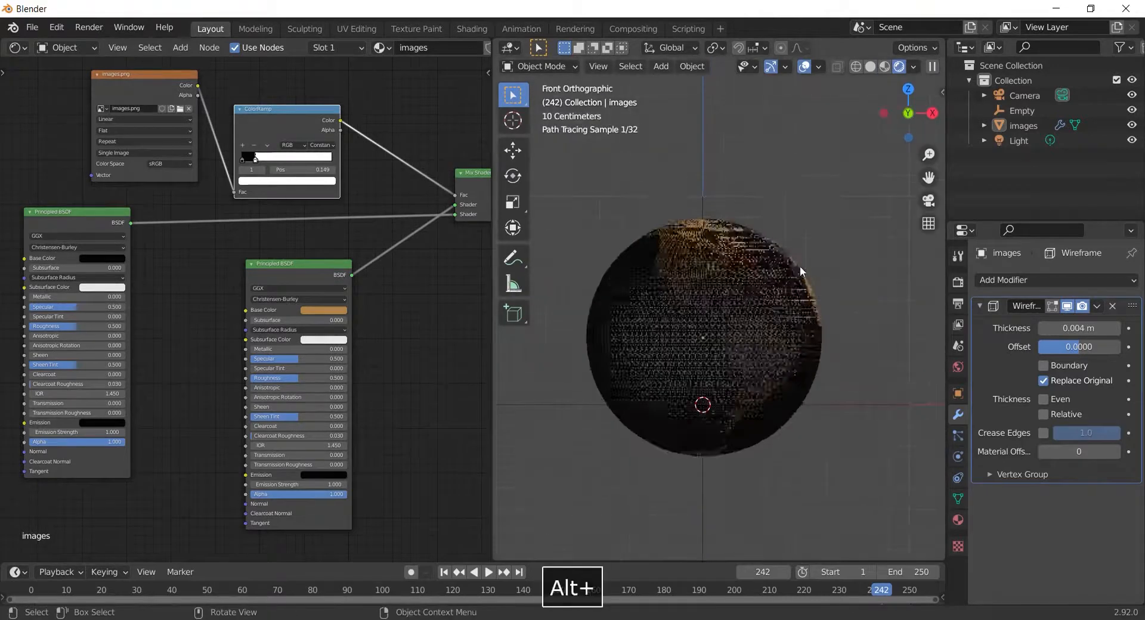
pyautogui.keyDown('alt'); pyautogui.moveTo(851, 284); pyautogui.dragTo(775, 281, button='middle'); pyautogui.keyUp('alt')
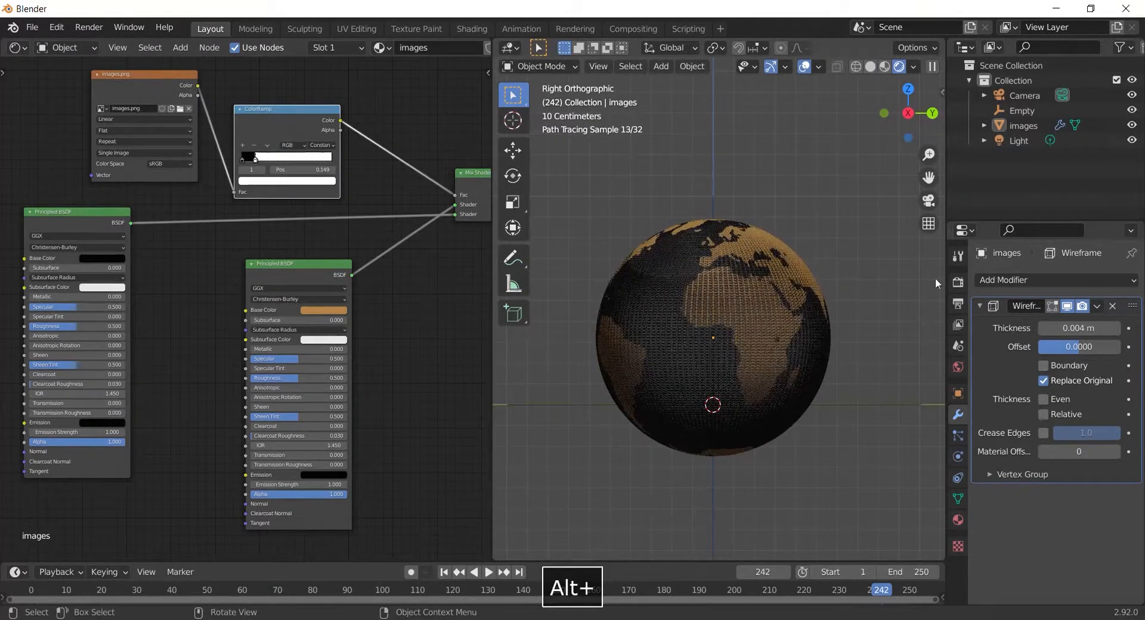
# Use an Environment Texture as the World background colour and load the photo_studio_01 HDR from the "hdr for blend" folder.
pyautogui.click(957, 367)
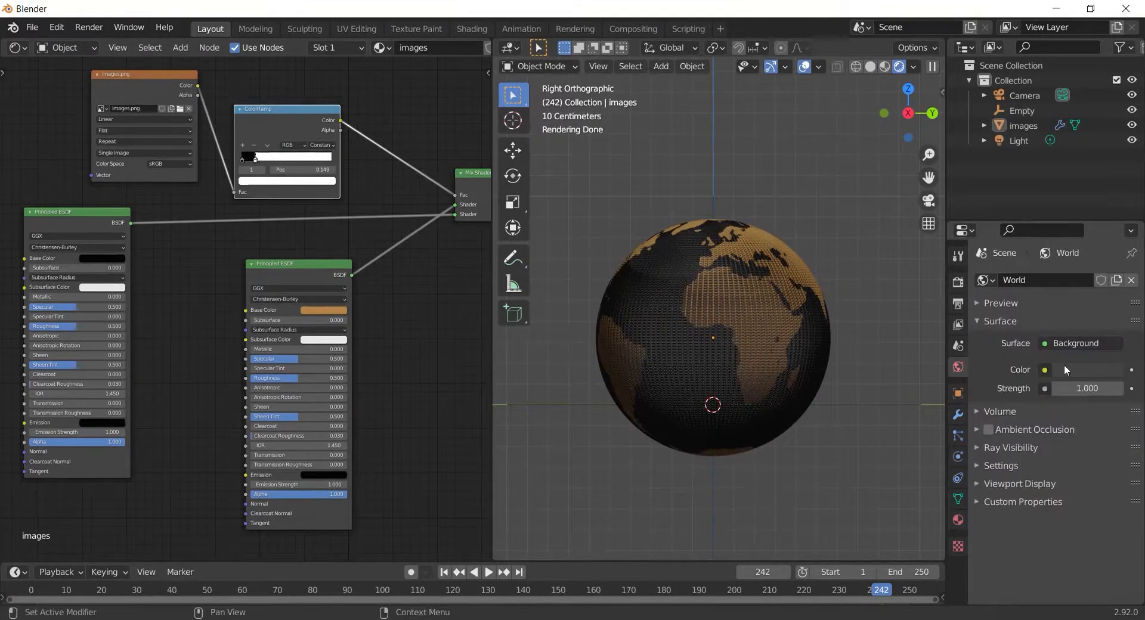
pyautogui.click(1044, 371)
pyautogui.click(774, 439)
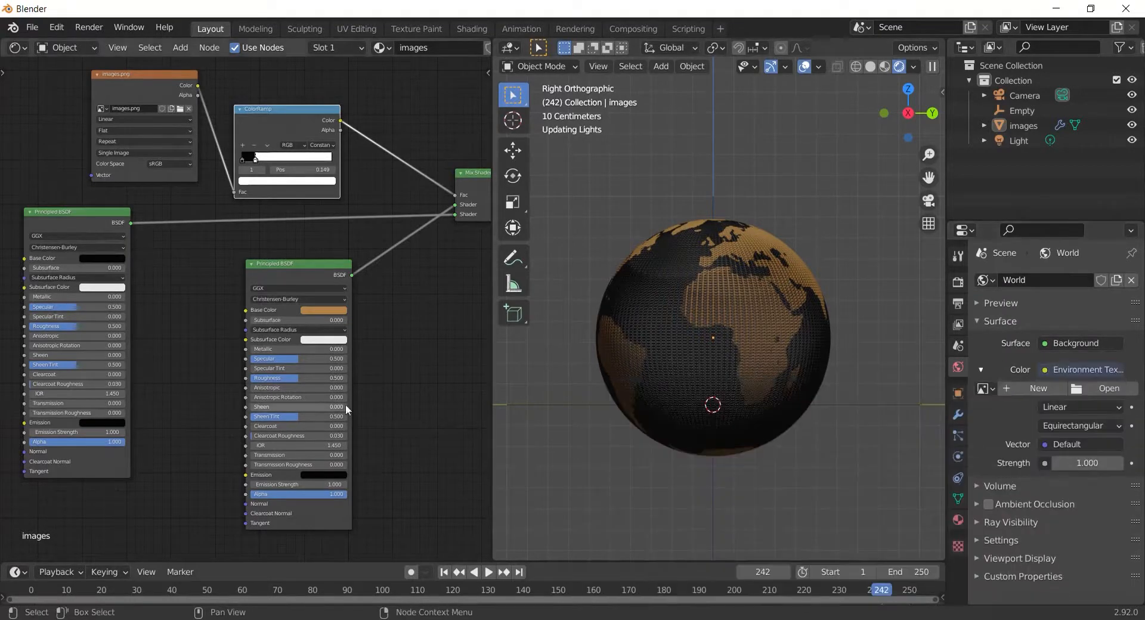
pyautogui.click(1106, 389)
pyautogui.scroll(-5, 374, 391)
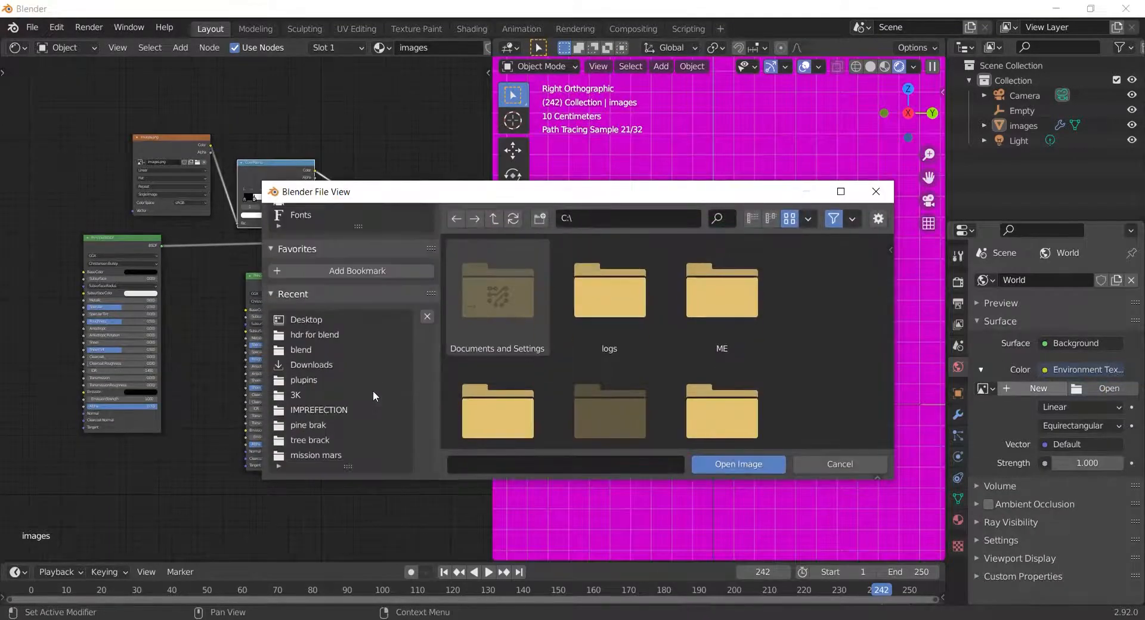
pyautogui.click(368, 336)
pyautogui.doubleClick(610, 302)
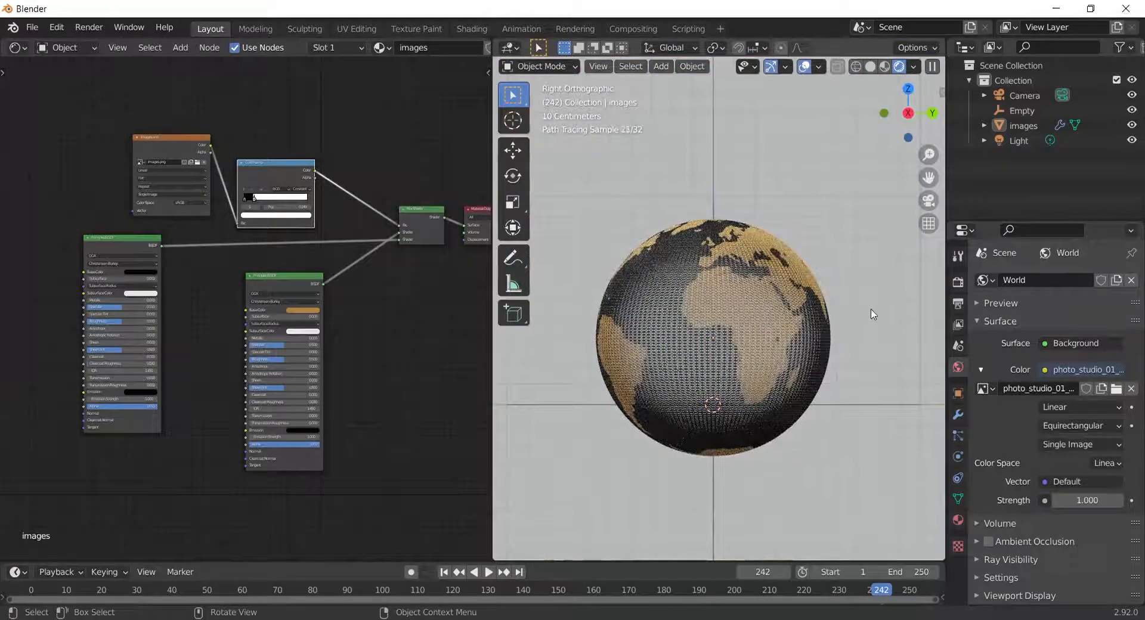
# Open the Film settings in the Cycles render properties.
pyautogui.click(957, 281)
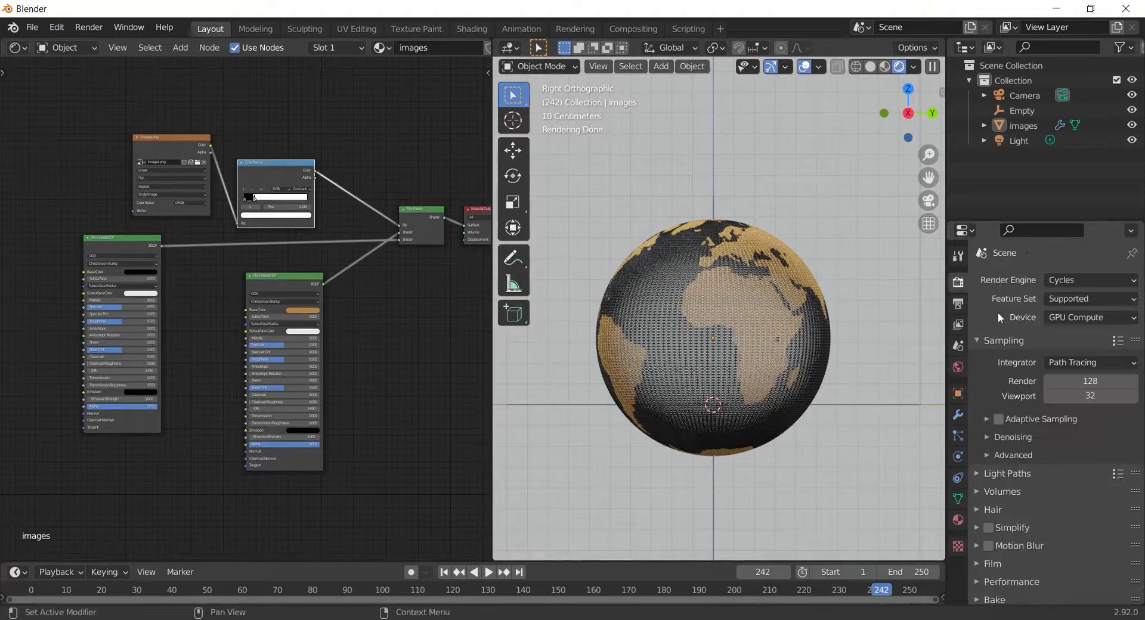
pyautogui.scroll(-2, 1007, 537)
pyautogui.click(993, 506)
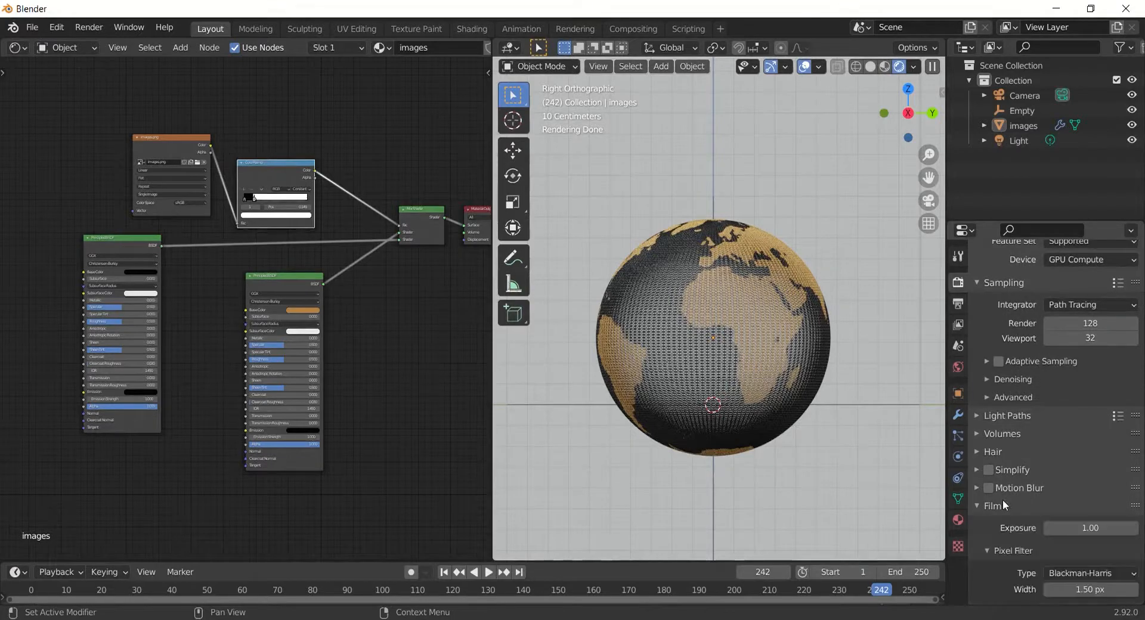
pyautogui.scroll(-2, 1010, 544)
pyautogui.click(994, 540)
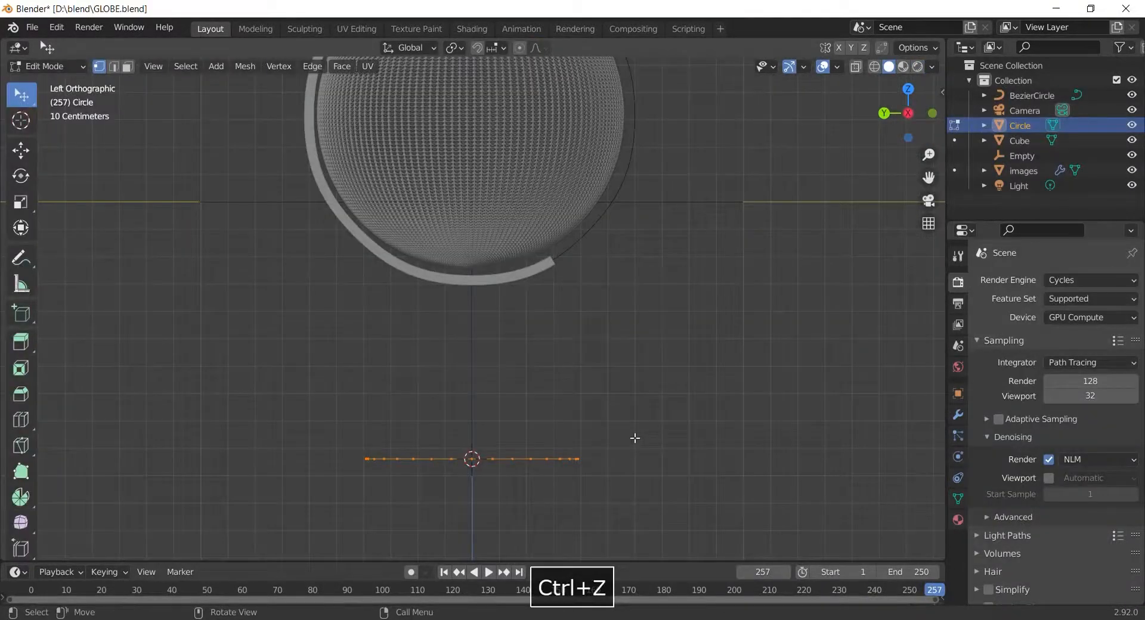
# Extrude the circle below the globe about 0.06 m upward and fill its top with a face to form a disc.
pyautogui.press('e')
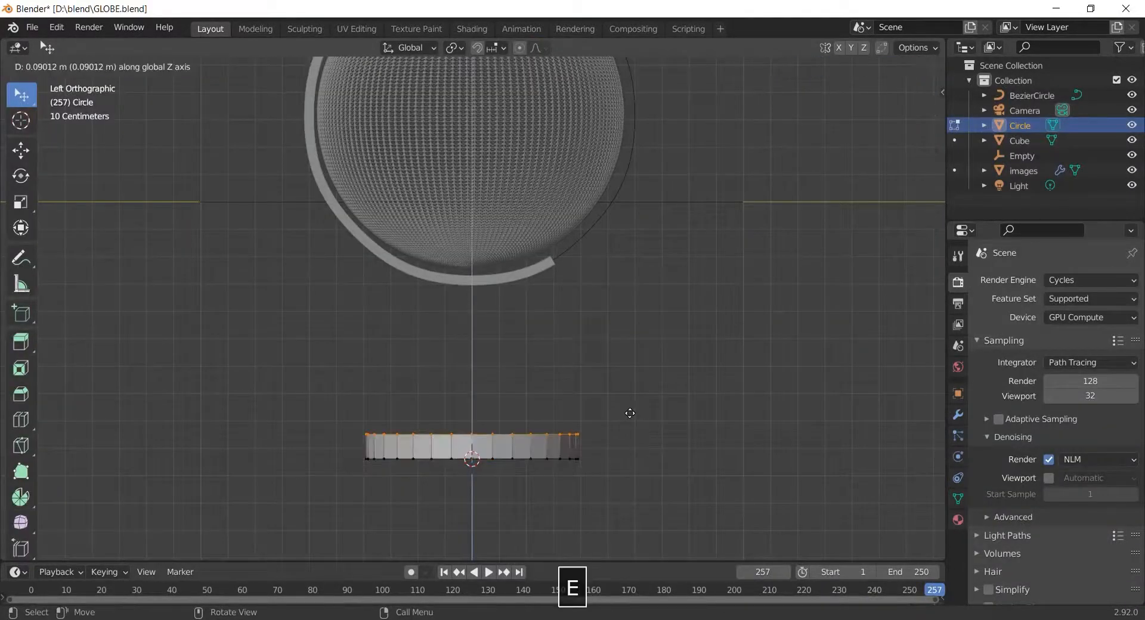
pyautogui.click(619, 421)
pyautogui.press('s')
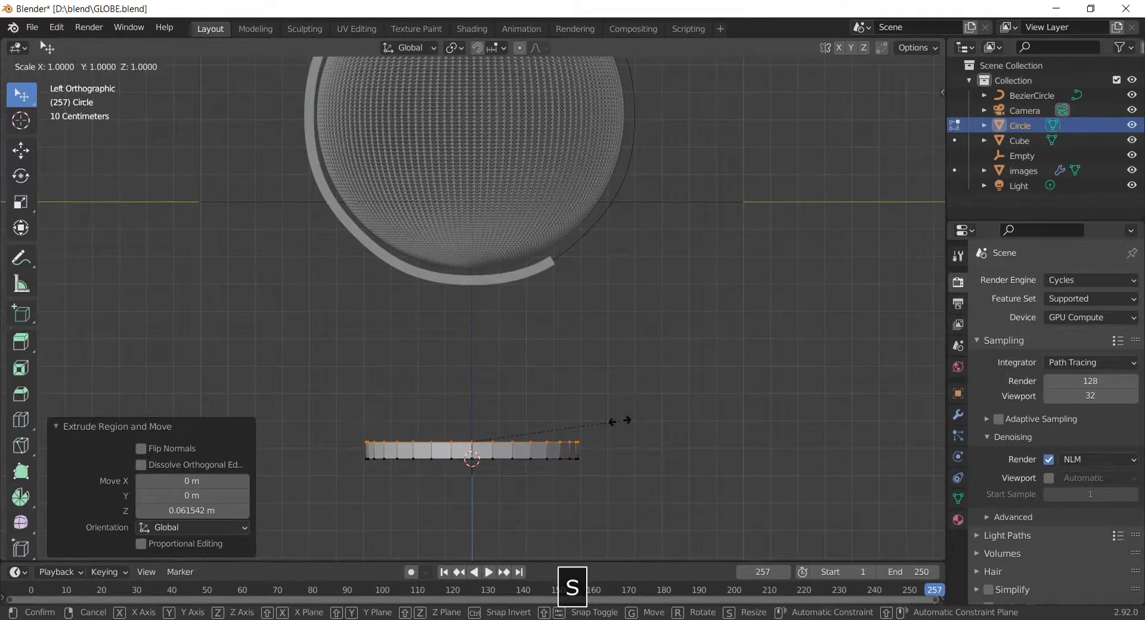
pyautogui.click(620, 421)
pyautogui.press('f')
pyautogui.moveTo(620, 422)
pyautogui.mouseDown(button='middle')
pyautogui.moveTo(682, 450)
pyautogui.moveTo(634, 435)
pyautogui.mouseUp(button='middle')
pyautogui.scroll(-3, 682, 450)
pyautogui.press('Tab')
pyautogui.scroll(3, 502, 448)
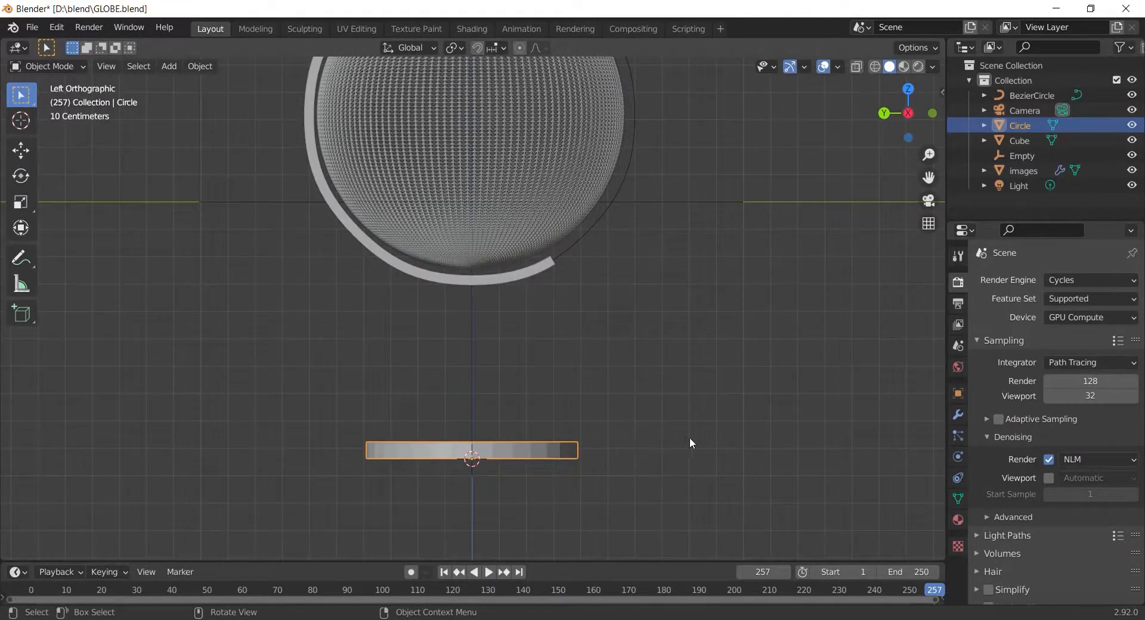
# Add a Subdivision Surface modifier to the disc.
pyautogui.click(958, 413)
pyautogui.click(1050, 280)
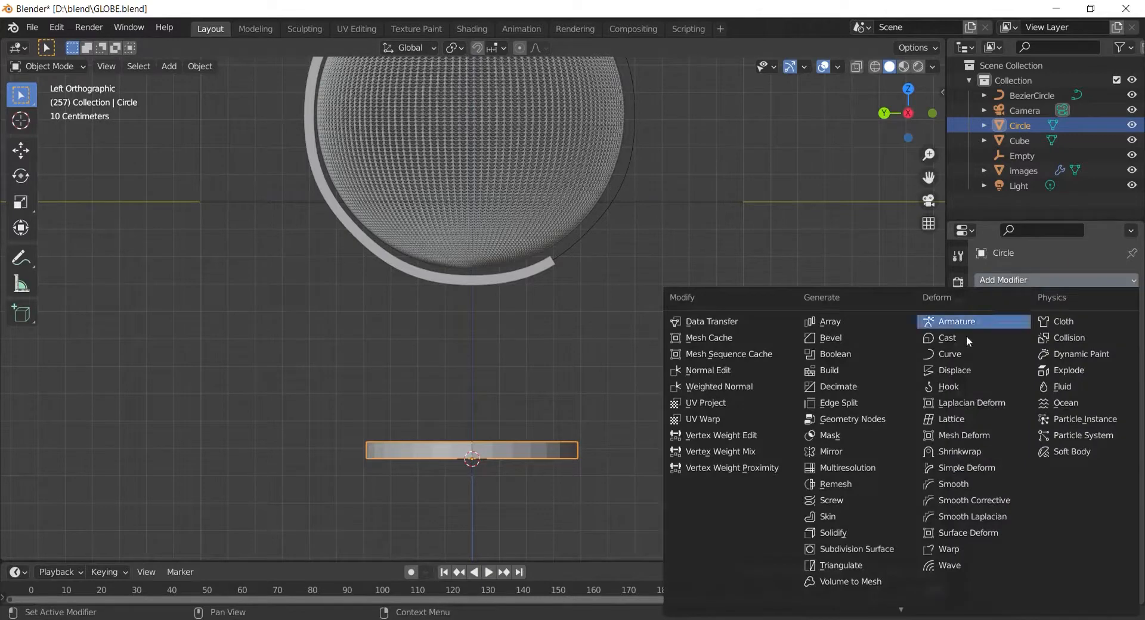
pyautogui.click(867, 551)
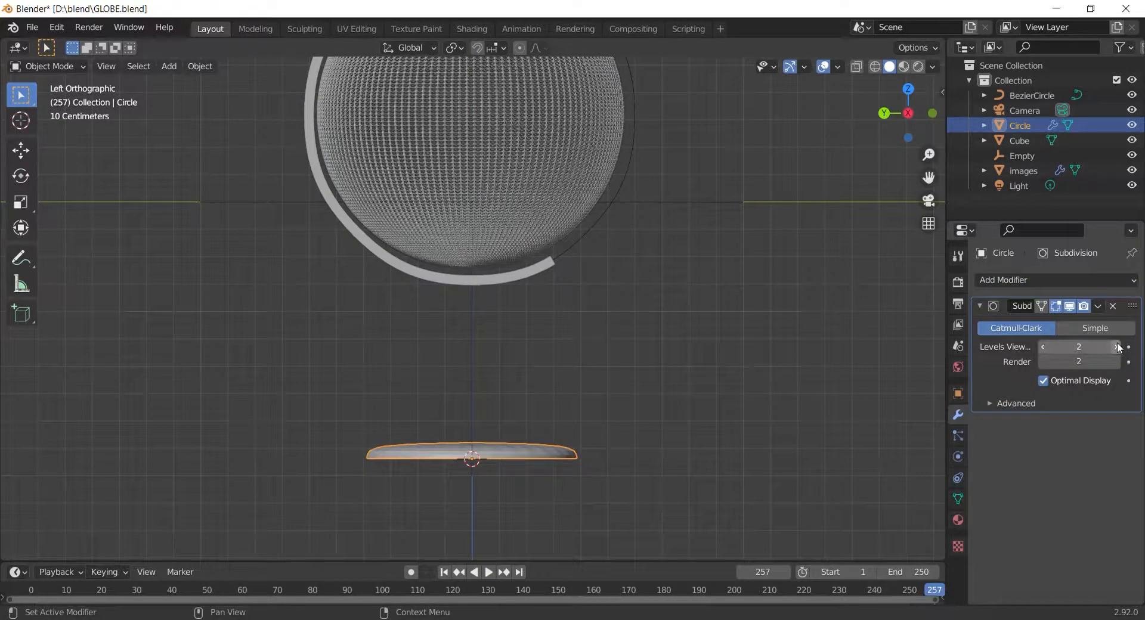
# Crease the disc's top rim edges by 1.000 and set the subdivision's viewport levels to 4.
pyautogui.press('Tab')
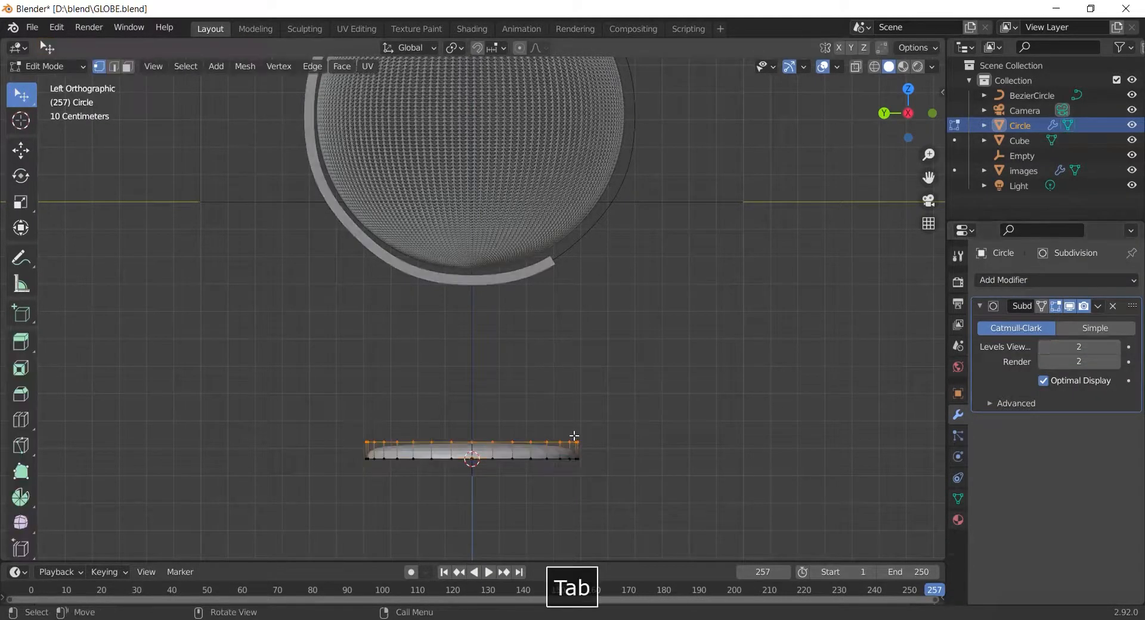
pyautogui.scroll(2, 575, 454)
pyautogui.keyDown('shift'); pyautogui.scroll(-1, 587, 413); pyautogui.keyUp('shift')
pyautogui.press('2')
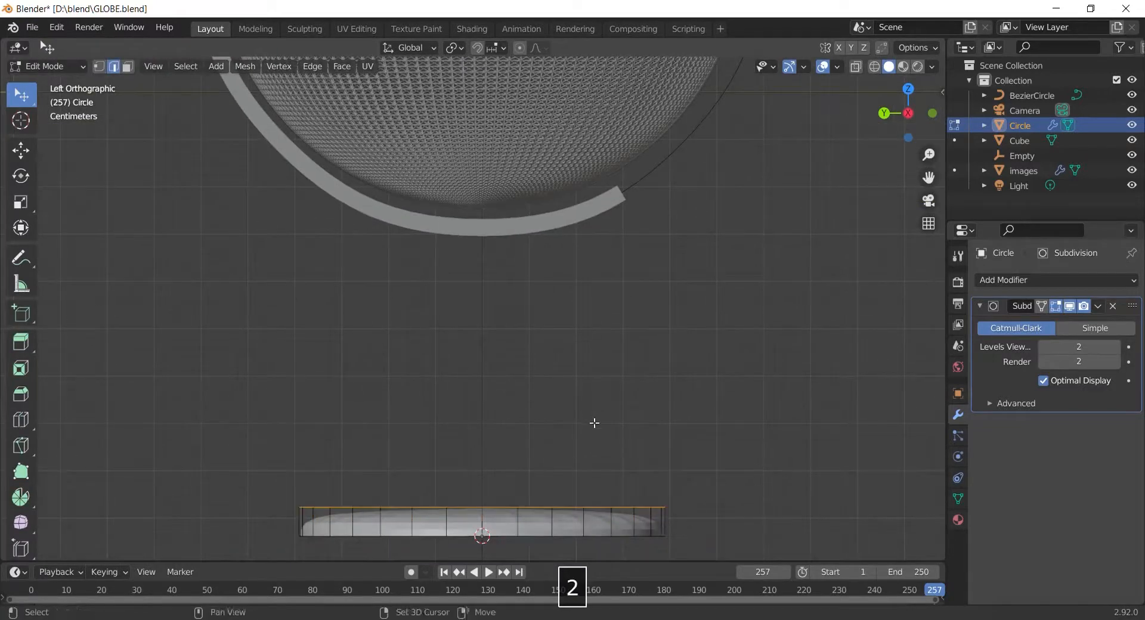
pyautogui.hotkey('shift', 'e')
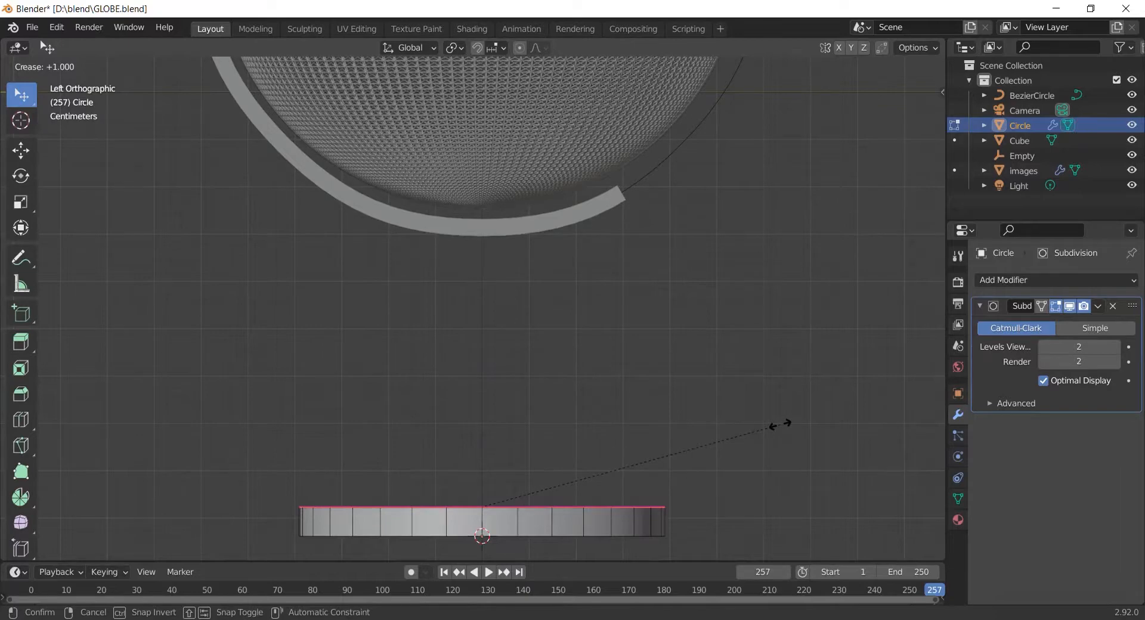
pyautogui.click(779, 425)
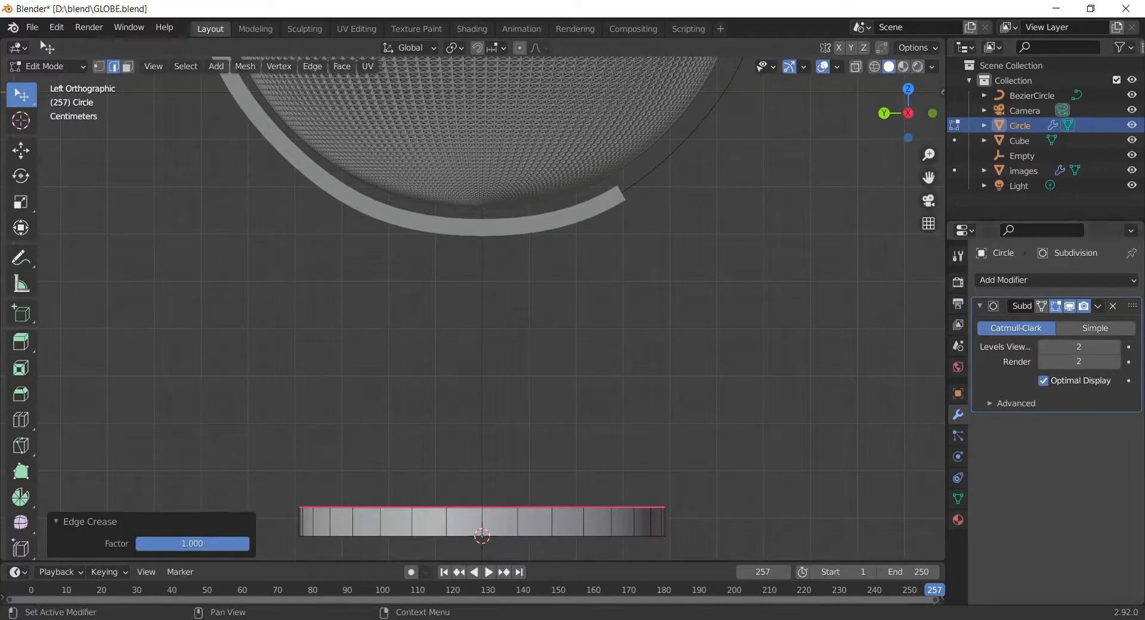
pyautogui.click(1114, 349)
# Add a horizontal loop cut around the disc's side wall, close to its bottom edge.
pyautogui.keyDown('shift'); pyautogui.moveTo(768, 400); pyautogui.dragTo(795, 335, button='middle'); pyautogui.keyUp('shift')
pyautogui.scroll(2, 795, 337)
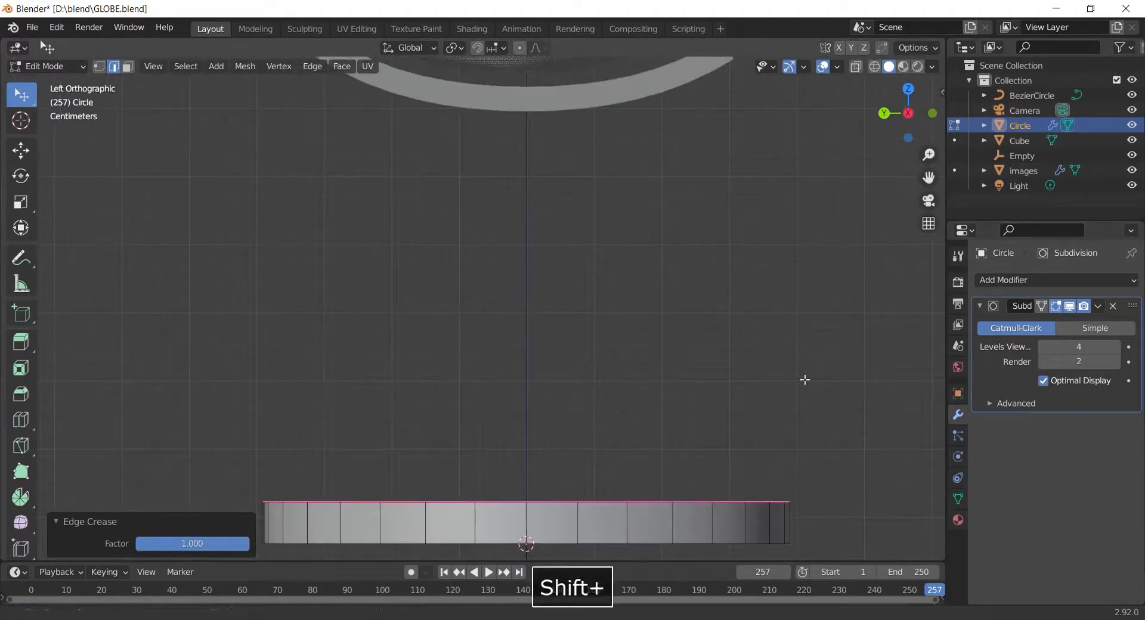
pyautogui.keyDown('shift'); pyautogui.moveTo(805, 379); pyautogui.dragTo(805, 358, button='middle'); pyautogui.keyUp('shift')
pyautogui.scroll(1, 768, 428)
pyautogui.keyDown('shift'); pyautogui.moveTo(758, 414); pyautogui.dragTo(764, 315, button='middle'); pyautogui.keyUp('shift')
pyautogui.hotkey('ctrl', 'r')
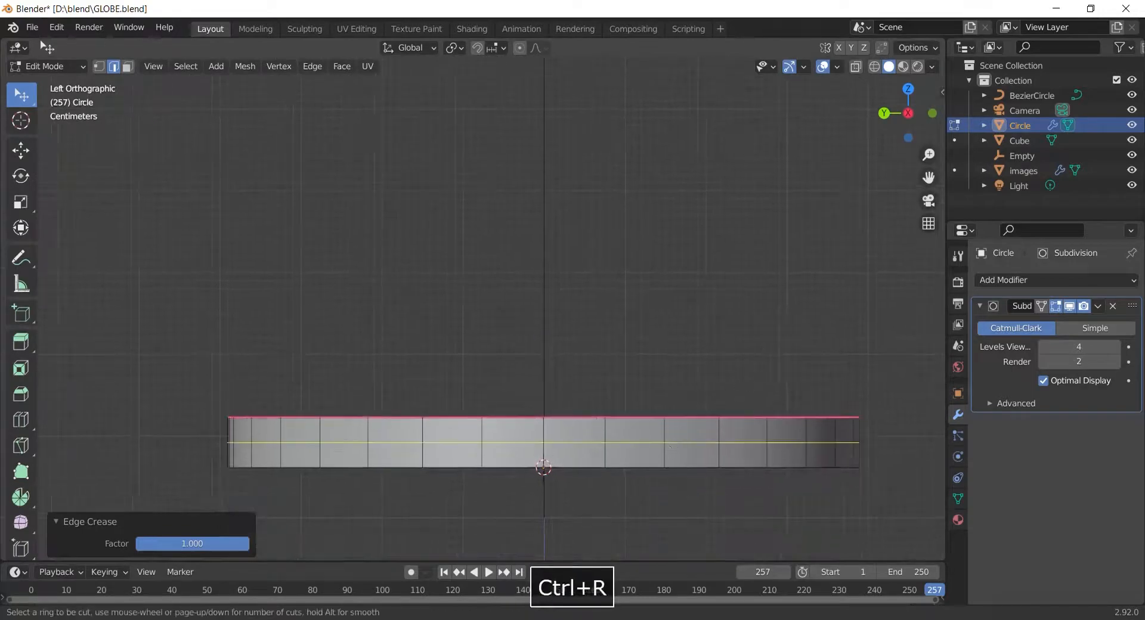
pyautogui.click(669, 446)
pyautogui.click(677, 471)
# Extrude the narrow ring of faces at the disc's bottom outward along its normals by about 0.01 m to form a lip.
pyautogui.press('3')
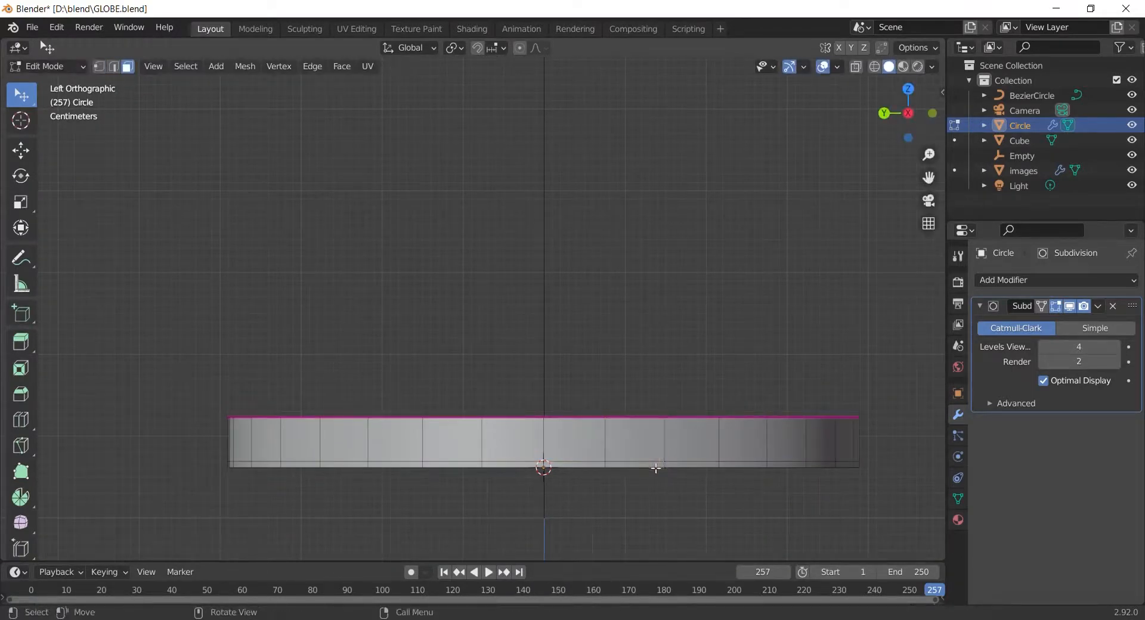
pyautogui.keyDown('alt'); pyautogui.keyDown('shift'); pyautogui.click(660, 464); pyautogui.keyUp('shift'); pyautogui.keyUp('alt')
pyautogui.keyDown('alt'); pyautogui.scroll(-1, 659, 463); pyautogui.keyUp('alt')
pyautogui.scroll(-5, 650, 459)
pyautogui.moveTo(489, 401); pyautogui.dragTo(630, 429, button='middle')
pyautogui.hotkey('alt', 'e')
pyautogui.scroll(2, 678, 440)
pyautogui.hotkey('alt', 'e')
pyautogui.click(678, 440)
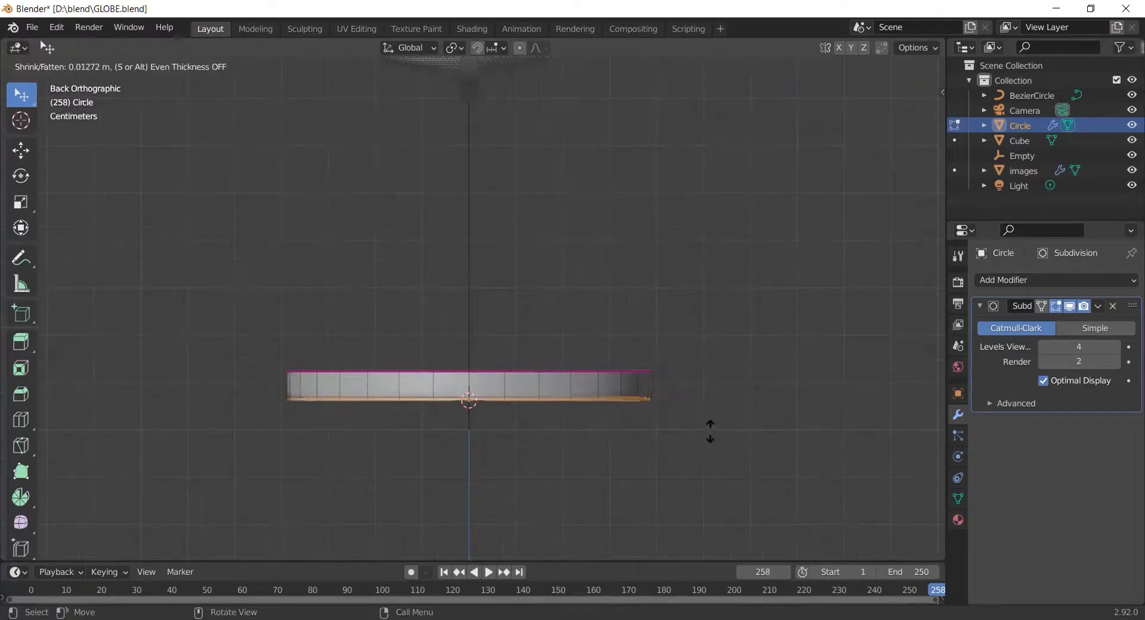
pyautogui.click(599, 438)
# Try different edge crease amounts on the disc's bottom lip.
pyautogui.moveTo(599, 438); pyautogui.dragTo(612, 470, button='middle')
pyautogui.keyDown('shift'); pyautogui.moveTo(612, 470); pyautogui.dragTo(620, 416, button='middle'); pyautogui.keyUp('shift')
pyautogui.scroll(2, 632, 401)
pyautogui.hotkey('shift', 'e')
pyautogui.click(793, 417)
pyautogui.press('Tab')
pyautogui.scroll(-2, 706, 220)
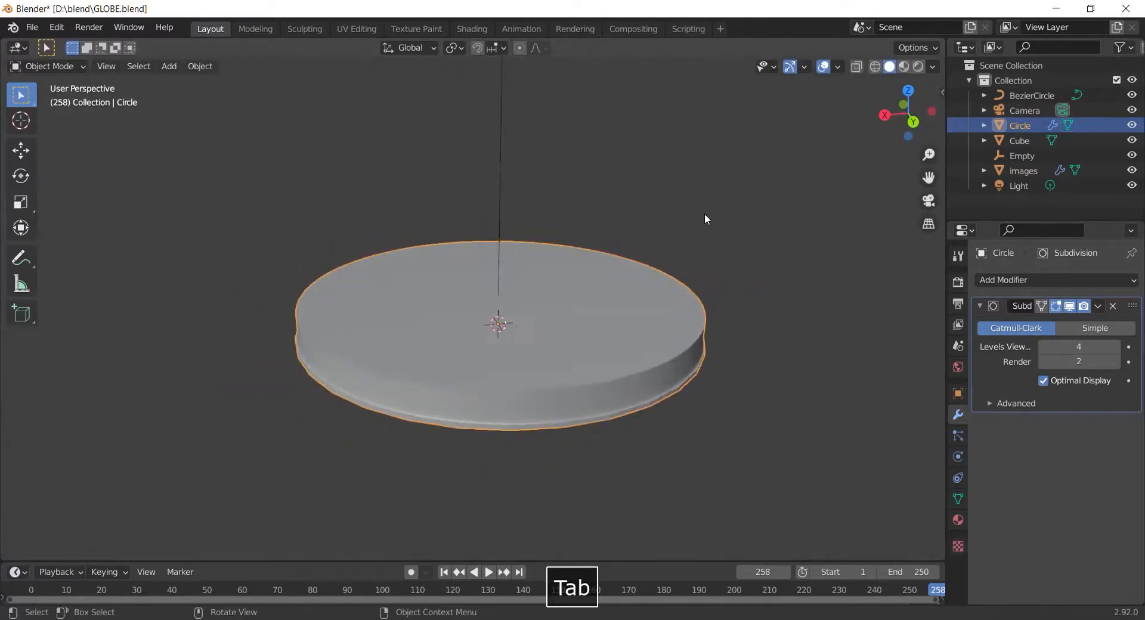
pyautogui.press('Tab')
pyautogui.hotkey('shift', 'e')
pyautogui.click(167, 455)
pyautogui.press('Tab')
# Try smooth shading on the disc with Auto Smooth enabled at 30°.
pyautogui.scroll(2, 489, 390)
pyautogui.moveTo(489, 391); pyautogui.dragTo(486, 362, button='middle')
pyautogui.rightClick(592, 401)
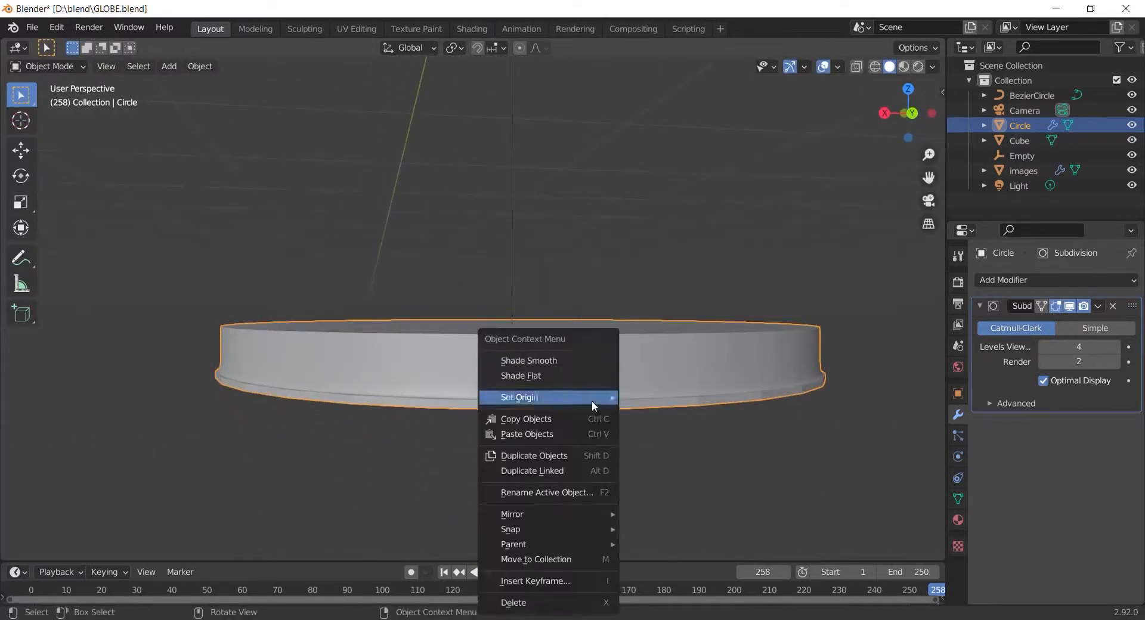
pyautogui.click(588, 362)
pyautogui.click(957, 498)
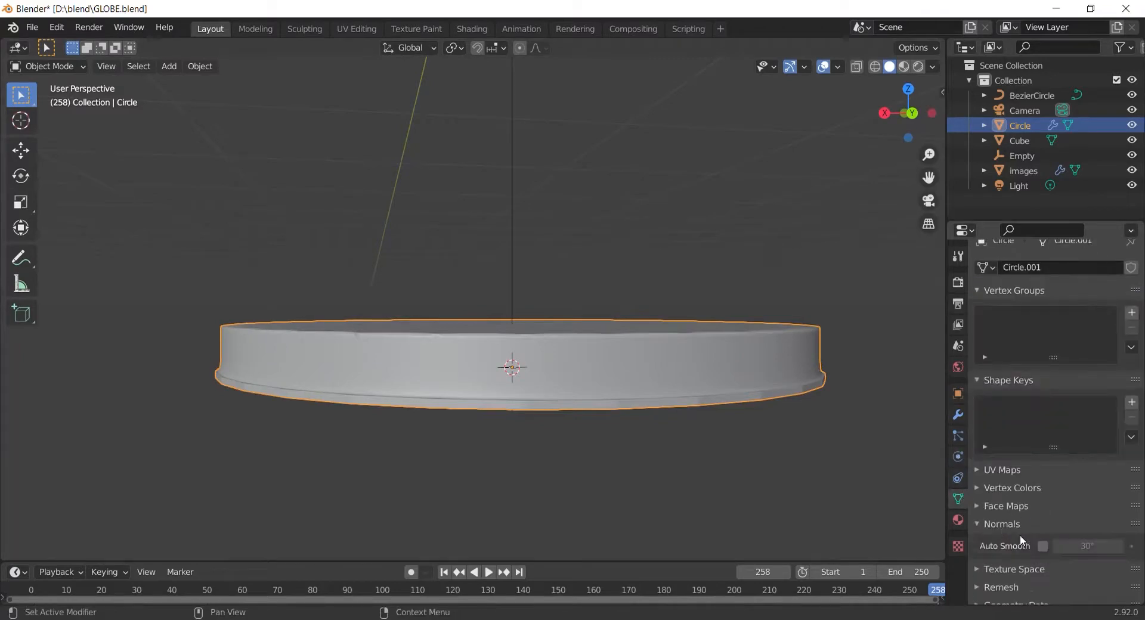
pyautogui.click(1042, 546)
# Undo the disc's Auto Smooth, smooth shading and bottom lip crease changes.
pyautogui.press('Tab')
pyautogui.moveTo(776, 455); pyautogui.dragTo(789, 407, button='middle')
pyautogui.hotkey('ctrl', 'z')
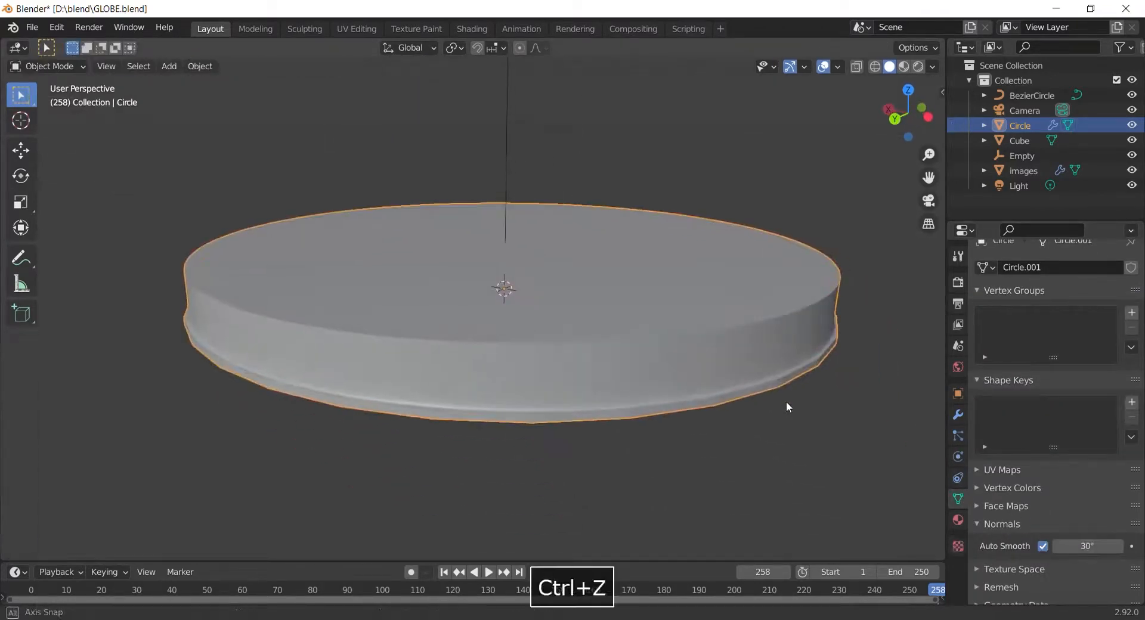
pyautogui.hotkey('ctrl', 'z')
pyautogui.hotkey('ctrl', 'z')
pyautogui.hotkey('ctrl', 'z')
pyautogui.hotkey('ctrl', 'z')
pyautogui.hotkey('ctrl', 'z')
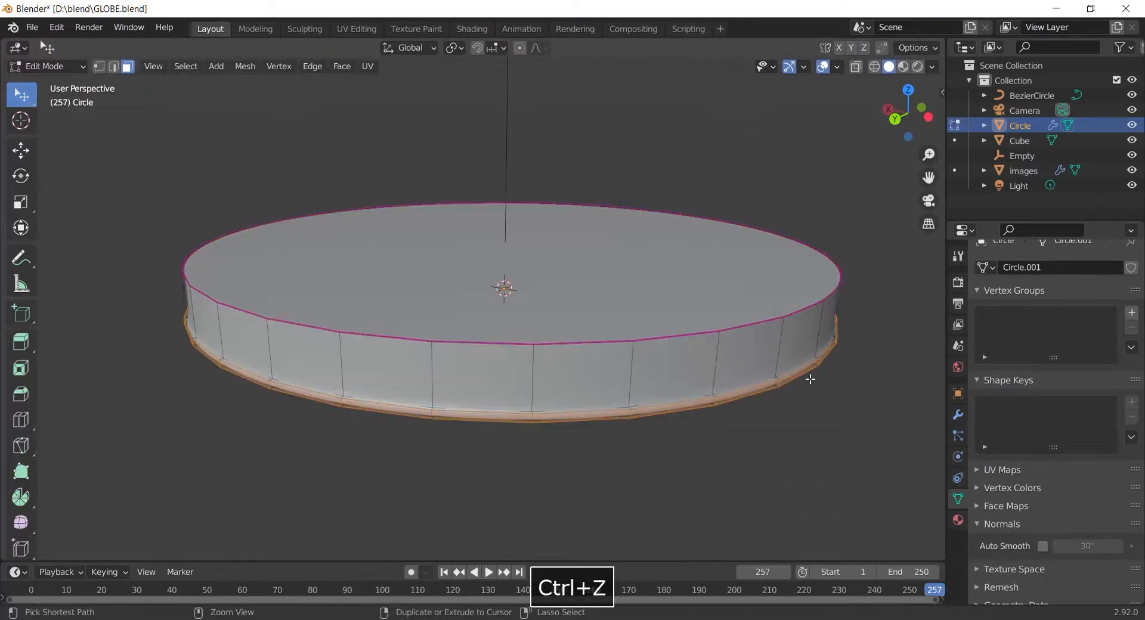
pyautogui.press('i')
pyautogui.click(814, 383)
pyautogui.hotkey('ctrl', 'z')
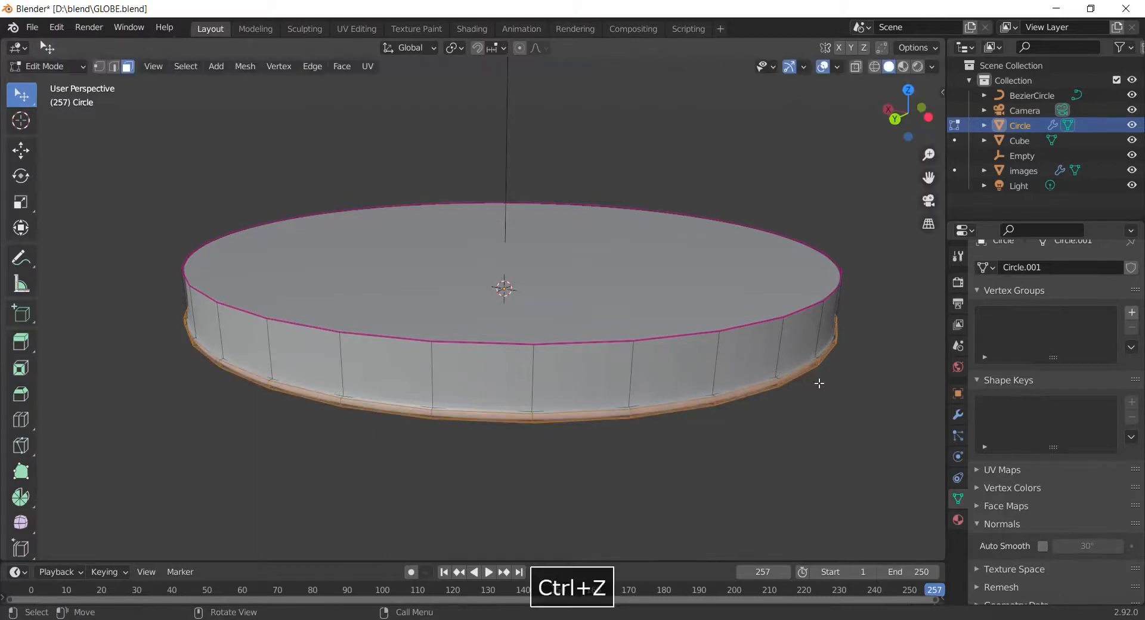
# Crease the edges of the disc's bottom lip by about 0.5.
pyautogui.scroll(1, 826, 402)
pyautogui.moveTo(828, 400); pyautogui.dragTo(790, 440, button='middle')
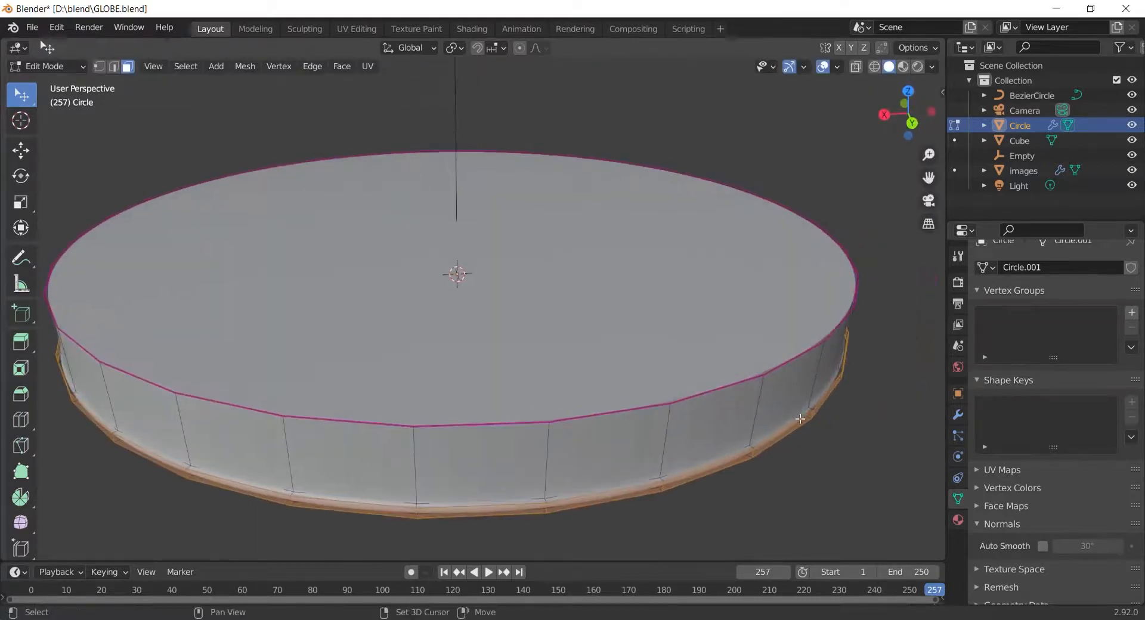
pyautogui.hotkey('shift', 'e')
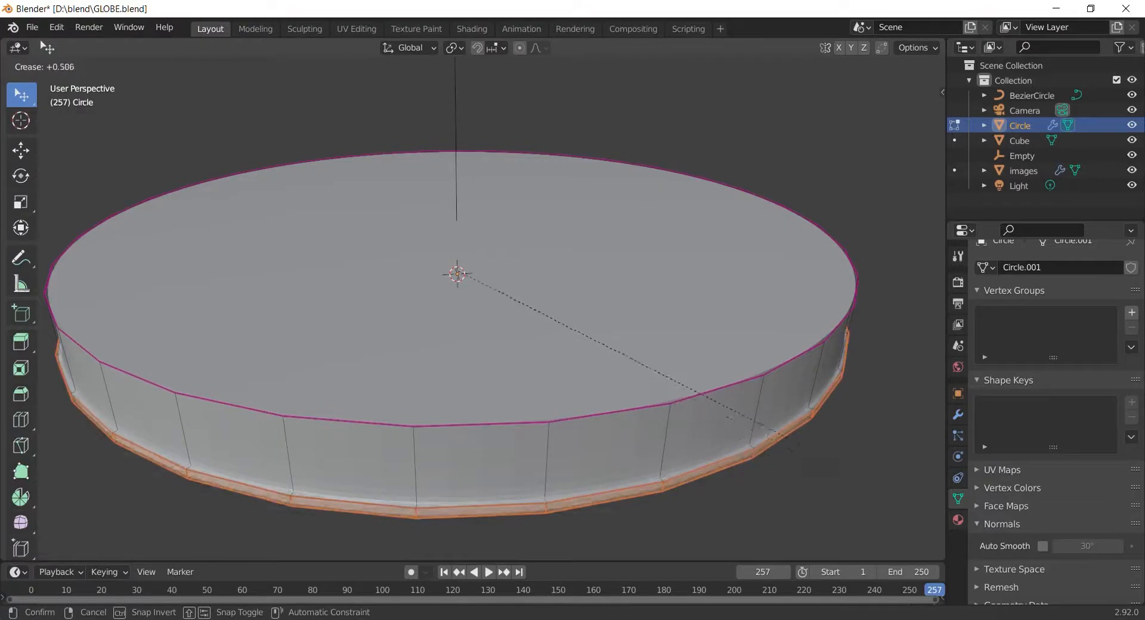
pyautogui.click(786, 438)
pyautogui.press('Tab')
# Shade the disc smooth and enable Auto Smooth at 30°.
pyautogui.scroll(-4, 357, 468)
pyautogui.keyDown('alt'); pyautogui.moveTo(350, 475); pyautogui.dragTo(302, 434, button='middle'); pyautogui.keyUp('alt')
pyautogui.rightClick(428, 236)
pyautogui.click(1042, 546)
# Inset the disc's top face by about 0.18 m.
pyautogui.press('Tab')
pyautogui.keyDown('alt'); pyautogui.moveTo(731, 352); pyautogui.dragTo(733, 416, button='middle'); pyautogui.keyUp('alt')
pyautogui.scroll(2, 754, 419)
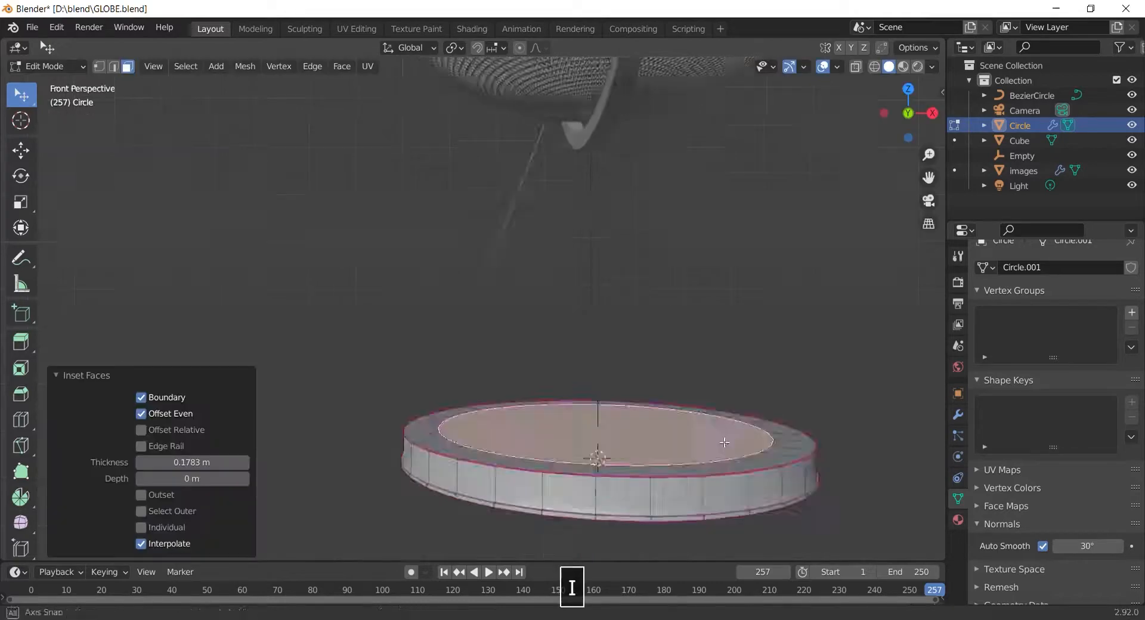
# Scale down the disc's inset top face to roughly half its size and remove its edge crease with a value of -1.
pyautogui.press('s')
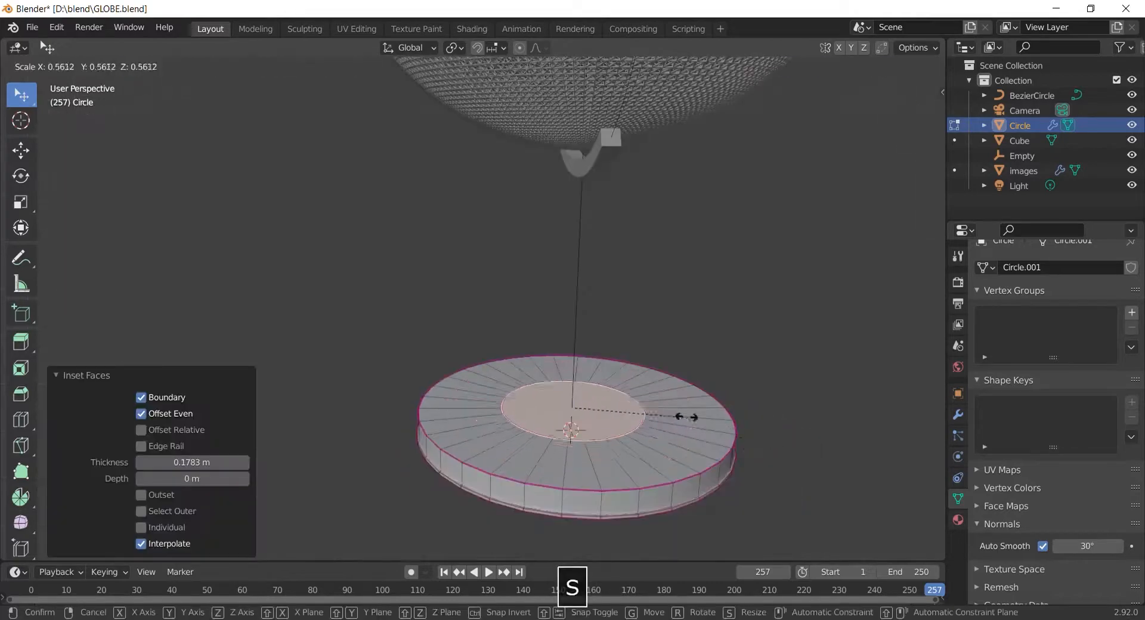
pyautogui.click(644, 409)
pyautogui.keyDown('alt'); pyautogui.moveTo(644, 409); pyautogui.dragTo(618, 437, button='middle'); pyautogui.keyUp('alt')
pyautogui.hotkey('shift', 'e')
pyautogui.write('-1')
pyautogui.click(625, 394)
# Extrude the small inset face upward by about 0.56 m to form a column reaching toward the globe's arc.
pyautogui.scroll(-1, 619, 437)
pyautogui.press('g')
pyautogui.press('z')
pyautogui.hotkey('ctrl', 'z')
pyautogui.press('e')
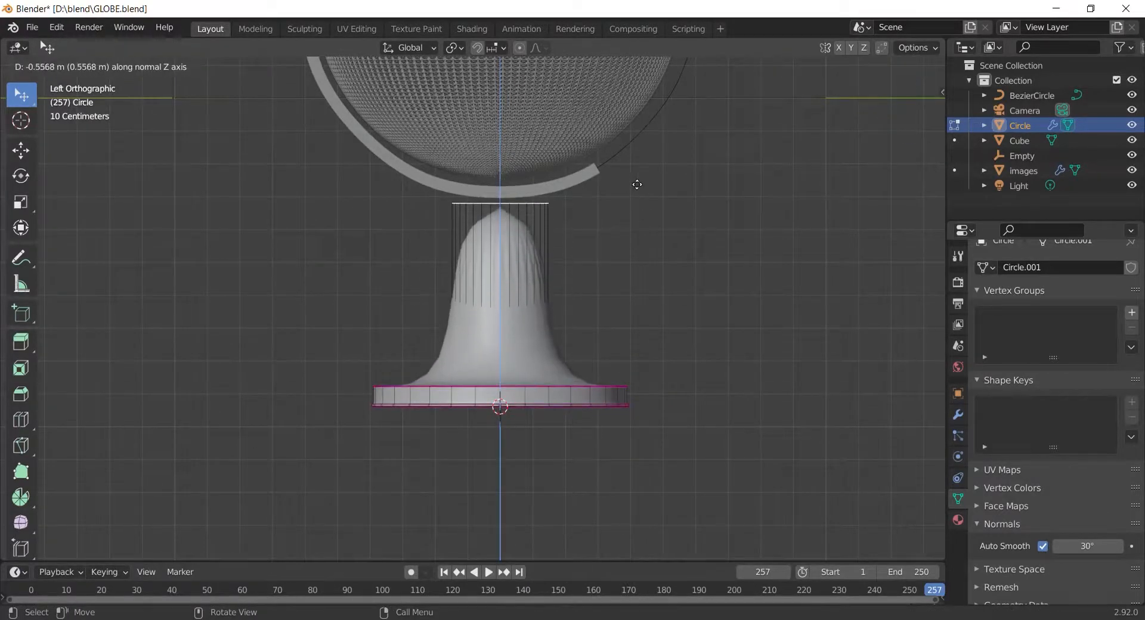
pyautogui.click(635, 185)
# Raise the stand's Subdivision modifier viewport level to 4.
pyautogui.scroll(2, 669, 324)
pyautogui.click(957, 414)
pyautogui.press('Tab')
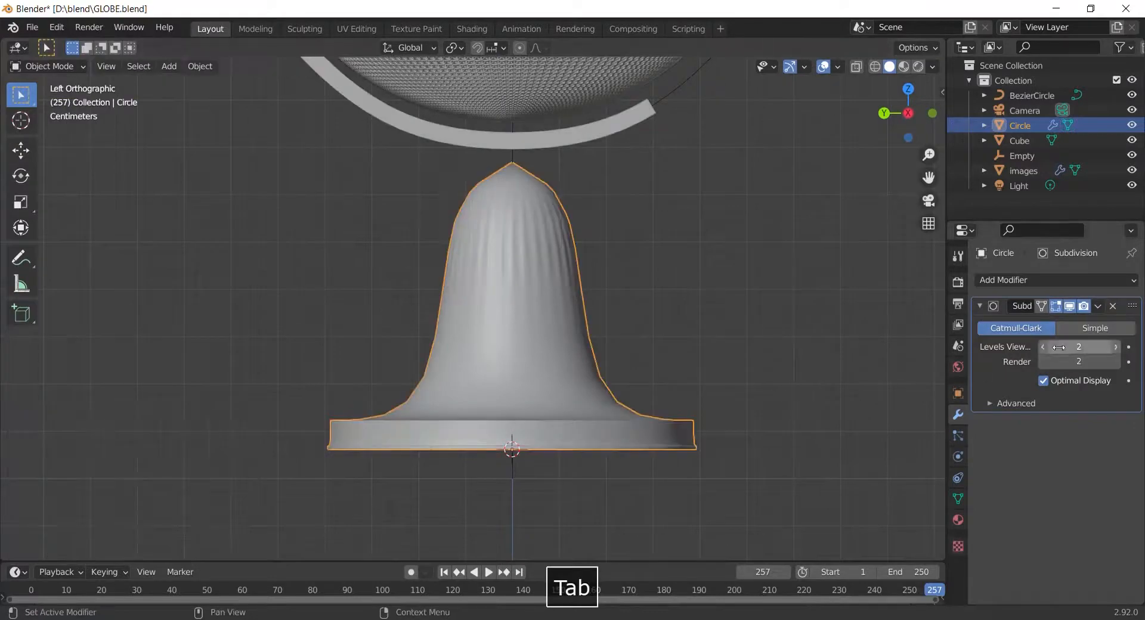
pyautogui.click(1117, 347)
# Select the thin ring of faces around the base disc's bottom lip and increase the crease of its edges.
pyautogui.scroll(3, 689, 381)
pyautogui.keyDown('shift'); pyautogui.moveTo(689, 381); pyautogui.dragTo(617, 251, button='middle'); pyautogui.keyUp('shift')
pyautogui.scroll(2, 656, 310)
pyautogui.press('Tab')
pyautogui.click(760, 464)
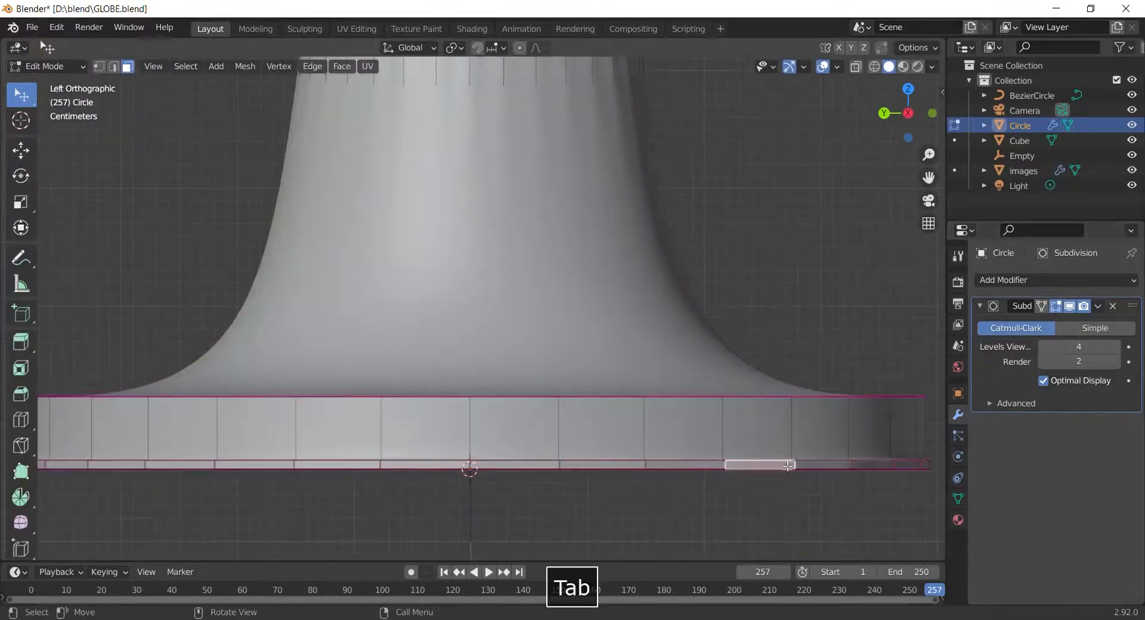
pyautogui.moveTo(761, 464)
pyautogui.mouseDown(button='middle')
pyautogui.moveTo(759, 481)
pyautogui.moveTo(768, 447)
pyautogui.moveTo(770, 505)
pyautogui.moveTo(769, 469)
pyautogui.mouseUp(button='middle')
pyautogui.keyDown('alt'); pyautogui.click(747, 487); pyautogui.keyUp('alt')
pyautogui.hotkey('ctrl', 'z')
pyautogui.press('Tab')
pyautogui.scroll(-3, 769, 468)
pyautogui.press('Tab')
pyautogui.scroll(3, 653, 477)
pyautogui.keyDown('ctrl'); pyautogui.click(653, 477); pyautogui.keyUp('ctrl')
pyautogui.moveTo(535, 486); pyautogui.dragTo(511, 398, button='middle')
pyautogui.scroll(-4, 512, 398)
pyautogui.keyDown('ctrl'); pyautogui.click(511, 398); pyautogui.keyUp('ctrl')
pyautogui.moveTo(478, 437); pyautogui.dragTo(480, 414, button='middle')
pyautogui.keyDown('ctrl'); pyautogui.click(326, 353); pyautogui.keyUp('ctrl')
pyautogui.hotkey('shift', 'e')
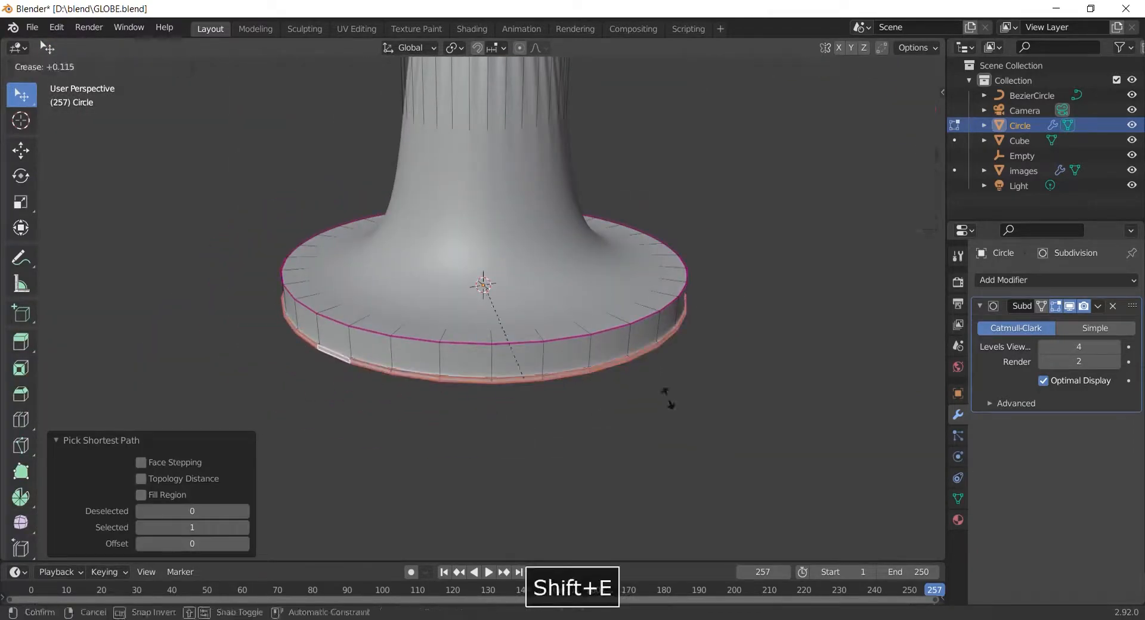
pyautogui.click(695, 408)
# Turn on the Subdivision modifier's on-cage display for editing the stand.
pyautogui.press('Tab')
pyautogui.scroll(4, 271, 412)
pyautogui.moveTo(271, 412); pyautogui.dragTo(305, 334, button='middle')
pyautogui.scroll(-5, 304, 334)
pyautogui.press('Tab')
pyautogui.click(1041, 307)
pyautogui.click(1056, 306)
pyautogui.scroll(4, 634, 327)
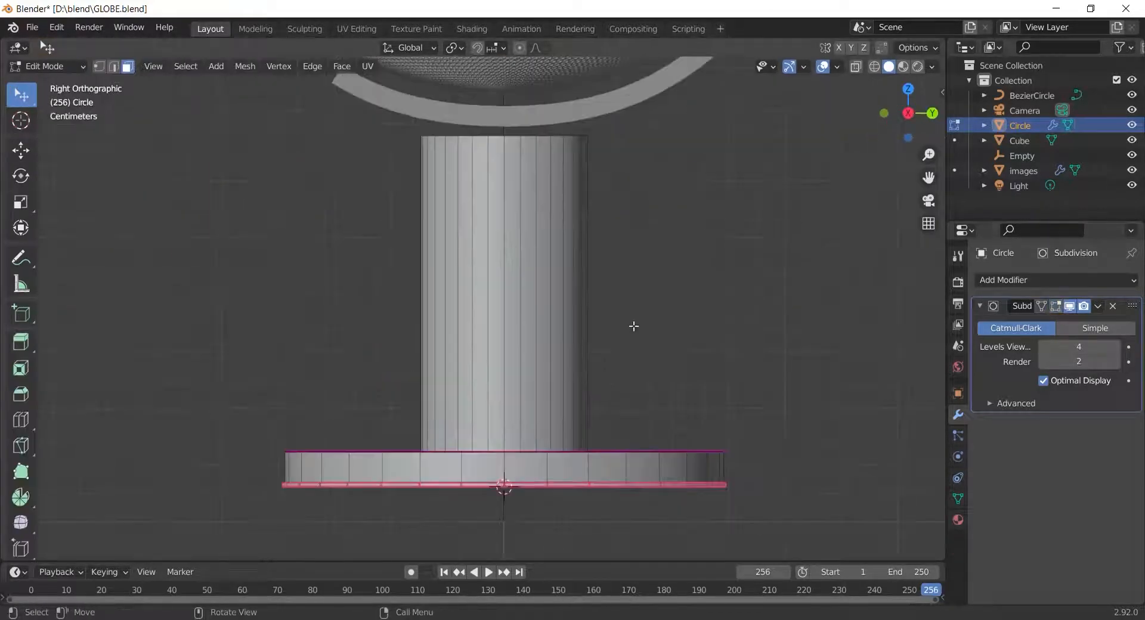
pyautogui.press('Tab')
pyautogui.hotkey('ctrl', 'z')
pyautogui.click(1042, 306)
pyautogui.moveTo(662, 301); pyautogui.dragTo(646, 339, button='middle')
pyautogui.scroll(-1, 646, 338)
pyautogui.press('Tab')
# Try edge-sliding and scaling an edge near the foot of the column.
pyautogui.keyDown('alt'); pyautogui.moveTo(554, 411); pyautogui.dragTo(532, 378, button='middle'); pyautogui.keyUp('alt')
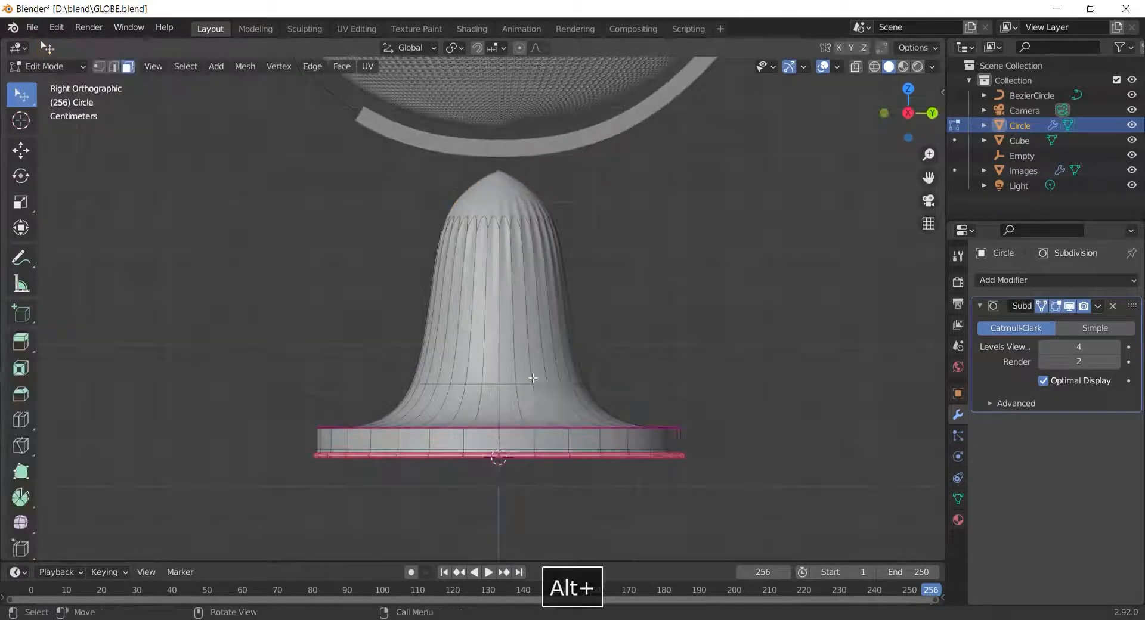
pyautogui.press('2')
pyautogui.keyDown('alt'); pyautogui.click(552, 384); pyautogui.keyUp('alt')
pyautogui.press('g')
pyautogui.press('g')
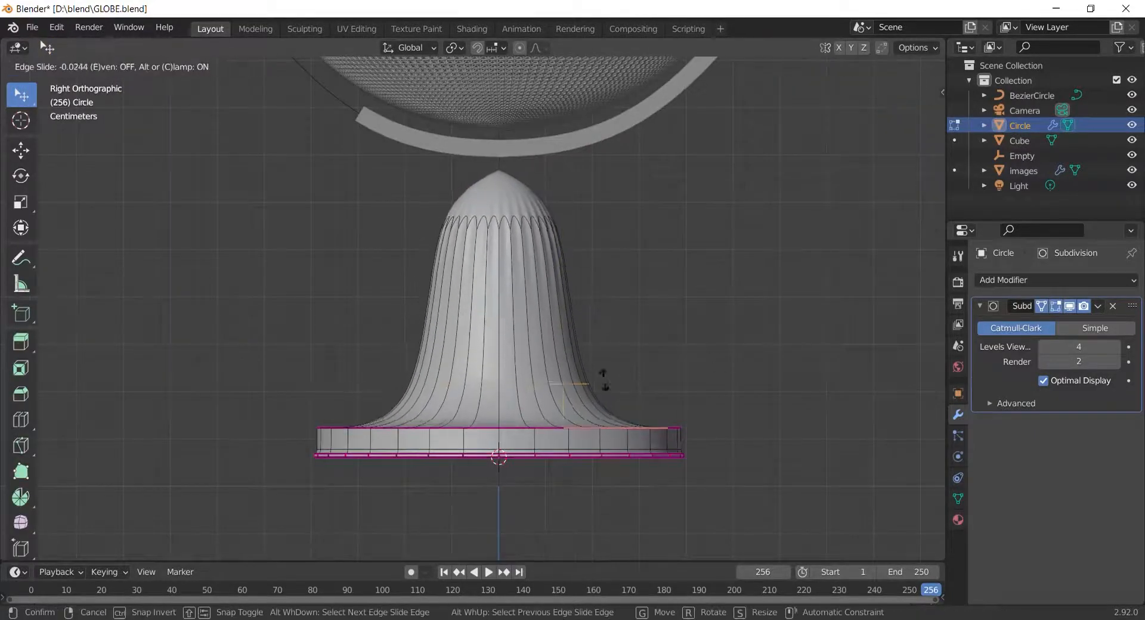
pyautogui.click(599, 388)
pyautogui.hotkey('ctrl', 'z')
pyautogui.press('g')
pyautogui.press('g')
pyautogui.click(581, 384)
pyautogui.press('s')
pyautogui.hotkey('ctrl', 'z')
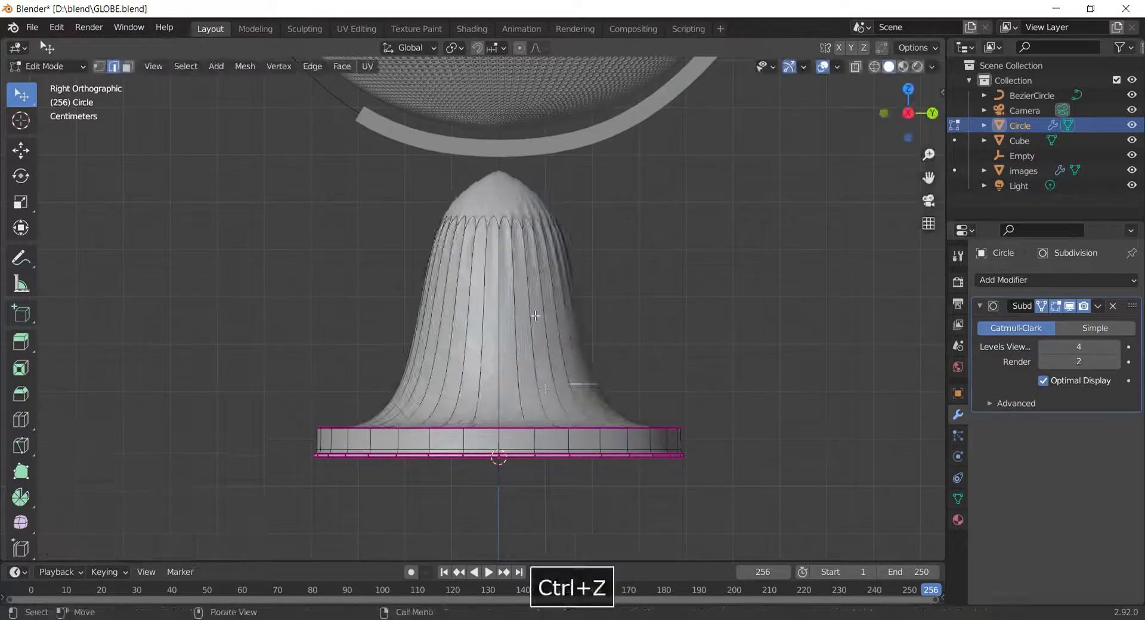
# Select the edge loop where the column meets the base disc and scale it up slightly.
pyautogui.hotkey('shift', 'z')
pyautogui.keyDown('alt'); pyautogui.click(540, 406); pyautogui.keyUp('alt')
pyautogui.moveTo(723, 301)
pyautogui.mouseDown(button='middle')
pyautogui.moveTo(728, 332)
pyautogui.moveTo(715, 301)
pyautogui.mouseUp(button='middle')
pyautogui.press('s')
pyautogui.click(608, 356)
pyautogui.hotkey('shift', 'z')
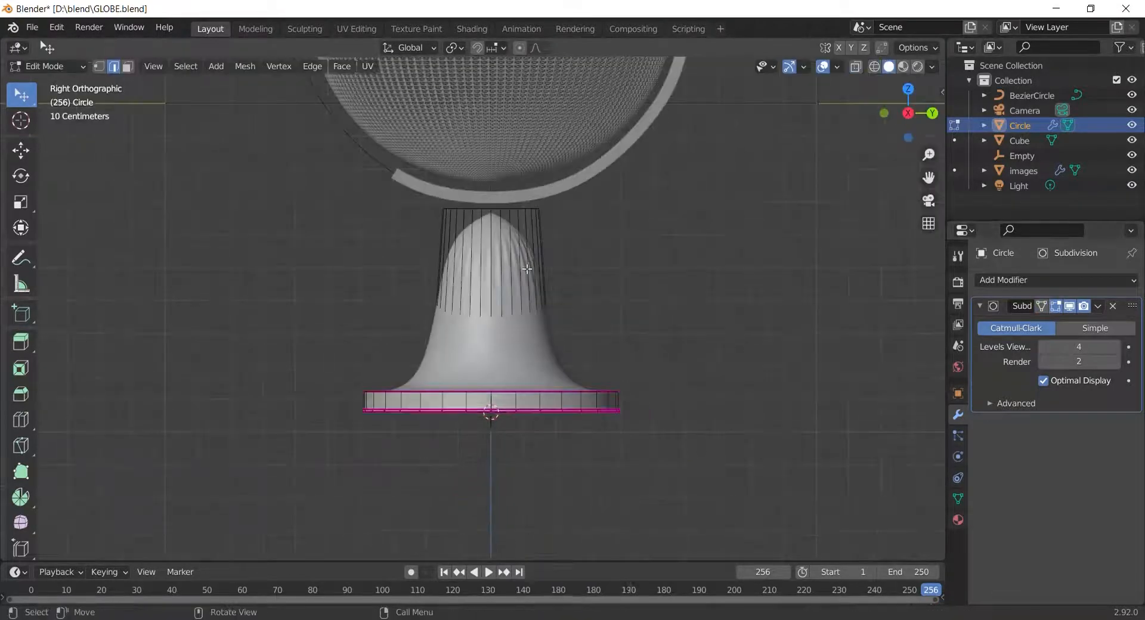
# Select the column's top ring of vertices in wireframe and scale it to 0.612.
pyautogui.hotkey('shift', 'z')
pyautogui.press('1')
pyautogui.keyDown('shift'); pyautogui.moveTo(443, 263); pyautogui.dragTo(450, 365, button='middle'); pyautogui.keyUp('shift')
pyautogui.scroll(-2, 449, 358)
pyautogui.press('w')
pyautogui.moveTo(388, 266); pyautogui.dragTo(581, 334)
pyautogui.press('s')
pyautogui.click(605, 373)
pyautogui.hotkey('shift', 'z')
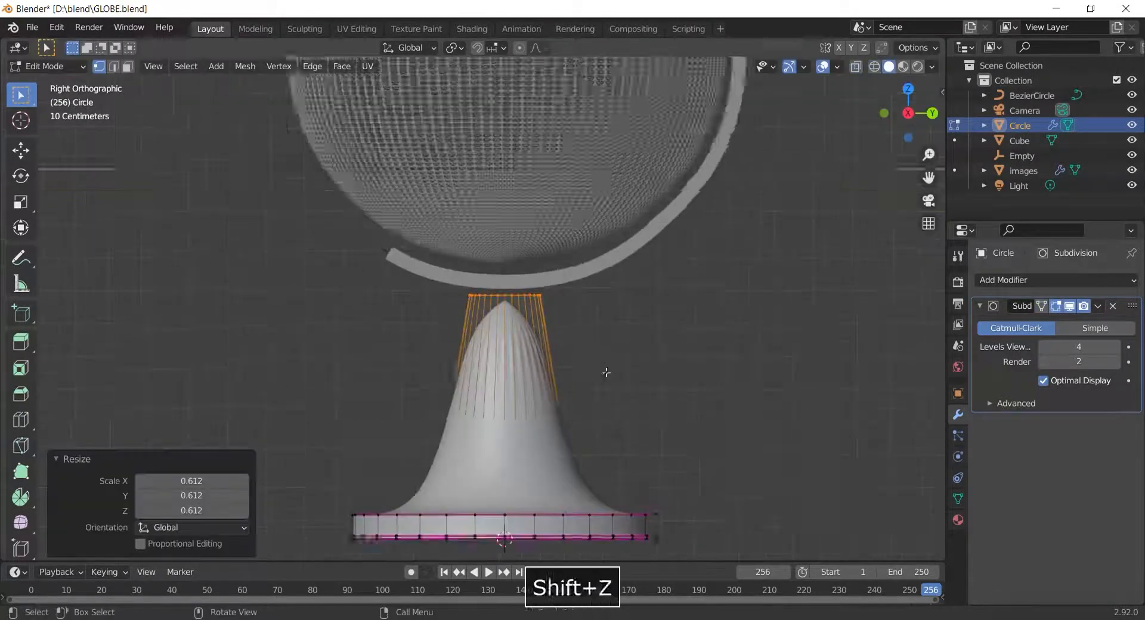
# Enable on-cage display for the Subdivision modifier and scale the column's bottom edge loop to about 0.35.
pyautogui.keyDown('shift'); pyautogui.moveTo(606, 374); pyautogui.dragTo(606, 300, button='middle'); pyautogui.keyUp('shift')
pyautogui.click(1041, 306)
pyautogui.press('2')
pyautogui.moveTo(659, 334); pyautogui.dragTo(659, 373, button='middle')
pyautogui.keyDown('alt'); pyautogui.click(554, 421); pyautogui.keyUp('alt')
pyautogui.keyDown('alt'); pyautogui.moveTo(626, 411); pyautogui.dragTo(621, 387, button='middle'); pyautogui.keyUp('alt')
pyautogui.press('s')
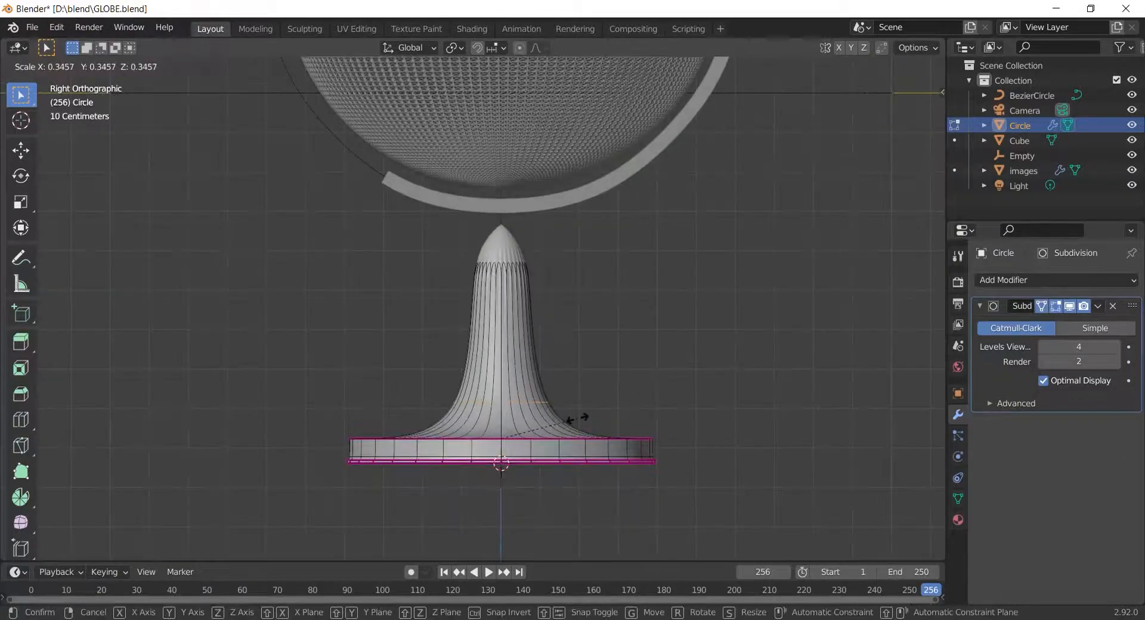
pyautogui.click(577, 419)
# Move the whole stand upward along Z toward the globe.
pyautogui.press('Tab')
pyautogui.press('g')
pyautogui.press('z')
pyautogui.click(576, 370)
# Select the entire column above the base disc in wireframe and scale it down slightly.
pyautogui.press('Tab')
pyautogui.scroll(-2, 561, 371)
pyautogui.hotkey('shift', 'z')
pyautogui.moveTo(569, 447); pyautogui.dragTo(427, 284)
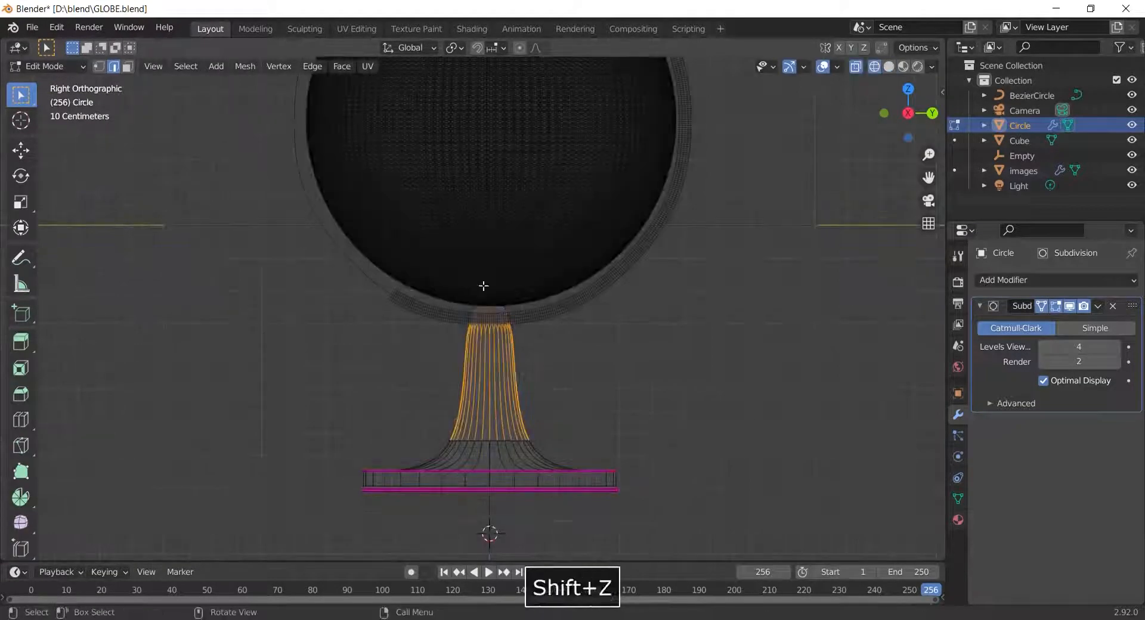
pyautogui.press('g')
pyautogui.press('z')
pyautogui.click(551, 370)
pyautogui.hotkey('ctrl', 'z')
pyautogui.press('s')
pyautogui.click(532, 376)
pyautogui.press('Tab')
pyautogui.hotkey('shift', 'z')
pyautogui.scroll(2, 532, 379)
# Try scaling the selected column vertices to about 0.8.
pyautogui.press('Tab')
pyautogui.press('1')
pyautogui.press('s')
pyautogui.click(649, 375)
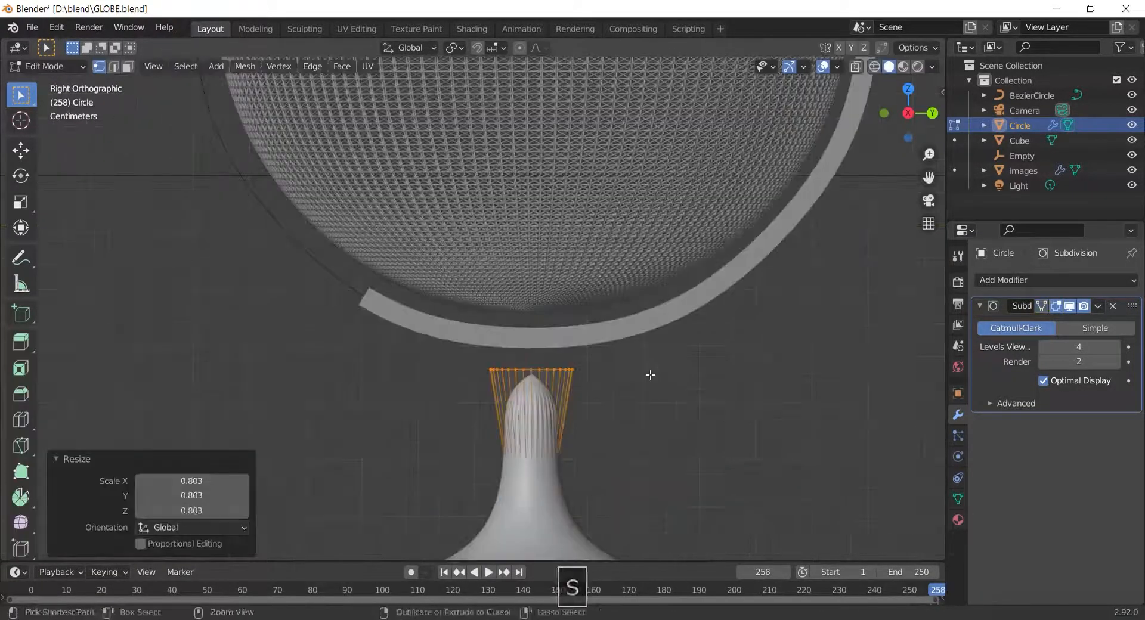
pyautogui.hotkey('ctrl', 'z')
# Crease the column's top edges fully at 1.0 and scale the top ring to 0.72.
pyautogui.scroll(-2, 686, 386)
pyautogui.hotkey('shift', 'e')
pyautogui.click(381, 413)
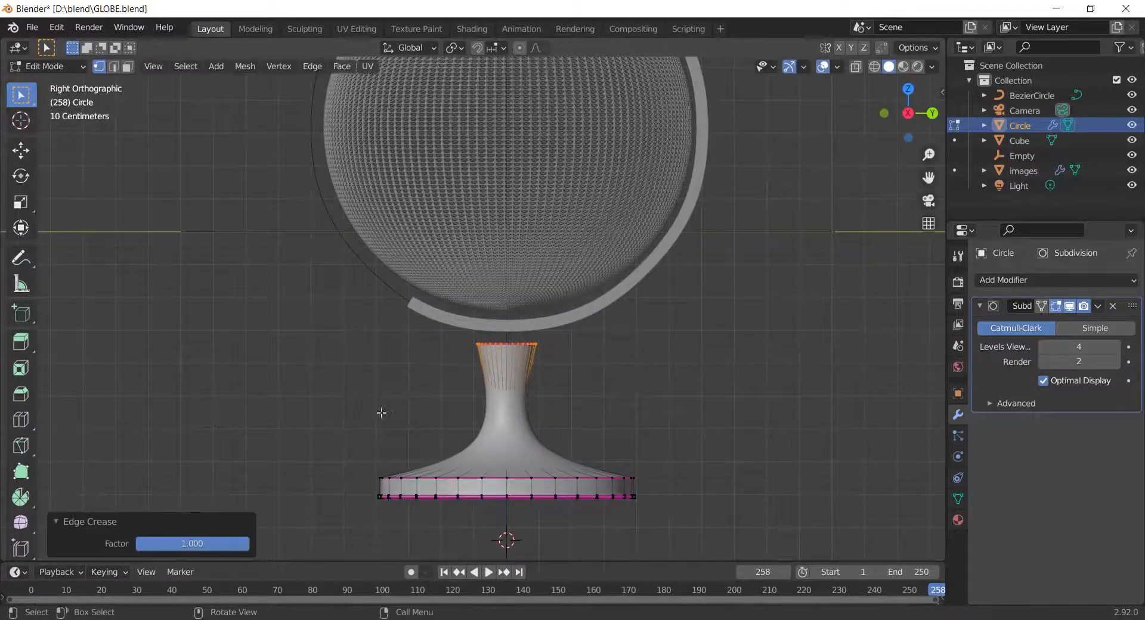
pyautogui.scroll(-1, 566, 354)
pyautogui.press('s')
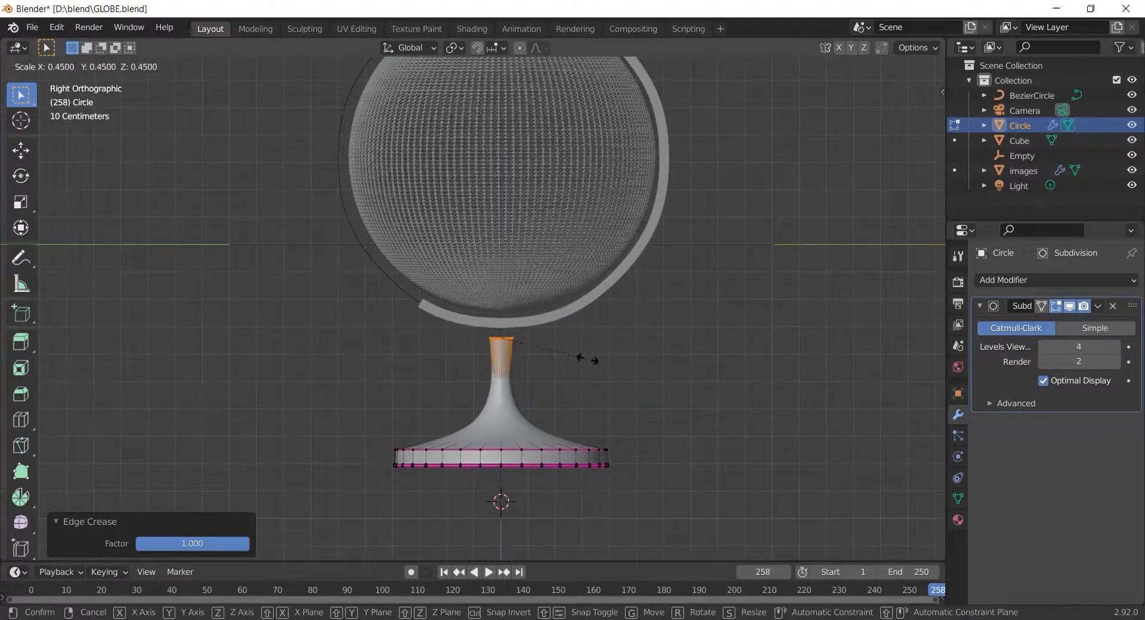
pyautogui.click(621, 364)
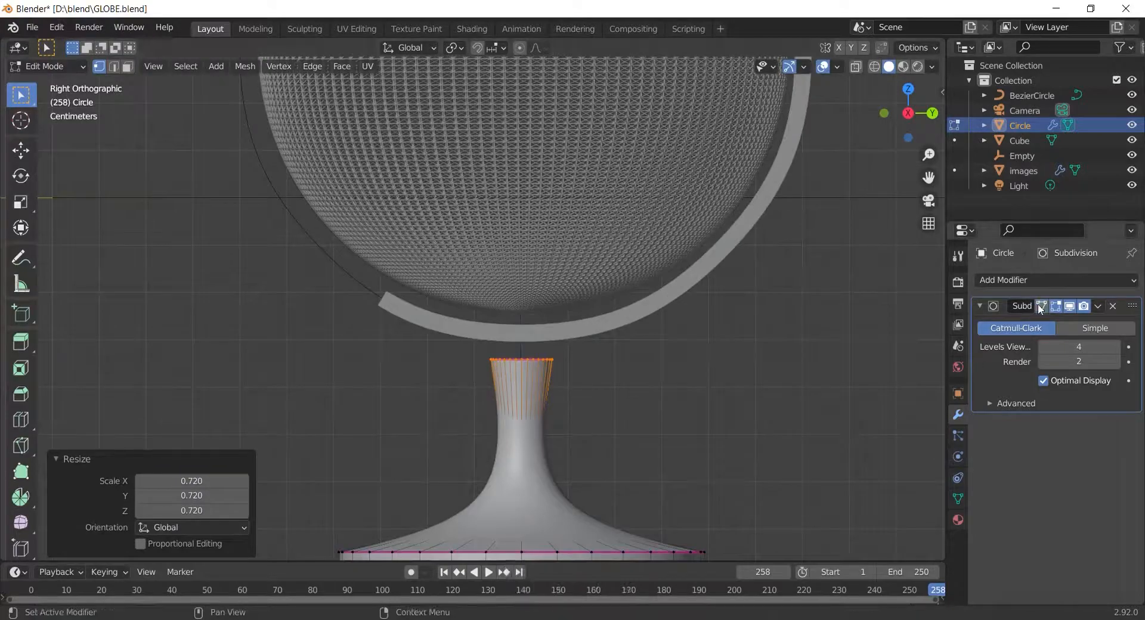
# Show the subdivided cage, select the column's bottom ring of vertices and scale it up by about 3.8.
pyautogui.click(1041, 307)
pyautogui.keyDown('shift'); pyautogui.moveTo(437, 475); pyautogui.dragTo(422, 397, button='middle'); pyautogui.keyUp('shift')
pyautogui.hotkey('shift', 'z')
pyautogui.moveTo(429, 387); pyautogui.dragTo(705, 454)
pyautogui.hotkey('shift', 'z')
pyautogui.press('s')
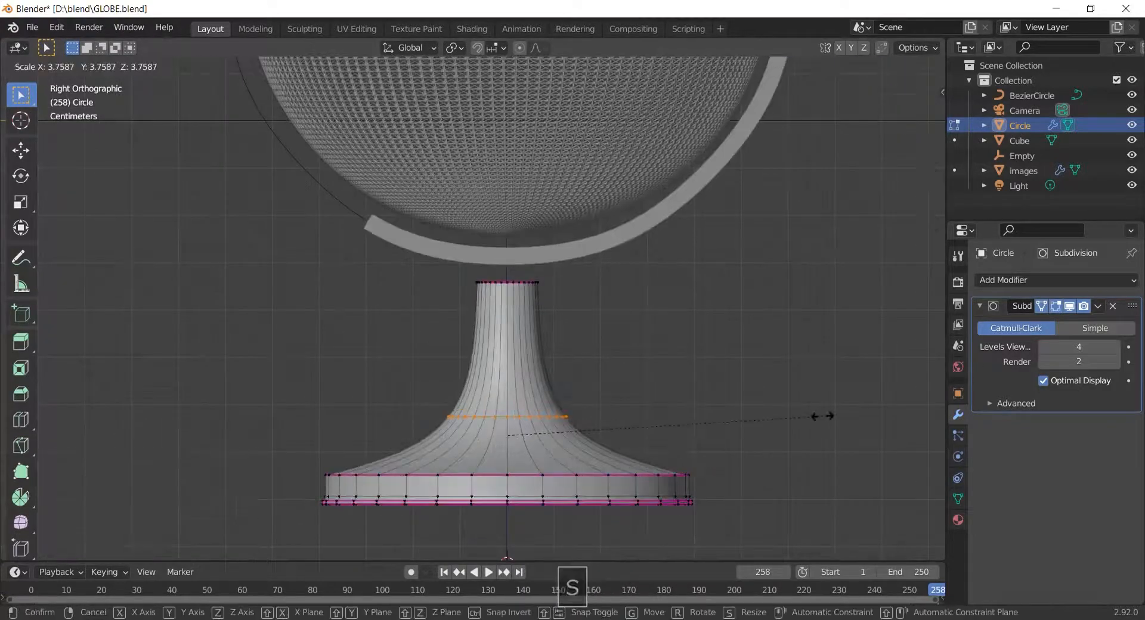
pyautogui.click(832, 413)
# Move the whole stand down along Z away from the globe's arc.
pyautogui.press('Tab')
pyautogui.scroll(-3, 546, 327)
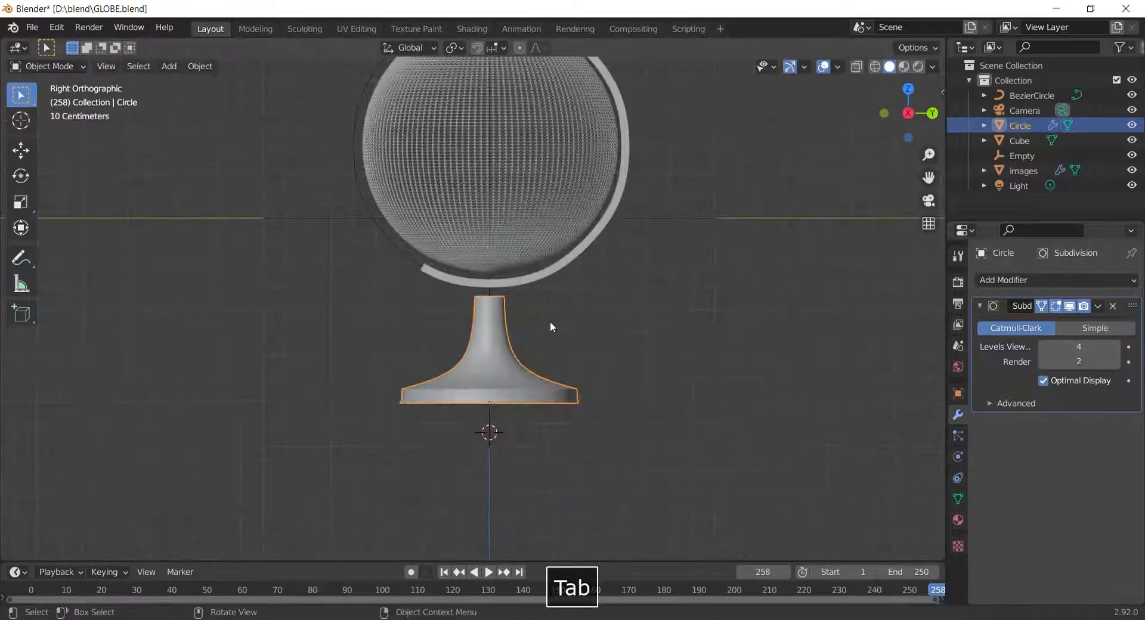
pyautogui.scroll(2, 544, 366)
pyautogui.press('g')
pyautogui.press('z')
pyautogui.click(550, 385)
# Extrude the column's top face upward twice, first by about 0.0055 m and then by about 0.0098 m.
pyautogui.press('Tab')
pyautogui.scroll(4, 545, 353)
pyautogui.moveTo(543, 355); pyautogui.dragTo(541, 372, button='middle')
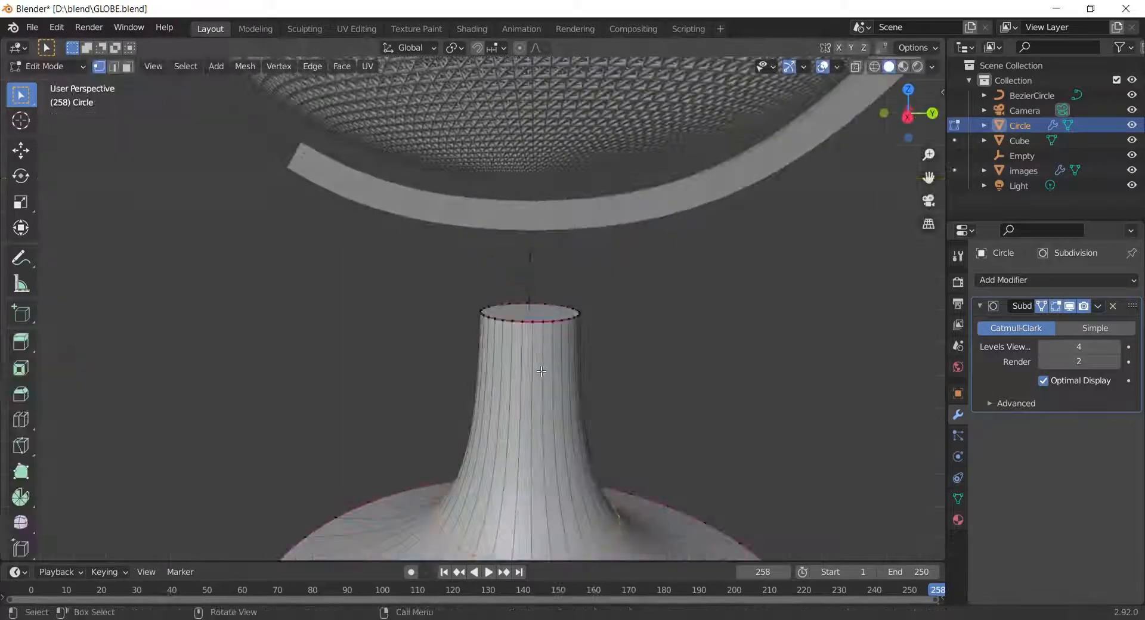
pyautogui.click(544, 313)
pyautogui.keyDown('shift'); pyautogui.moveTo(544, 312); pyautogui.dragTo(514, 347, button='middle'); pyautogui.keyUp('shift')
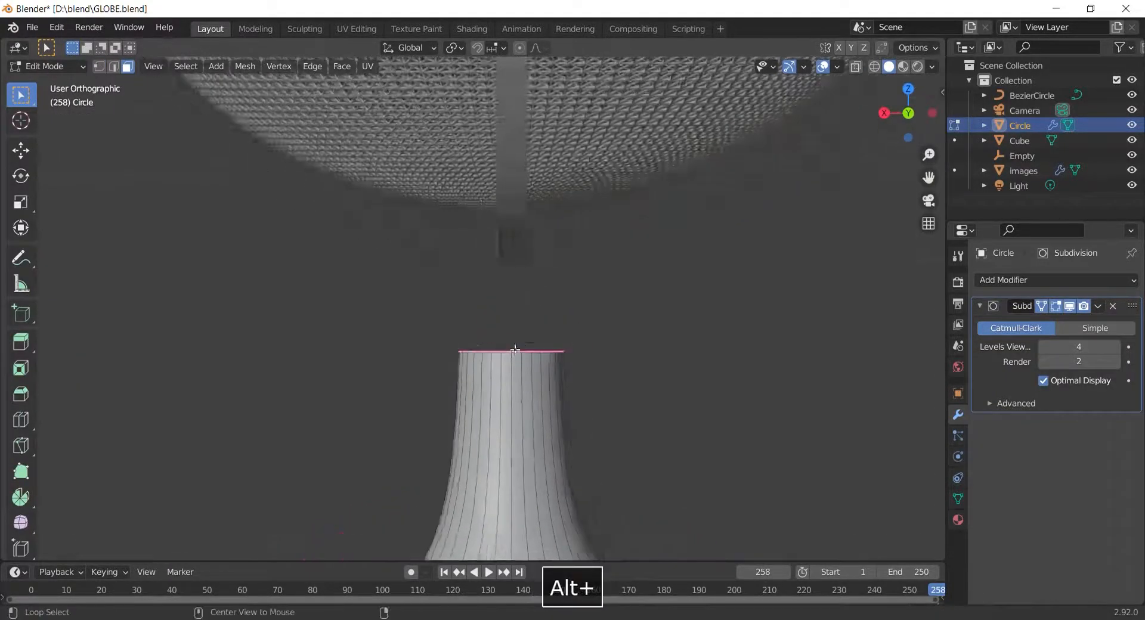
pyautogui.scroll(3, 539, 361)
pyautogui.keyDown('shift'); pyautogui.moveTo(554, 380); pyautogui.dragTo(548, 367, button='middle'); pyautogui.keyUp('shift')
pyautogui.press('e')
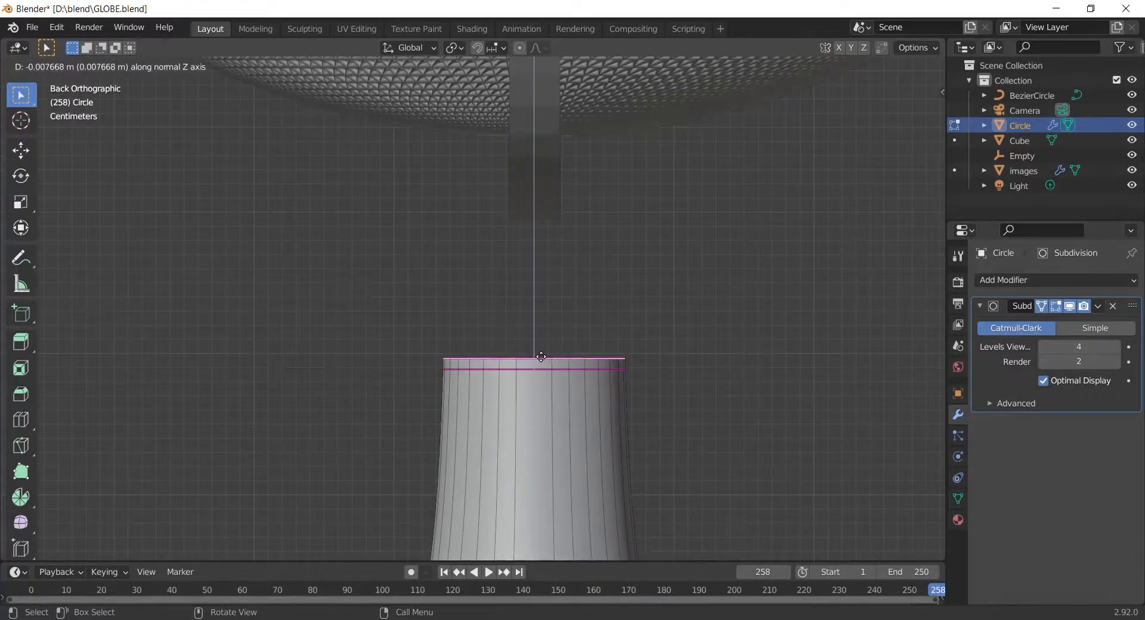
pyautogui.click(541, 360)
pyautogui.press('e')
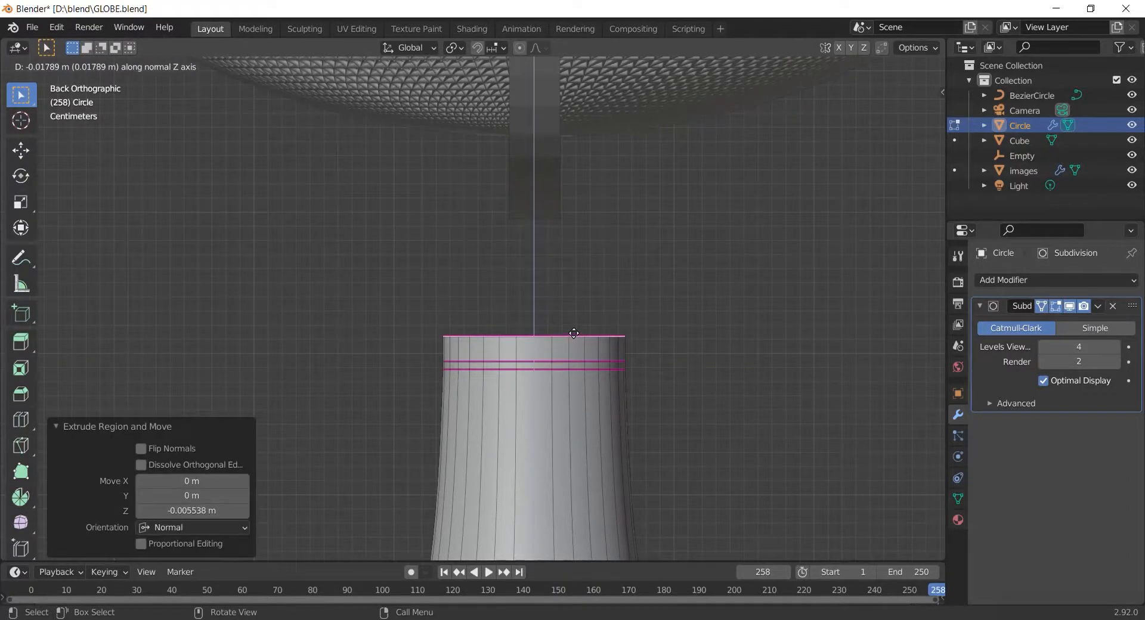
pyautogui.click(566, 346)
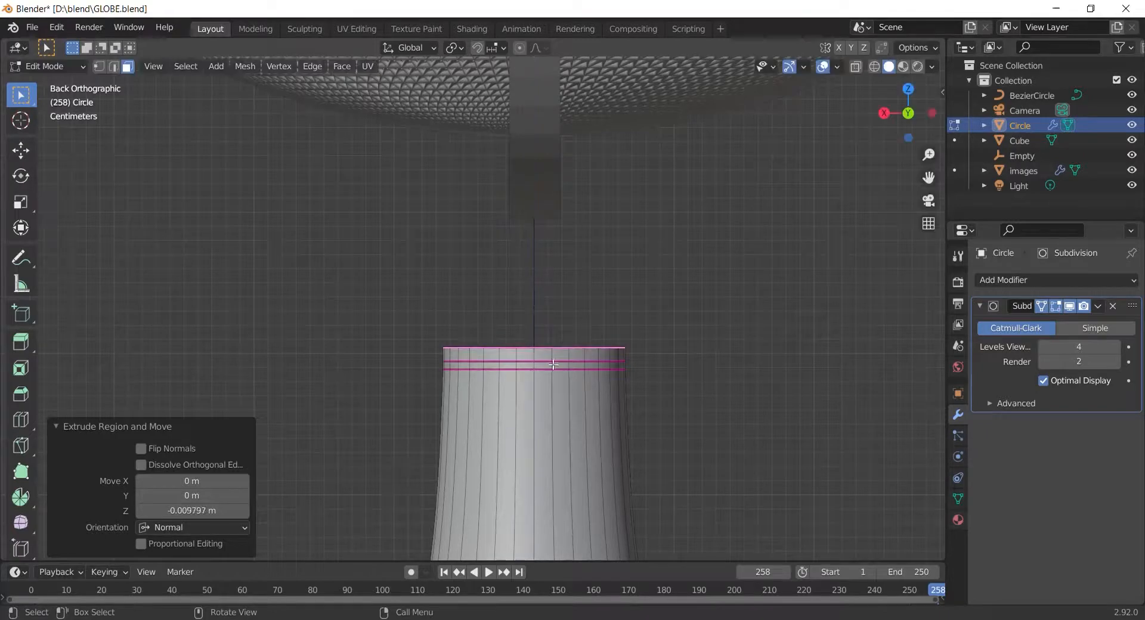
# Select the lower narrow ring of faces below the column's top and extrude it inward along normals by 0.0117 m.
pyautogui.keyDown('ctrl'); pyautogui.click(797, 294); pyautogui.keyUp('ctrl')
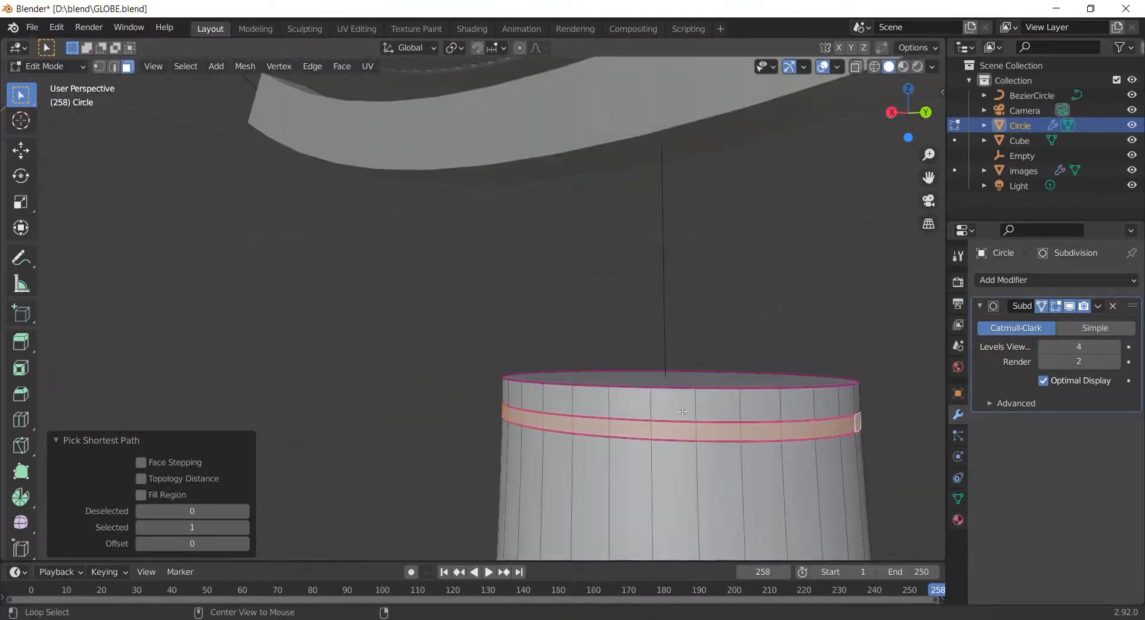
pyautogui.hotkey('alt', 'e')
pyautogui.click(683, 411)
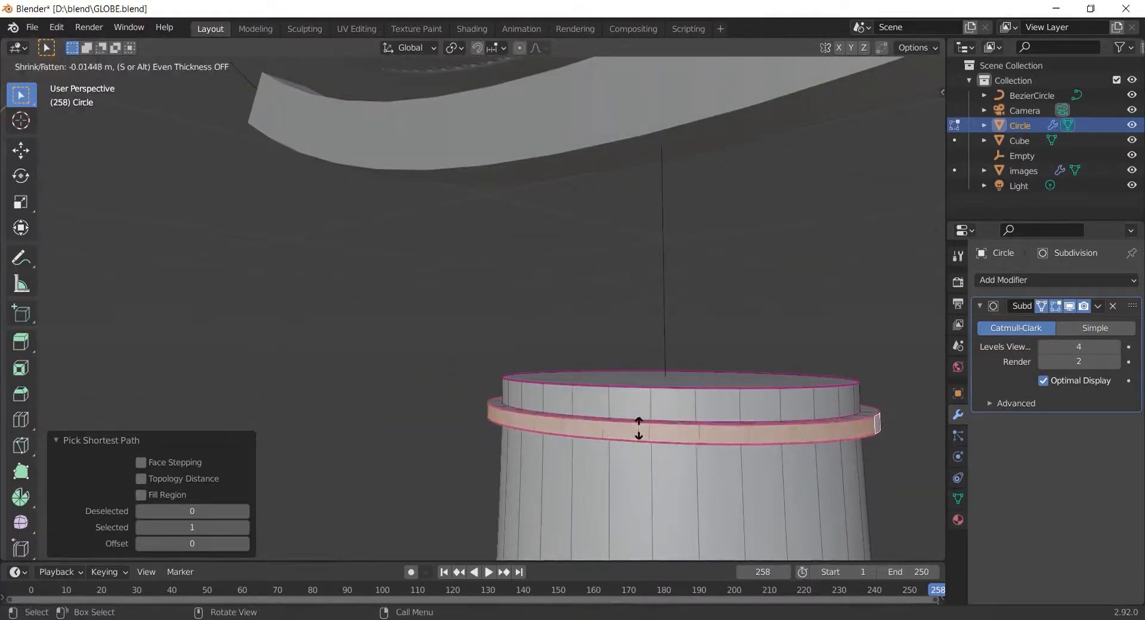
pyautogui.click(594, 396)
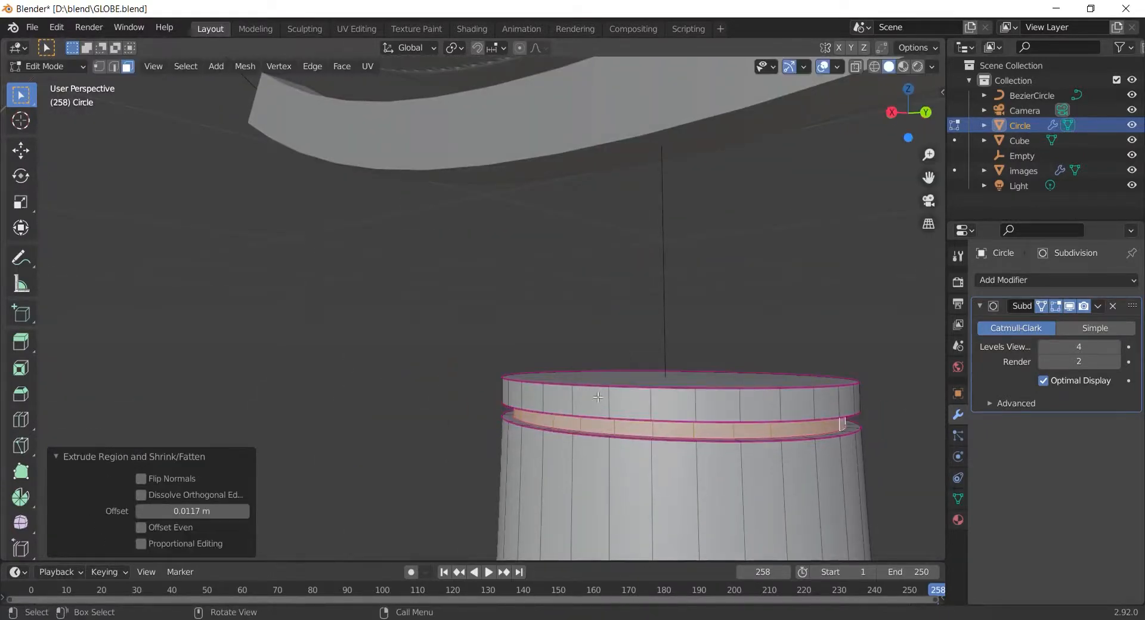
# Remove the edge crease from the groove's inner faces with a value of -1.
pyautogui.moveTo(598, 397); pyautogui.dragTo(731, 425, button='middle')
pyautogui.hotkey('shift', 'e')
pyautogui.write('-1')
pyautogui.click(750, 412)
pyautogui.moveTo(756, 300); pyautogui.dragTo(673, 331, button='middle')
pyautogui.click(736, 324)
# Select the edge loop along the groove's upper rim and clear its crease to round it.
pyautogui.press('2')
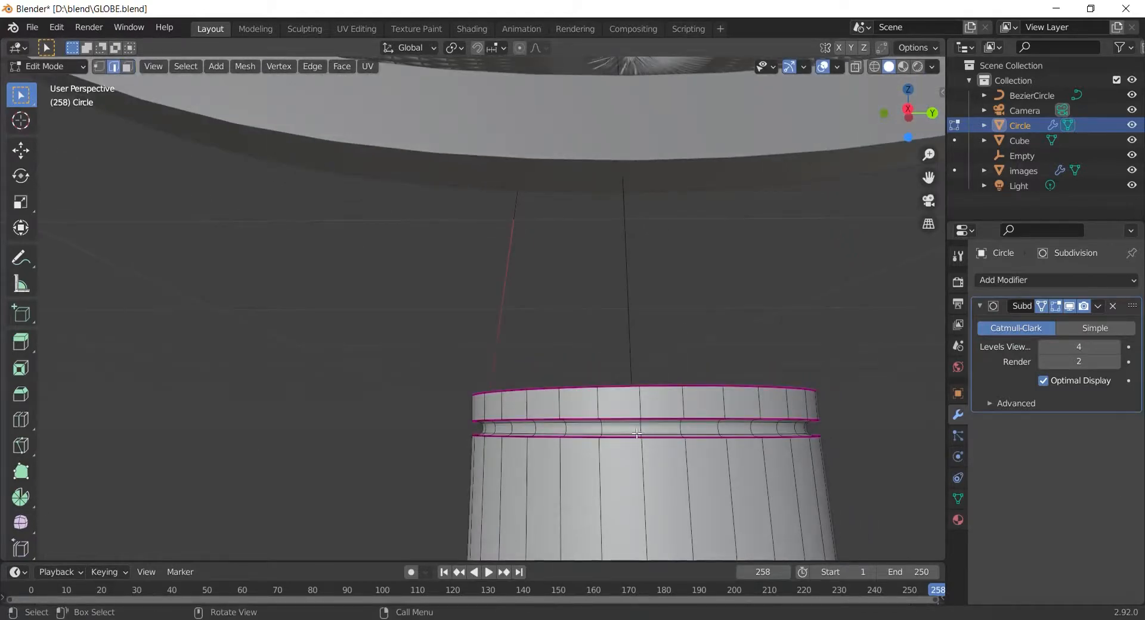
pyautogui.scroll(1, 637, 434)
pyautogui.keyDown('alt'); pyautogui.click(647, 442); pyautogui.keyUp('alt')
pyautogui.hotkey('shift', 'e')
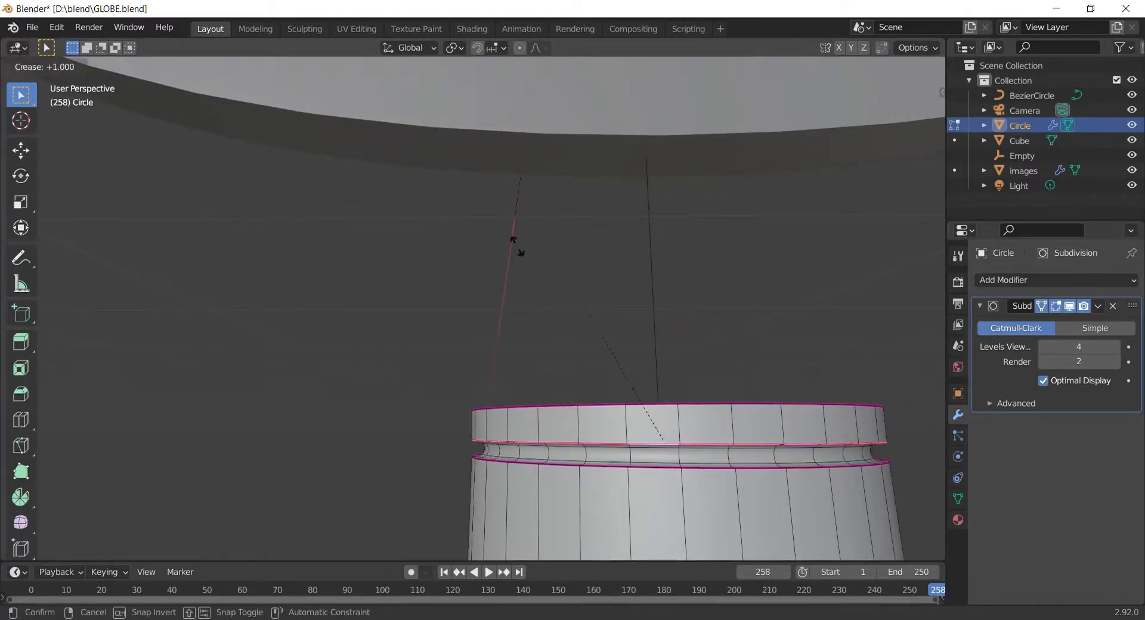
pyautogui.write('1')
pyautogui.click(759, 527)
pyautogui.press('Tab')
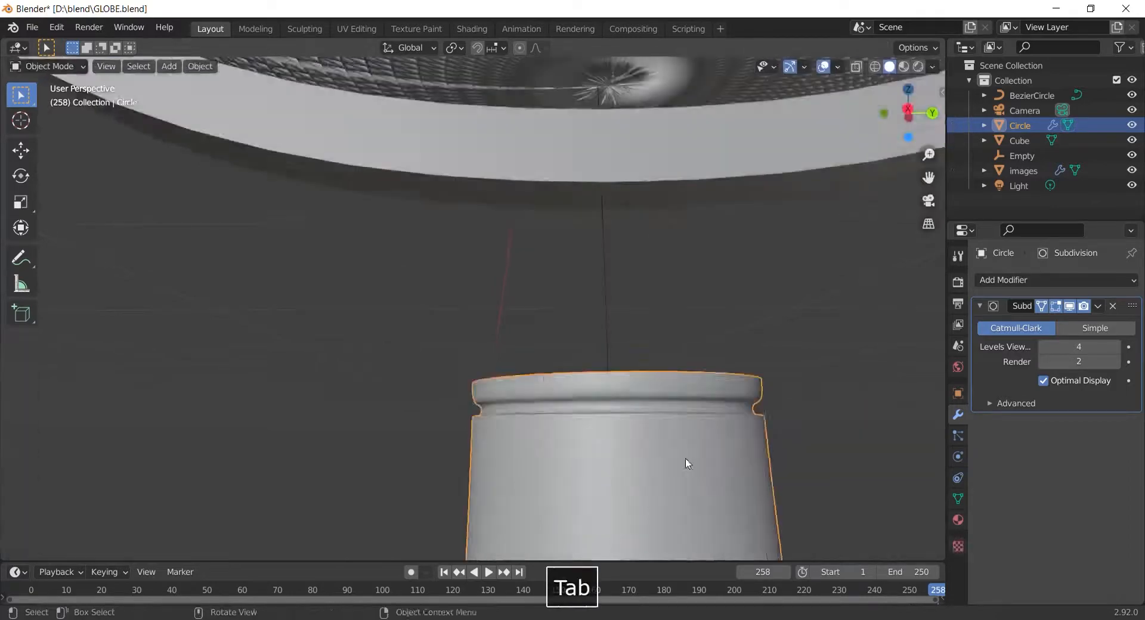
# Select the edge loop along the groove's lower rim and clear its crease with a value of -1.
pyautogui.keyDown('alt'); pyautogui.moveTo(685, 462); pyautogui.dragTo(708, 429, button='middle'); pyautogui.keyUp('alt')
pyautogui.press('Tab')
pyautogui.scroll(3, 706, 424)
pyautogui.keyDown('alt'); pyautogui.click(704, 420); pyautogui.keyUp('alt')
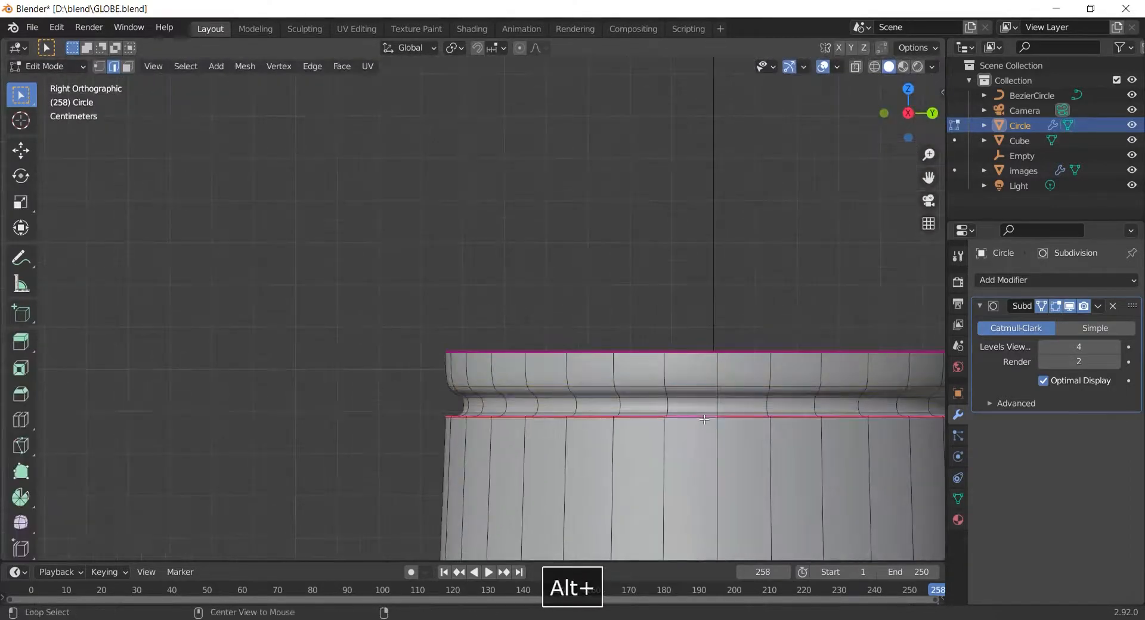
pyautogui.hotkey('shift', 'e')
pyautogui.write('-1')
pyautogui.click(709, 423)
# Try adjusting the crease of the edge loop at the groove's lower rim again, and undo the attempt.
pyautogui.keyDown('alt'); pyautogui.click(710, 417); pyautogui.keyUp('alt')
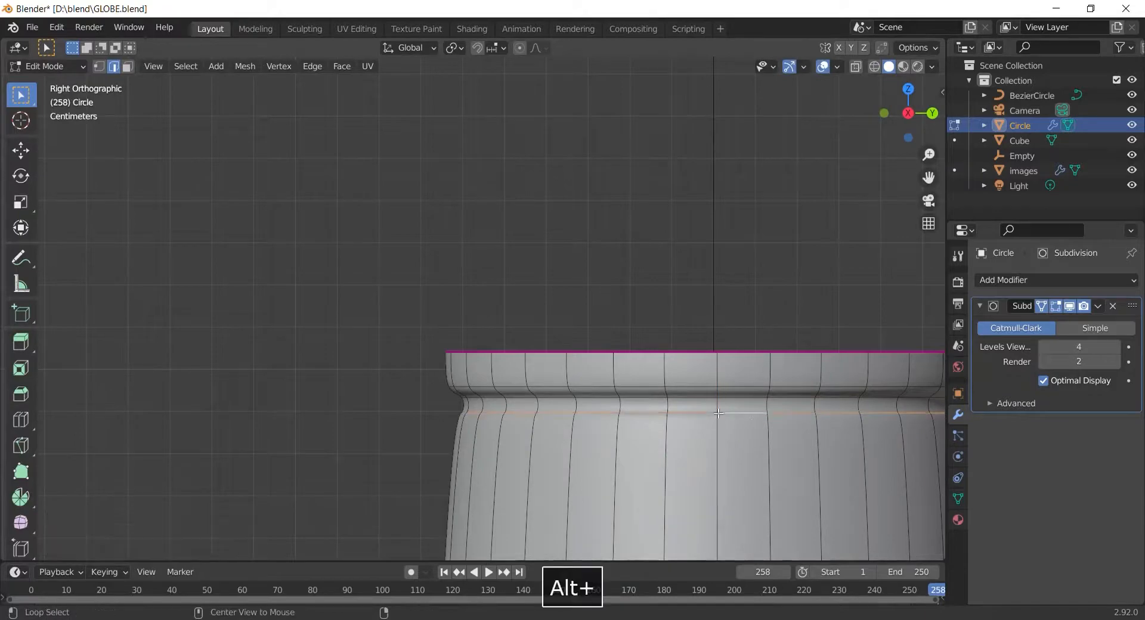
pyautogui.hotkey('shift', 'e')
pyautogui.click(793, 442)
pyautogui.moveTo(793, 443); pyautogui.dragTo(784, 456, button='middle')
pyautogui.hotkey('ctrl', 'z')
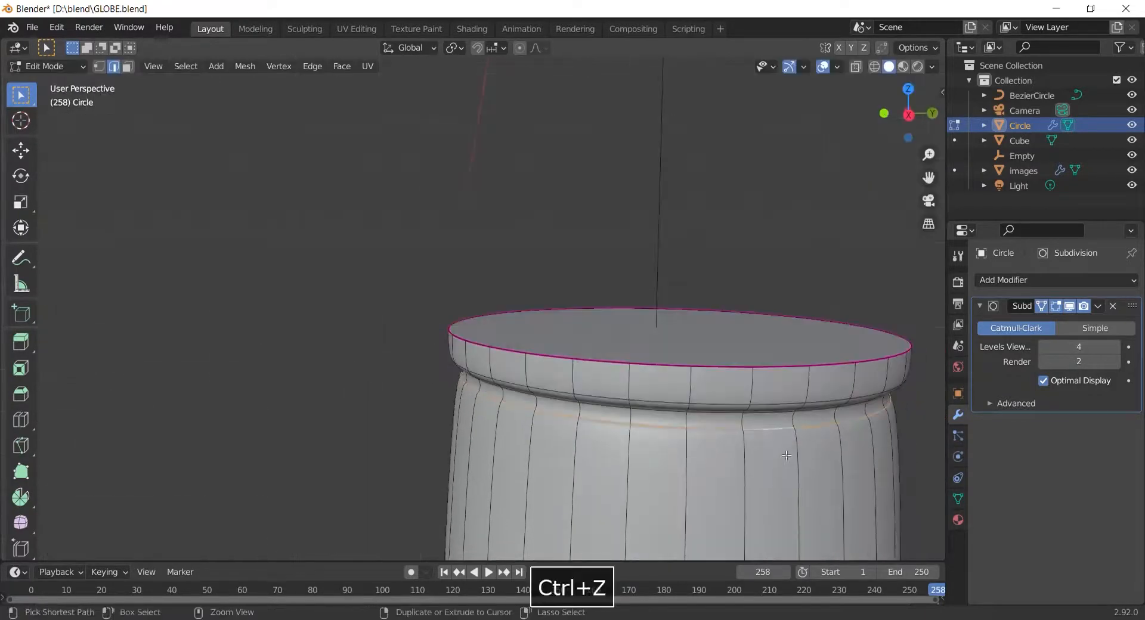
pyautogui.hotkey('ctrl', 'z')
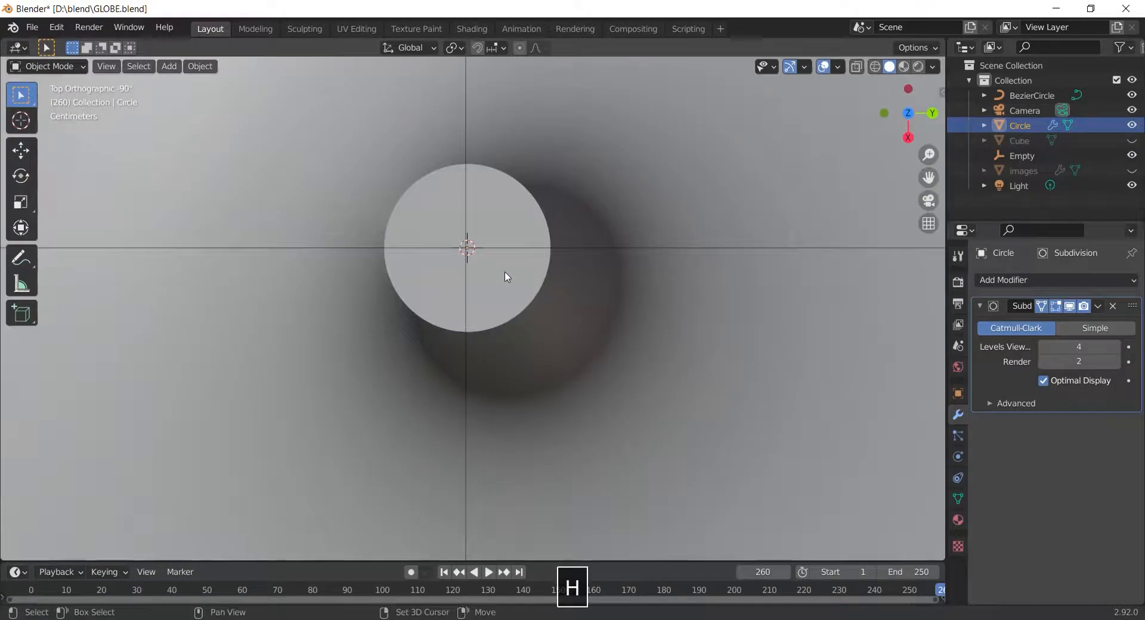
# In top view, scale the inner circular face on the column's top to 0.458 along X.
pyautogui.press('Tab')
pyautogui.keyDown('shift'); pyautogui.moveTo(506, 275); pyautogui.dragTo(599, 366, button='middle'); pyautogui.keyUp('shift')
pyautogui.scroll(-10, 627, 329)
pyautogui.scroll(8, 599, 365)
pyautogui.keyDown('shift'); pyautogui.moveTo(486, 340); pyautogui.dragTo(603, 317, button='middle'); pyautogui.keyUp('shift')
pyautogui.scroll(1, 678, 417)
pyautogui.scroll(2, 662, 334)
pyautogui.press('s')
pyautogui.press('x')
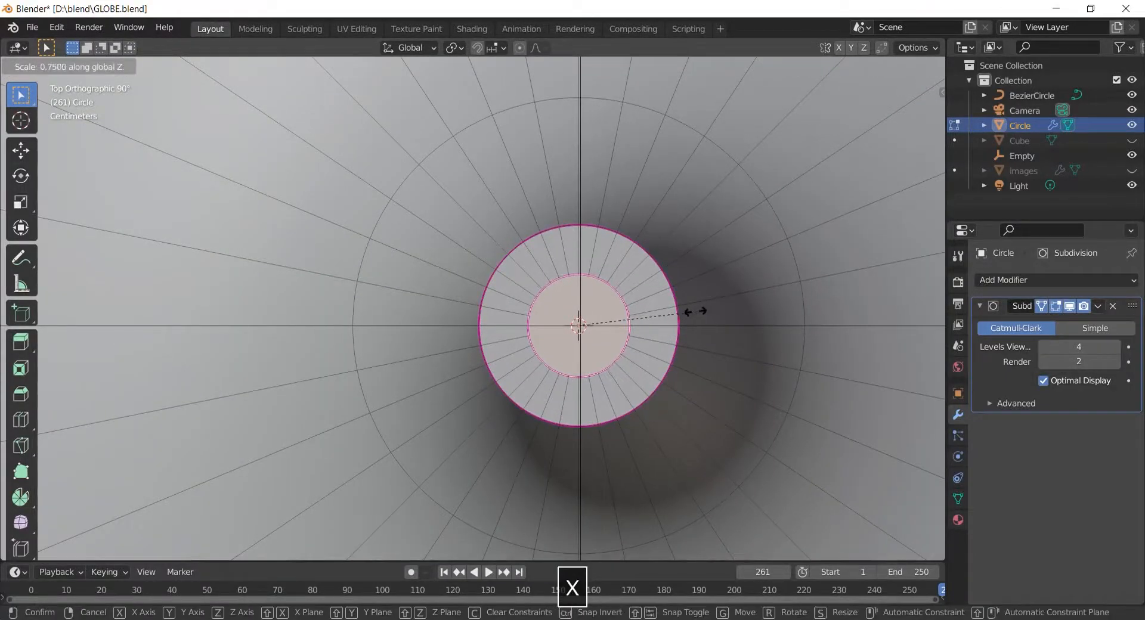
pyautogui.click(650, 320)
# Stretch the inner face into an ellipse by scaling it 1.594 along Y, and shrink it back to about 0.88 along Y.
pyautogui.press('s')
pyautogui.press('y')
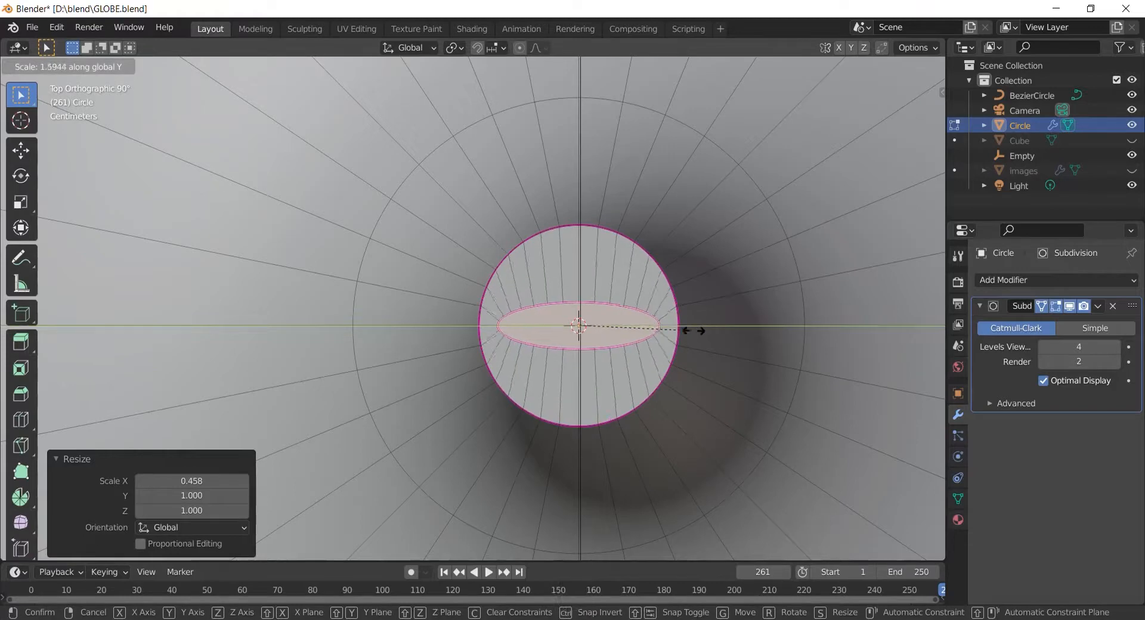
pyautogui.click(693, 330)
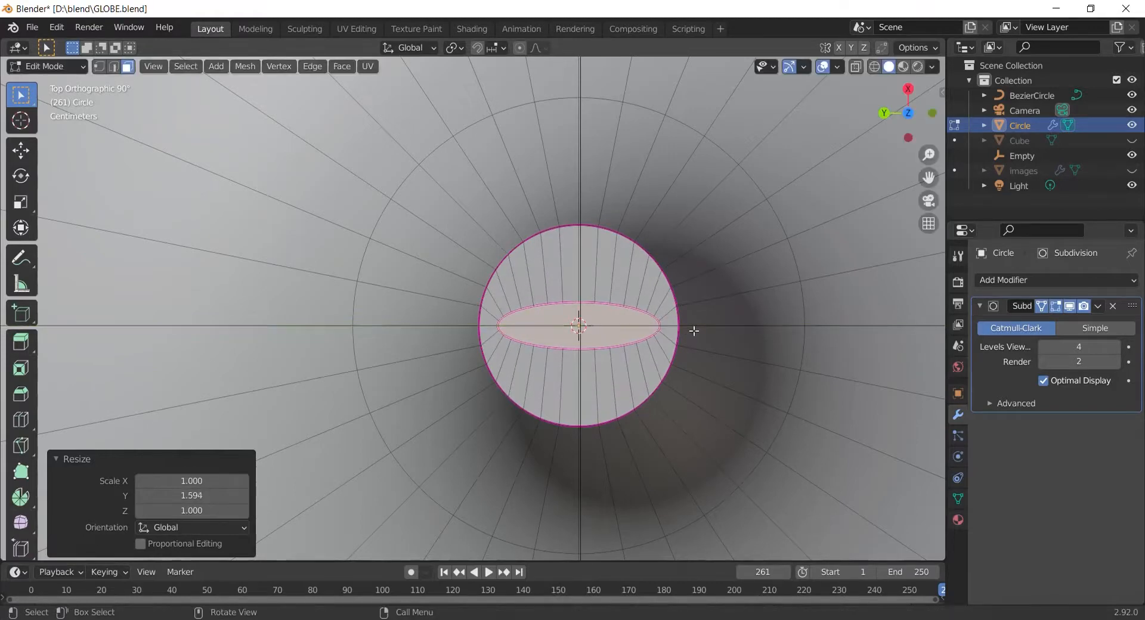
pyautogui.press('s')
pyautogui.press('y')
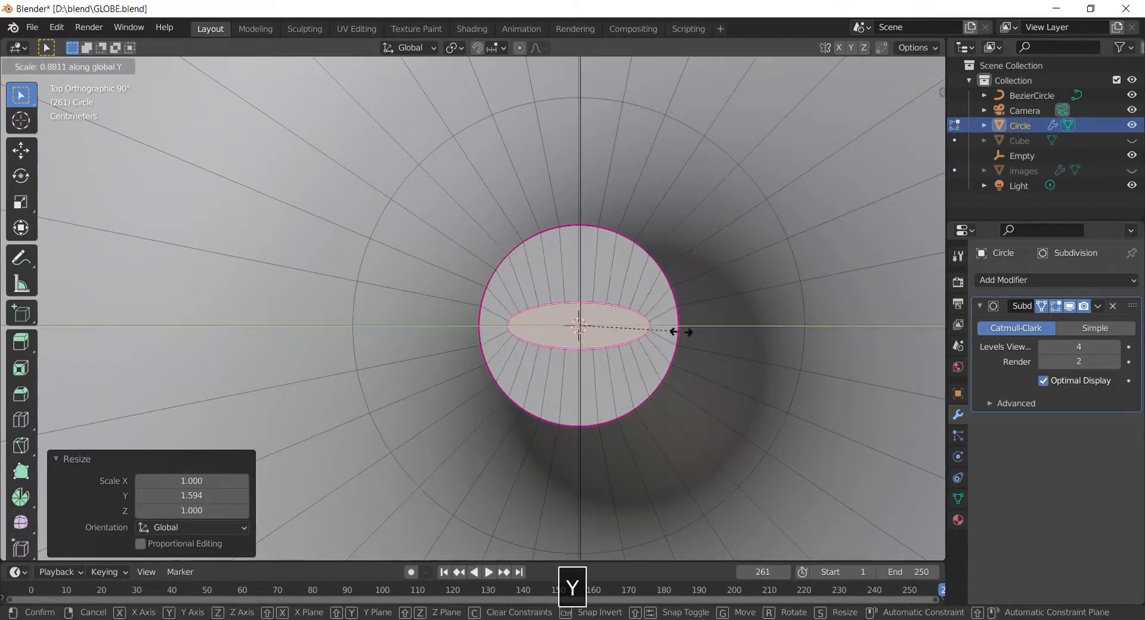
pyautogui.click(681, 332)
# Duplicate the ellipse in place and rotate the copy 90° about Z to form a cross.
pyautogui.hotkey('shift', 'd')
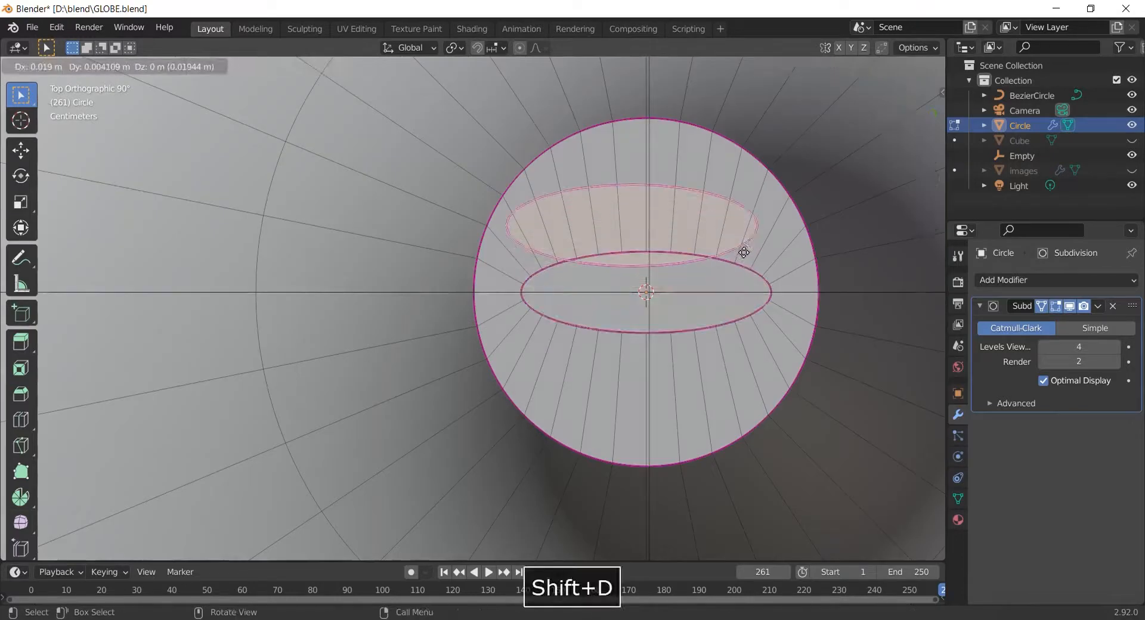
pyautogui.press('Escape')
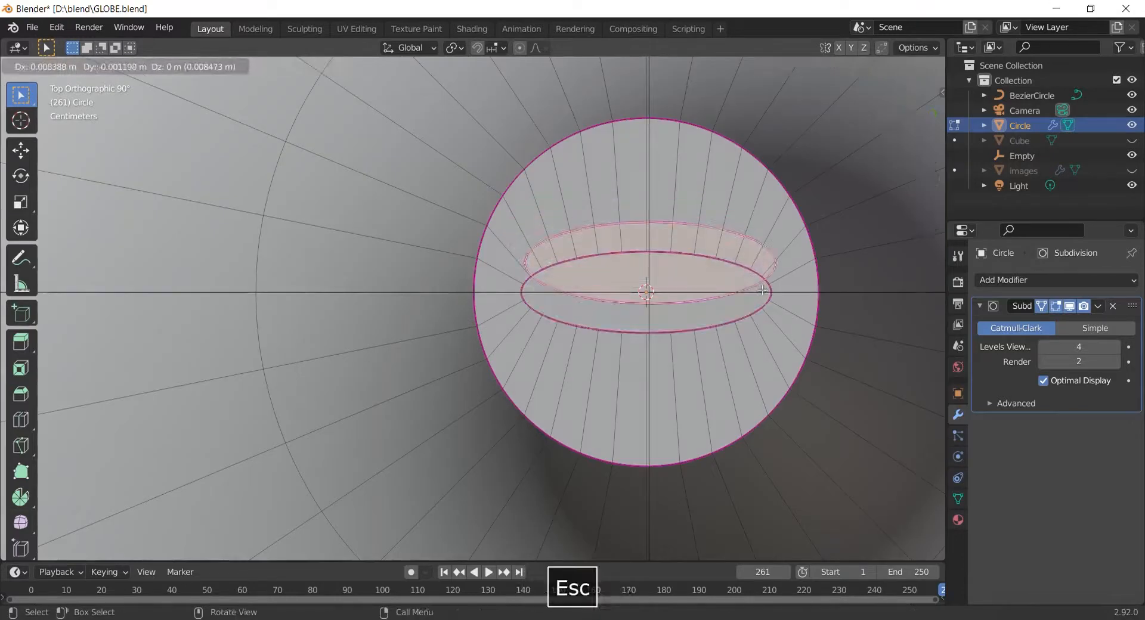
pyautogui.press('r')
pyautogui.press('z')
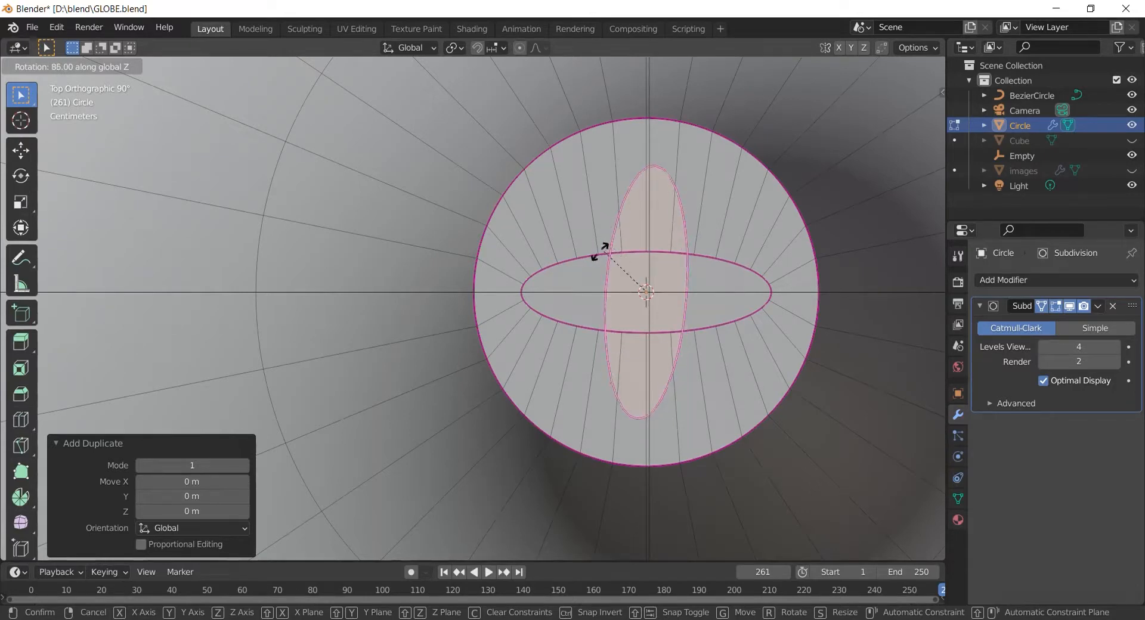
pyautogui.click(653, 321)
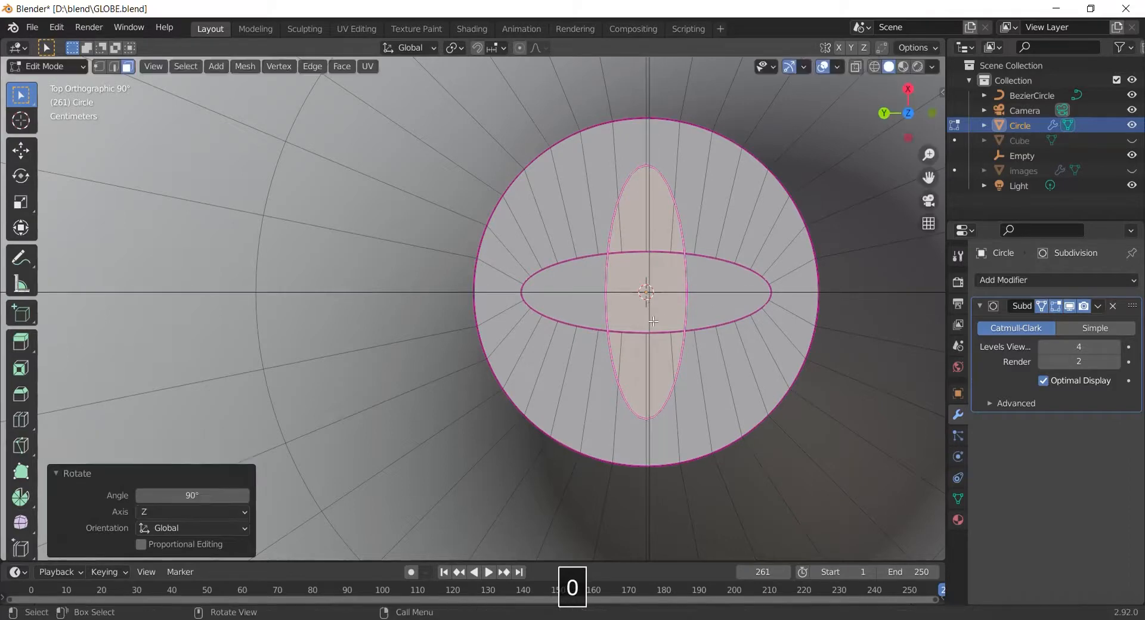
# Extrude the crossed ellipse faces upward from the column's top by about 0.0487 m.
pyautogui.keyDown('alt'); pyautogui.moveTo(653, 322); pyautogui.dragTo(711, 307, button='middle'); pyautogui.keyUp('alt')
pyautogui.press('e')
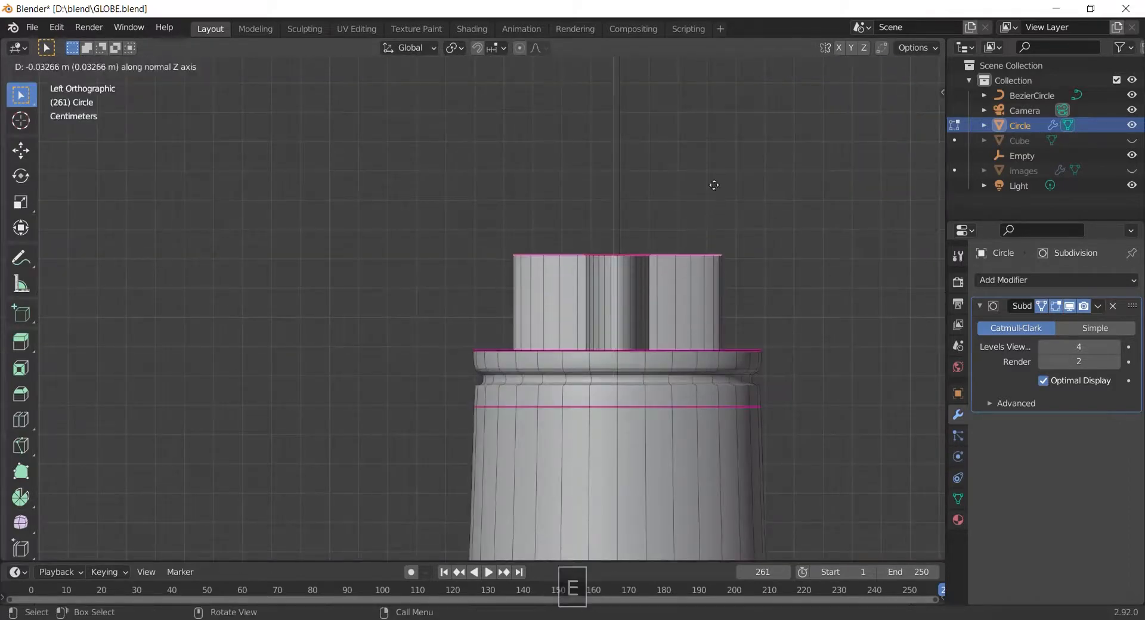
pyautogui.click(724, 162)
pyautogui.moveTo(724, 162); pyautogui.dragTo(667, 222, button='middle')
pyautogui.scroll(-2, 805, 224)
pyautogui.scroll(-9, 672, 232)
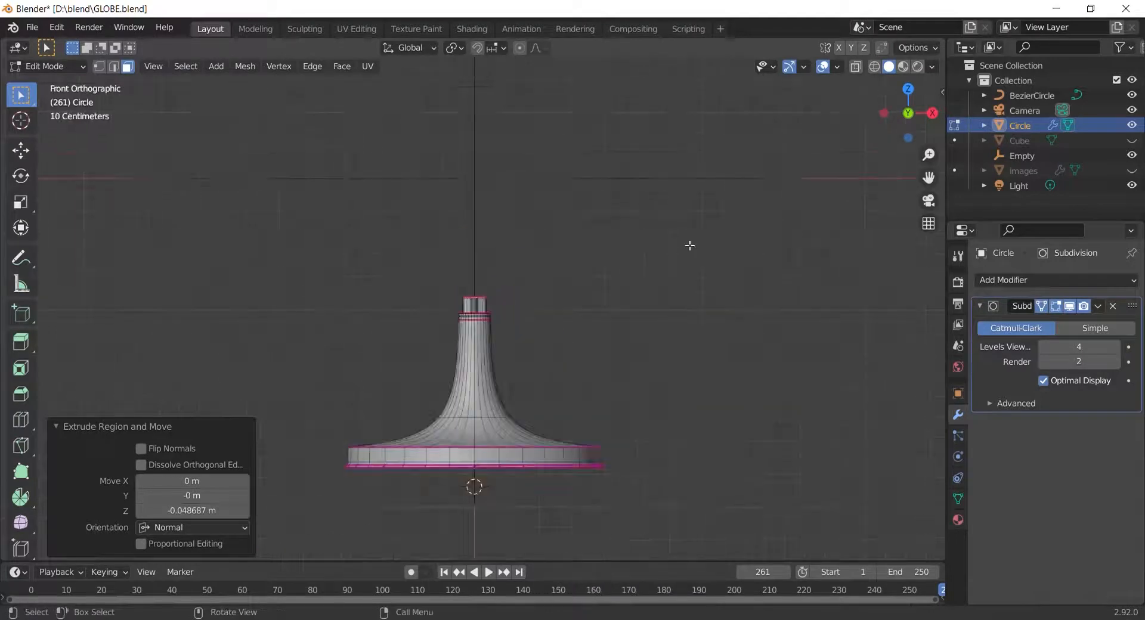
# Unhide the Cube arc and scale down the extruded top faces so the cross-shaped tip tapers beneath it.
pyautogui.scroll(1, 690, 245)
pyautogui.click(1132, 140)
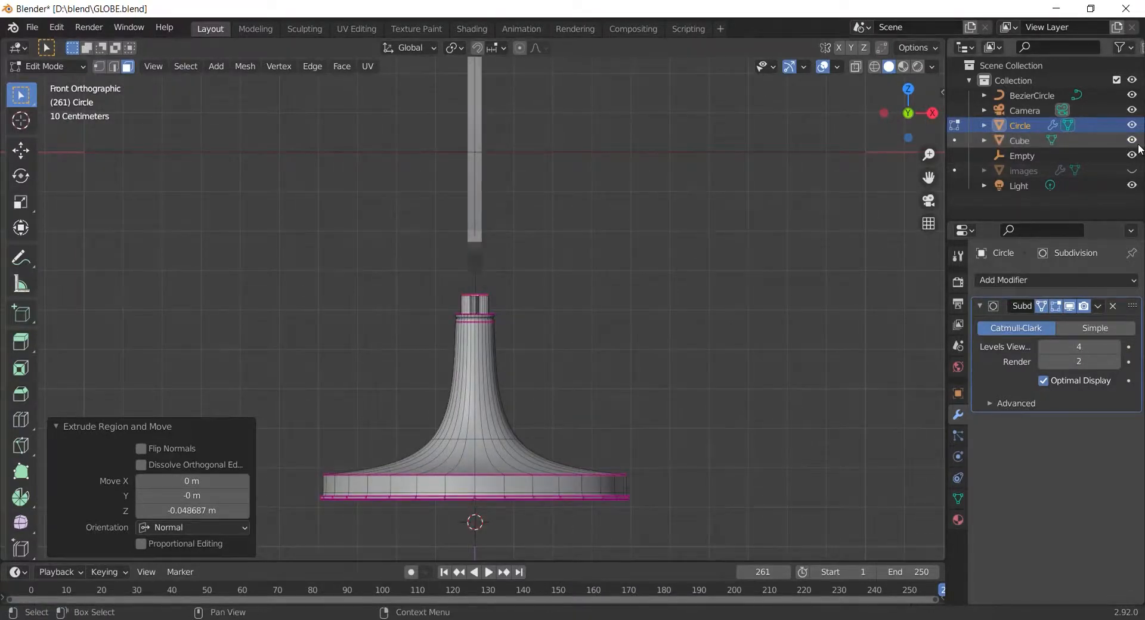
pyautogui.keyDown('alt'); pyautogui.moveTo(745, 191); pyautogui.dragTo(627, 272, button='middle'); pyautogui.keyUp('alt')
pyautogui.scroll(2, 593, 243)
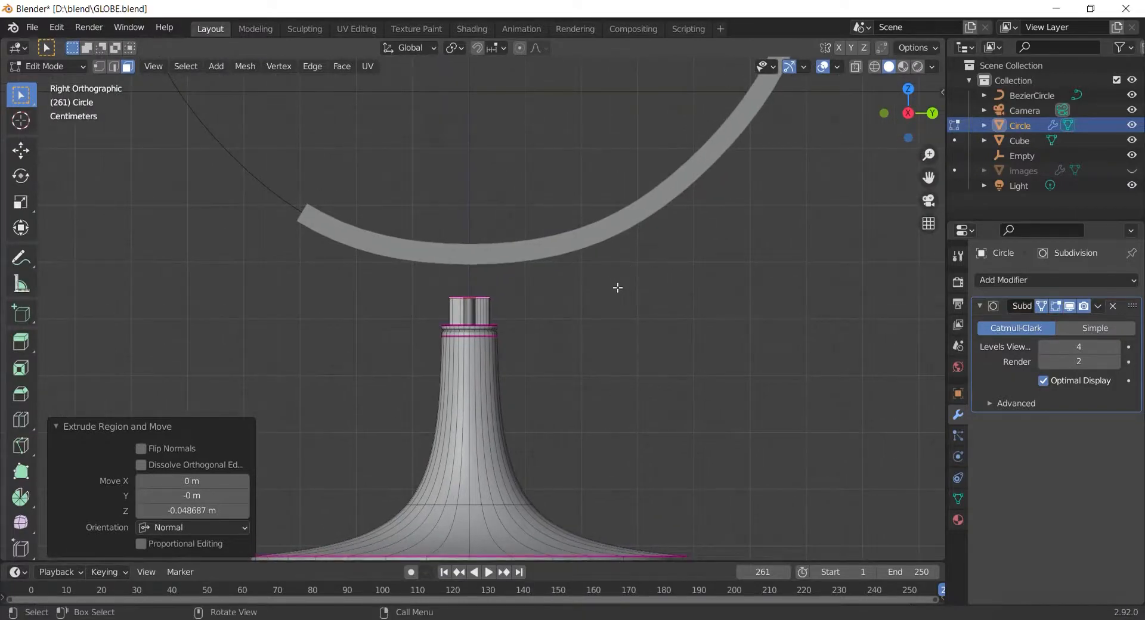
pyautogui.press('s')
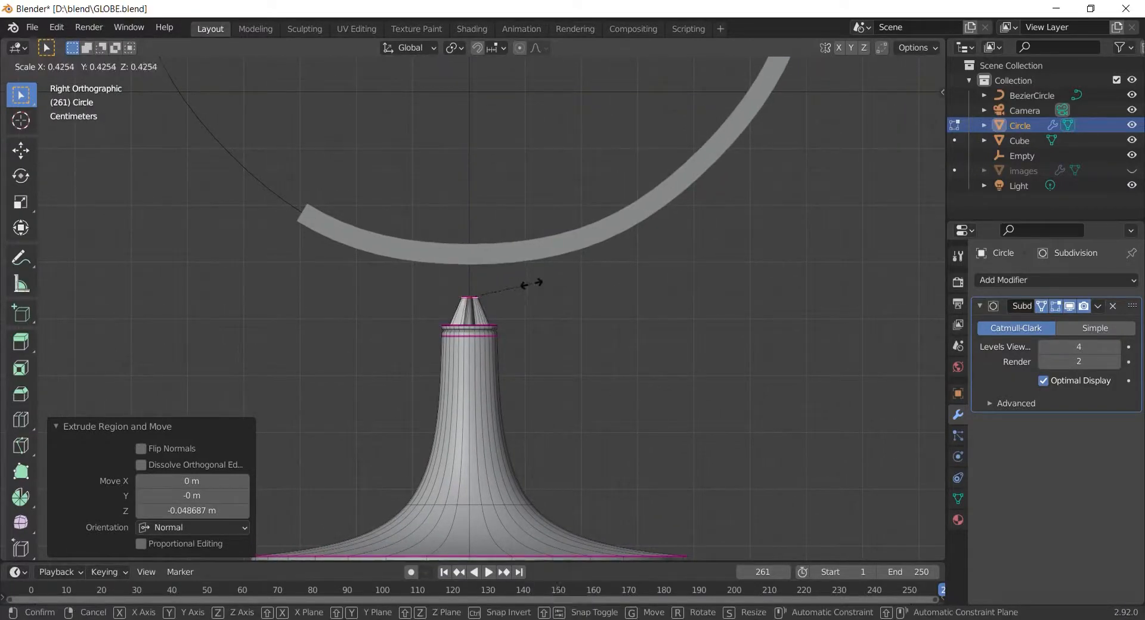
pyautogui.click(567, 301)
# Raise the whole stand along Z until its tip meets the arc's underside, and save the file.
pyautogui.press('Tab')
pyautogui.scroll(-3, 534, 350)
pyautogui.press('g')
pyautogui.press('z')
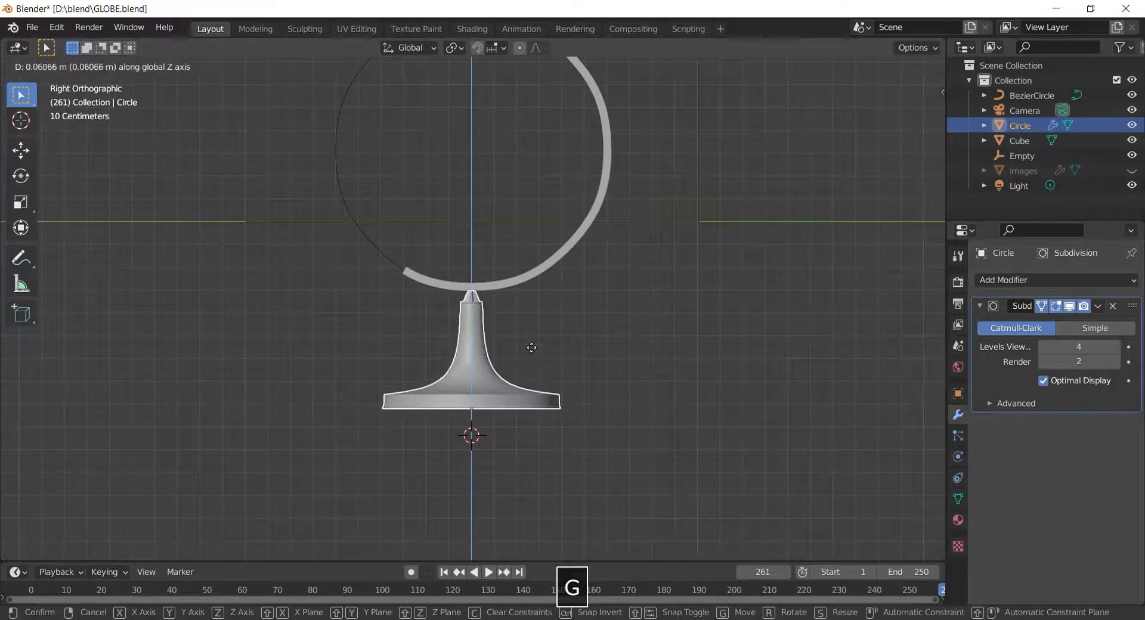
pyautogui.click(570, 317)
pyautogui.moveTo(570, 317); pyautogui.dragTo(628, 288, button='middle')
pyautogui.scroll(-5, 661, 313)
pyautogui.hotkey('ctrl', 's')
pyautogui.scroll(5, 627, 287)
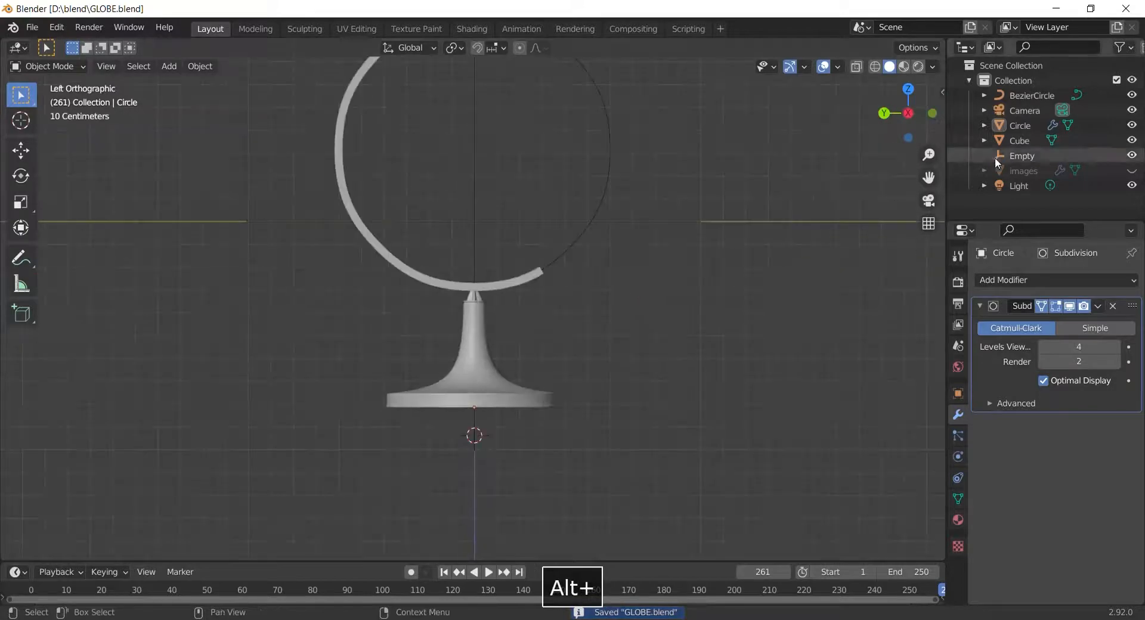
# Unhide the globe mesh named images and select the Cube arc around it.
pyautogui.click(1132, 171)
pyautogui.scroll(-3, 656, 210)
pyautogui.keyDown('shift'); pyautogui.moveTo(656, 210); pyautogui.dragTo(652, 307, button='middle'); pyautogui.keyUp('shift')
pyautogui.scroll(3, 607, 327)
pyautogui.click(607, 327)
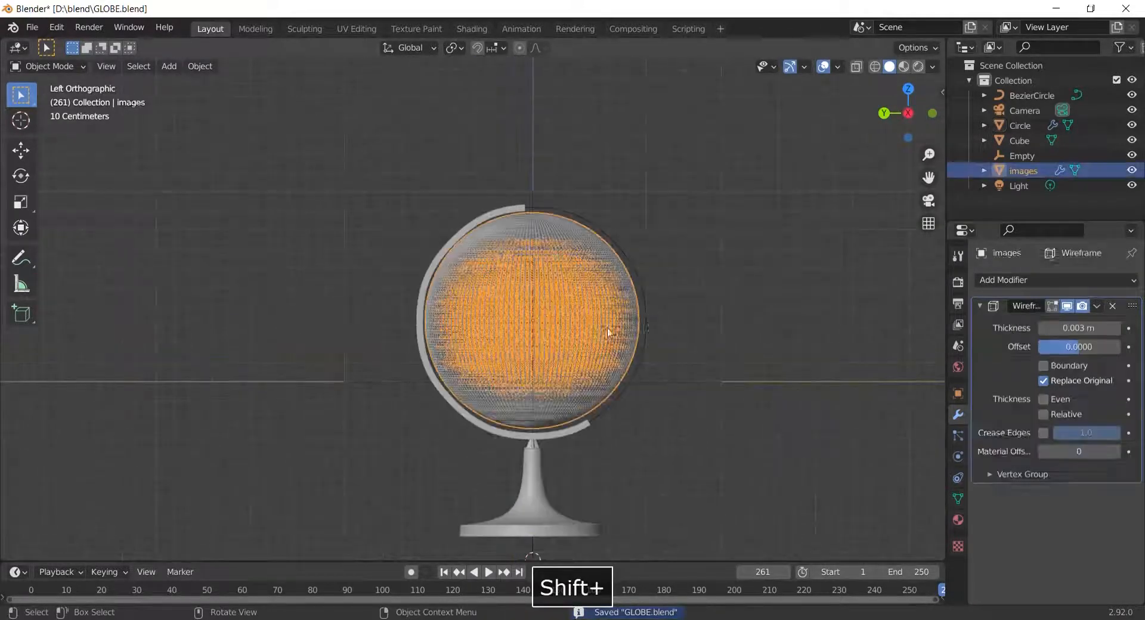
pyautogui.click(818, 330)
pyautogui.moveTo(752, 273); pyautogui.dragTo(730, 202, button='middle')
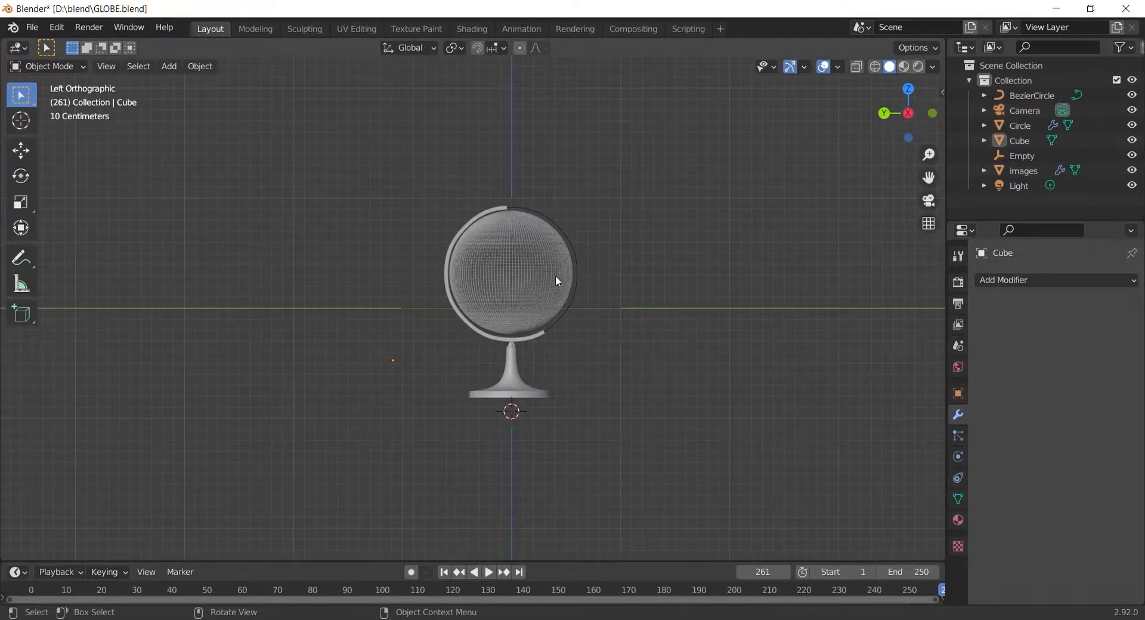
pyautogui.scroll(2, 459, 316)
pyautogui.click(465, 331)
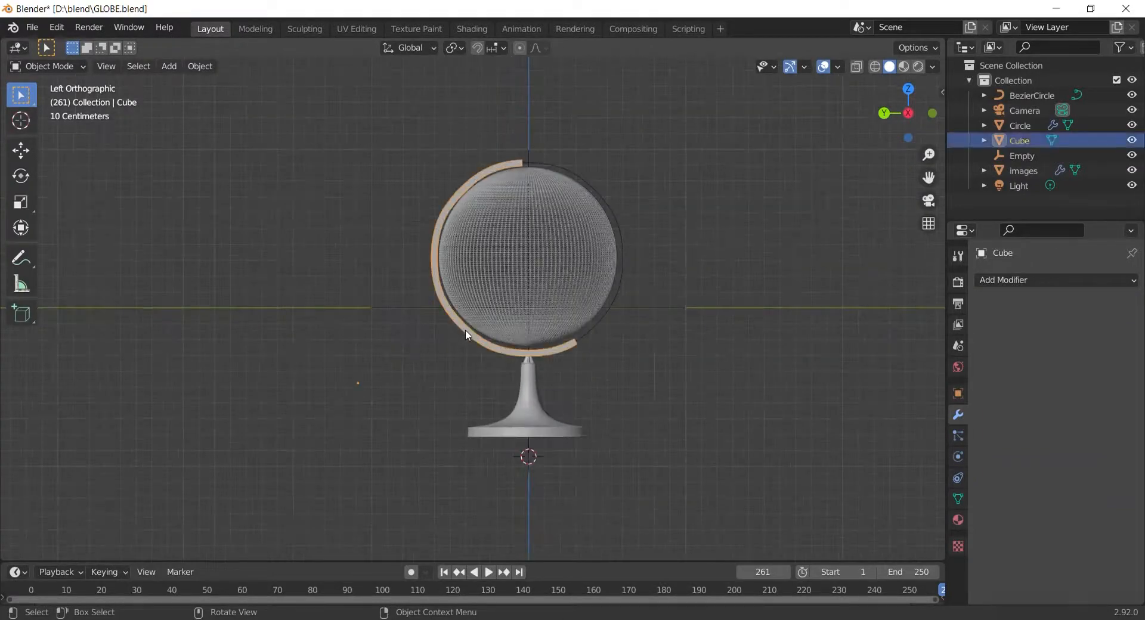
pyautogui.scroll(1, 465, 332)
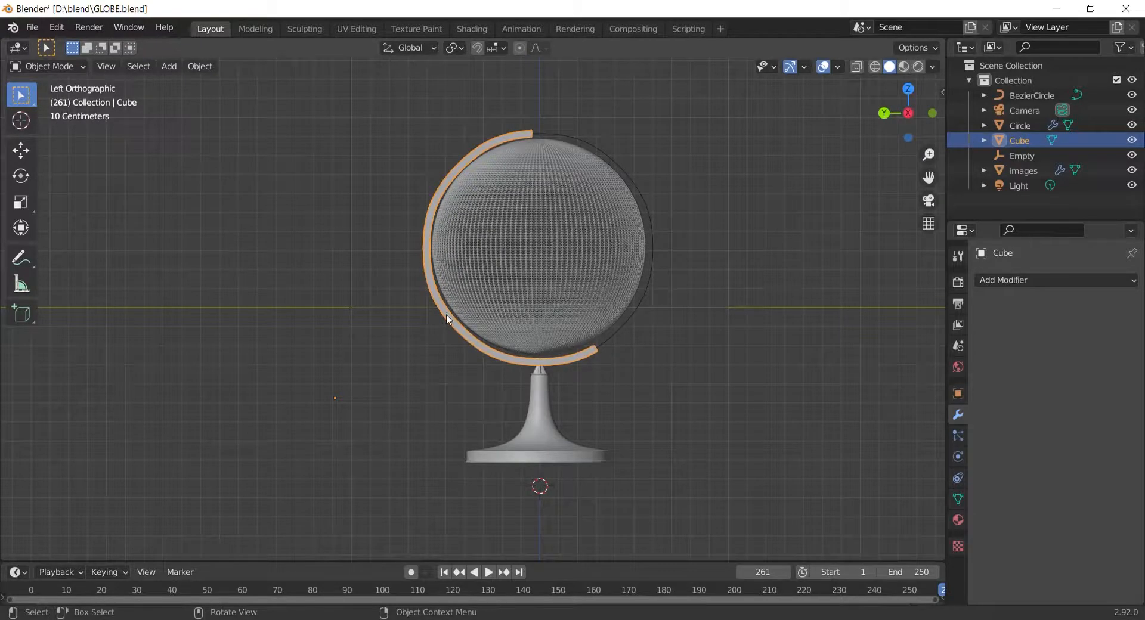
# Add a mesh circle and rotate it 90° about the Y axis.
pyautogui.hotkey('shift', 'a')
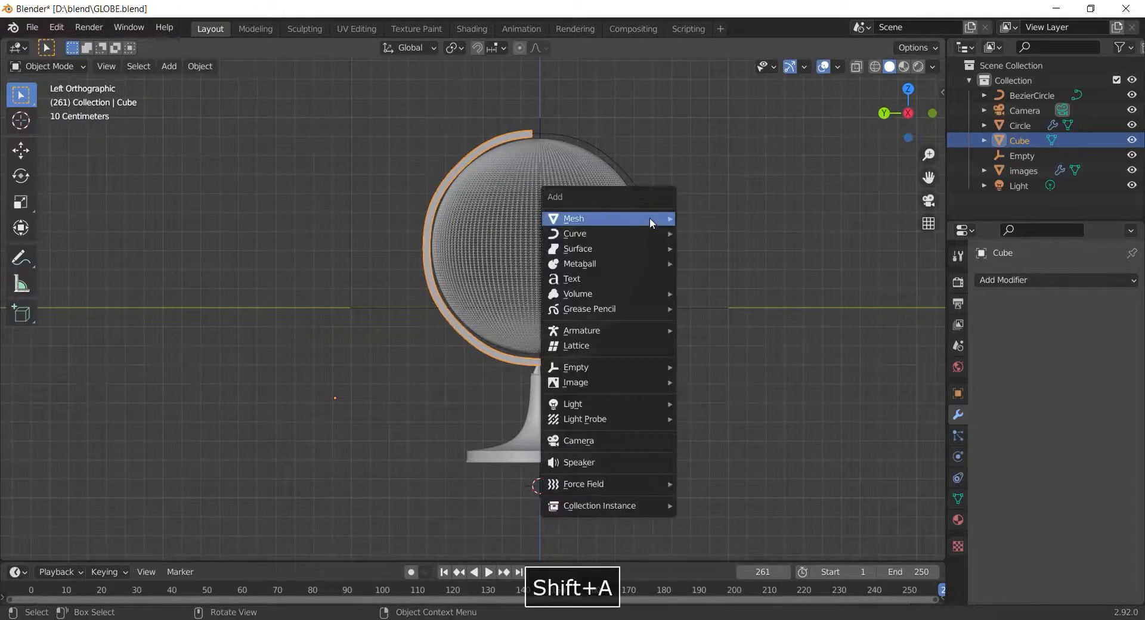
pyautogui.moveTo(649, 217)
pyautogui.click(719, 243)
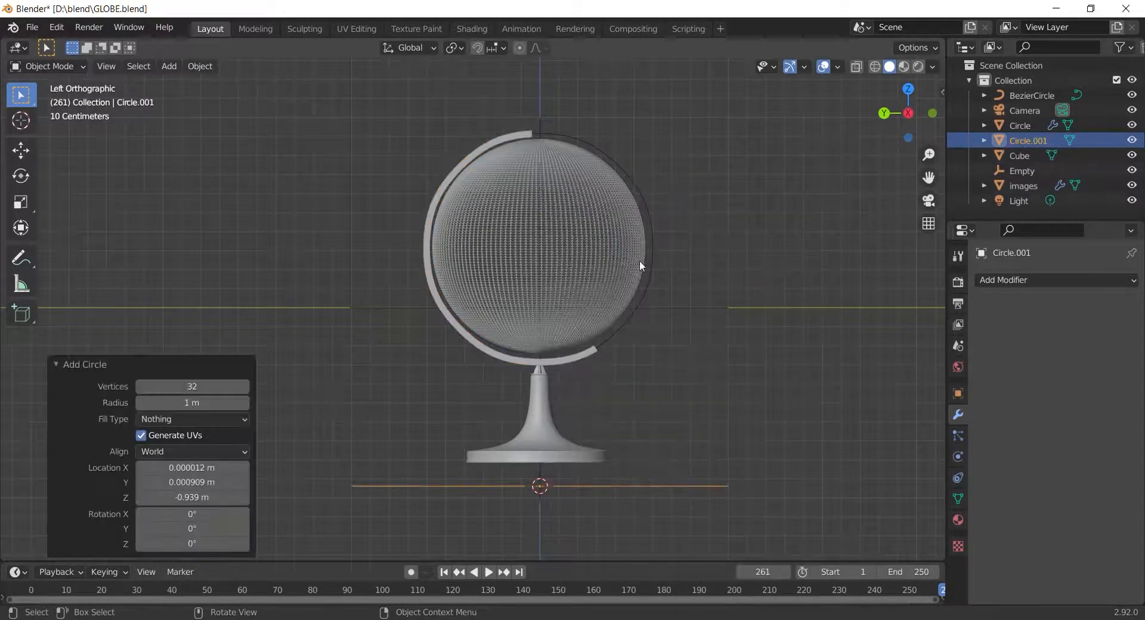
pyautogui.press('r')
pyautogui.press('x')
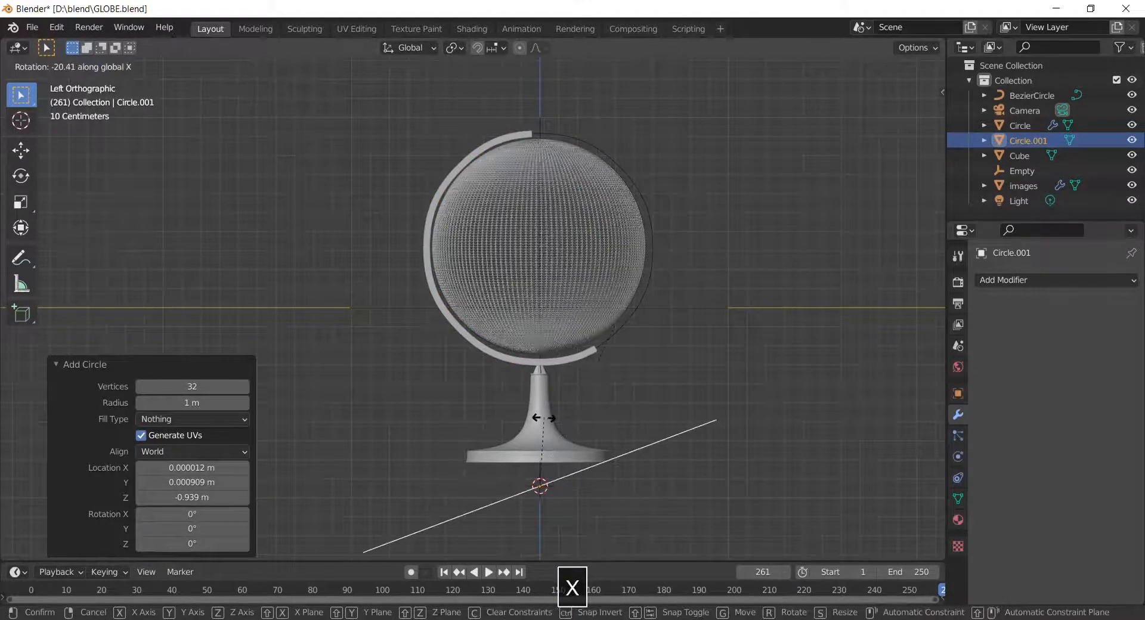
pyautogui.press('y')
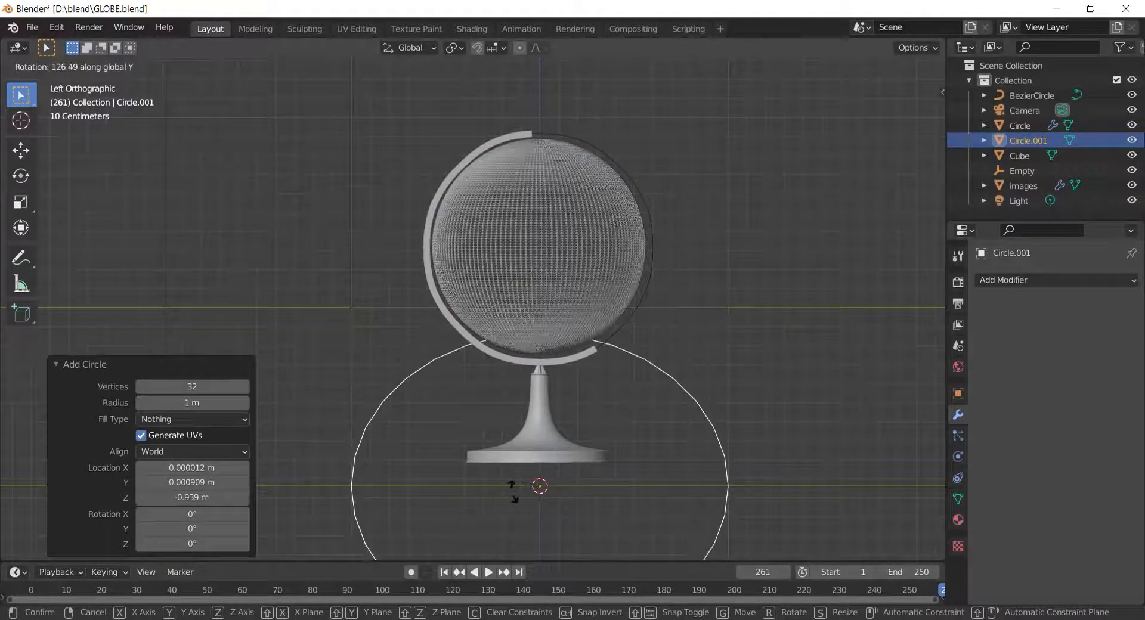
pyautogui.write('90')
pyautogui.press('Return')
pyautogui.scroll(-3, 574, 401)
pyautogui.scroll(1, 573, 402)
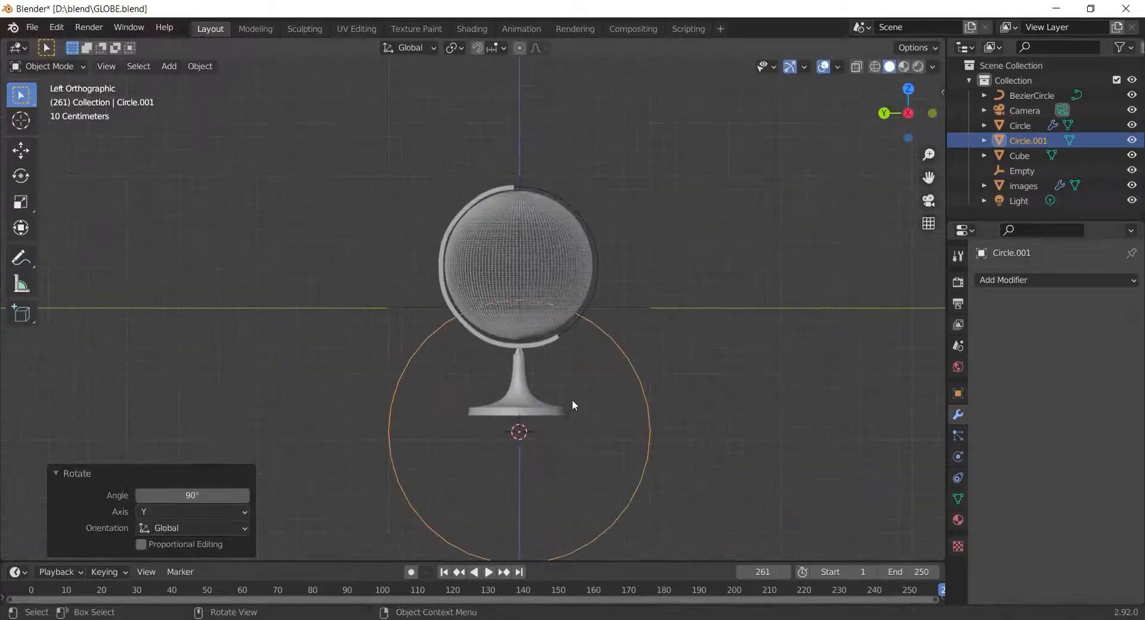
# Move the new circle up 1.1896 m along Z around the globe and scale it to 0.639.
pyautogui.press('g')
pyautogui.press('z')
pyautogui.click(570, 244)
pyautogui.press('s')
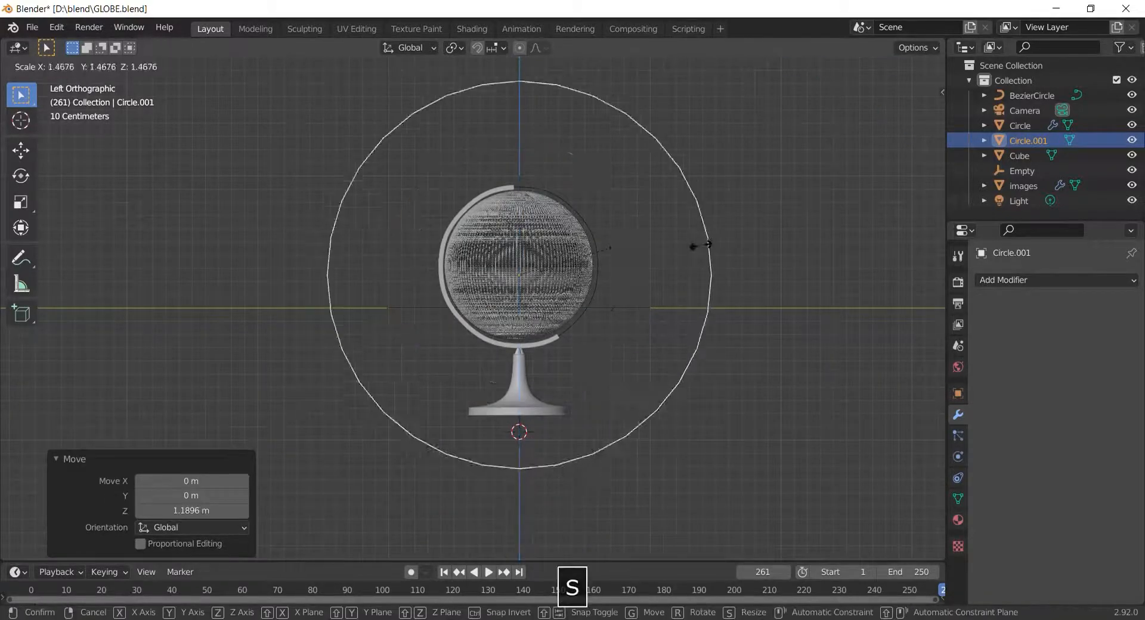
pyautogui.click(595, 247)
# Raise the circle another 0.0475 m along Z and scale it to 0.943 to fit within the arc.
pyautogui.keyDown('shift'); pyautogui.moveTo(595, 245); pyautogui.dragTo(589, 302, button='middle'); pyautogui.keyUp('shift')
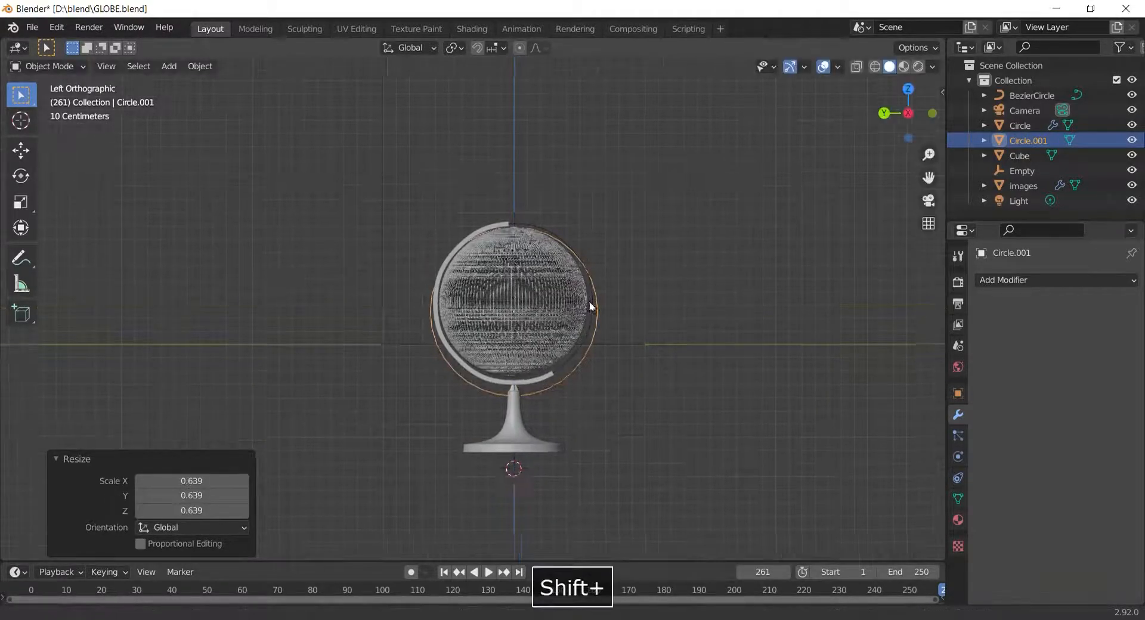
pyautogui.scroll(2, 588, 310)
pyautogui.press('g')
pyautogui.press('z')
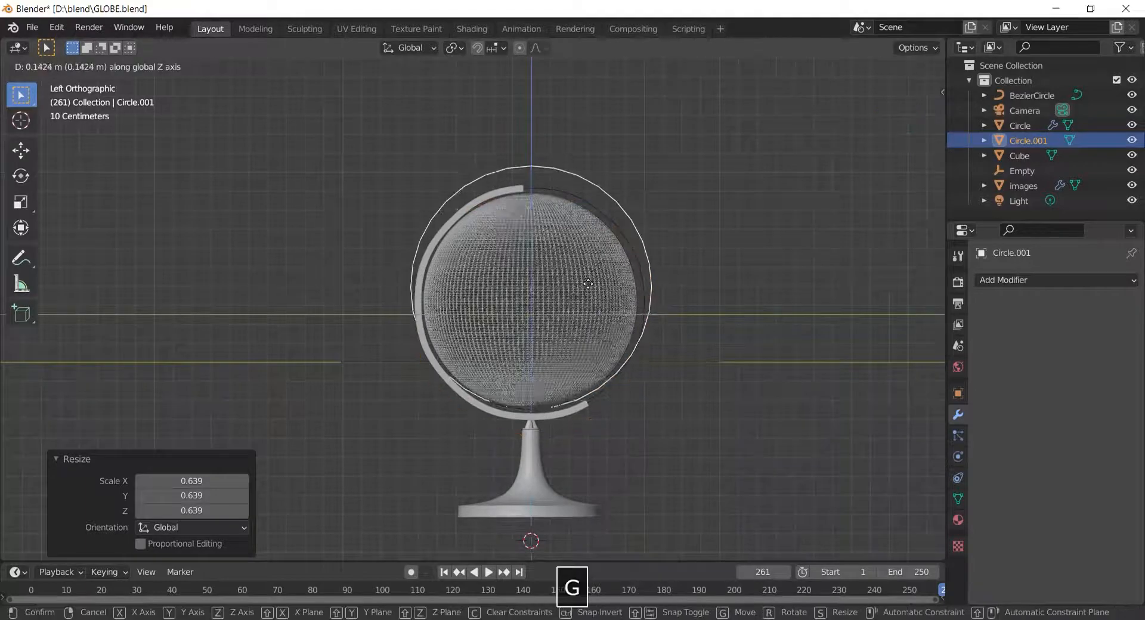
pyautogui.click(591, 307)
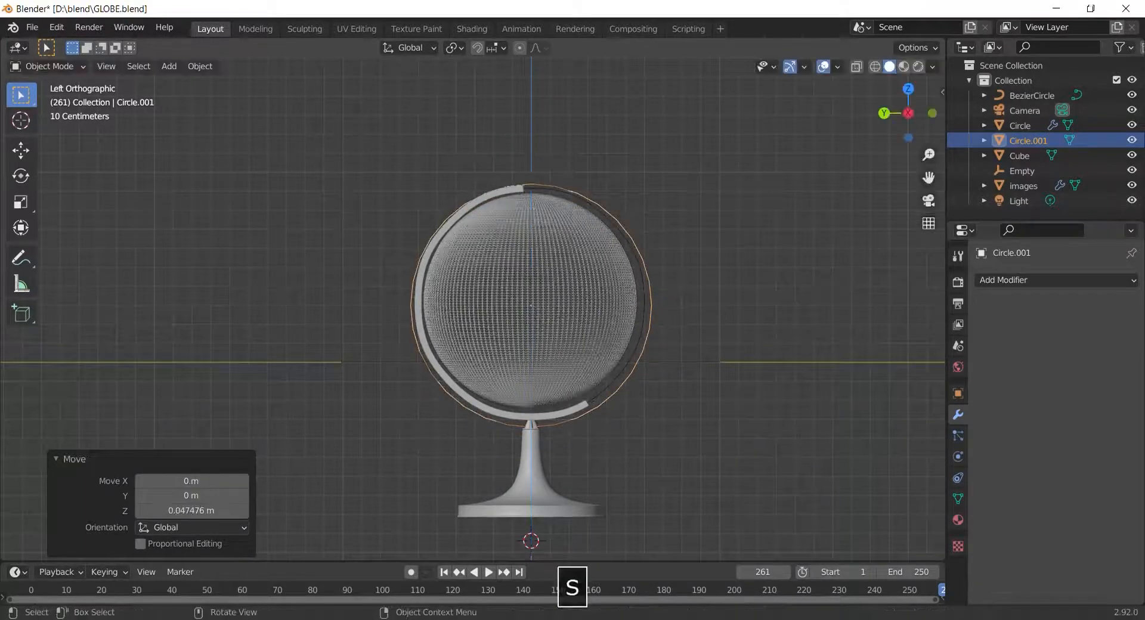
pyautogui.press('s')
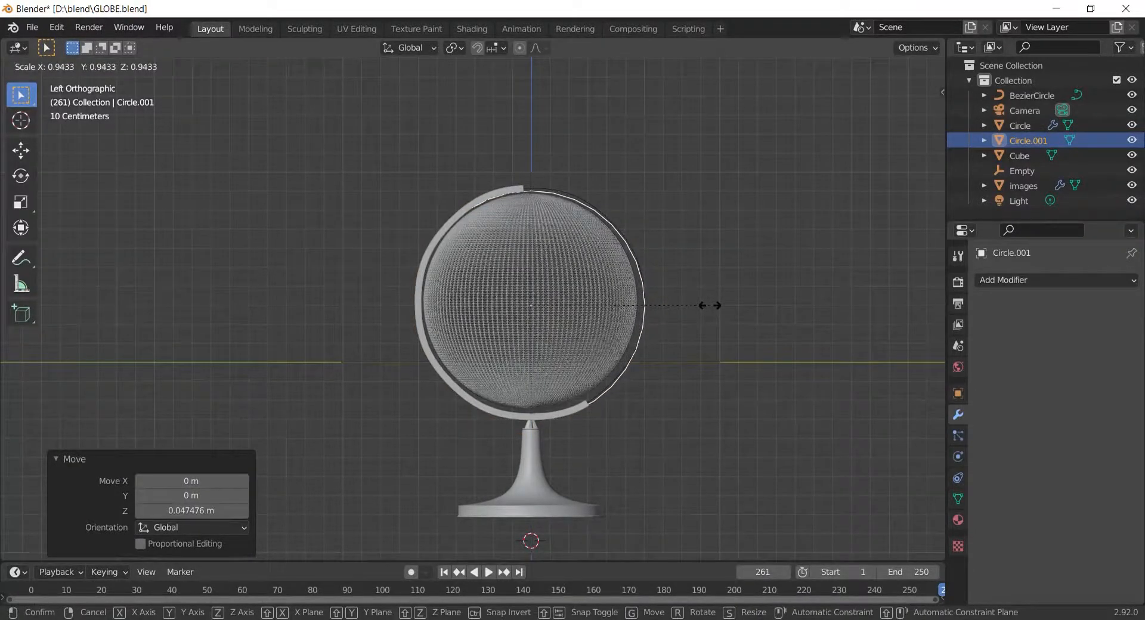
pyautogui.click(709, 306)
# Raise the circle about 0.019 m along Z so its outline lines up with the arc.
pyautogui.keyDown('shift'); pyautogui.moveTo(709, 305); pyautogui.dragTo(706, 323, button='middle'); pyautogui.keyUp('shift')
pyautogui.press('g')
pyautogui.press('y')
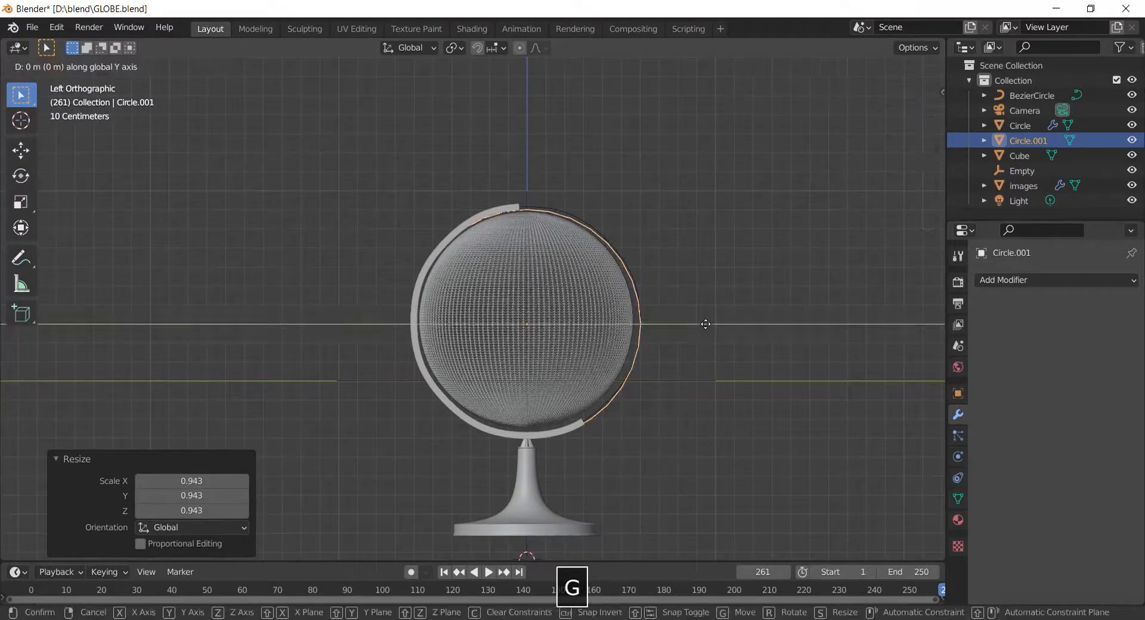
pyautogui.press('z')
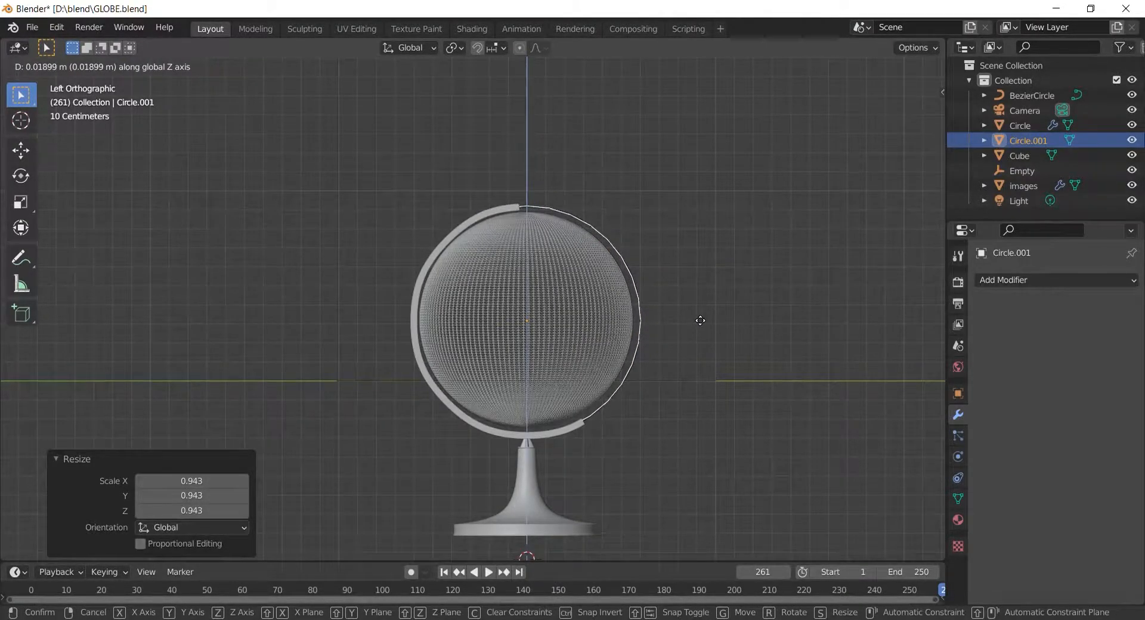
pyautogui.click(700, 321)
# Hide the Cube arc and extrude the circle about 0.057 m along negative X into a band.
pyautogui.click(421, 335)
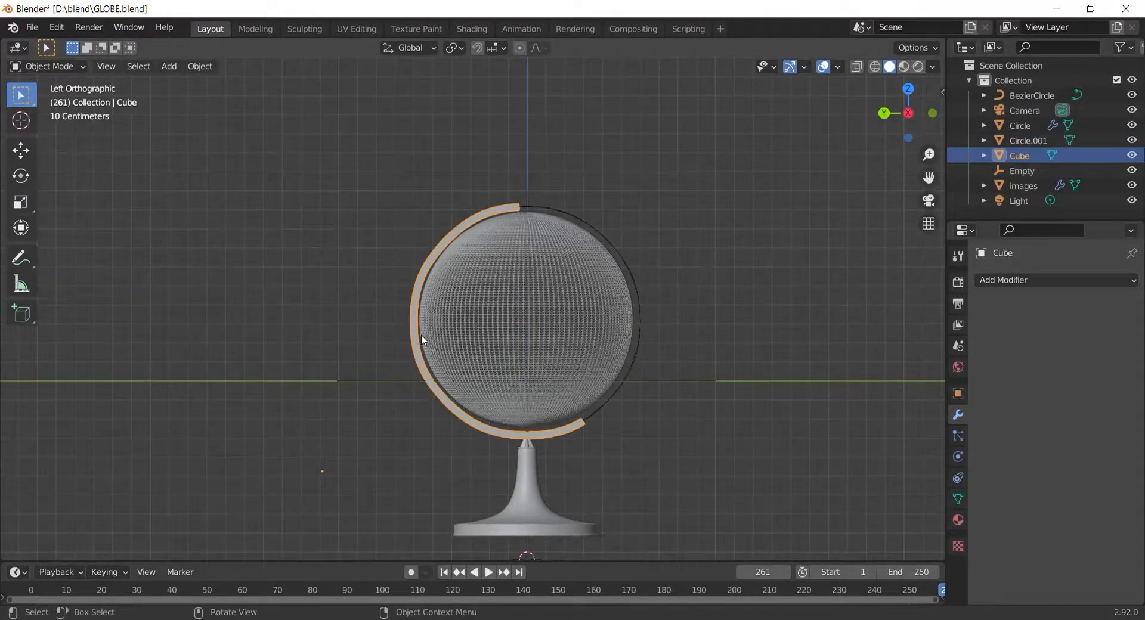
pyautogui.press('h')
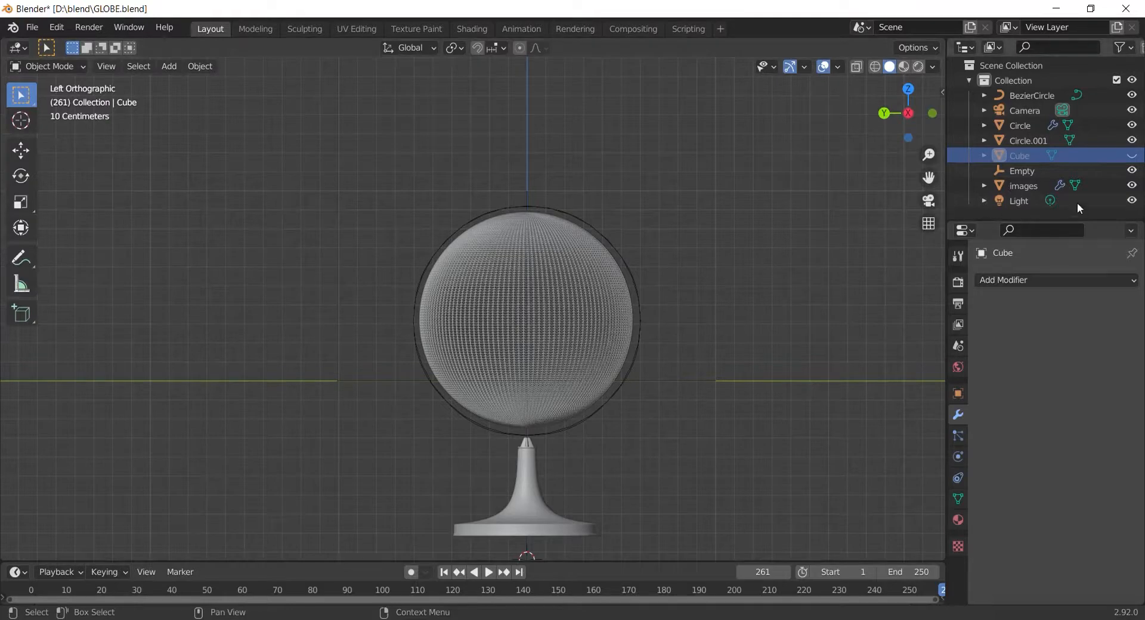
pyautogui.click(1098, 145)
pyautogui.press('ctrl+KP_1')
pyautogui.press('Tab')
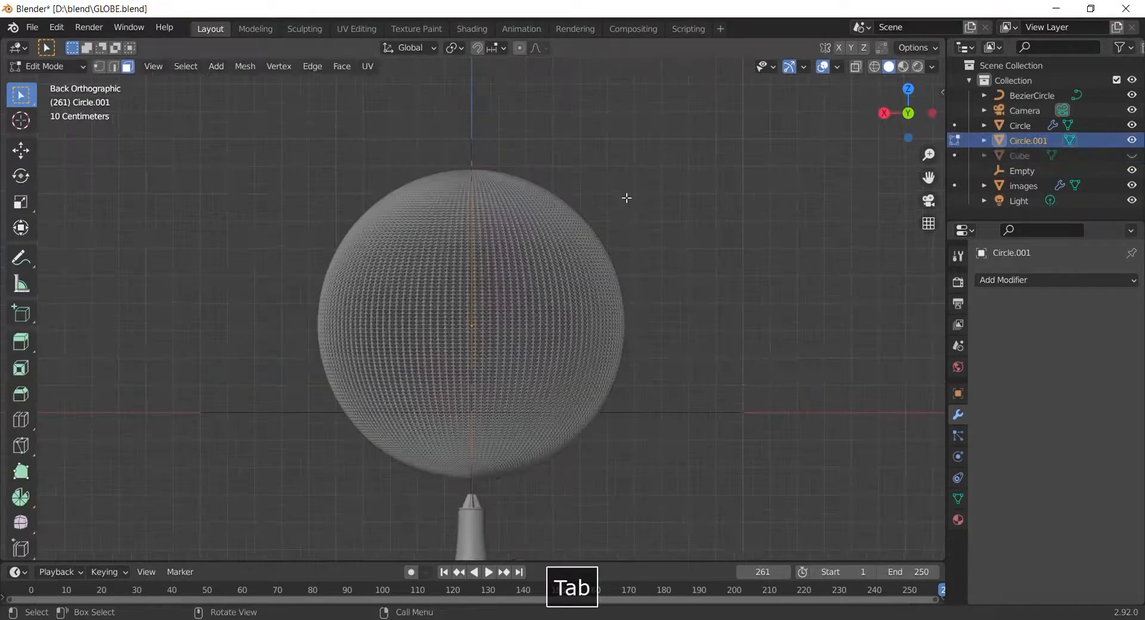
pyautogui.press('e')
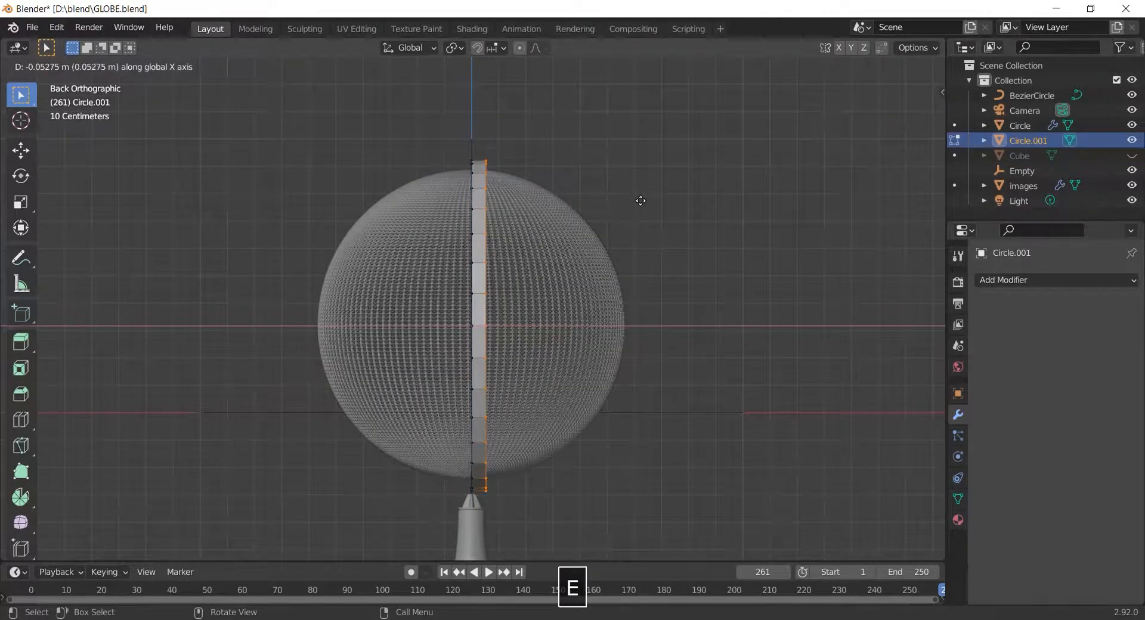
pyautogui.click(644, 184)
pyautogui.moveTo(644, 183); pyautogui.dragTo(546, 195, button='middle')
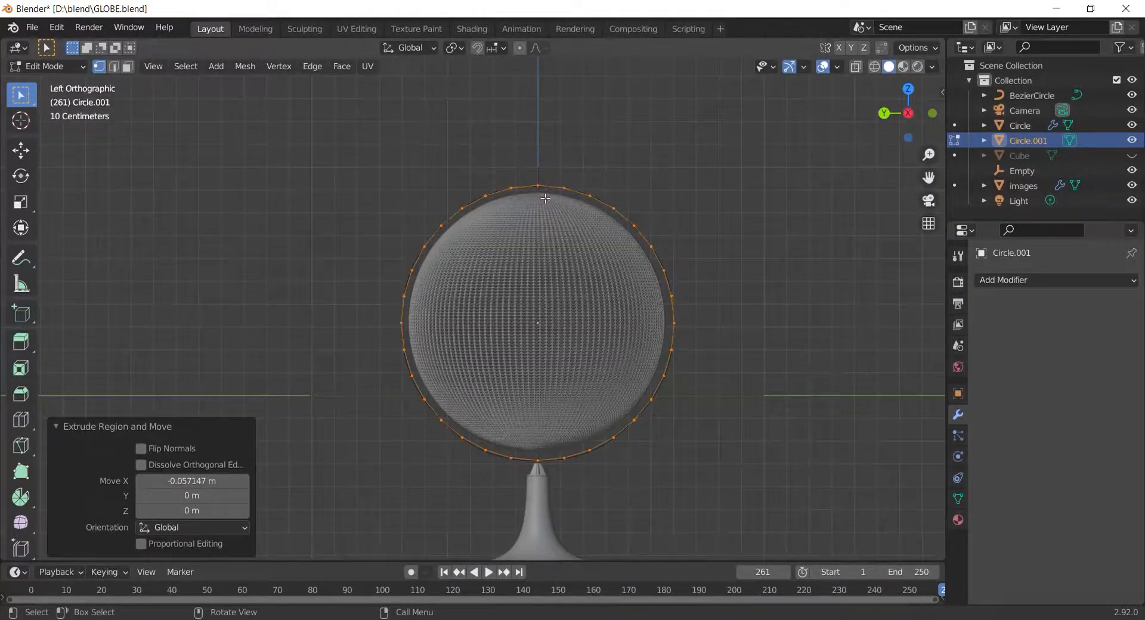
# Delete the band's vertices on the negative Y side of the globe, leaving an open arc.
pyautogui.press('Tab')
pyautogui.press('Tab')
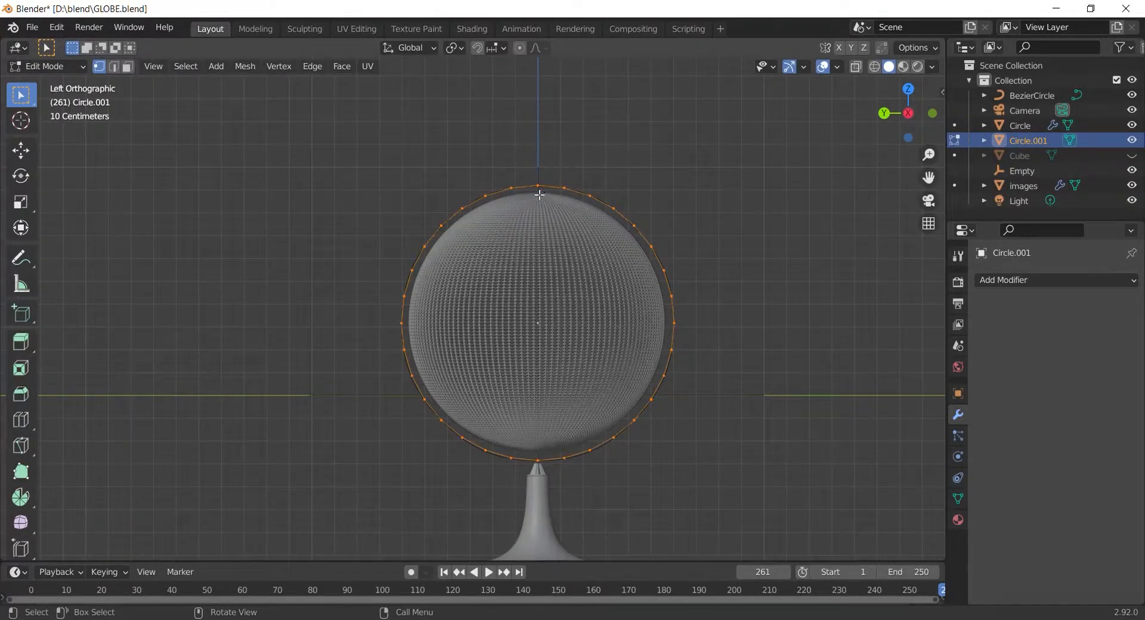
pyautogui.scroll(-2, 539, 183)
pyautogui.press('1')
pyautogui.click(626, 269)
pyautogui.scroll(2, 600, 214)
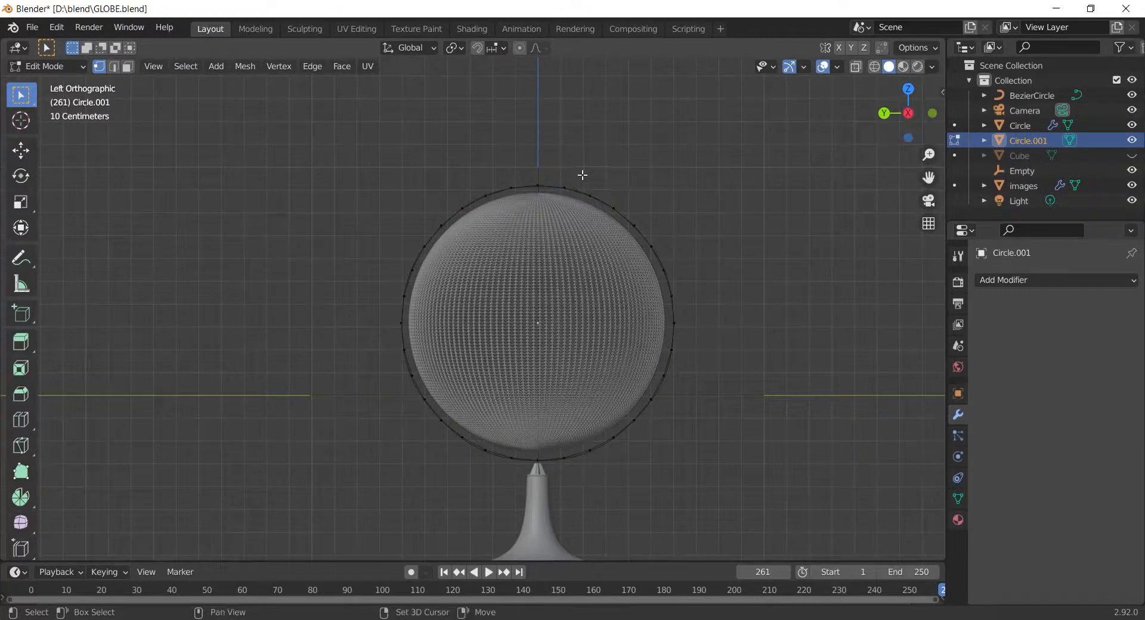
pyautogui.hotkey('alt', 'z')
pyautogui.moveTo(582, 175)
pyautogui.keyDown('shift'); pyautogui.mouseDown()
pyautogui.moveTo(772, 401)
pyautogui.moveTo(778, 426)
pyautogui.mouseUp(); pyautogui.keyUp('shift')
pyautogui.press('z')
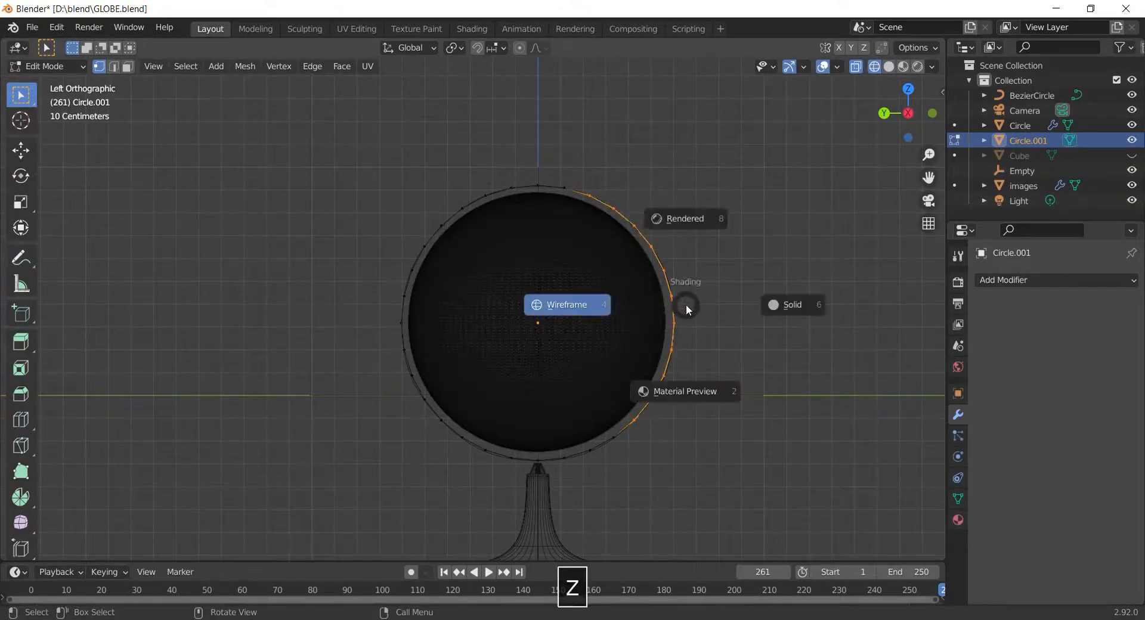
pyautogui.press('x')
pyautogui.click(686, 304)
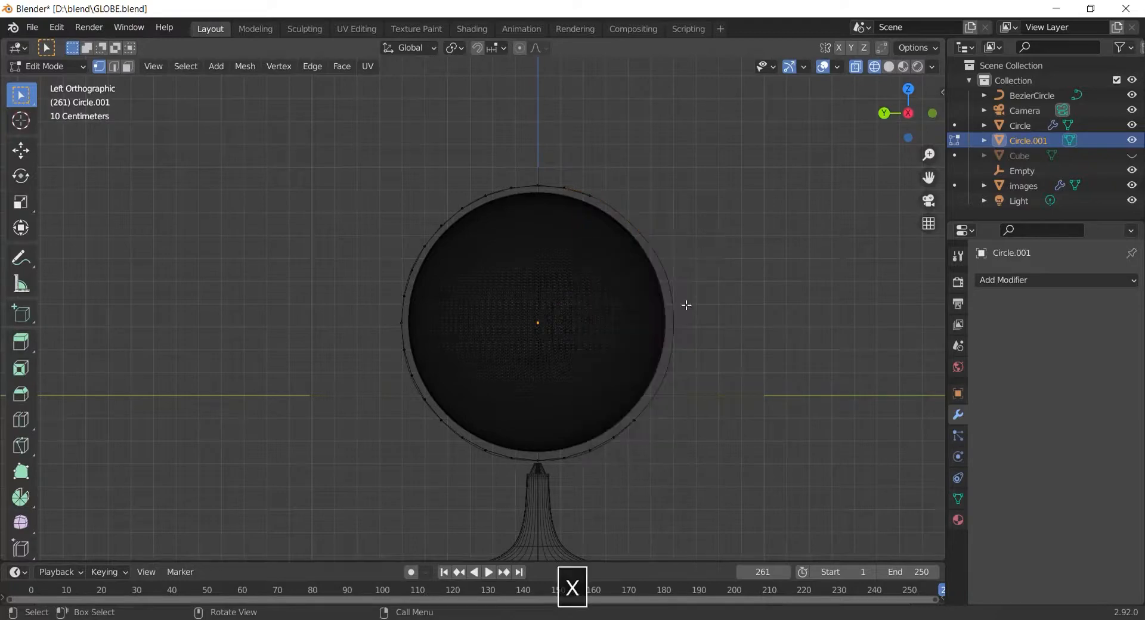
pyautogui.press('Tab')
# Add a Solidify modifier to the open band and set its thickness to 0.04 m.
pyautogui.moveTo(686, 304)
pyautogui.mouseDown(button='middle')
pyautogui.moveTo(552, 367)
pyautogui.moveTo(566, 373)
pyautogui.mouseUp(button='middle')
pyautogui.hotkey('shift', 'z')
pyautogui.scroll(-1, 597, 350)
pyautogui.scroll(1, 567, 373)
pyautogui.click(688, 338)
pyautogui.moveTo(688, 338); pyautogui.dragTo(770, 276, button='middle')
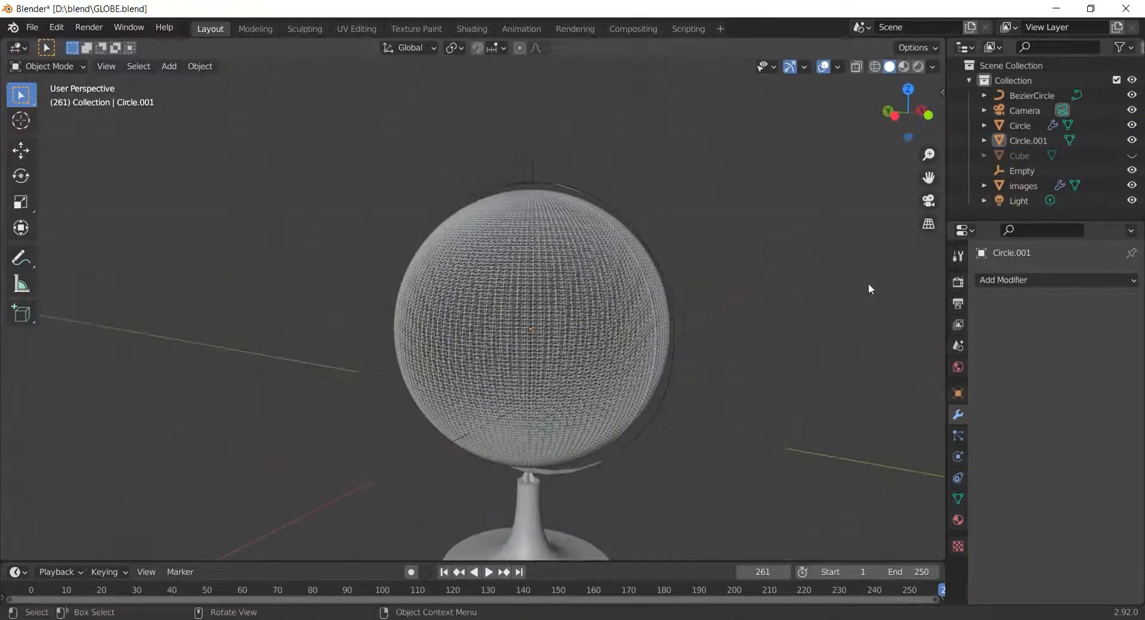
pyautogui.click(577, 188)
pyautogui.moveTo(578, 188); pyautogui.dragTo(668, 274, button='middle')
pyautogui.click(1067, 281)
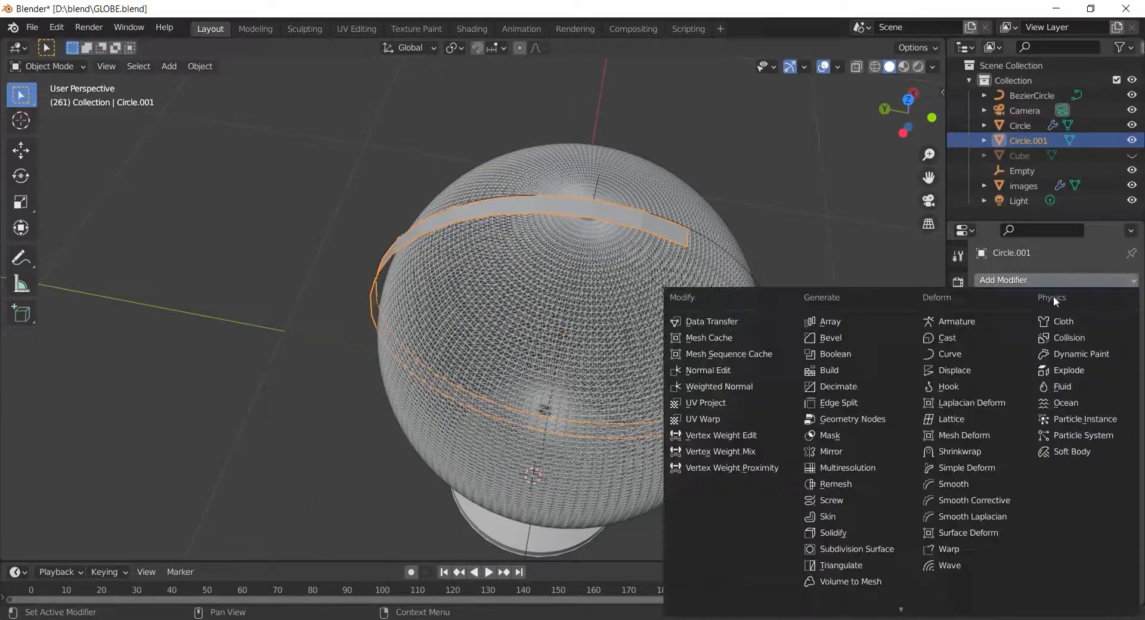
pyautogui.click(875, 533)
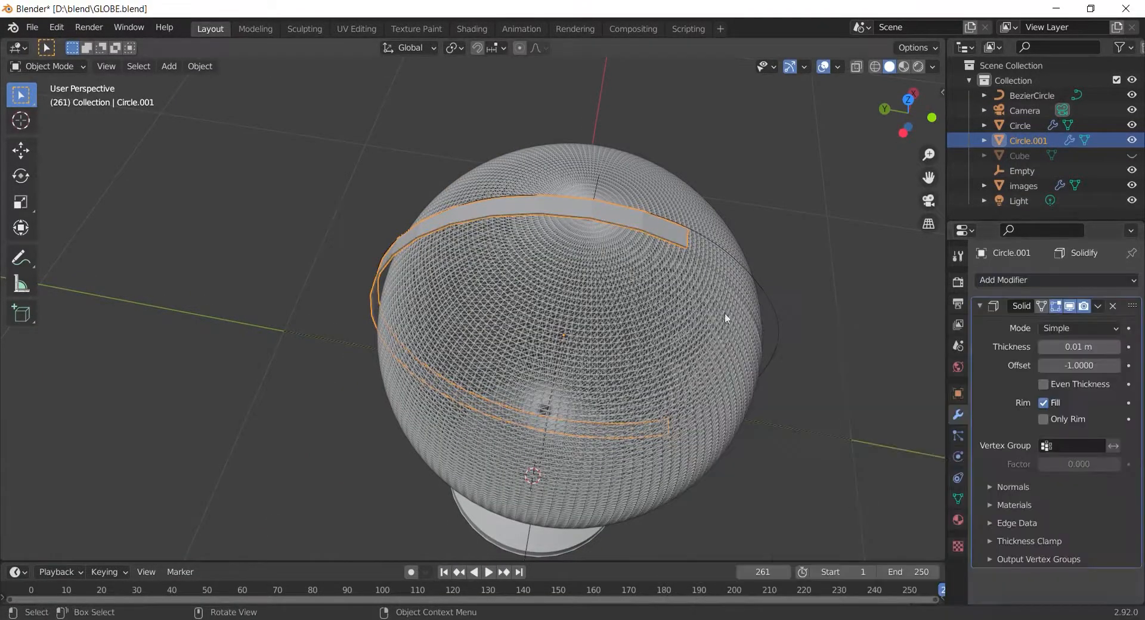
pyautogui.moveTo(727, 316); pyautogui.dragTo(775, 280, button='middle')
pyautogui.moveTo(1080, 346)
pyautogui.mouseDown()
pyautogui.moveTo(1103, 347)
pyautogui.moveTo(1074, 346)
pyautogui.mouseUp()
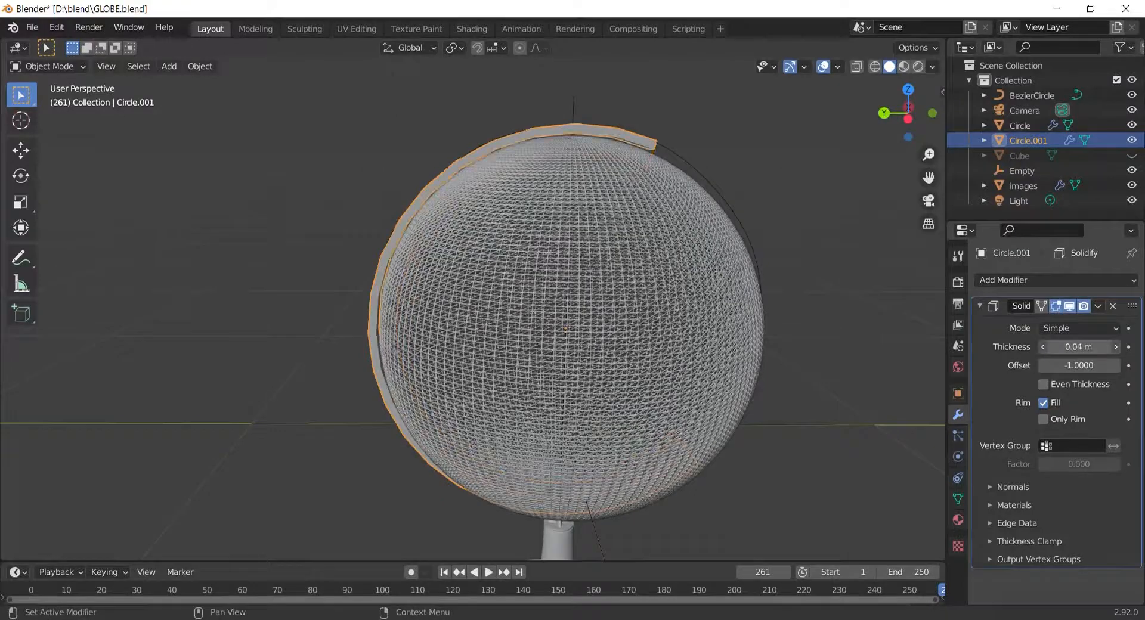
# Rotate the thickened arc about -17.3° in the left view so its upper end sits above the globe.
pyautogui.keyDown('alt'); pyautogui.moveTo(769, 352); pyautogui.dragTo(832, 310, button='middle'); pyautogui.keyUp('alt')
pyautogui.scroll(-3, 814, 350)
pyautogui.click(813, 350)
pyautogui.scroll(1, 687, 320)
pyautogui.click(649, 376)
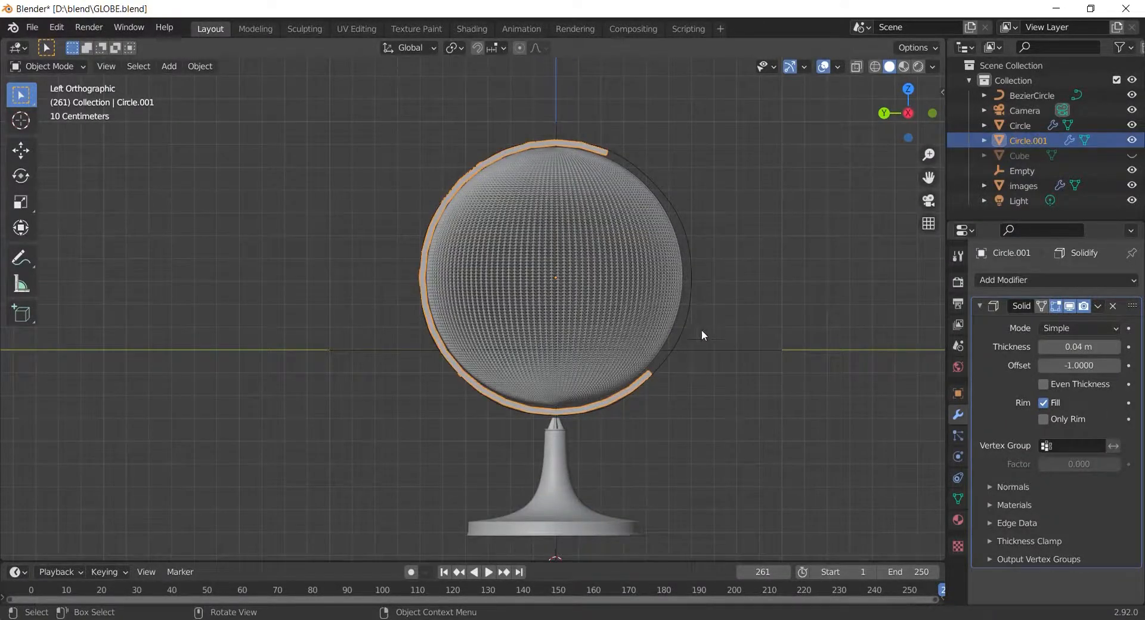
pyautogui.press('r')
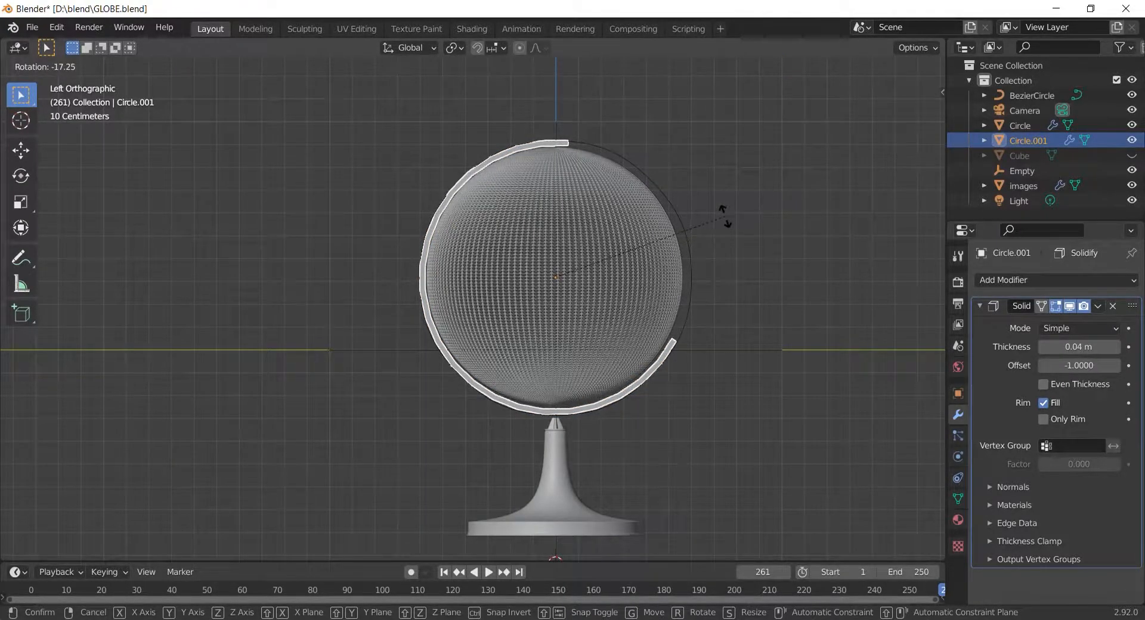
pyautogui.click(724, 216)
# Shift the arc about 0.0158 m along Y and 0.0026 m along Z around the globe.
pyautogui.press('g')
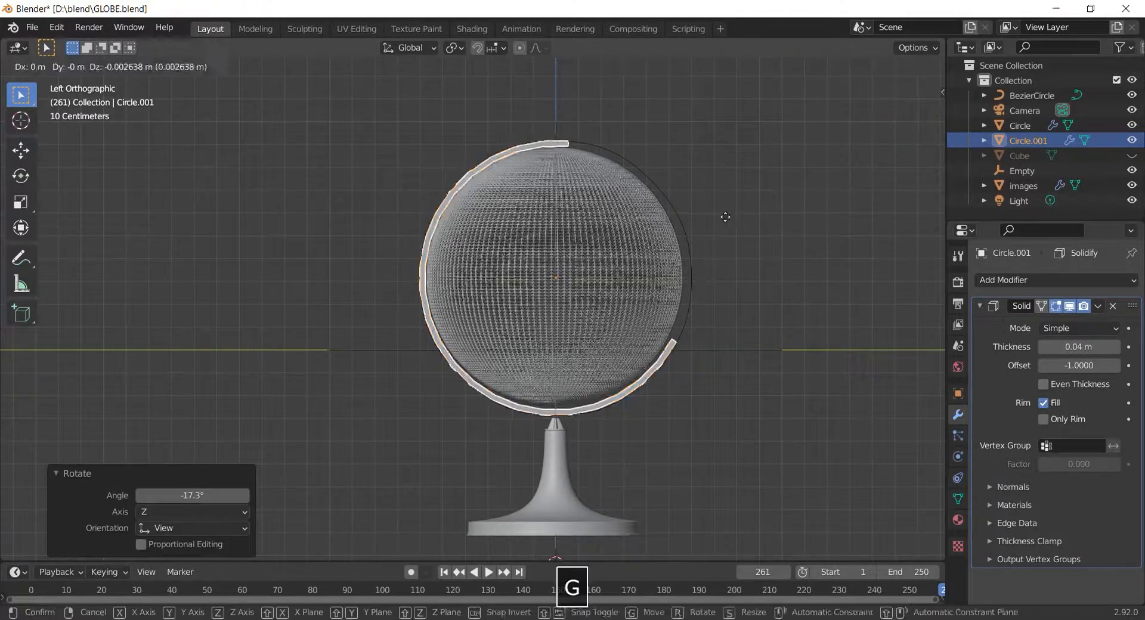
pyautogui.click(722, 221)
pyautogui.press('g')
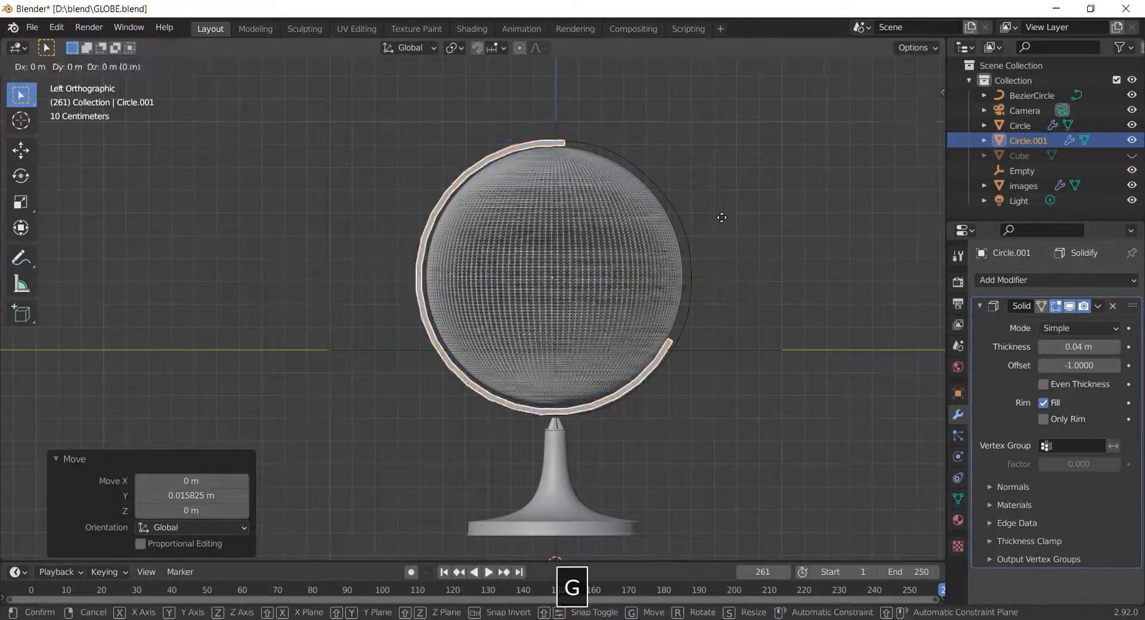
pyautogui.press('y')
pyautogui.press('z')
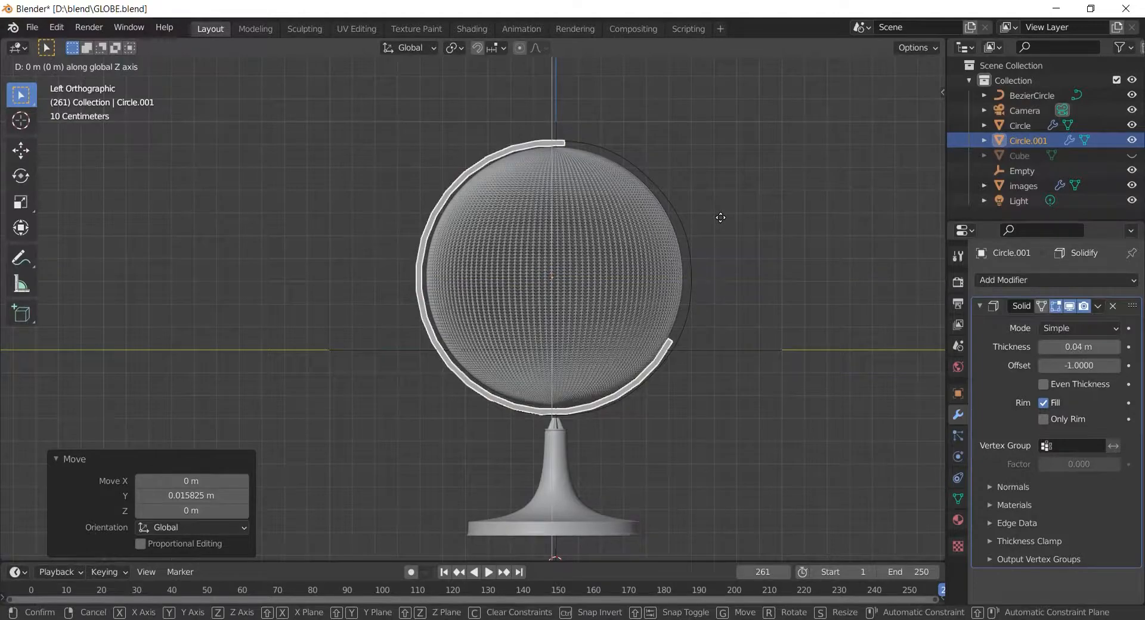
pyautogui.click(736, 259)
# Delete the end face at the arc's lower open end to shorten it.
pyautogui.moveTo(736, 259); pyautogui.dragTo(754, 227, button='middle')
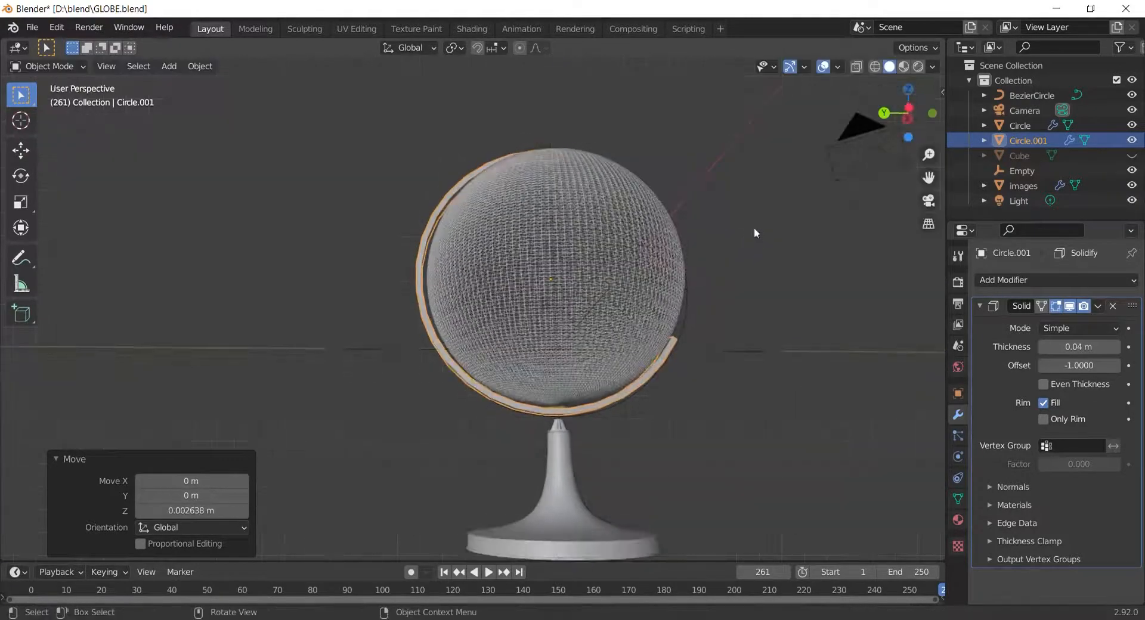
pyautogui.press('ctrl+KP_3')
pyautogui.press('Tab')
pyautogui.hotkey('shift', 'z')
pyautogui.keyDown('shift'); pyautogui.moveTo(640, 327); pyautogui.dragTo(708, 372); pyautogui.keyUp('shift')
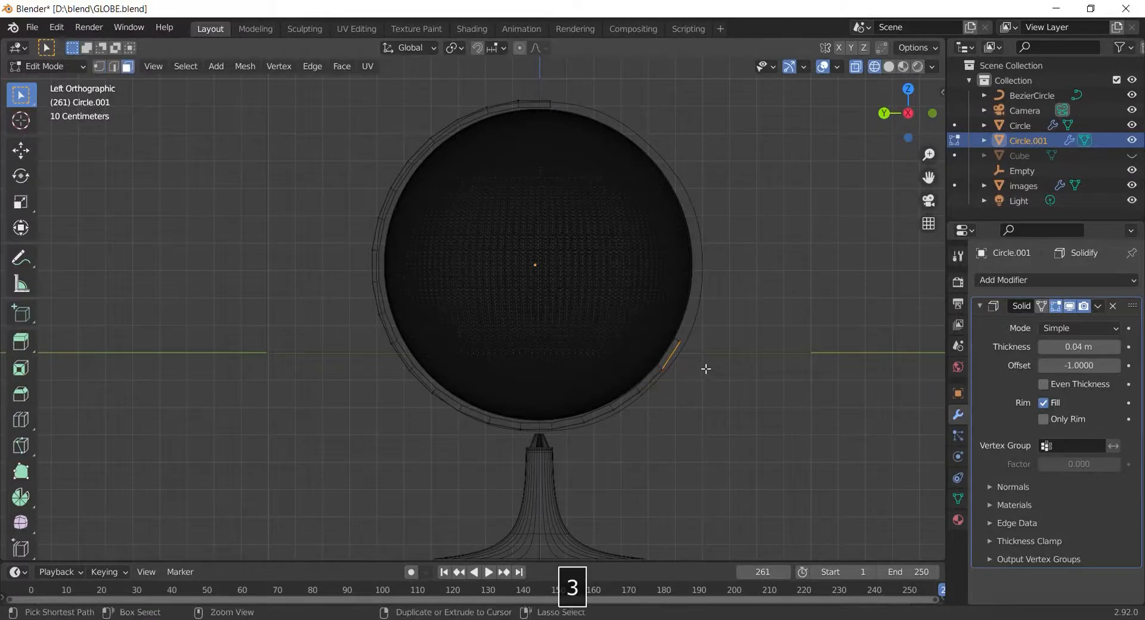
pyautogui.hotkey('ctrl', 'z')
pyautogui.press('x')
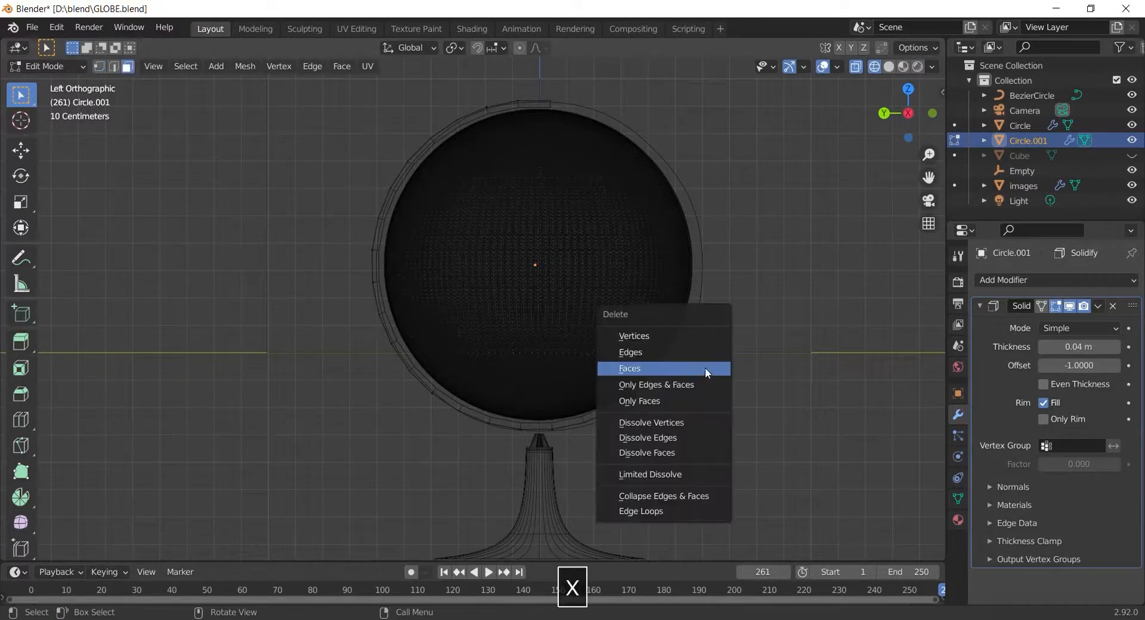
pyautogui.click(705, 367)
pyautogui.press('Tab')
pyautogui.hotkey('shift', 'z')
pyautogui.scroll(-2, 705, 368)
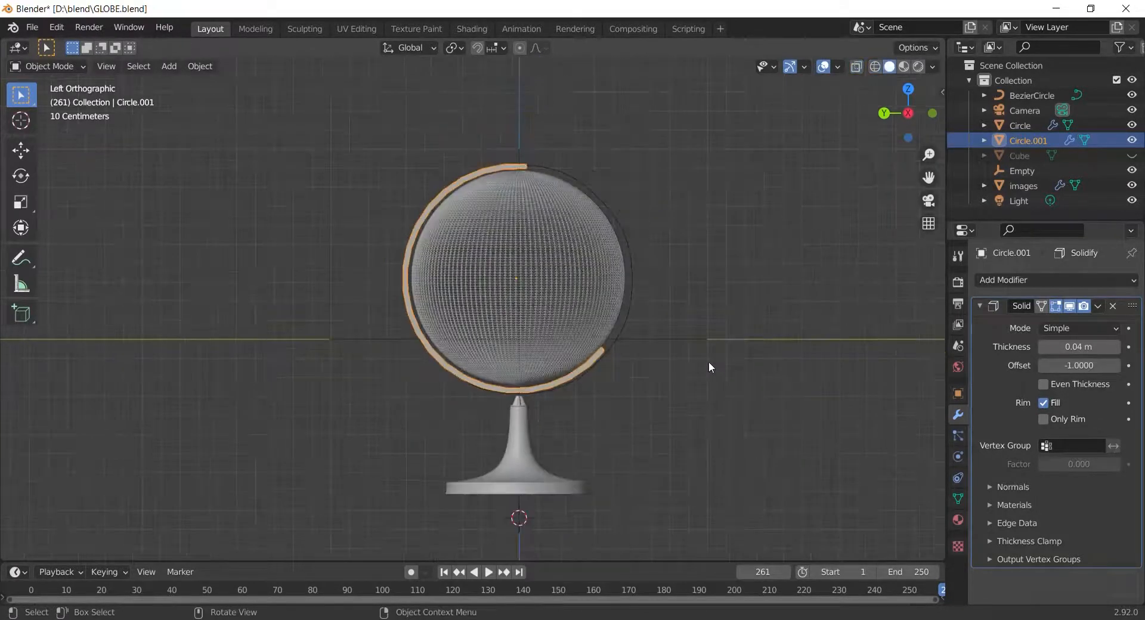
# Shorten the arc by one more segment by deleting the next face at its lower end.
pyautogui.press('Tab')
pyautogui.scroll(3, 686, 385)
pyautogui.hotkey('shift', 'z')
pyautogui.press('x')
pyautogui.click(739, 423)
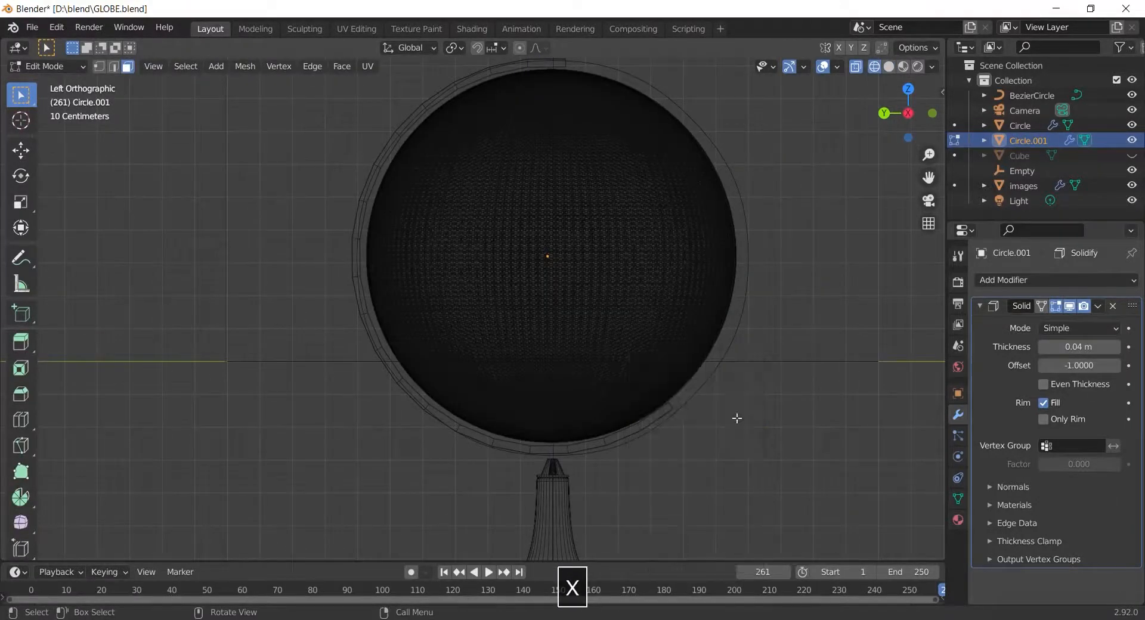
pyautogui.hotkey('shift', 'z')
pyautogui.hotkey('shift', 'z')
# Move the last remaining face at the arc's lower end down about 0.0055 m along Z.
pyautogui.moveTo(654, 389); pyautogui.dragTo(700, 459)
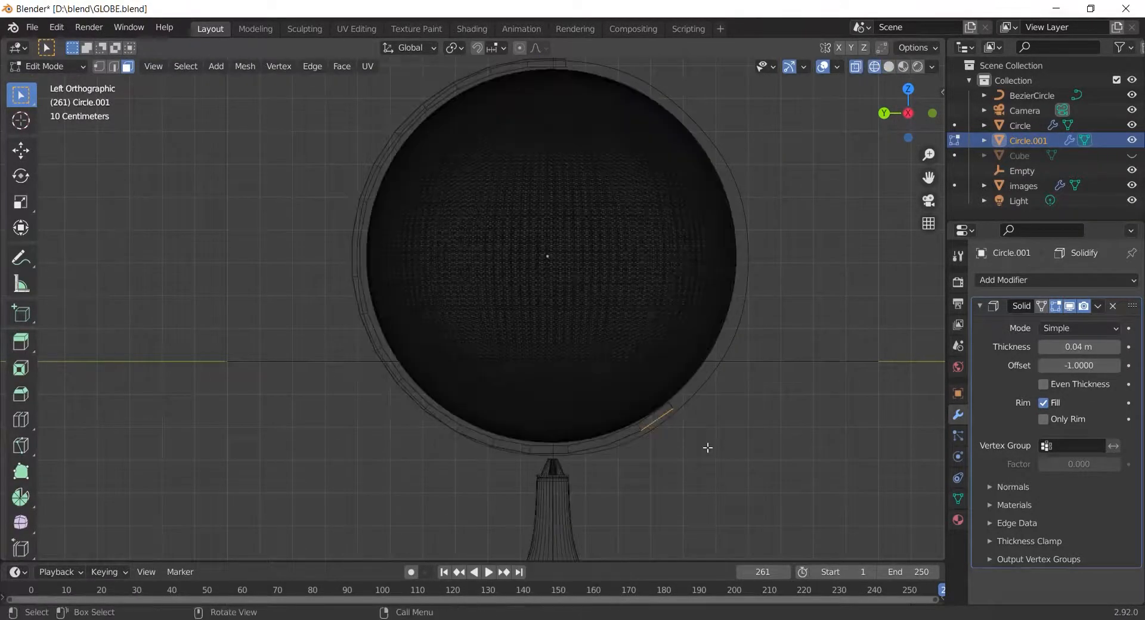
pyautogui.press('g')
pyautogui.press('z')
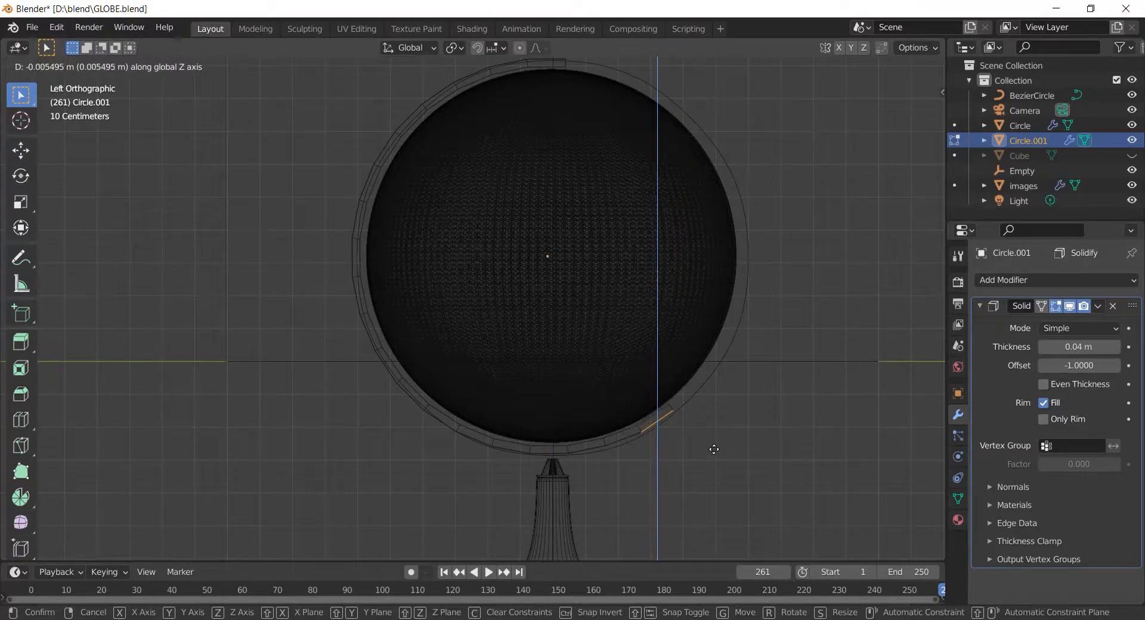
pyautogui.click(714, 449)
pyautogui.press('Tab')
# Add the globe mesh to the selected arc and lower both about 0.022 m along Z onto the stand.
pyautogui.keyDown('shift'); pyautogui.click(656, 339); pyautogui.keyUp('shift')
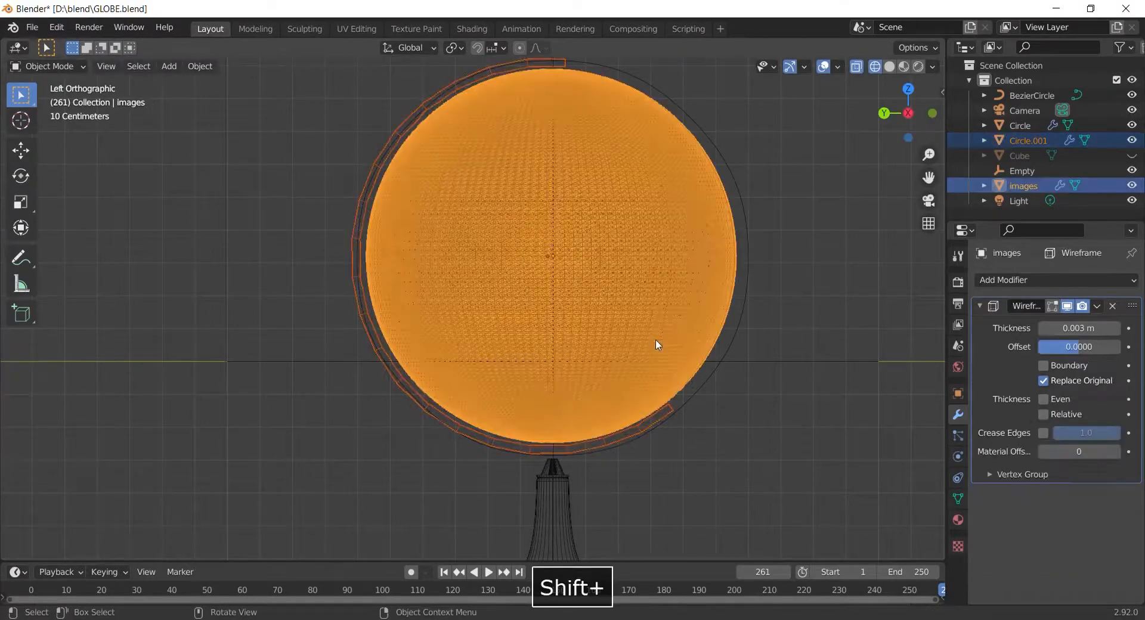
pyautogui.press('g')
pyautogui.press('z')
pyautogui.click(656, 346)
# Save the file and examine the joint between arc and stand in a rendered preview.
pyautogui.press('Tab')
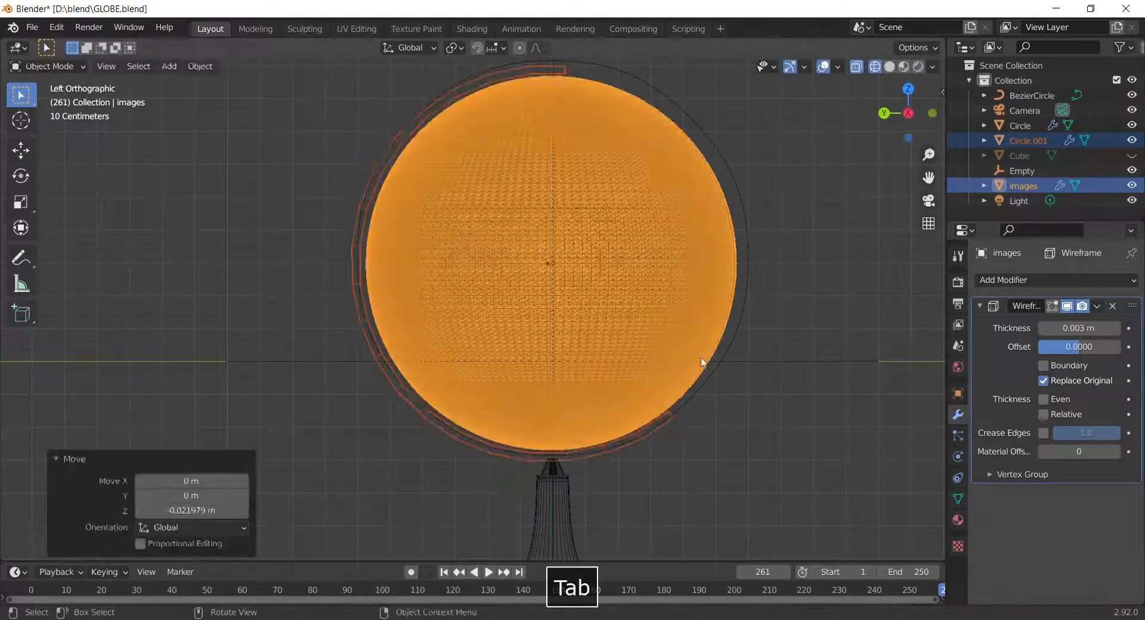
pyautogui.hotkey('shift', 'z')
pyautogui.scroll(-2, 691, 368)
pyautogui.click(919, 68)
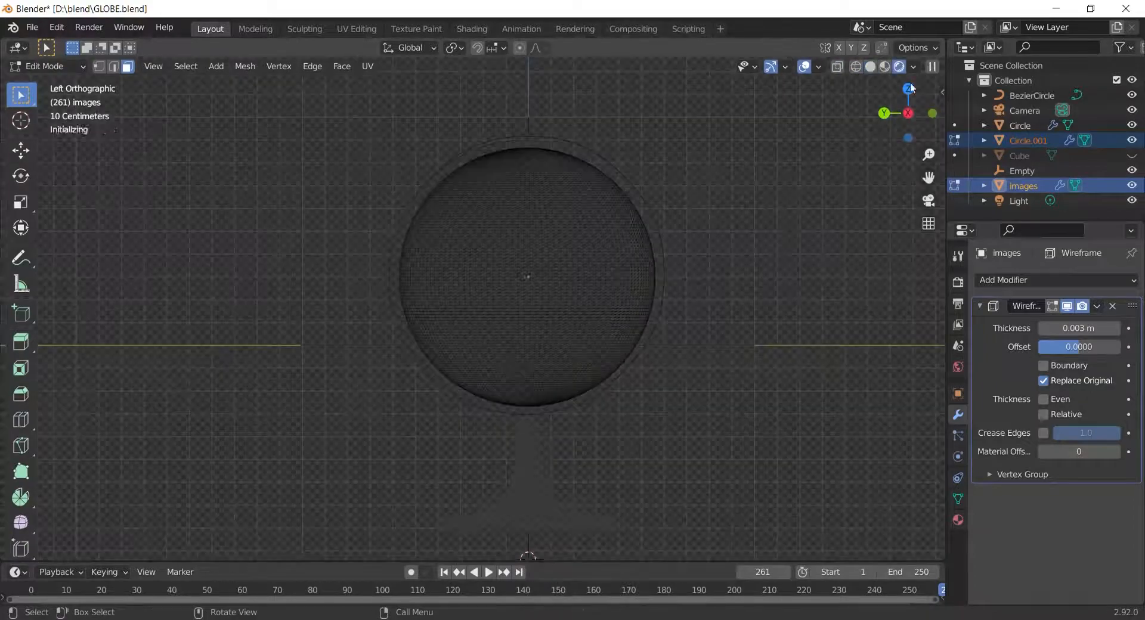
pyautogui.hotkey('ctrl', 's')
pyautogui.scroll(3, 561, 412)
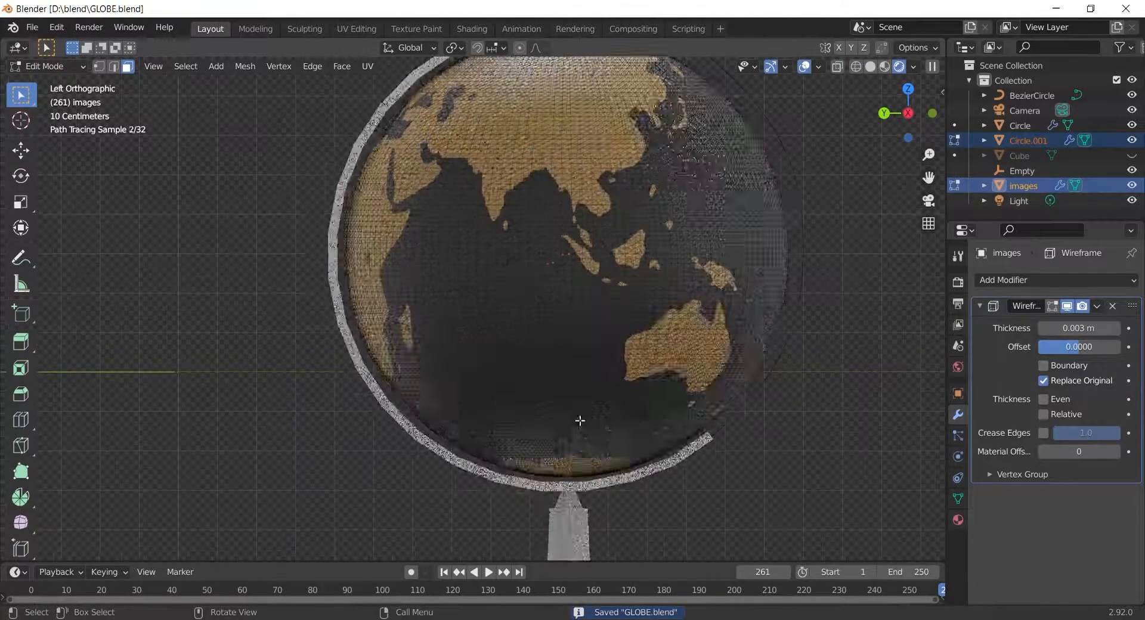
pyautogui.scroll(-1, 581, 422)
pyautogui.keyDown('shift'); pyautogui.moveTo(663, 411); pyautogui.dragTo(669, 244, button='middle'); pyautogui.keyUp('shift')
pyautogui.scroll(3, 652, 263)
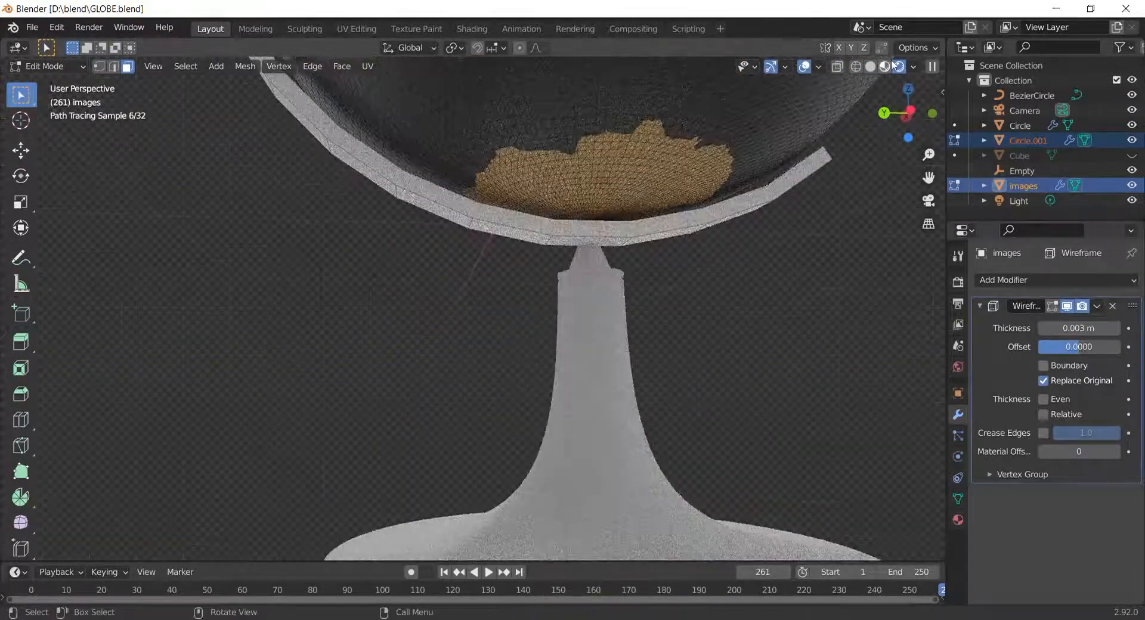
# Return to solid shading and move the arc slightly along positive X to centre it over the stand's neck.
pyautogui.click(870, 67)
pyautogui.moveTo(761, 193); pyautogui.dragTo(879, 169, button='middle')
pyautogui.moveTo(505, 351)
pyautogui.keyDown('shift'); pyautogui.mouseDown(button='middle')
pyautogui.moveTo(580, 250)
pyautogui.moveTo(545, 255)
pyautogui.mouseUp(button='middle'); pyautogui.keyUp('shift')
pyautogui.scroll(-2, 580, 251)
pyautogui.press('Tab')
pyautogui.scroll(1, 545, 256)
pyautogui.click(546, 257)
pyautogui.click(517, 319)
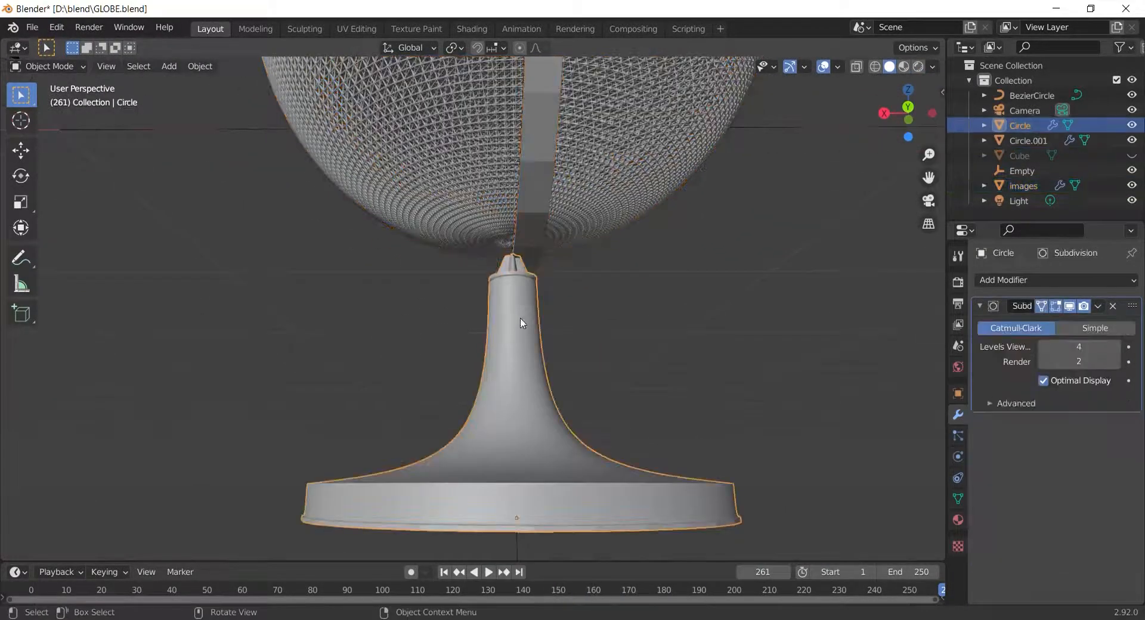
pyautogui.moveTo(518, 319); pyautogui.dragTo(532, 262, button='middle')
pyautogui.click(532, 261)
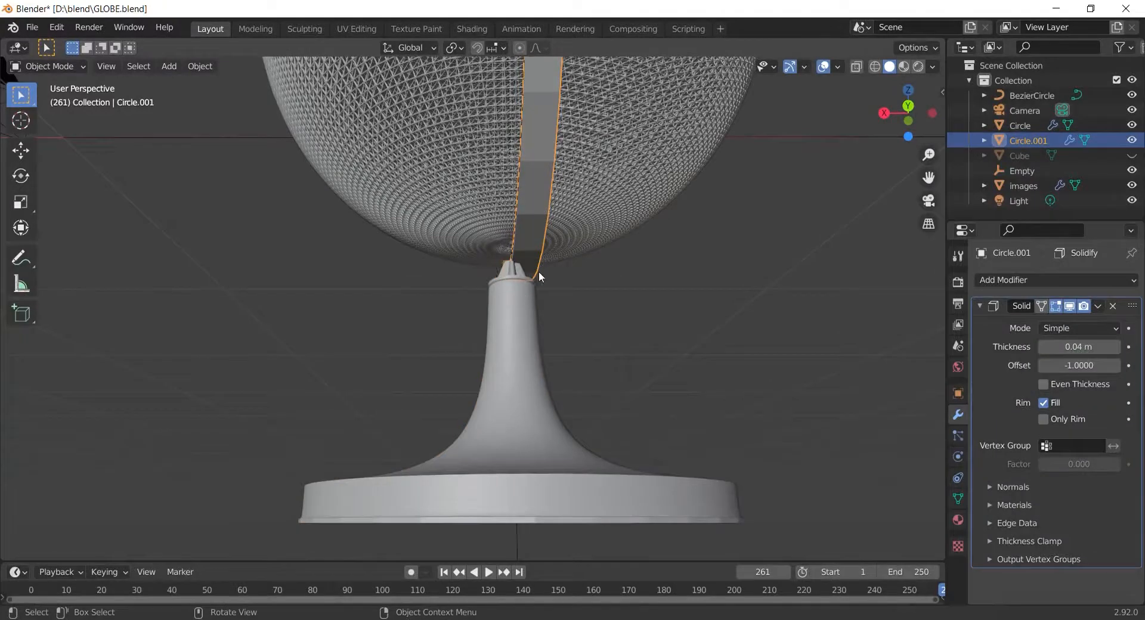
pyautogui.press('g')
pyautogui.press('x')
pyautogui.click(526, 272)
# Select the stand and move it about -0.0099 m along X to align it under the arc.
pyautogui.click(511, 292)
pyautogui.press('g')
pyautogui.press('x')
pyautogui.click(518, 293)
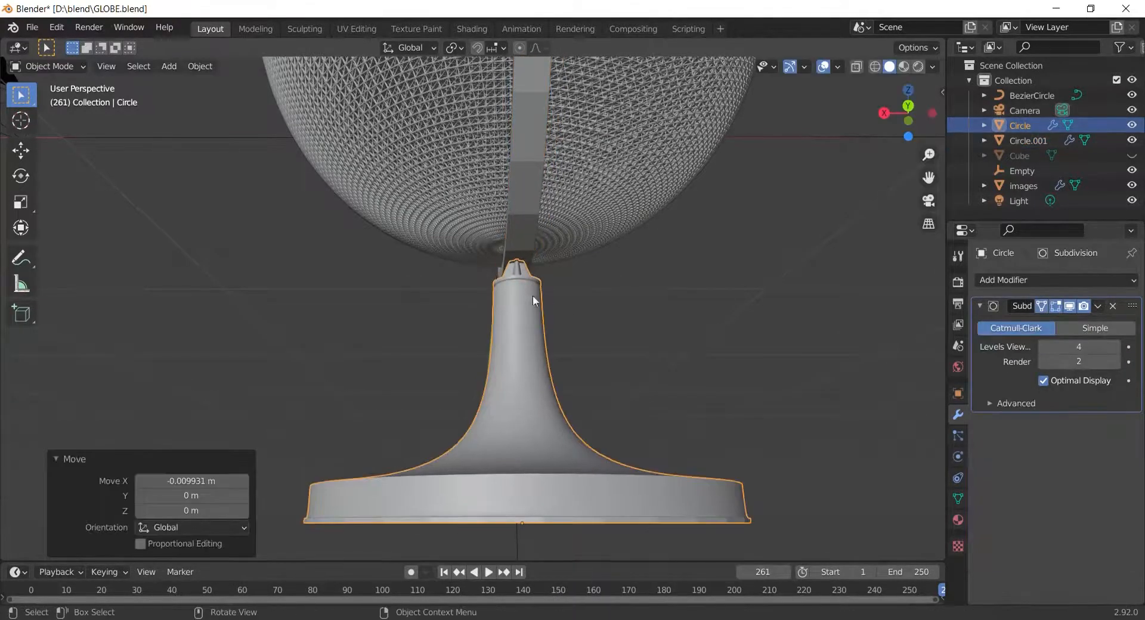
# Nudge the stand along X again to centre it under the arc, and save the file.
pyautogui.moveTo(532, 295); pyautogui.dragTo(614, 409, button='middle')
pyautogui.press('g')
pyautogui.press('x')
pyautogui.click(536, 312)
pyautogui.scroll(-8, 600, 348)
pyautogui.click(644, 330)
pyautogui.hotkey('ctrl', 's')
pyautogui.scroll(3, 614, 409)
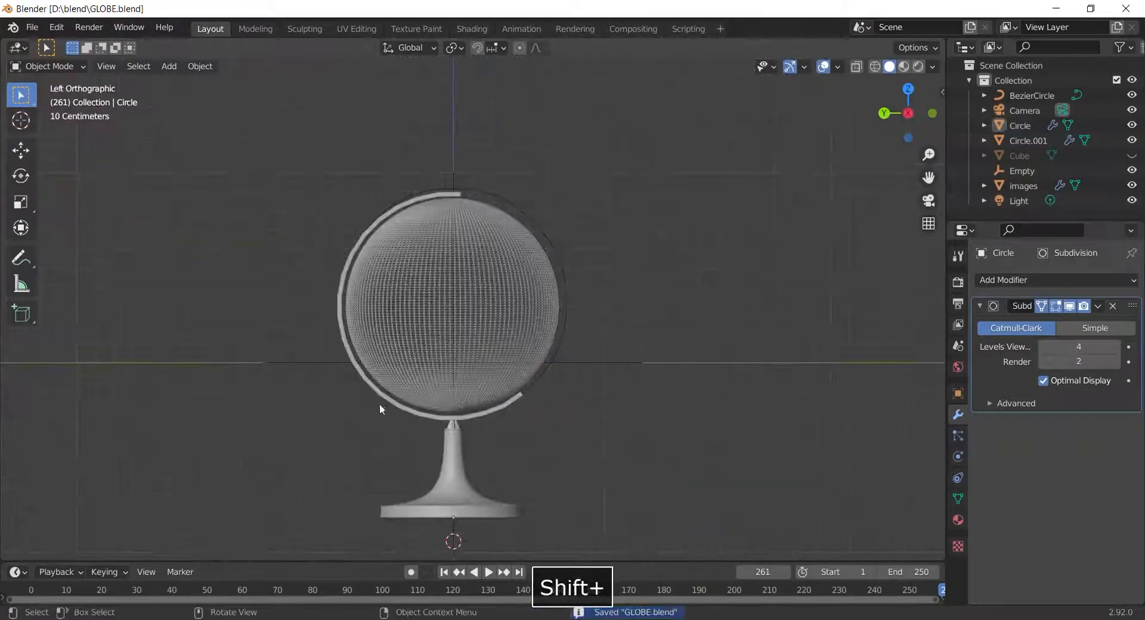
# Add a Subdivision Surface modifier to the arc around the globe.
pyautogui.click(385, 403)
pyautogui.scroll(2, 385, 401)
pyautogui.keyDown('shift'); pyautogui.moveTo(384, 402); pyautogui.dragTo(573, 373, button='middle'); pyautogui.keyUp('shift')
pyautogui.click(1100, 281)
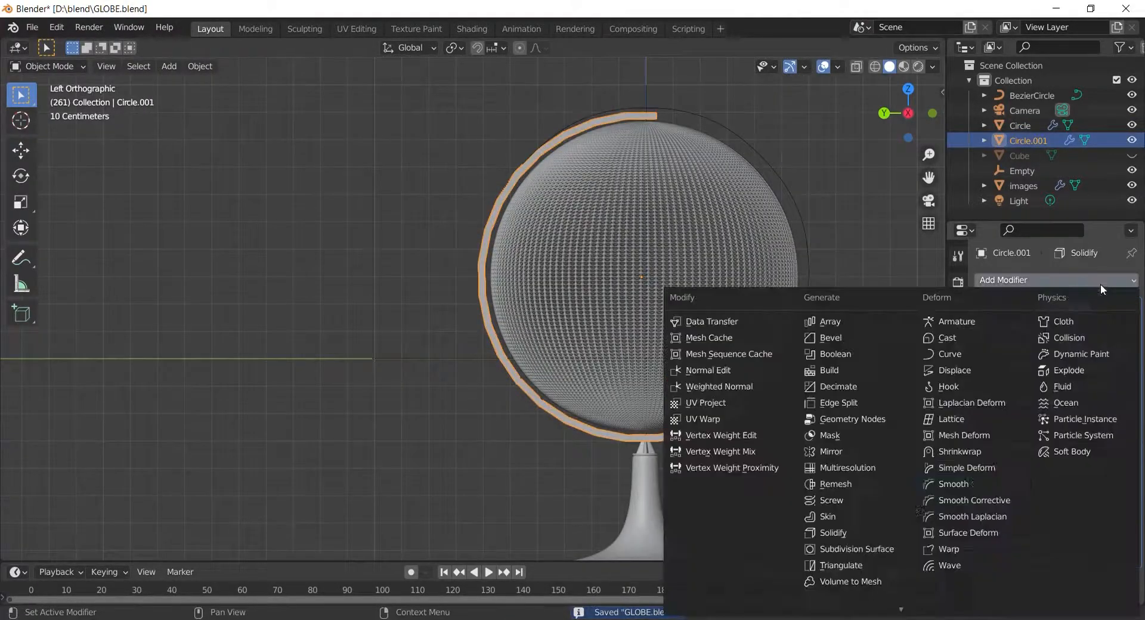
pyautogui.click(903, 550)
pyautogui.keyDown('shift'); pyautogui.moveTo(907, 517); pyautogui.dragTo(879, 425, button='middle'); pyautogui.keyUp('shift')
pyautogui.scroll(2, 930, 419)
pyautogui.scroll(-3, 1086, 520)
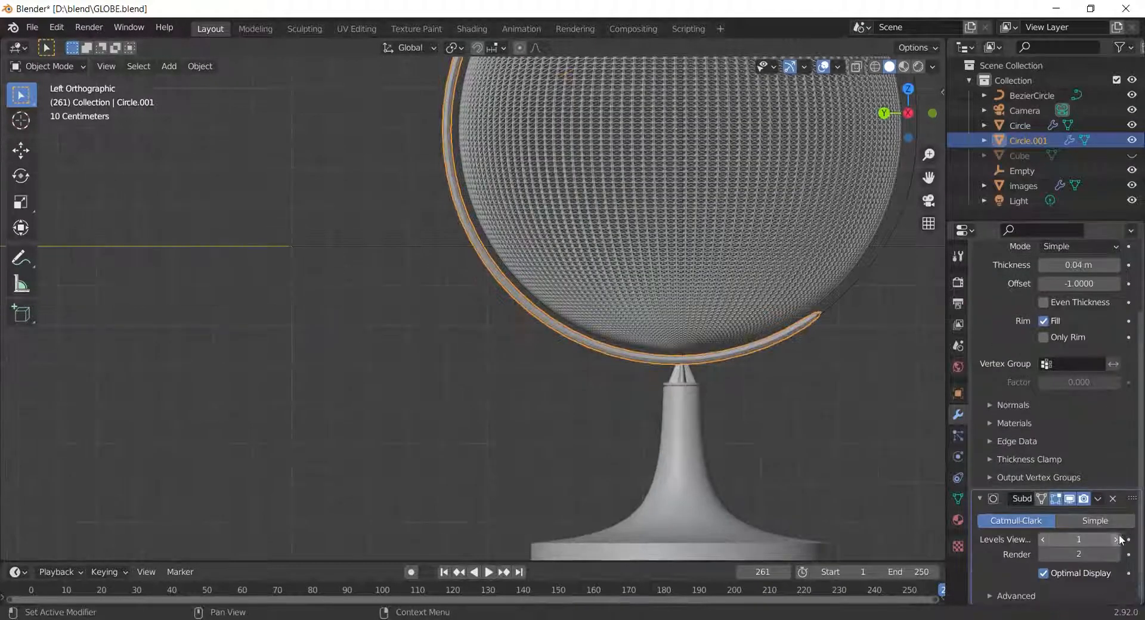
# Set the arc's subdivision viewport level to 3 and move that modifier ahead of the Solidify modifier.
pyautogui.click(1098, 500)
pyautogui.click(1080, 571)
pyautogui.scroll(-2, 815, 407)
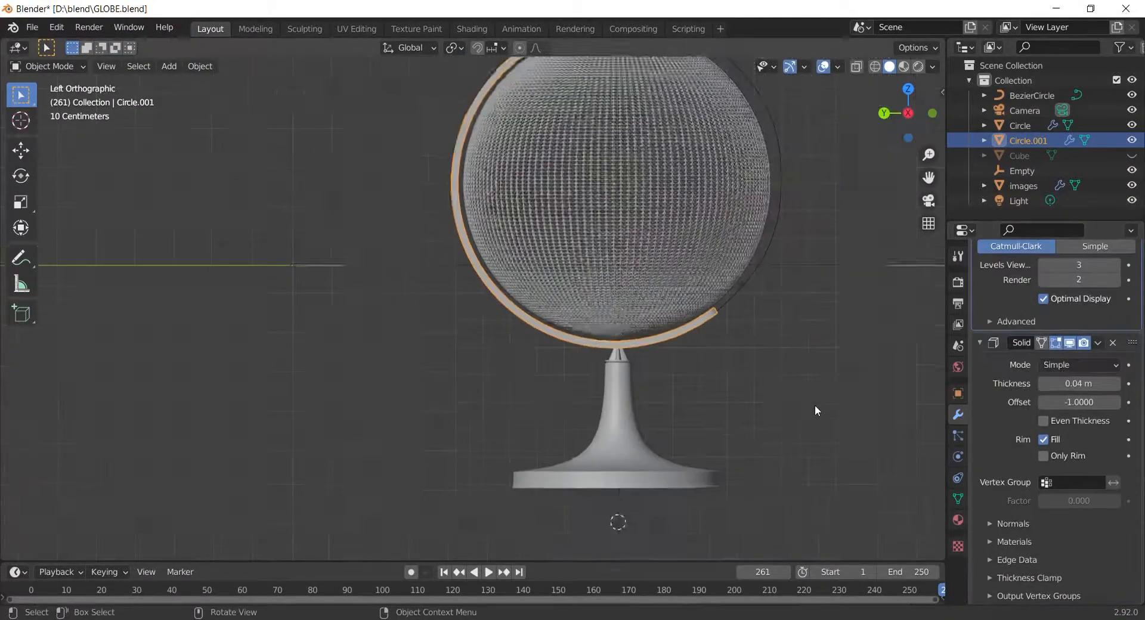
pyautogui.keyDown('shift'); pyautogui.moveTo(814, 408); pyautogui.dragTo(798, 456, button='middle'); pyautogui.keyUp('shift')
# Examine the smoothed arc and its joint with the stand from several angles.
pyautogui.click(795, 452)
pyautogui.scroll(1, 776, 436)
pyautogui.keyDown('shift'); pyautogui.moveTo(650, 353); pyautogui.dragTo(696, 496, button='middle'); pyautogui.keyUp('shift')
pyautogui.scroll(2, 692, 496)
pyautogui.moveTo(682, 411); pyautogui.dragTo(650, 393, button='middle')
pyautogui.scroll(-5, 646, 392)
pyautogui.scroll(4, 511, 302)
pyautogui.moveTo(604, 233); pyautogui.dragTo(629, 241, button='middle')
# Create a new material for the stand and give its Principled BSDF a gold base colour.
pyautogui.keyDown('alt'); pyautogui.moveTo(489, 341); pyautogui.dragTo(751, 226, button='middle'); pyautogui.keyUp('alt')
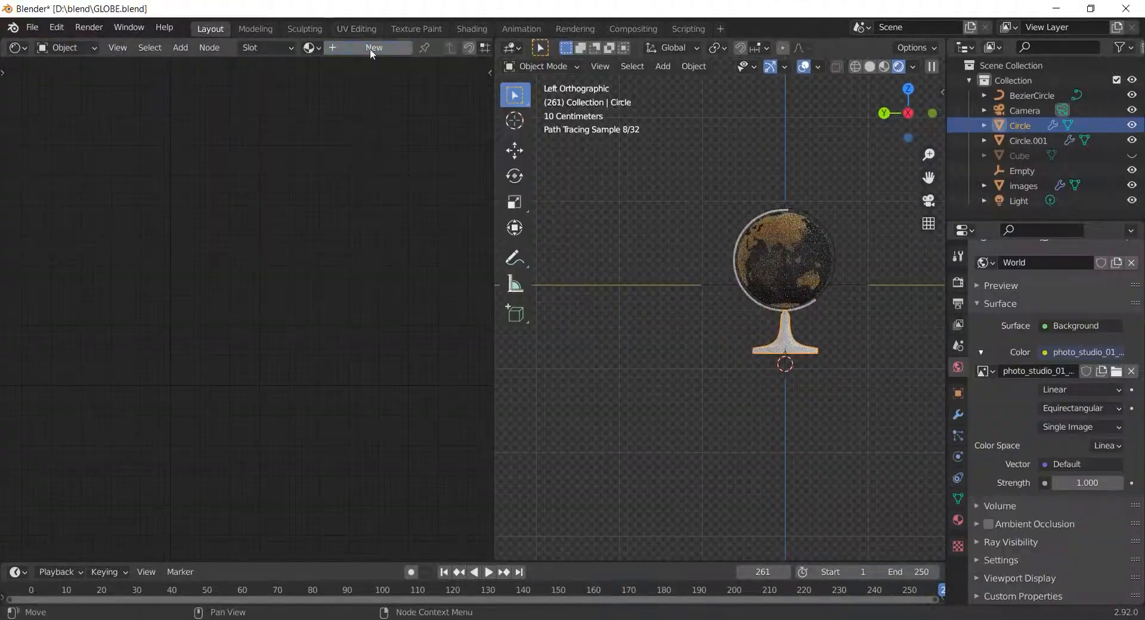
pyautogui.scroll(2, 244, 334)
pyautogui.click(275, 227)
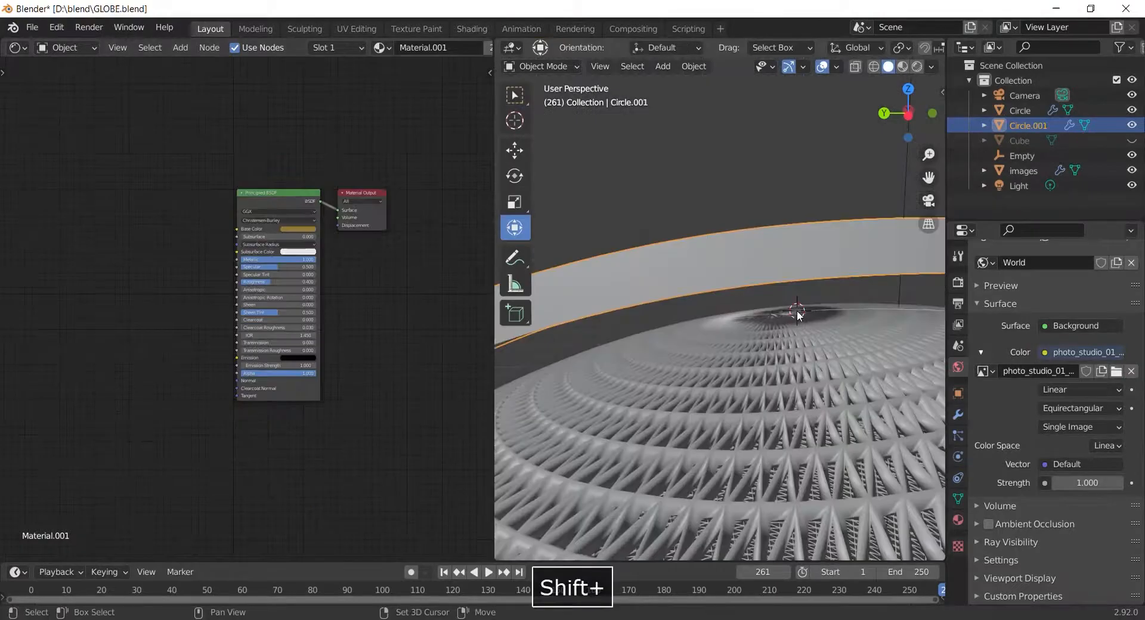
# Add a 32-vertex mesh circle at the top of the globe and scale it to 0.115.
pyautogui.hotkey('shift', 'a')
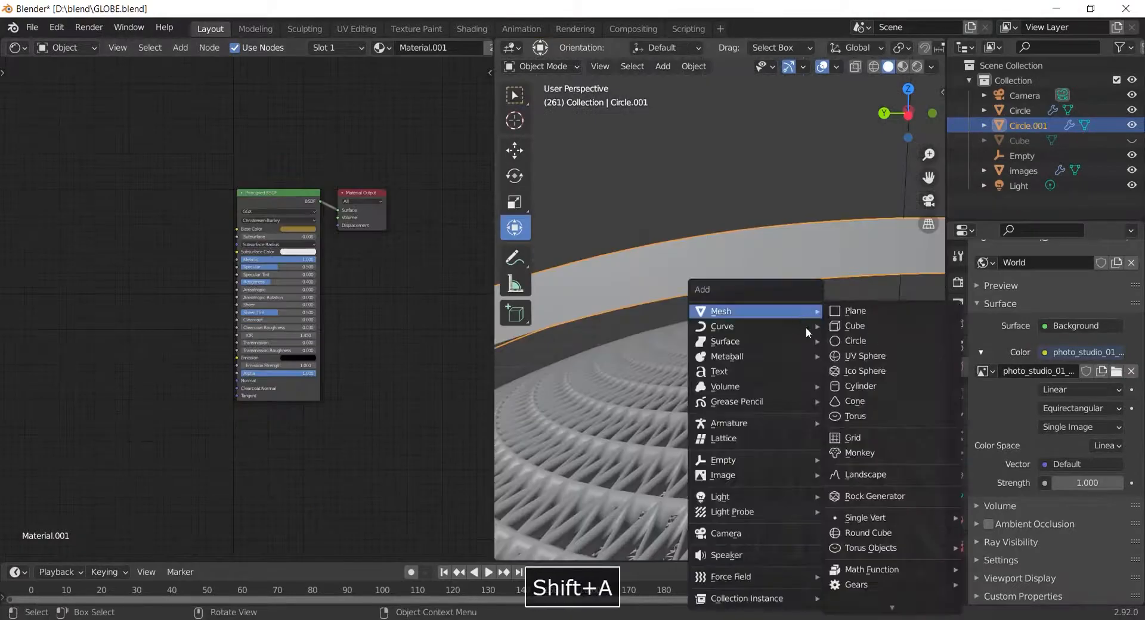
pyautogui.click(855, 341)
pyautogui.scroll(-3, 721, 322)
pyautogui.press('s')
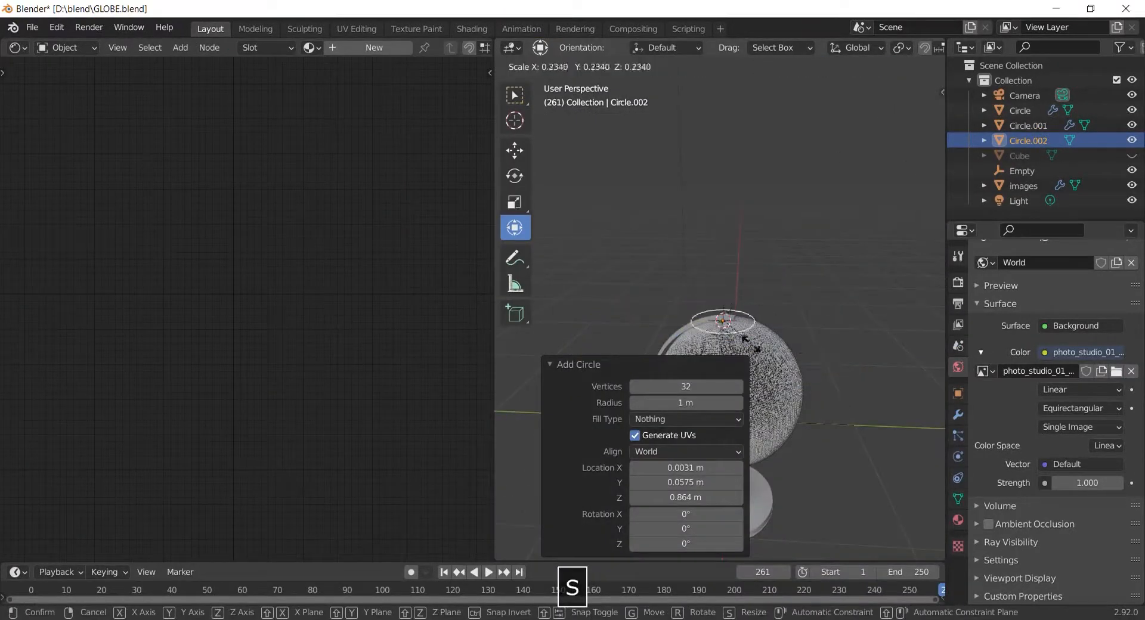
pyautogui.click(734, 335)
# Shrink the circle further to a small ring on the globe's top, beneath the end of the arc.
pyautogui.scroll(5, 740, 343)
pyautogui.keyDown('shift'); pyautogui.moveTo(754, 423); pyautogui.dragTo(846, 456, button='middle'); pyautogui.keyUp('shift')
pyautogui.scroll(3, 830, 372)
pyautogui.scroll(5, 840, 366)
pyautogui.keyDown('shift'); pyautogui.moveTo(812, 259); pyautogui.dragTo(869, 356, button='middle'); pyautogui.keyUp('shift')
pyautogui.press('s')
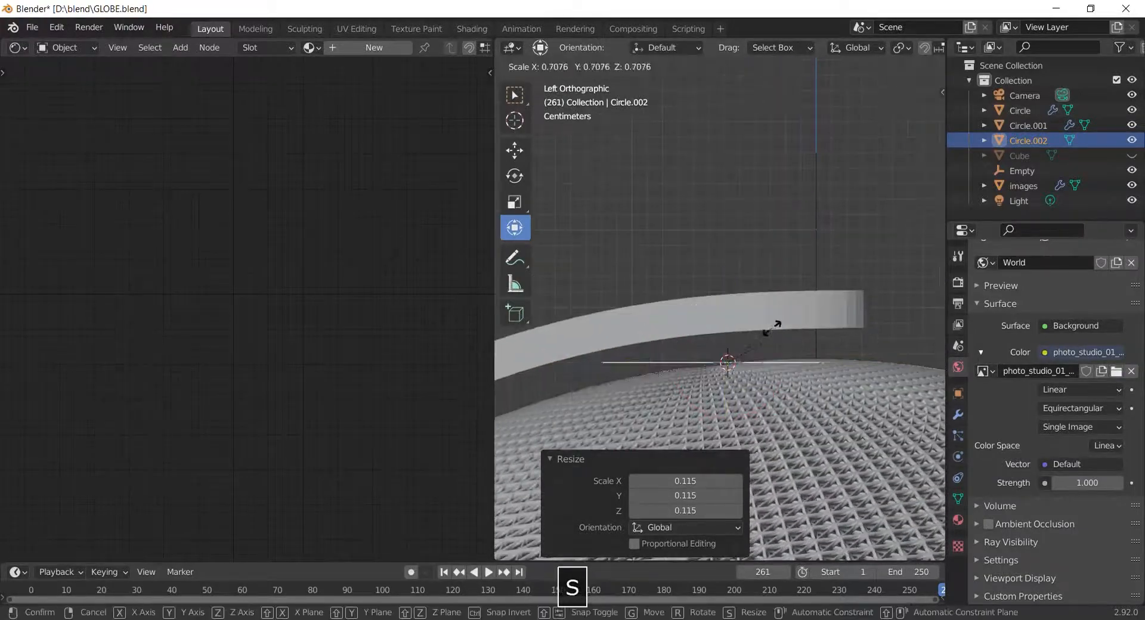
pyautogui.click(757, 338)
# Extrude the circle upward about 0.005 m along Z and fill its top to form a thin disc.
pyautogui.moveTo(756, 335); pyautogui.dragTo(780, 353, button='middle')
pyautogui.press('Tab')
pyautogui.press('e')
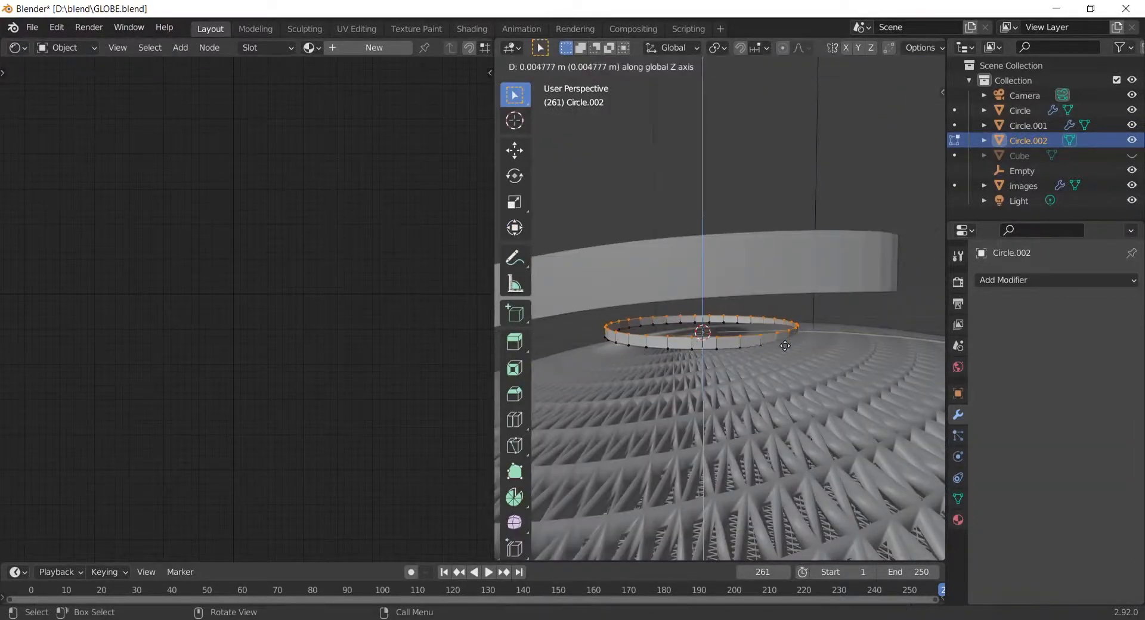
pyautogui.click(785, 346)
pyautogui.press('f')
# Inset the disc's top face to a small central face and extrude that about 0.0029 m upward.
pyautogui.press('i')
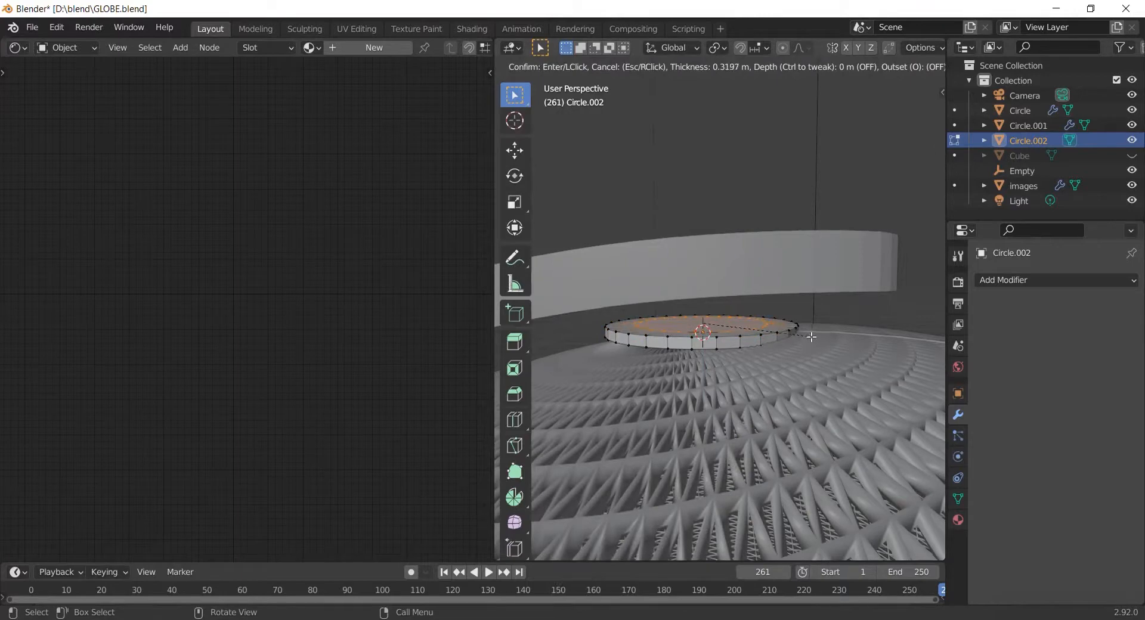
pyautogui.click(782, 322)
pyautogui.press('3')
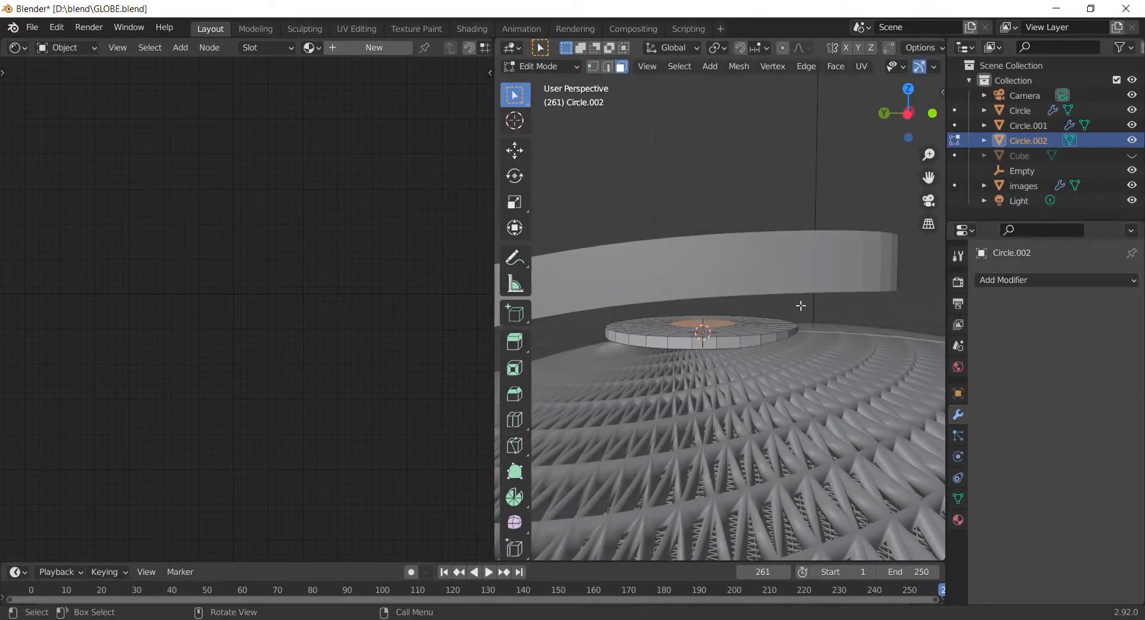
pyautogui.press('e')
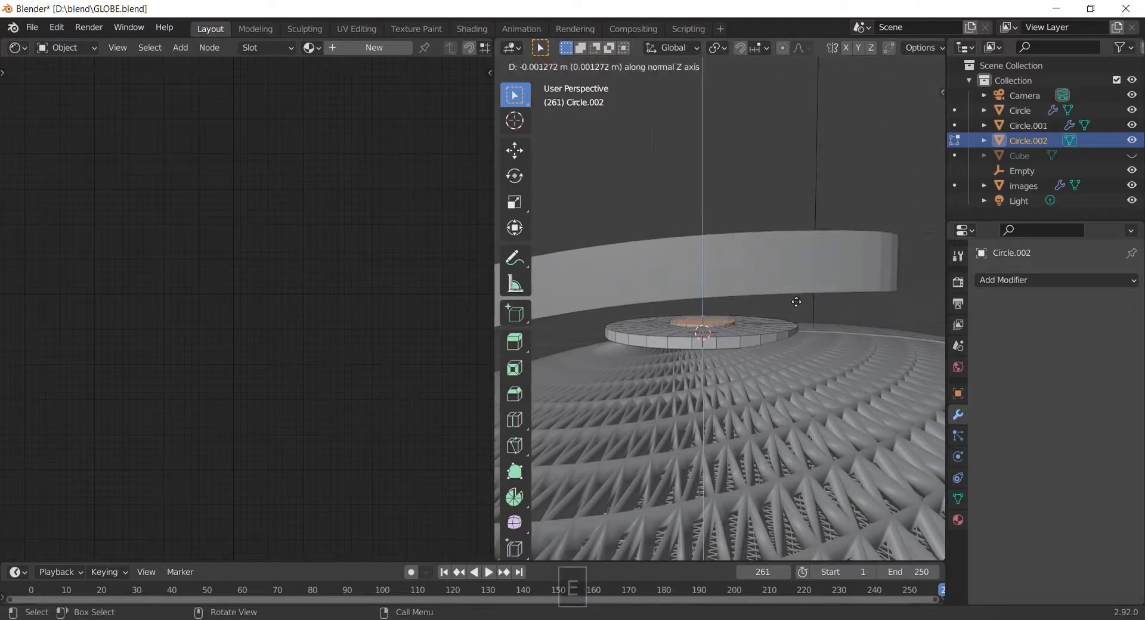
pyautogui.click(798, 302)
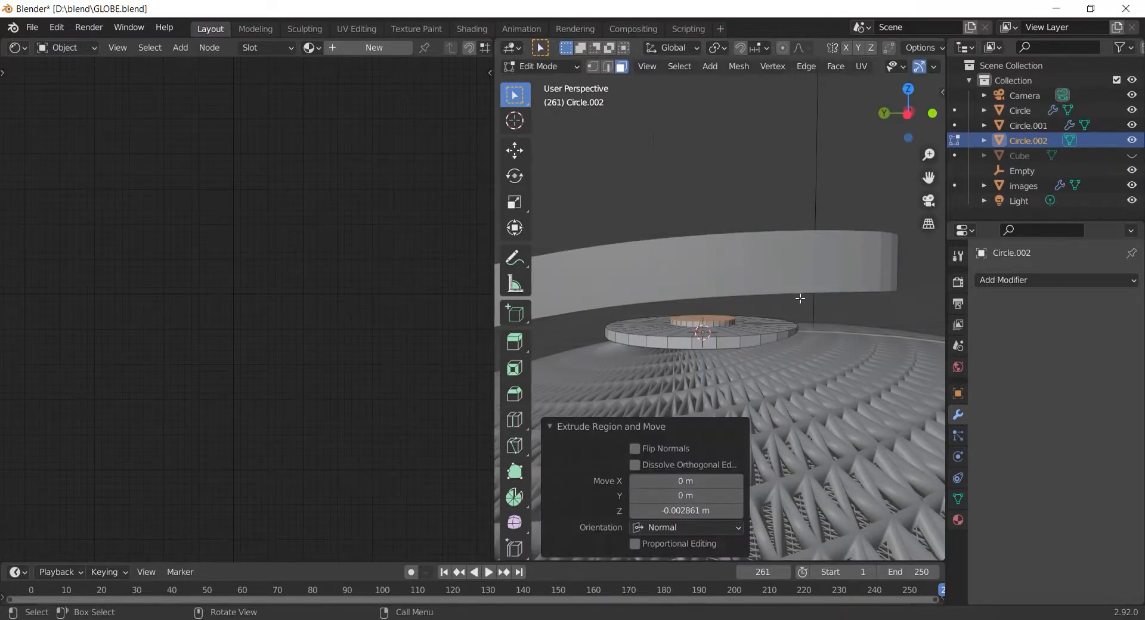
# Inset the raised central face by about 0.044 m and extrude it about 0.015 m up into the arc as a pin.
pyautogui.press('i')
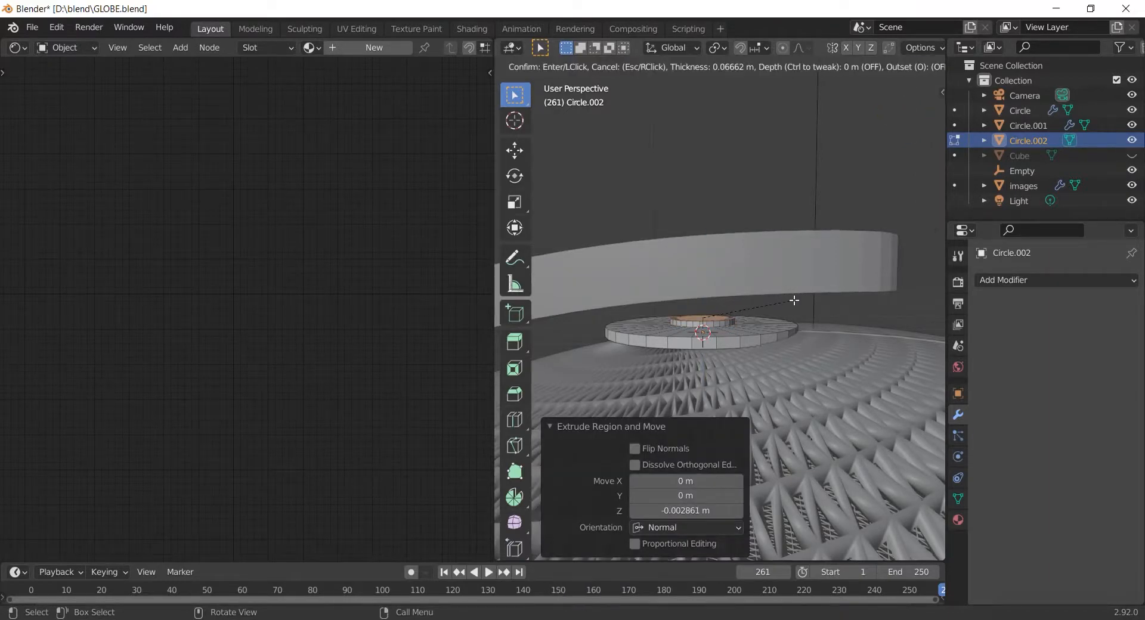
pyautogui.click(796, 302)
pyautogui.press('e')
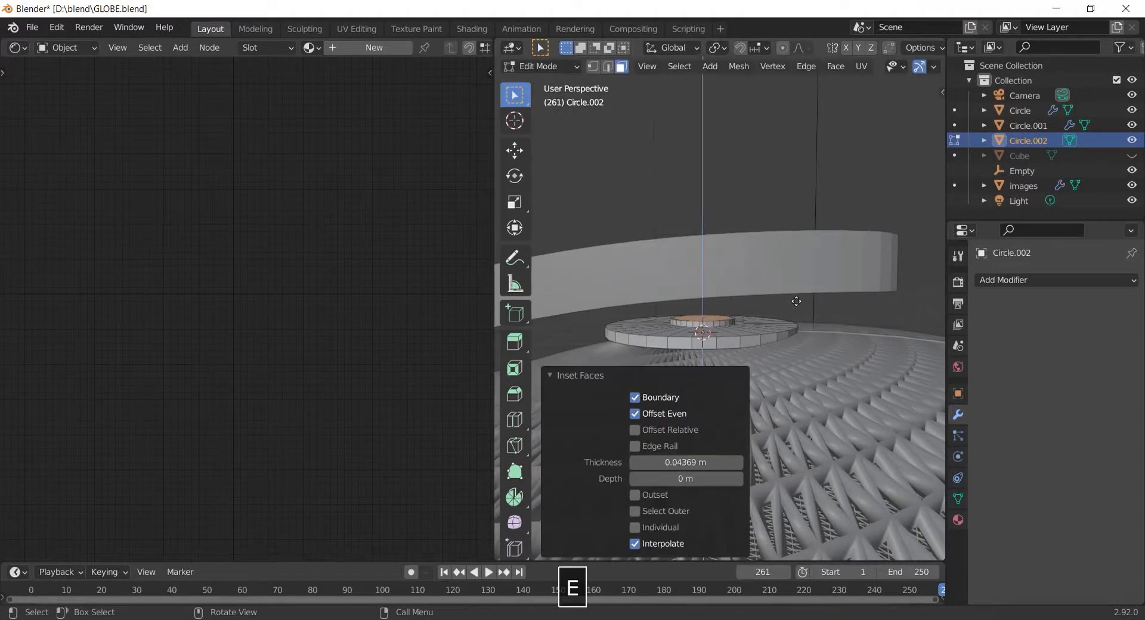
pyautogui.click(798, 272)
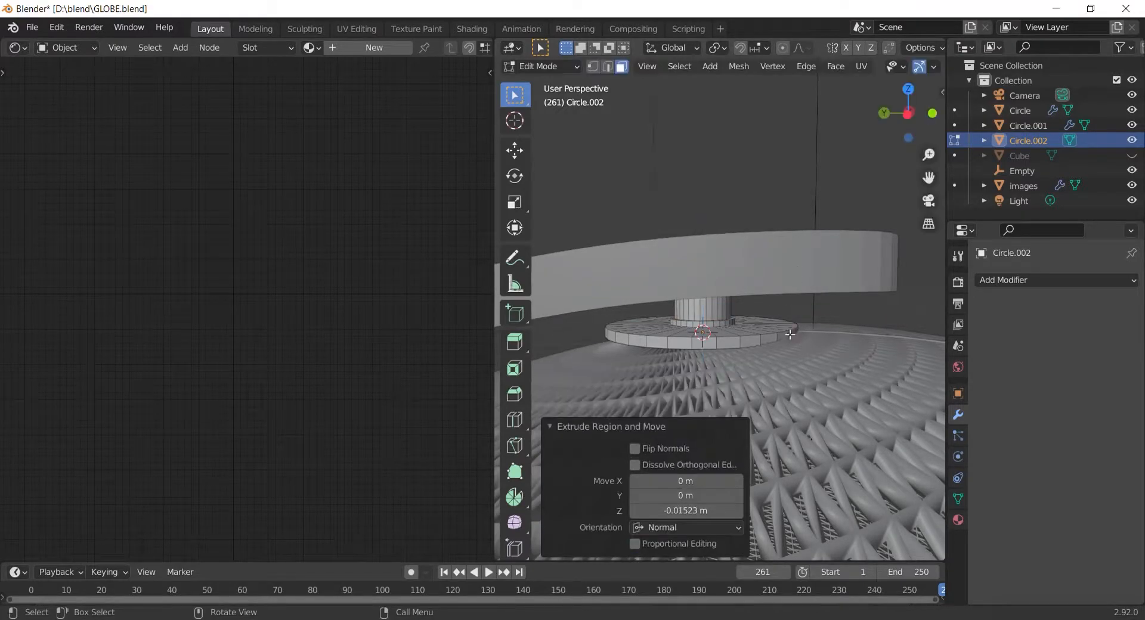
# Add a Subdivision Surface modifier to the disc and pin, with viewport level 3.
pyautogui.press('Tab')
pyautogui.click(990, 280)
pyautogui.click(811, 516)
pyautogui.scroll(5, 799, 429)
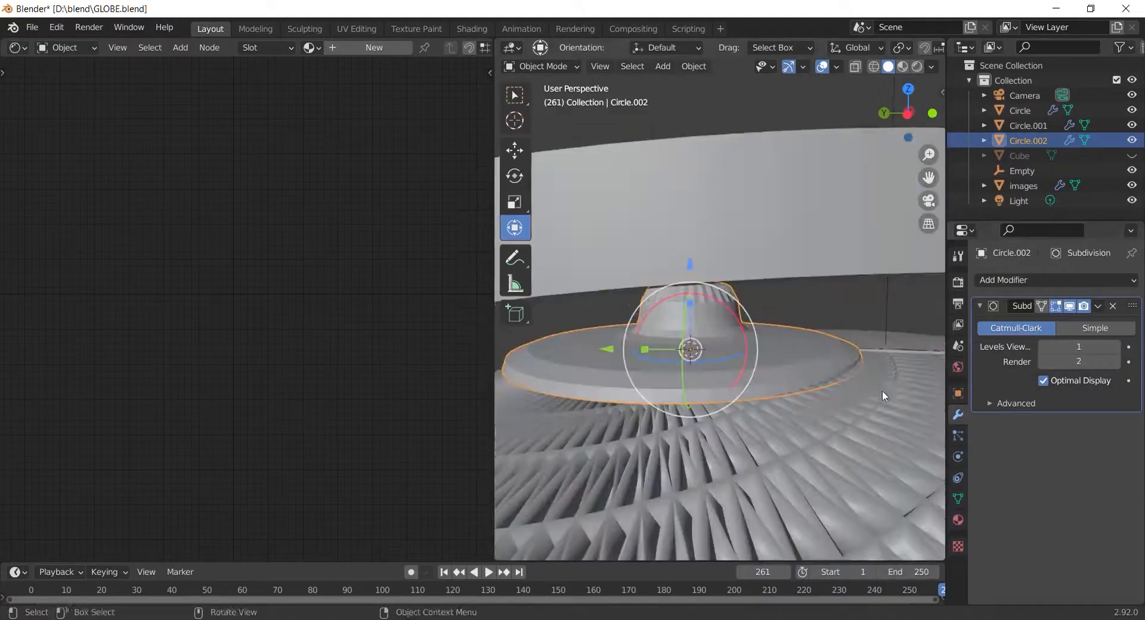
# Display the subdivision on the edit cage and inspect the edge loops around the pin's base in edge mode.
pyautogui.press('Tab')
pyautogui.scroll(5, 693, 387)
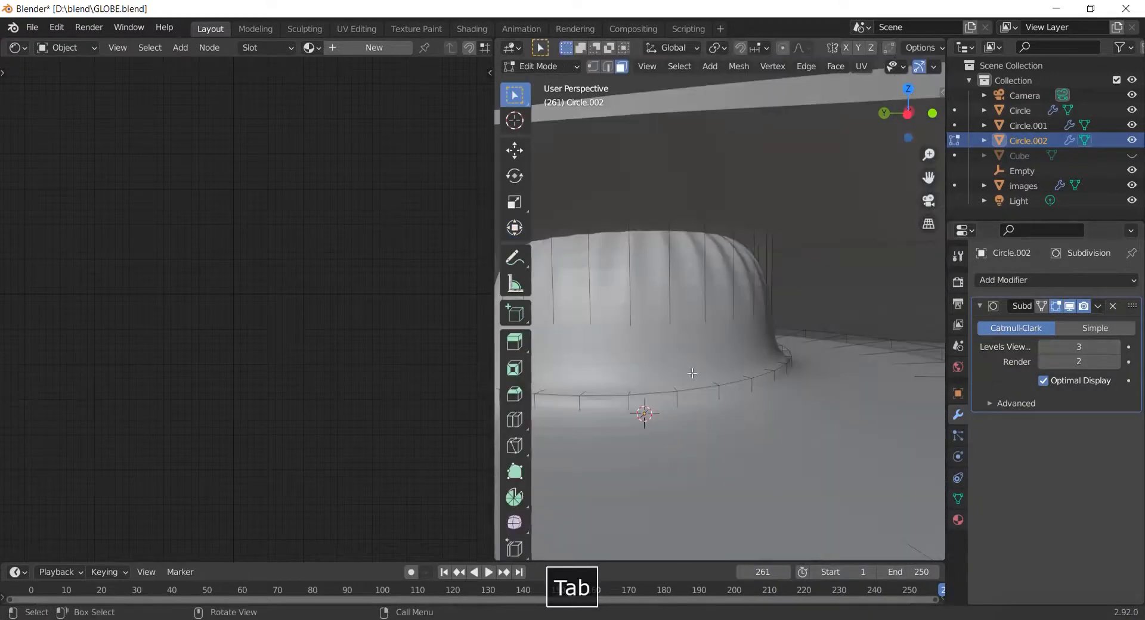
pyautogui.press('2')
pyautogui.press('w')
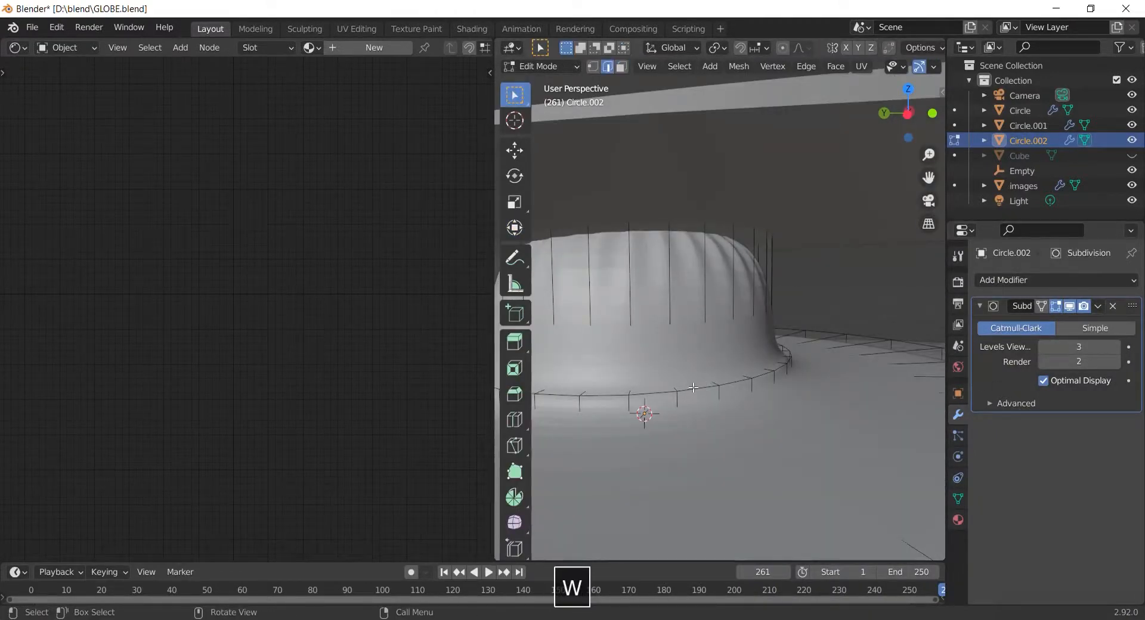
pyautogui.keyDown('alt'); pyautogui.click(693, 388); pyautogui.keyUp('alt')
pyautogui.scroll(-4, 693, 388)
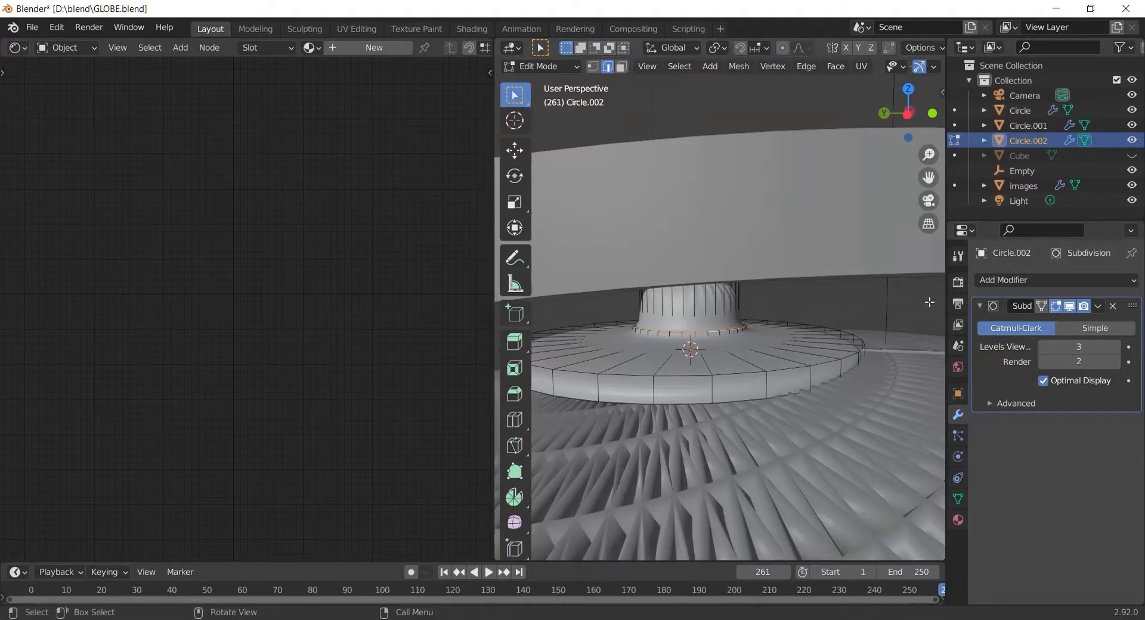
pyautogui.click(801, 333)
pyautogui.scroll(5, 792, 340)
pyautogui.scroll(-4, 792, 340)
pyautogui.scroll(4, 772, 376)
pyautogui.keyDown('shift'); pyautogui.moveTo(772, 376); pyautogui.dragTo(817, 387, button='middle'); pyautogui.keyUp('shift')
pyautogui.scroll(-2, 817, 387)
pyautogui.click(1041, 307)
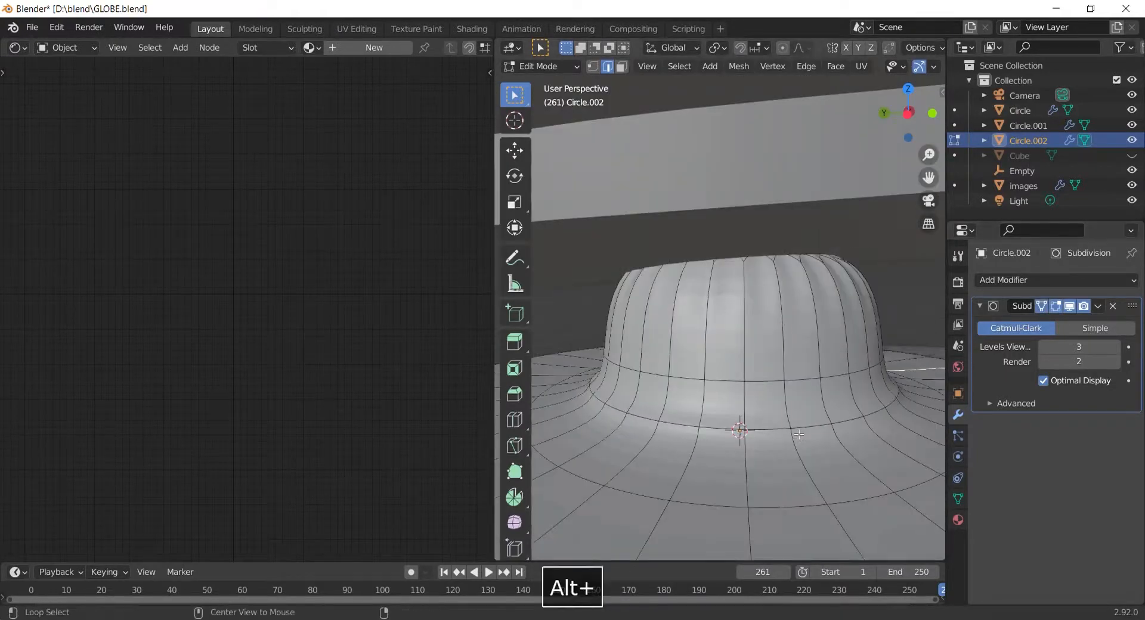
# Try to crease an edge at the pin's base, and undo it.
pyautogui.hotkey('shift', 'e')
pyautogui.press('Tab')
pyautogui.hotkey('ctrl', 'z')
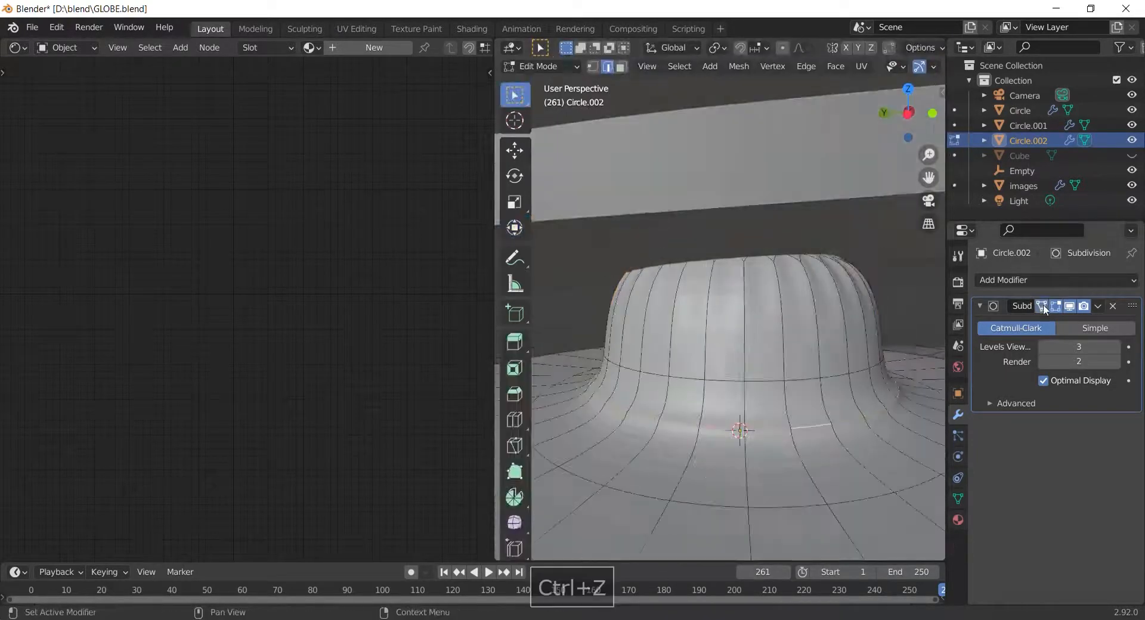
# Crease the edge loop where the pin's small flange meets the disc.
pyautogui.keyDown('alt'); pyautogui.click(780, 506); pyautogui.keyUp('alt')
pyautogui.hotkey('shift', 'e')
pyautogui.click(917, 481)
pyautogui.press('Tab')
pyautogui.press('Tab')
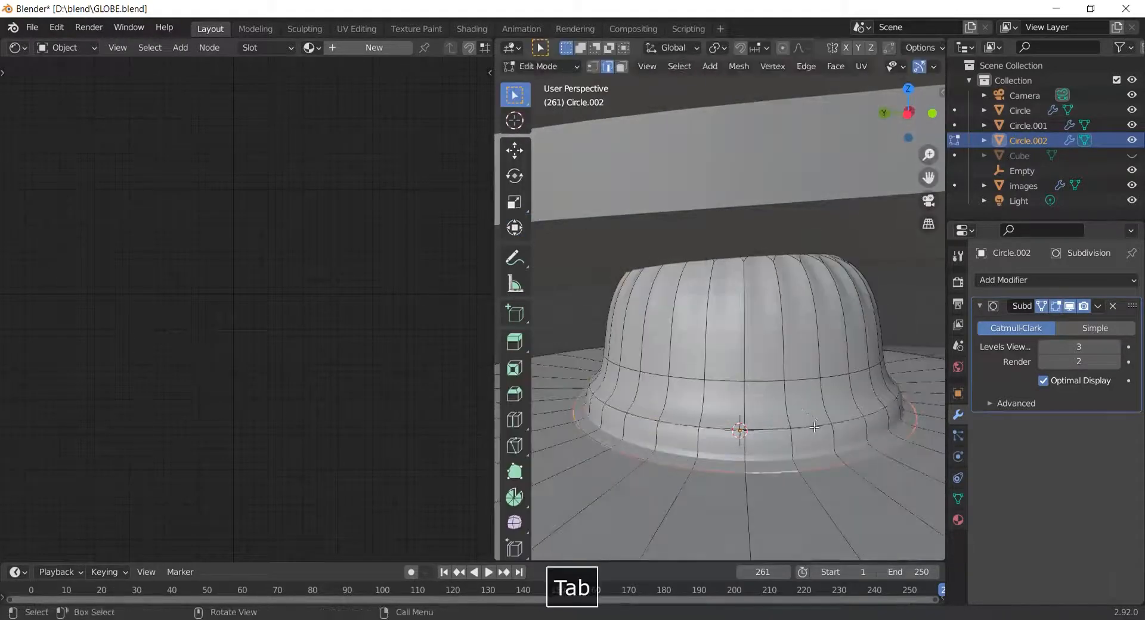
# Crease the remaining edge loops around the flange at the pin's base.
pyautogui.keyDown('alt'); pyautogui.click(816, 425); pyautogui.keyUp('alt')
pyautogui.hotkey('shift', 'e')
pyautogui.click(842, 426)
pyautogui.keyDown('alt'); pyautogui.click(837, 474); pyautogui.keyUp('alt')
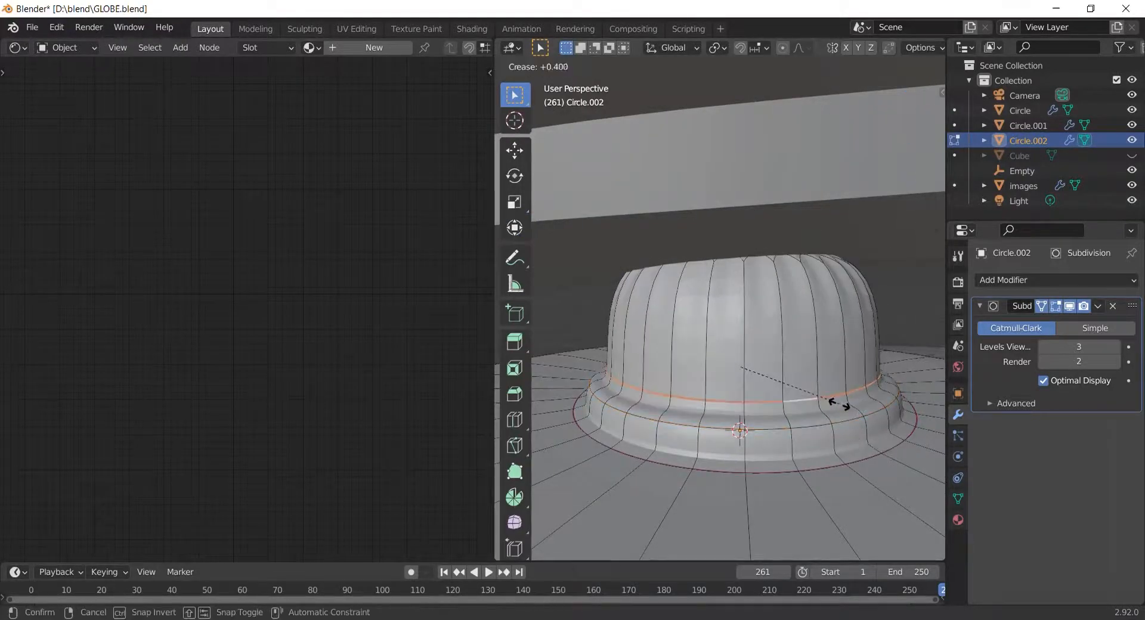
pyautogui.hotkey('shift', 'e')
pyautogui.click(923, 449)
pyautogui.press('Tab')
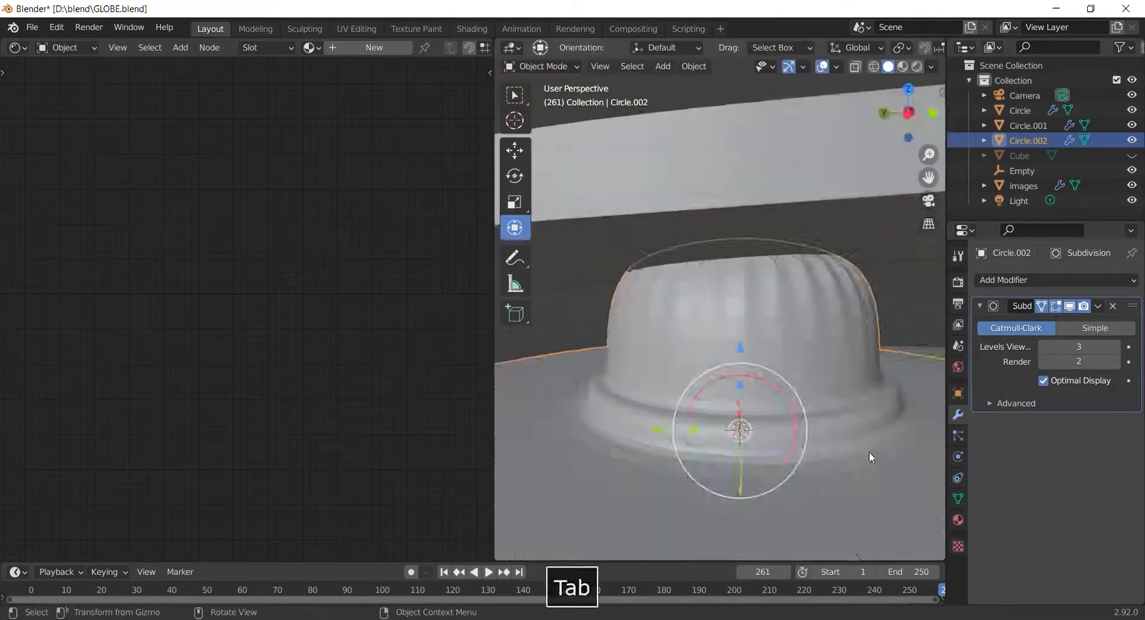
# Turn off the subdivision display in edit mode and crease the edge loop around the pin's top rim.
pyautogui.moveTo(869, 452); pyautogui.dragTo(814, 360, button='middle')
pyautogui.press('Tab')
pyautogui.click(1055, 306)
pyautogui.moveTo(790, 316); pyautogui.dragTo(768, 365, button='middle')
pyautogui.press('2')
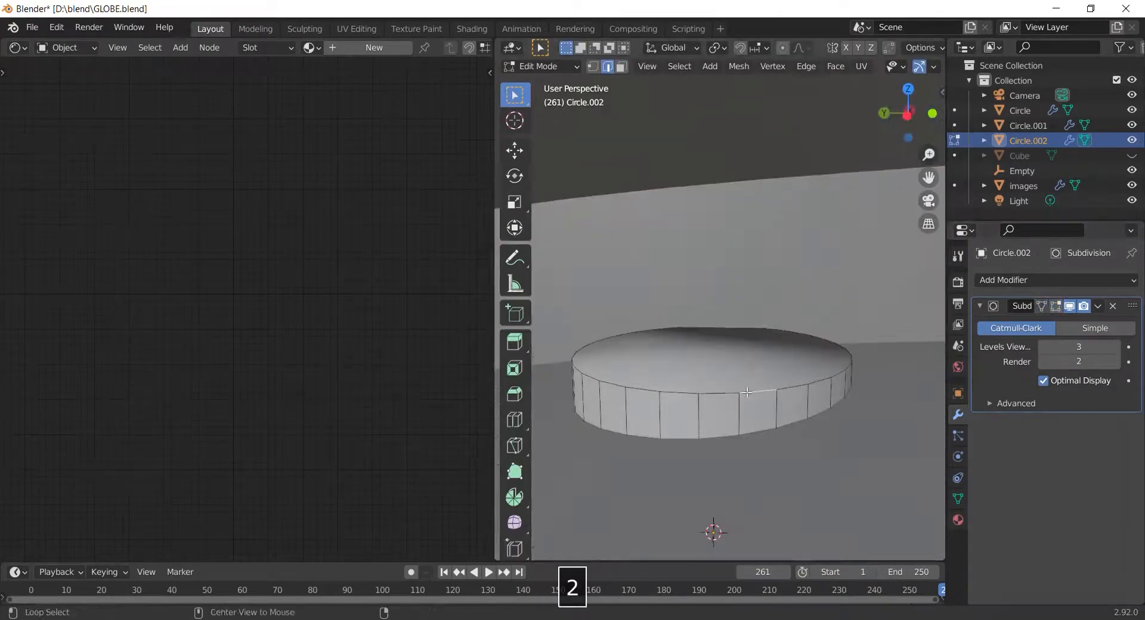
pyautogui.keyDown('alt'); pyautogui.click(758, 392); pyautogui.keyUp('alt')
pyautogui.hotkey('shift', 'e')
pyautogui.click(907, 404)
pyautogui.press('Tab')
pyautogui.press('Tab')
# Slide the edge loop near the pin's top along its edges and move it along Z.
pyautogui.moveTo(907, 403); pyautogui.dragTo(793, 382, button='middle')
pyautogui.keyDown('alt'); pyautogui.click(716, 400); pyautogui.keyUp('alt')
pyautogui.press('g')
pyautogui.press('g')
pyautogui.click(709, 387)
pyautogui.press('Tab')
pyautogui.scroll(-3, 716, 344)
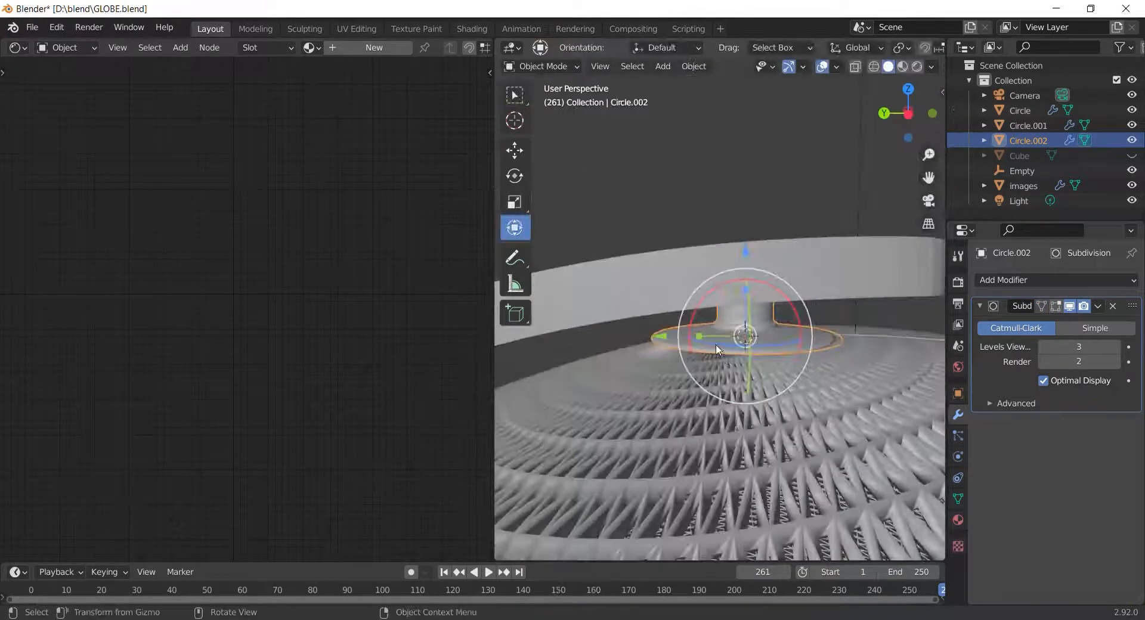
pyautogui.press('Tab')
pyautogui.press('g')
pyautogui.press('z')
pyautogui.click(784, 376)
pyautogui.press('Tab')
# Rotate the pin mount about -7.55° around X and reposition it to sit between the globe and the arc.
pyautogui.scroll(-3, 789, 373)
pyautogui.moveTo(790, 302); pyautogui.dragTo(674, 262)
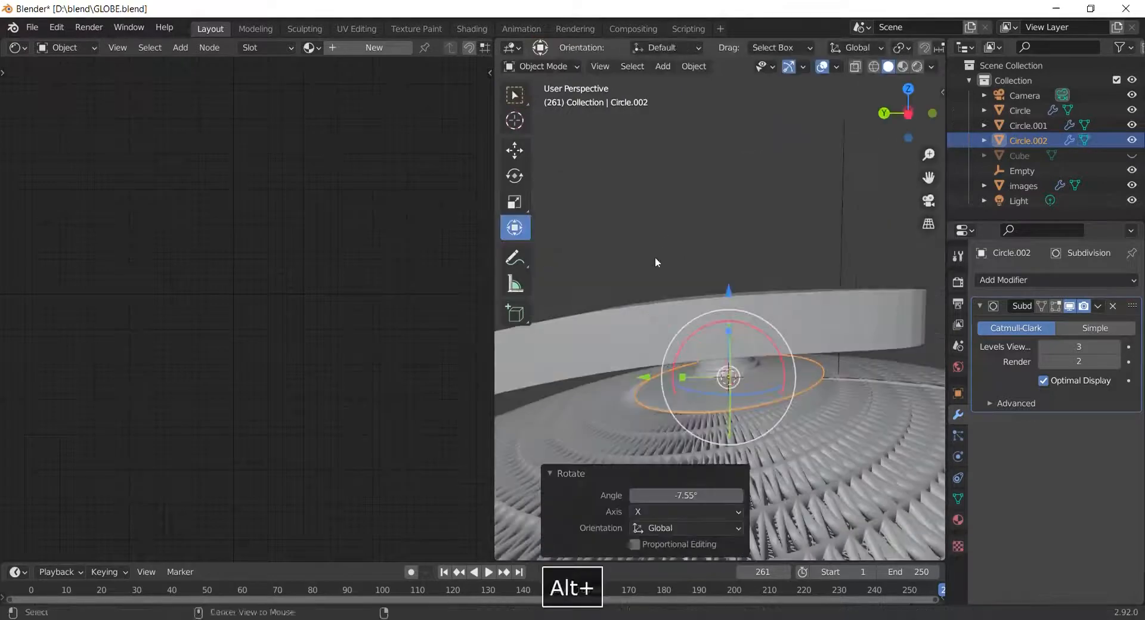
pyautogui.keyDown('alt'); pyautogui.moveTo(655, 256); pyautogui.dragTo(652, 271, button='middle'); pyautogui.keyUp('alt')
pyautogui.moveTo(647, 325); pyautogui.dragTo(630, 325)
pyautogui.moveTo(756, 301); pyautogui.dragTo(756, 297)
pyautogui.moveTo(710, 248); pyautogui.dragTo(711, 252)
pyautogui.moveTo(747, 294); pyautogui.dragTo(752, 325)
pyautogui.scroll(3, 752, 331)
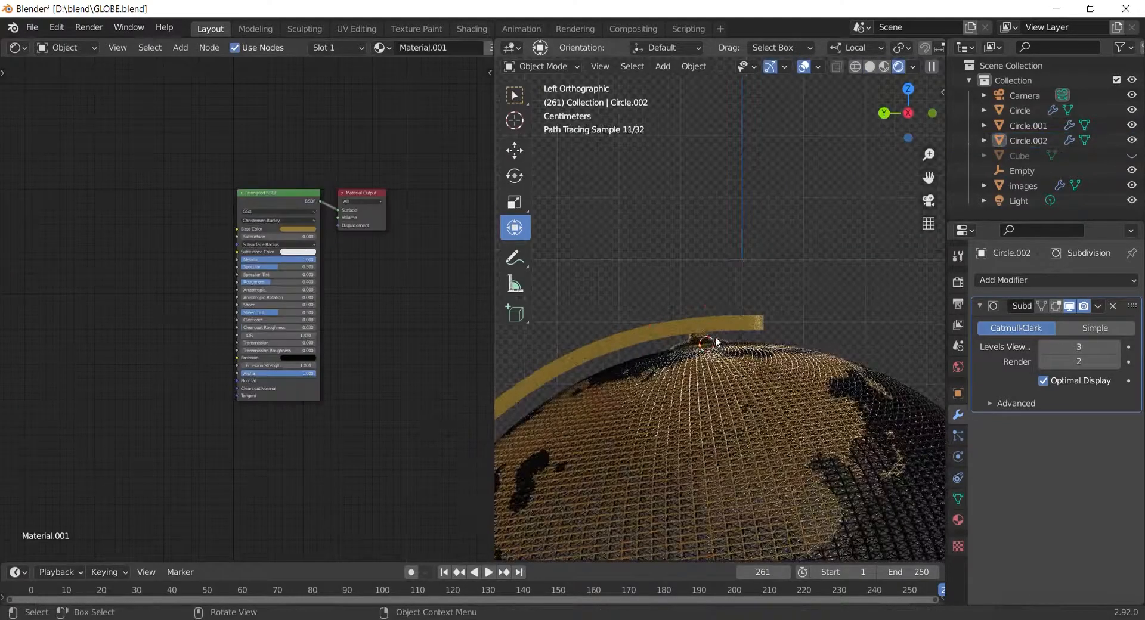
# Duplicate the top pin mount along its local Z to the globe's bottom, and save the file.
pyautogui.click(716, 399)
pyautogui.scroll(-5, 720, 395)
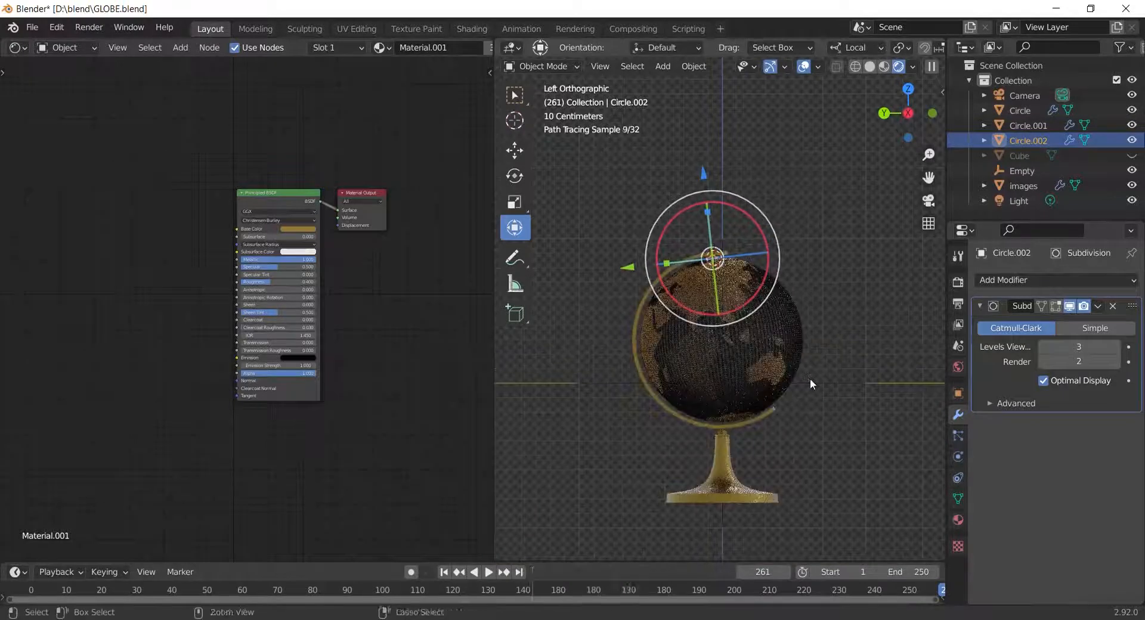
pyautogui.hotkey('ctrl', 's')
pyautogui.hotkey('shift', 'd')
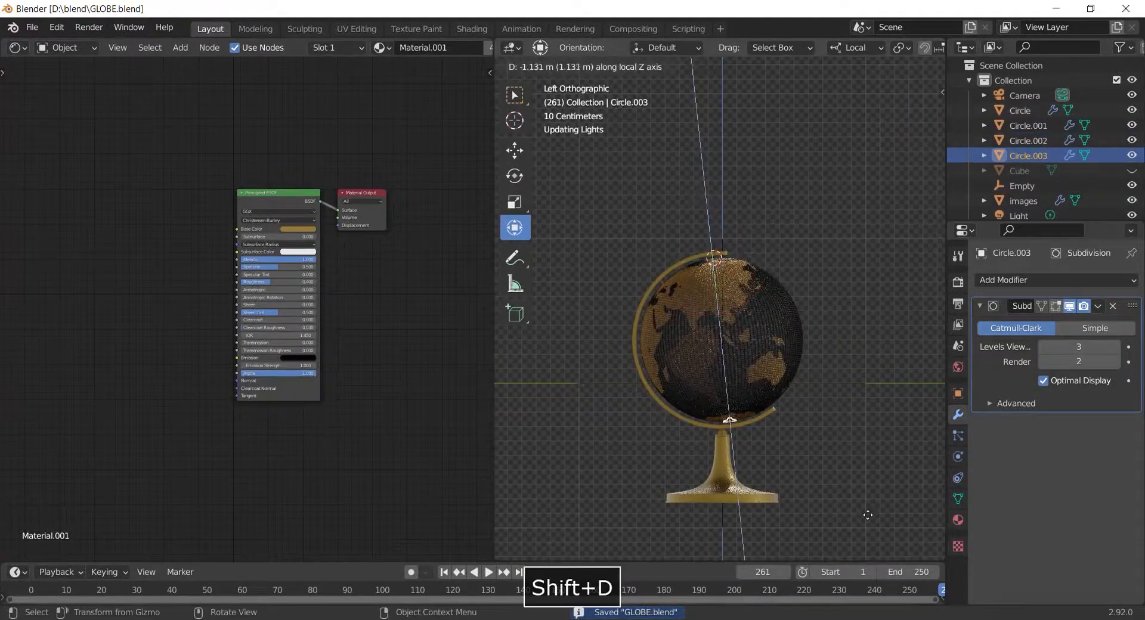
pyautogui.click(868, 481)
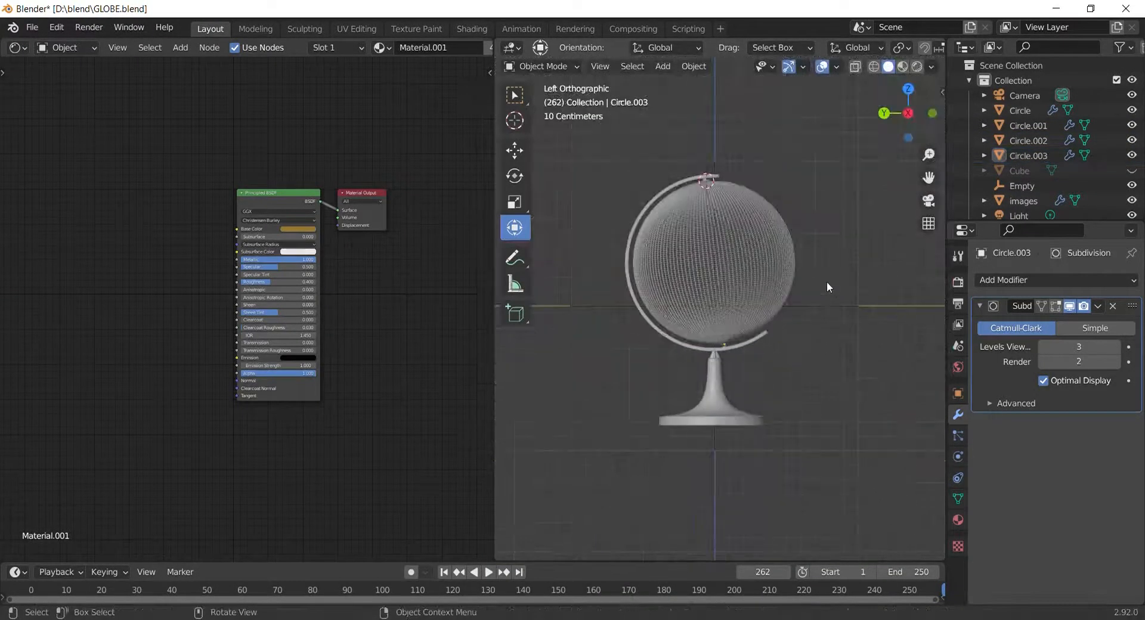
pyautogui.hotkey('ctrl', 's')
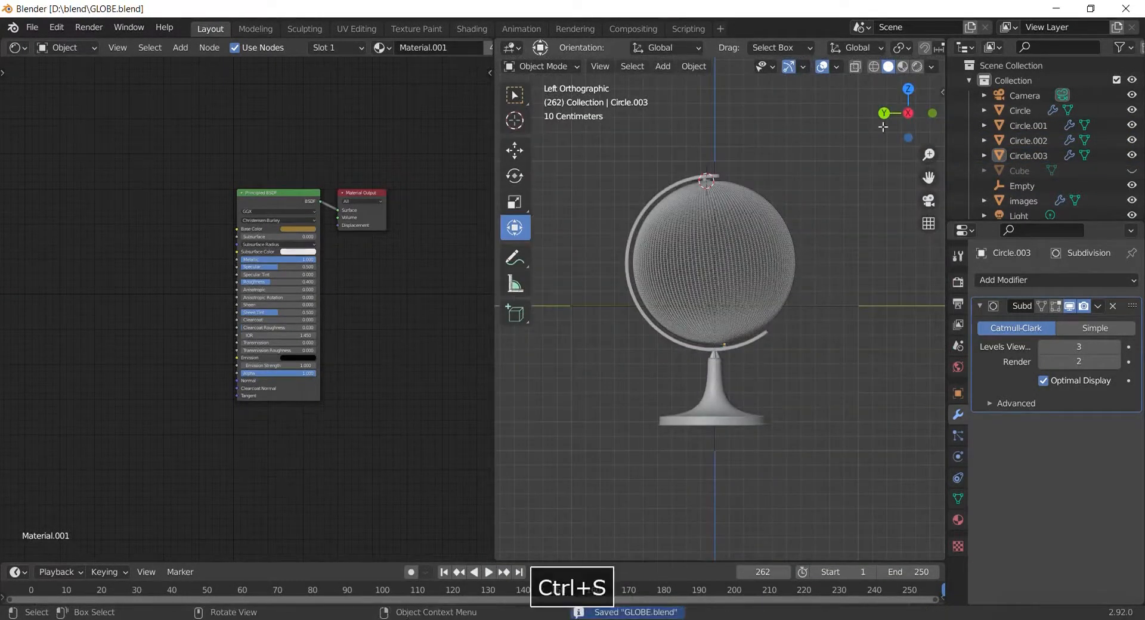
pyautogui.click(918, 66)
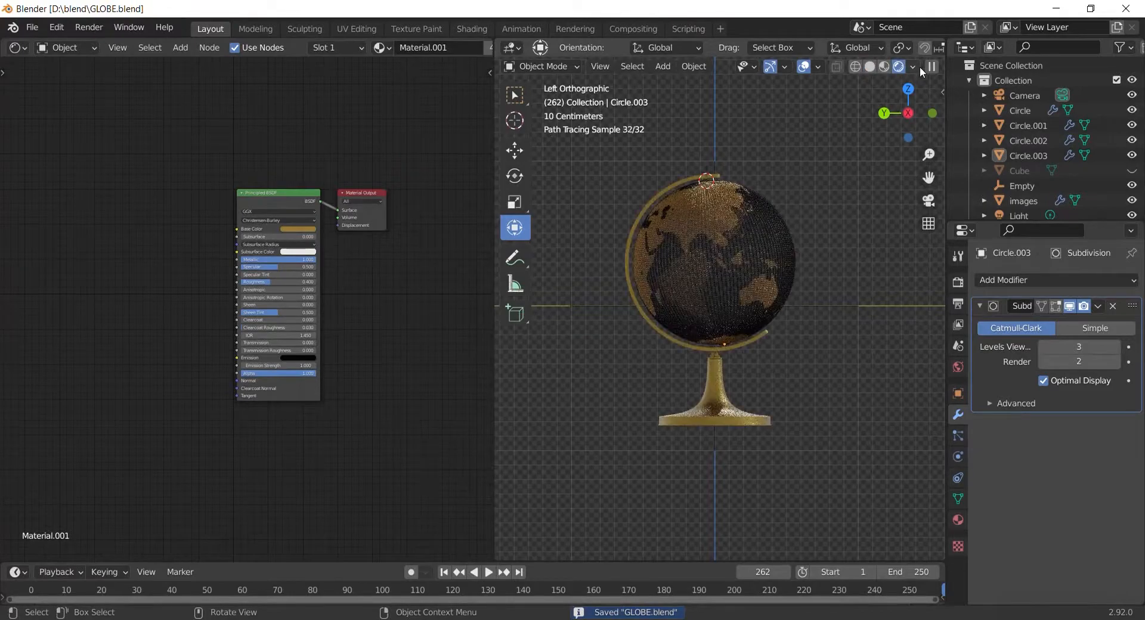
# Set the Metallic value of the globe's gold land shader and black ocean shader to 0.900.
pyautogui.scroll(7, 708, 304)
pyautogui.click(788, 324)
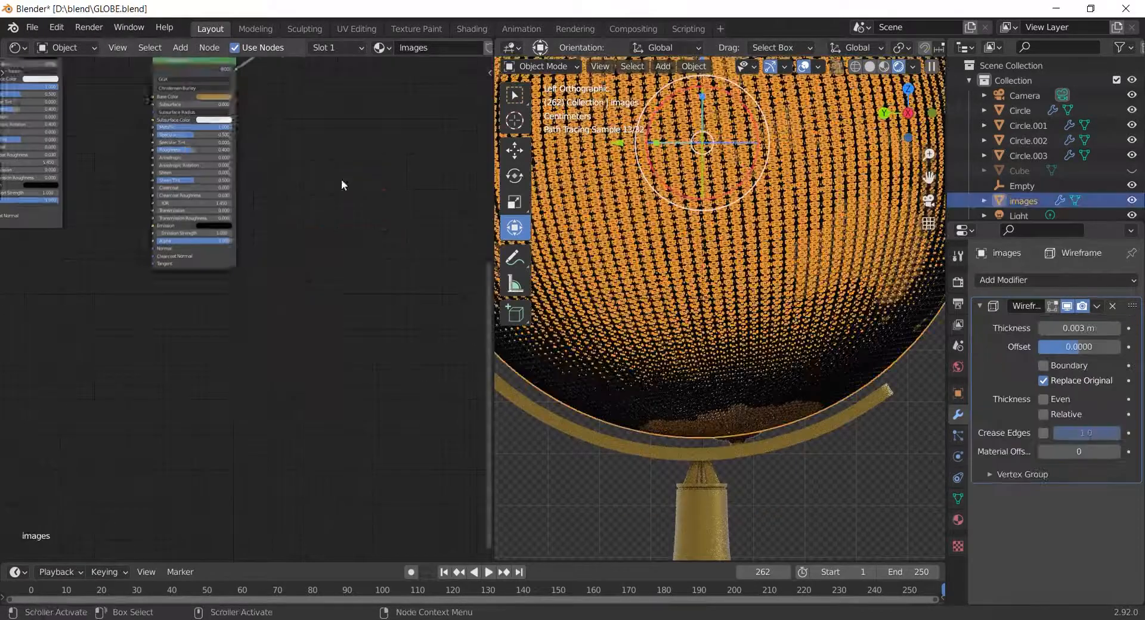
pyautogui.scroll(-1, 344, 185)
pyautogui.moveTo(344, 186); pyautogui.dragTo(410, 359, button='middle')
pyautogui.scroll(-6, 835, 191)
pyautogui.click(845, 188)
pyautogui.click(761, 223)
pyautogui.scroll(6, 253, 303)
pyautogui.moveTo(292, 296); pyautogui.dragTo(283, 296)
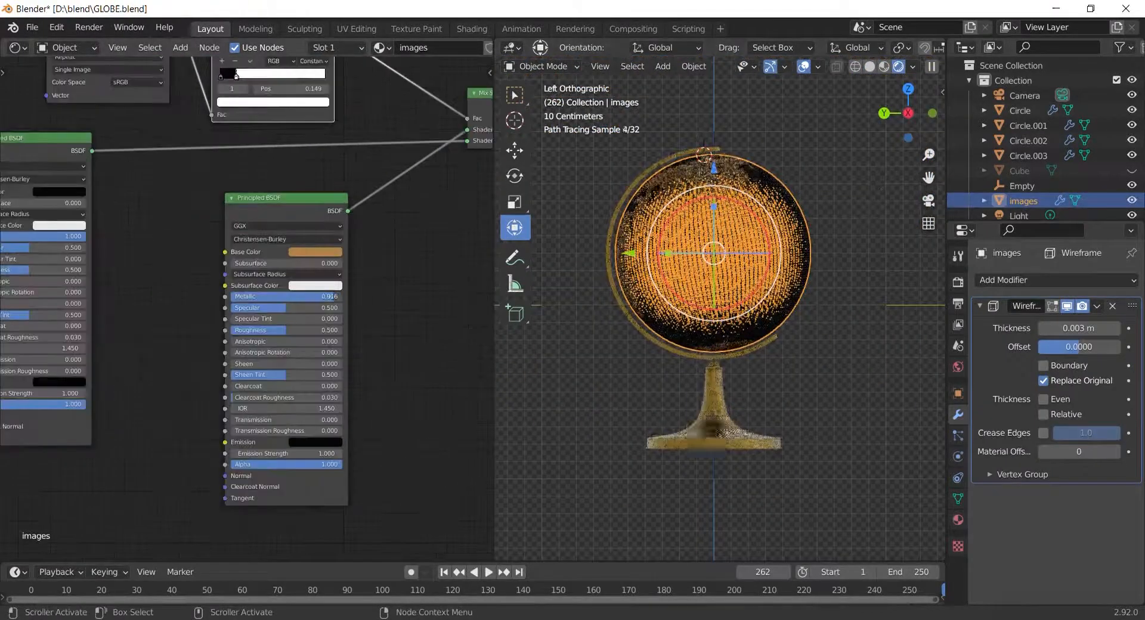
pyautogui.hotkey('ctrl', 'z')
pyautogui.scroll(-2, 99, 254)
pyautogui.moveTo(100, 255); pyautogui.dragTo(211, 327, button='middle')
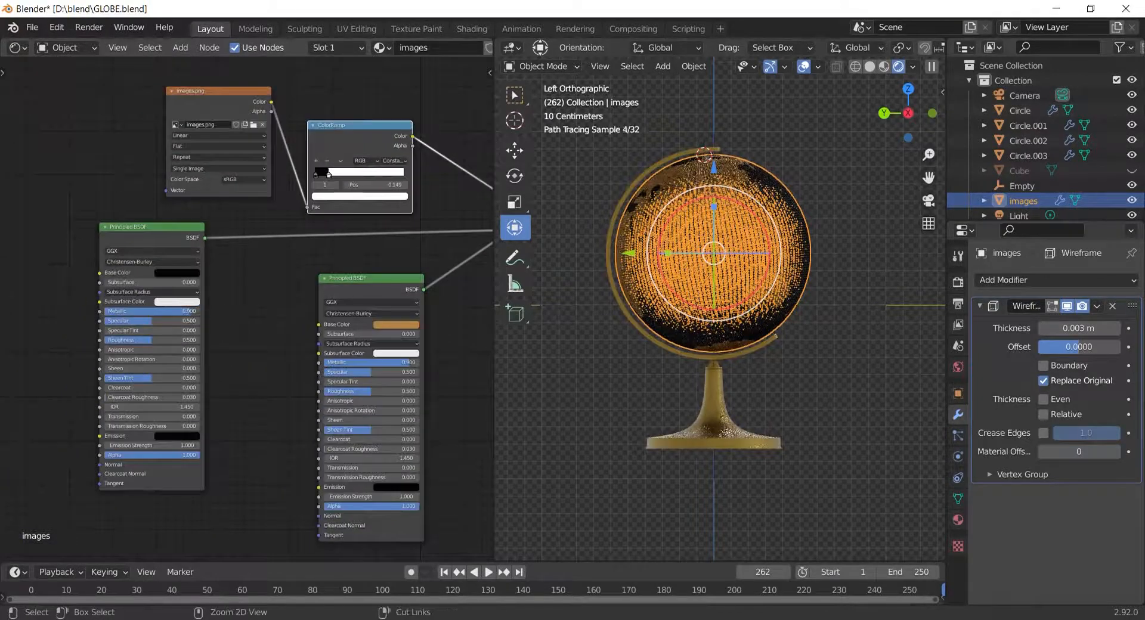
pyautogui.click(887, 238)
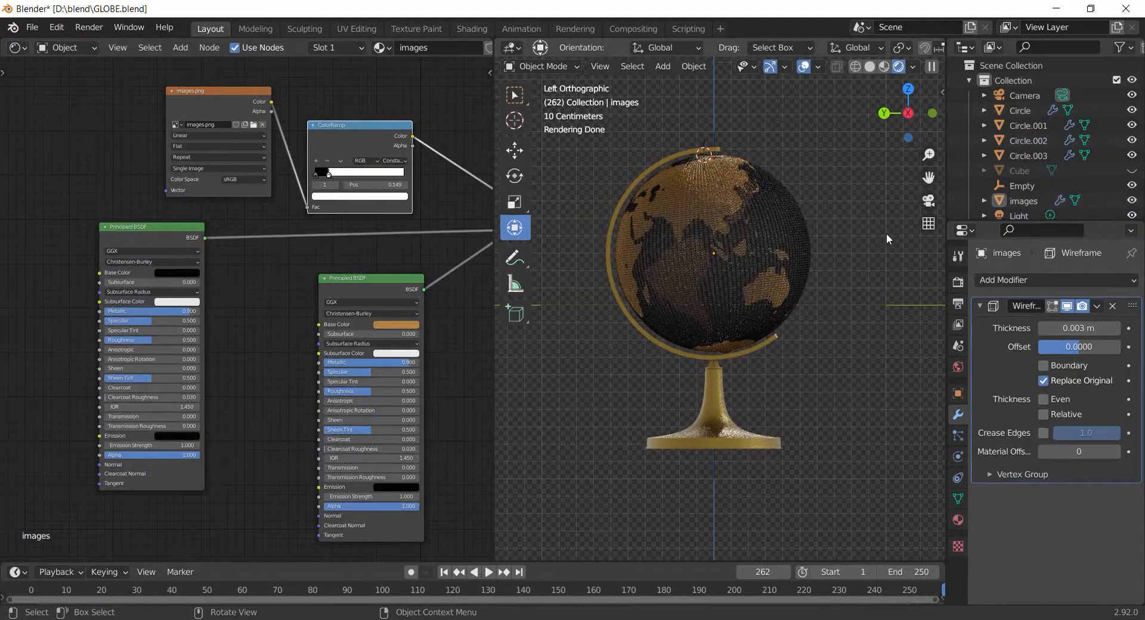
# Align the scene camera to the current side view of the whole globe and stand.
pyautogui.scroll(-2, 886, 234)
pyautogui.hotkey('shift', 'a')
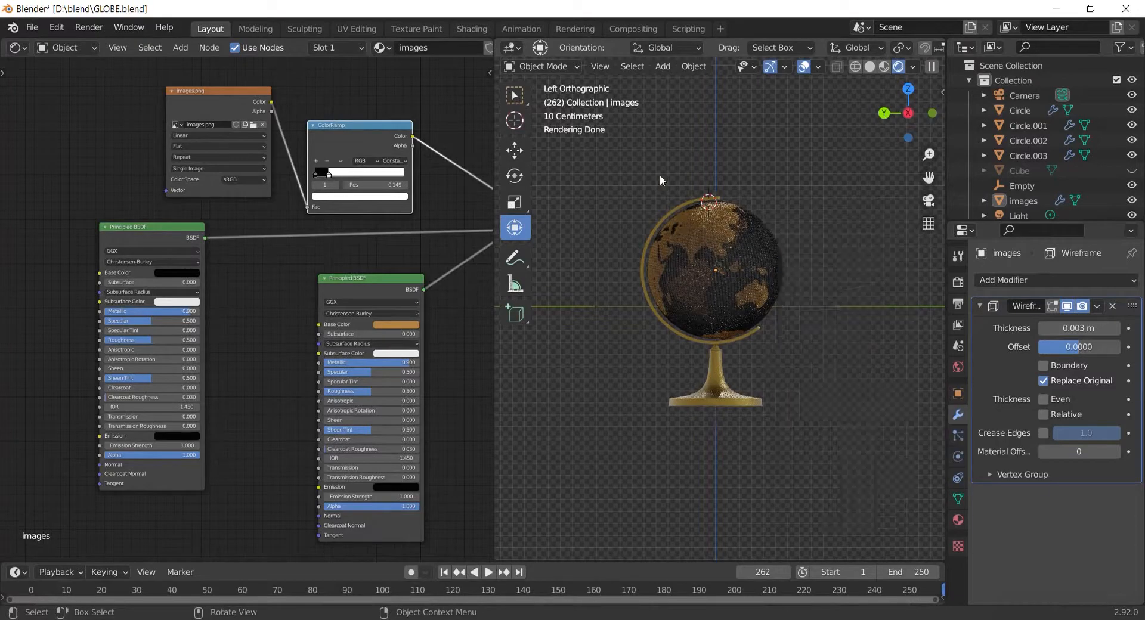
pyautogui.moveTo(660, 174); pyautogui.dragTo(761, 268, button='middle')
pyautogui.hotkey('shift', 'a')
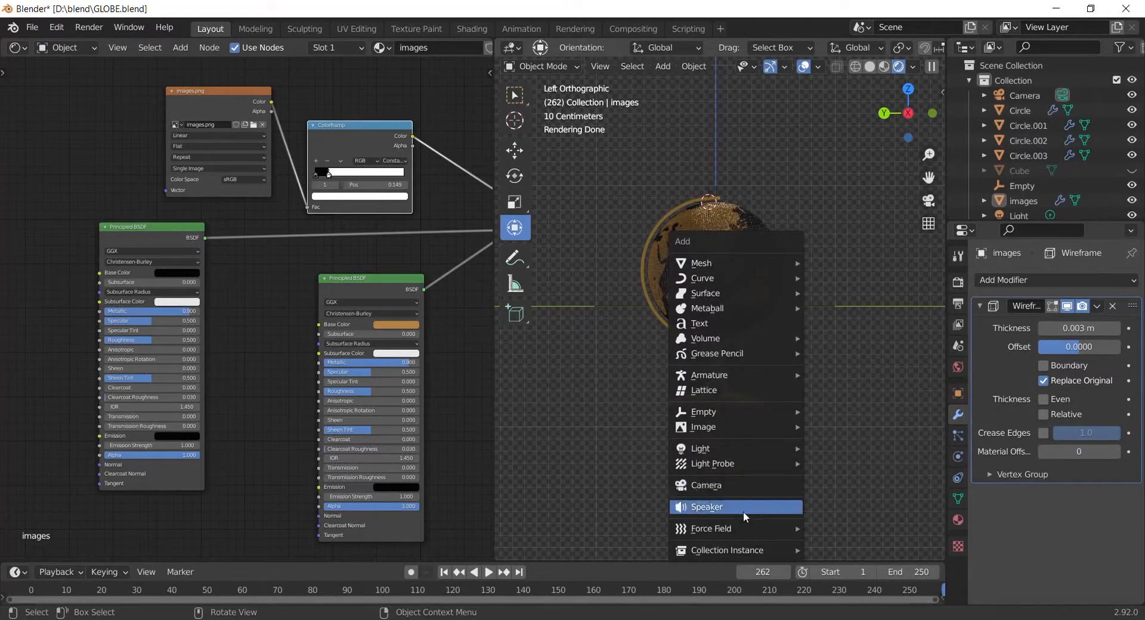
pyautogui.hotkey('ctrl', 'alt', '0')
# Lock the camera to the view and reframe it so the whole globe and stand fit inside the frame.
pyautogui.press('n')
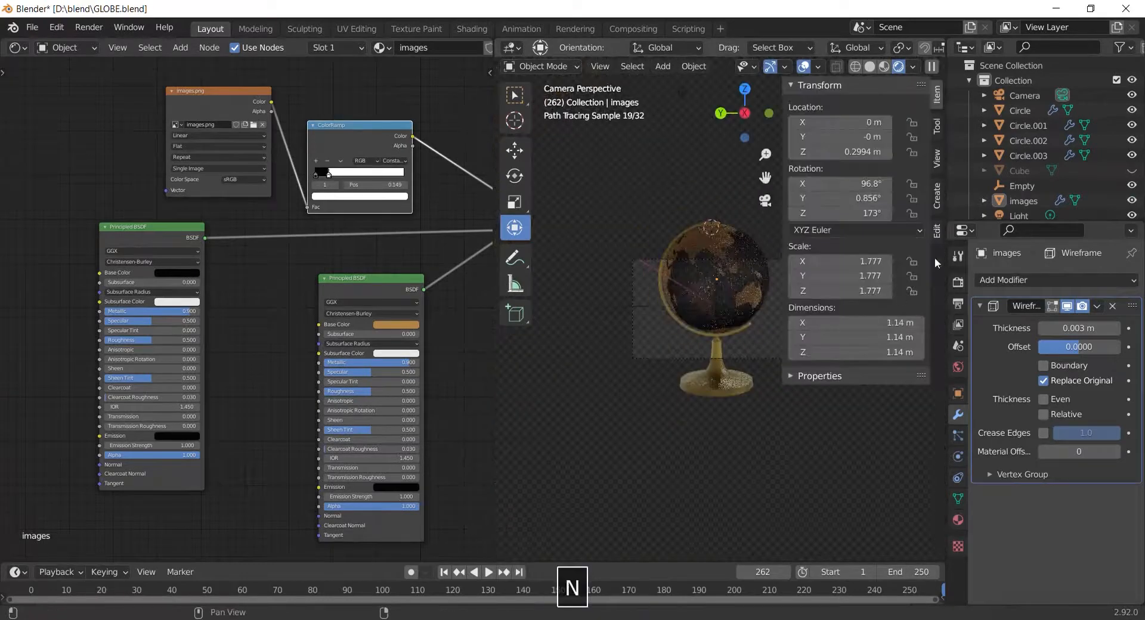
pyautogui.click(937, 158)
pyautogui.click(852, 270)
pyautogui.scroll(-3, 765, 346)
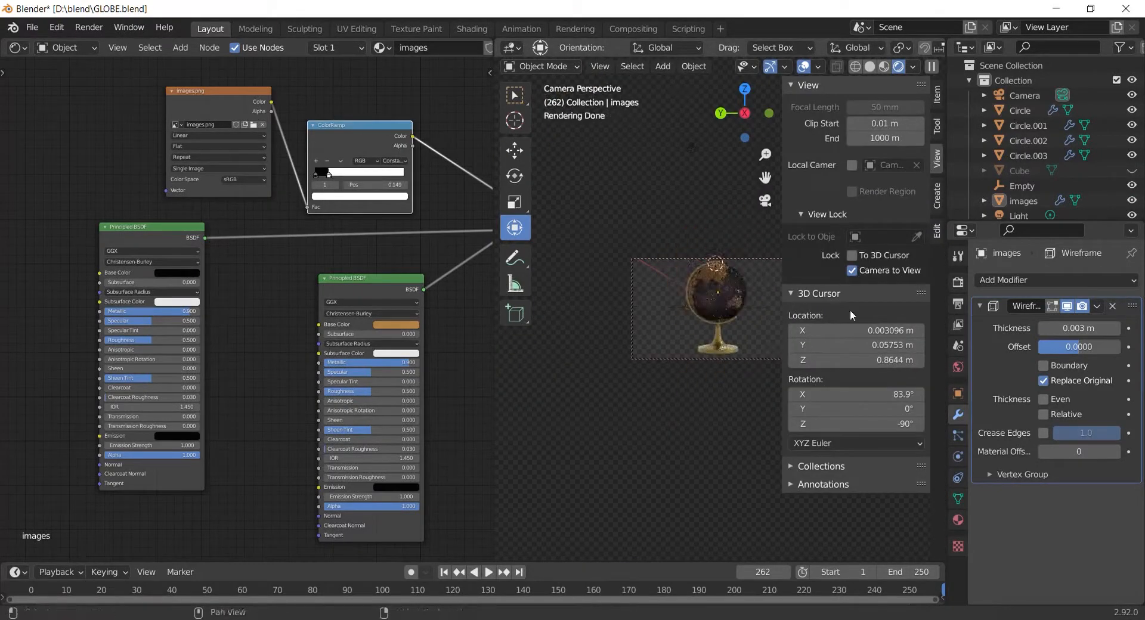
pyautogui.moveTo(624, 351); pyautogui.dragTo(724, 363, button='middle')
# Render the current frame through the camera.
pyautogui.press('KP_0')
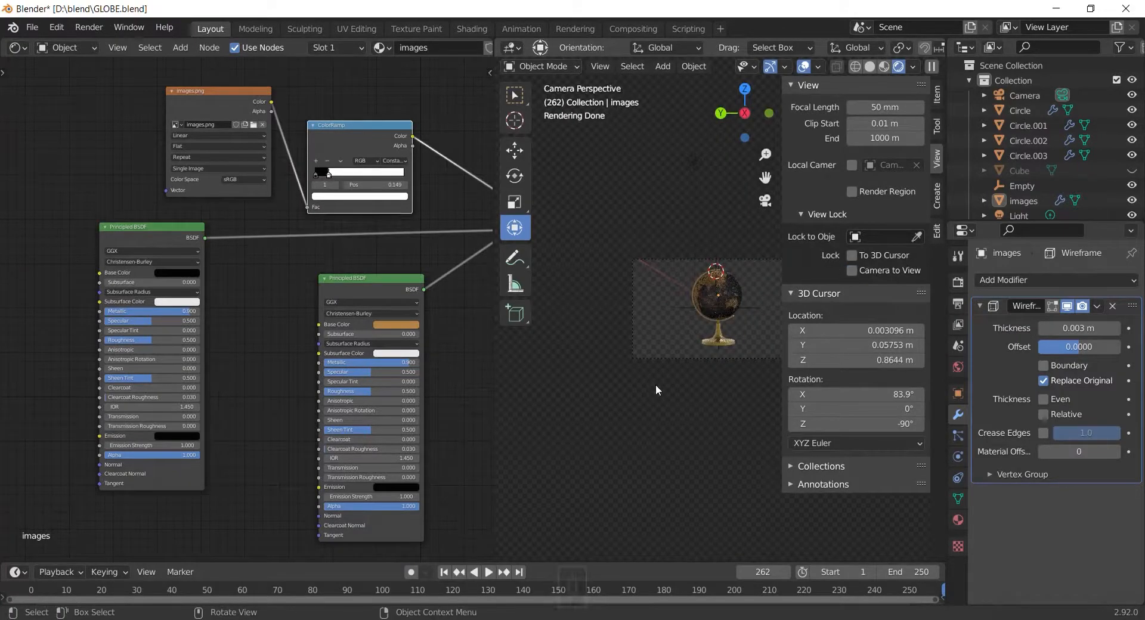
pyautogui.press('n')
pyautogui.press('F12')
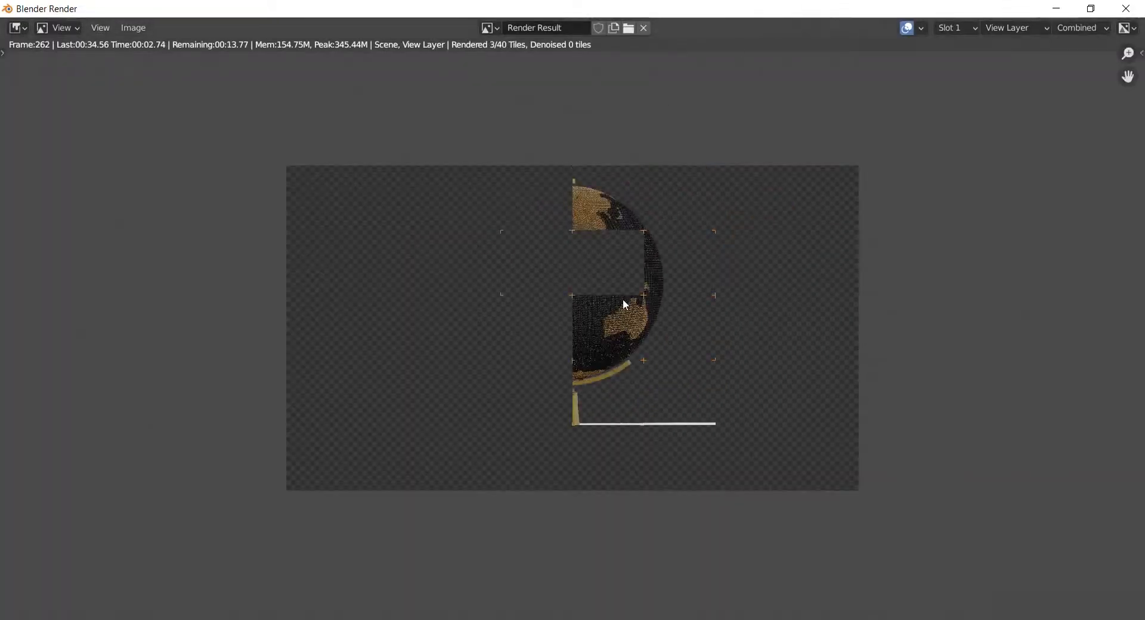